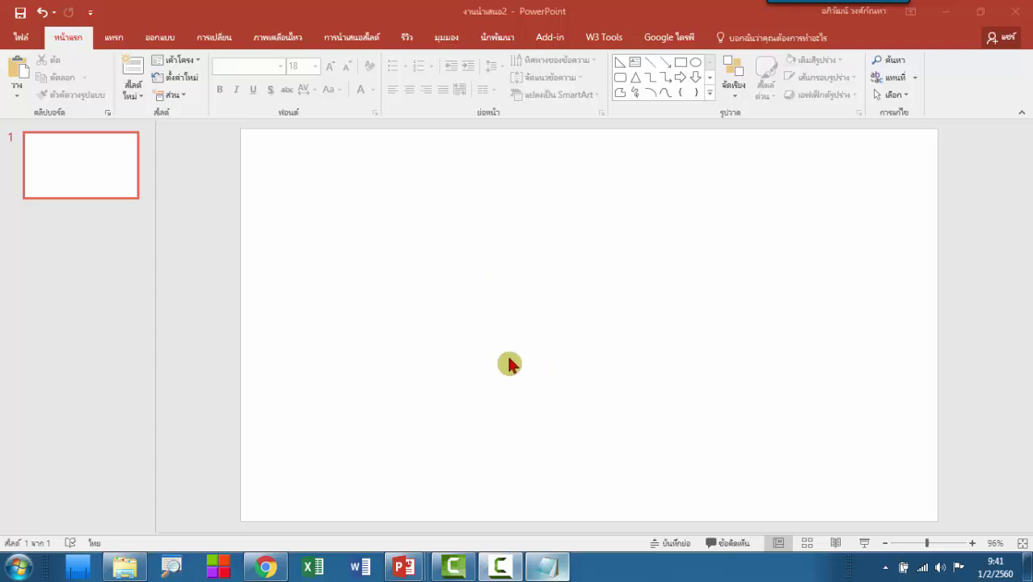
Bring up the notes with the Thai text, move them aside, then hide them again.
{"action": "left_click", "coordinate": [546, 566]}
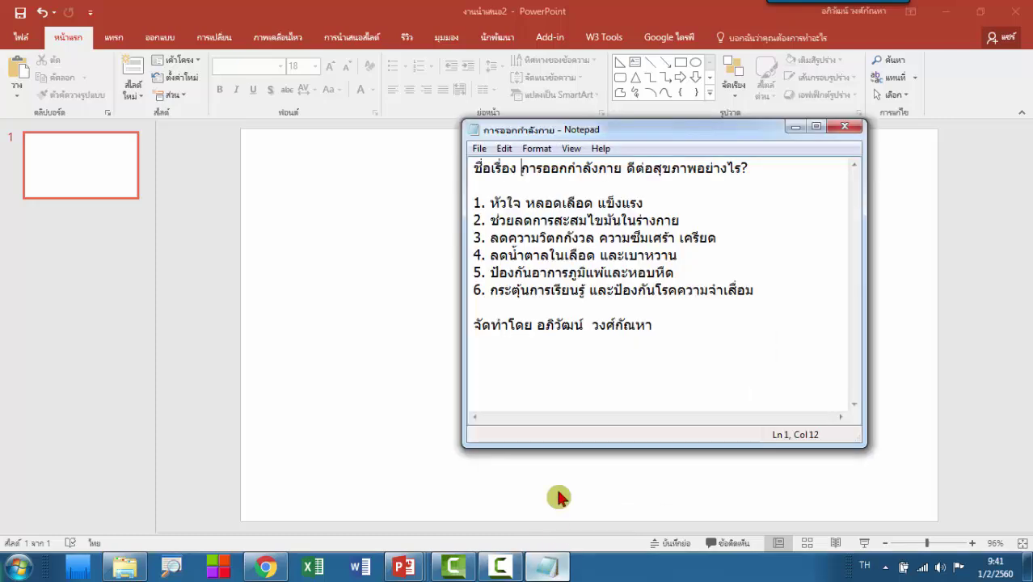
{"action": "left_click_drag", "start_coordinate": [699, 139], "coordinate": [658, 162]}
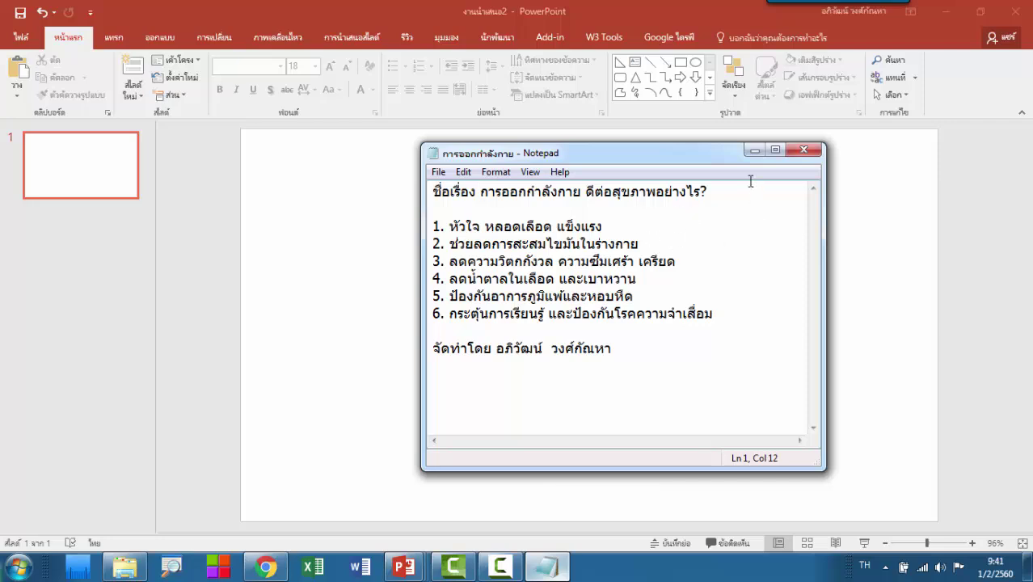
{"action": "left_click", "coordinate": [751, 151]}
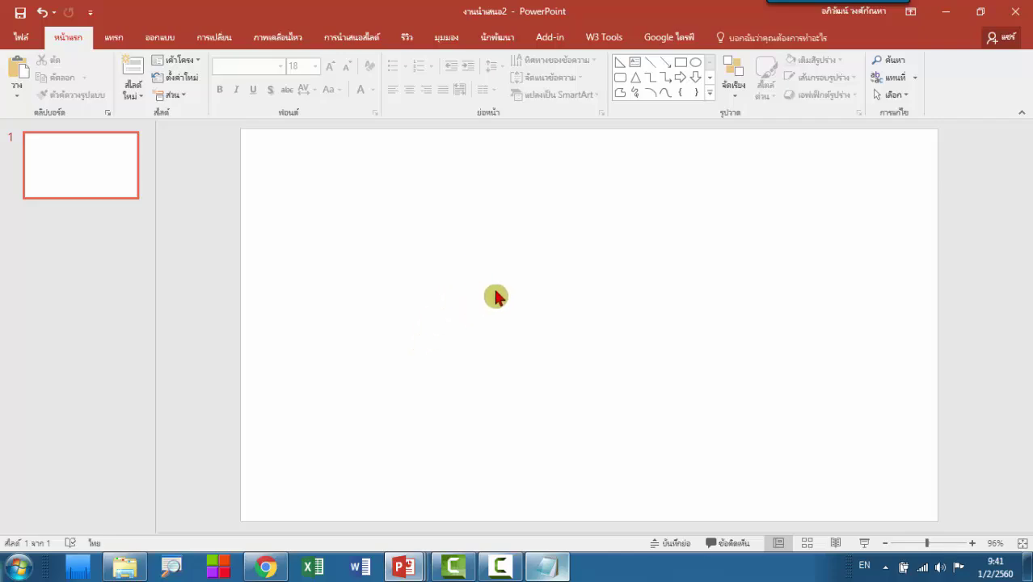
Search Freepik for 'run' and scroll through the running-figure results.
{"action": "left_click", "coordinate": [267, 566]}
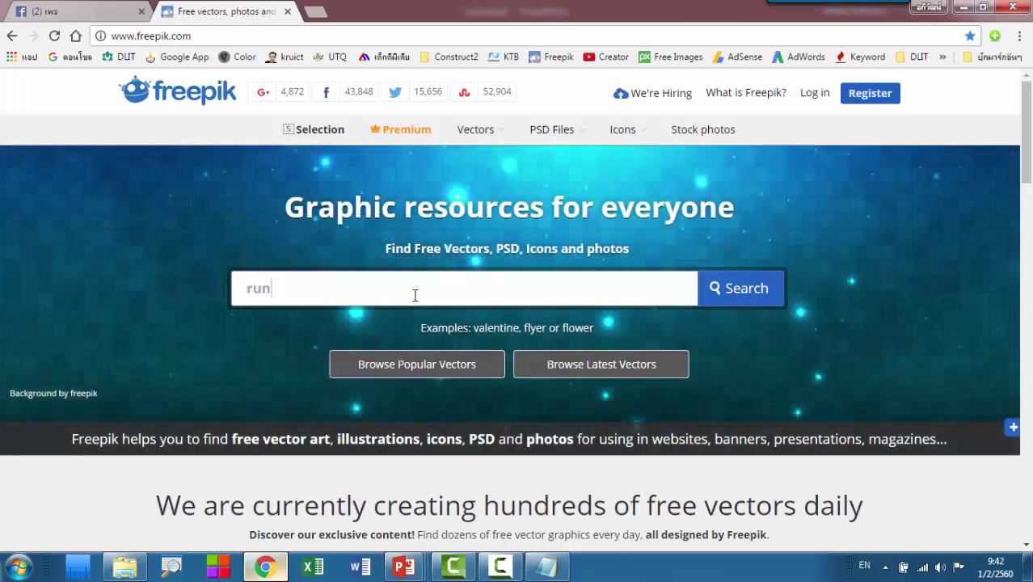
{"action": "left_click", "coordinate": [491, 325]}
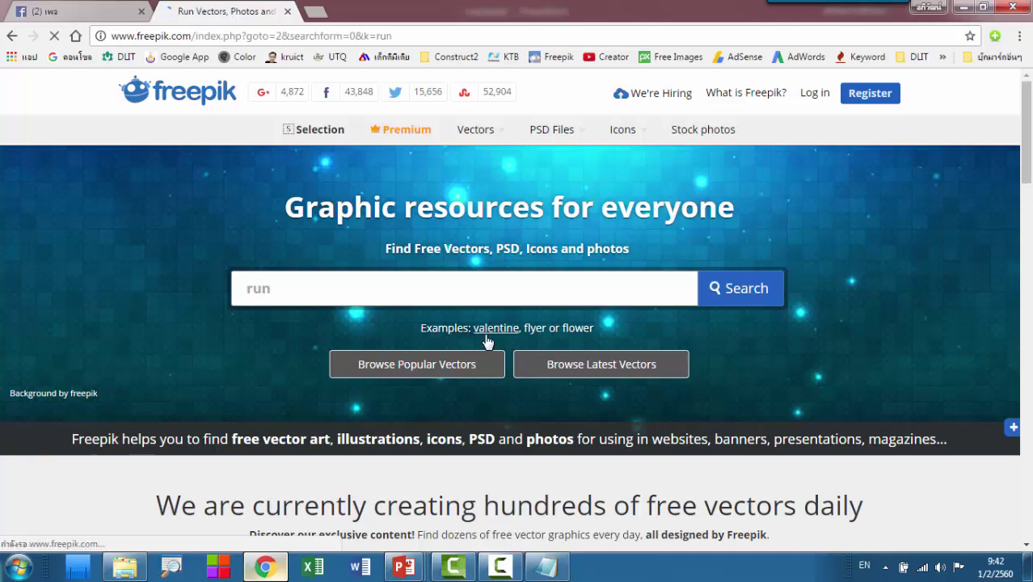
{"action": "scroll", "coordinate": [517, 380], "scroll_direction": "down", "scroll_amount": 3}
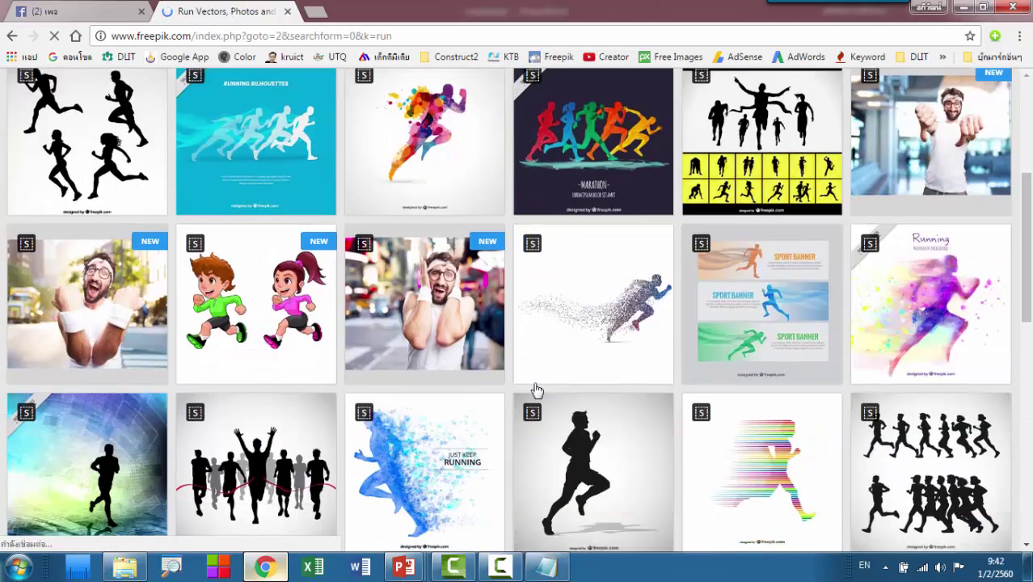
{"action": "scroll", "coordinate": [565, 372], "scroll_direction": "down", "scroll_amount": 3}
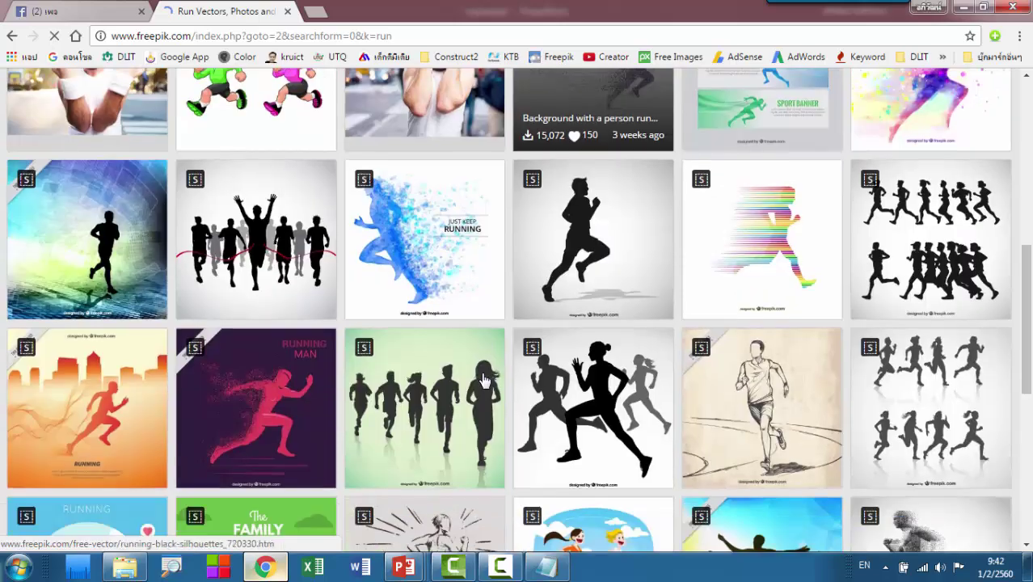
{"action": "scroll", "coordinate": [483, 380], "scroll_direction": "down", "scroll_amount": 3}
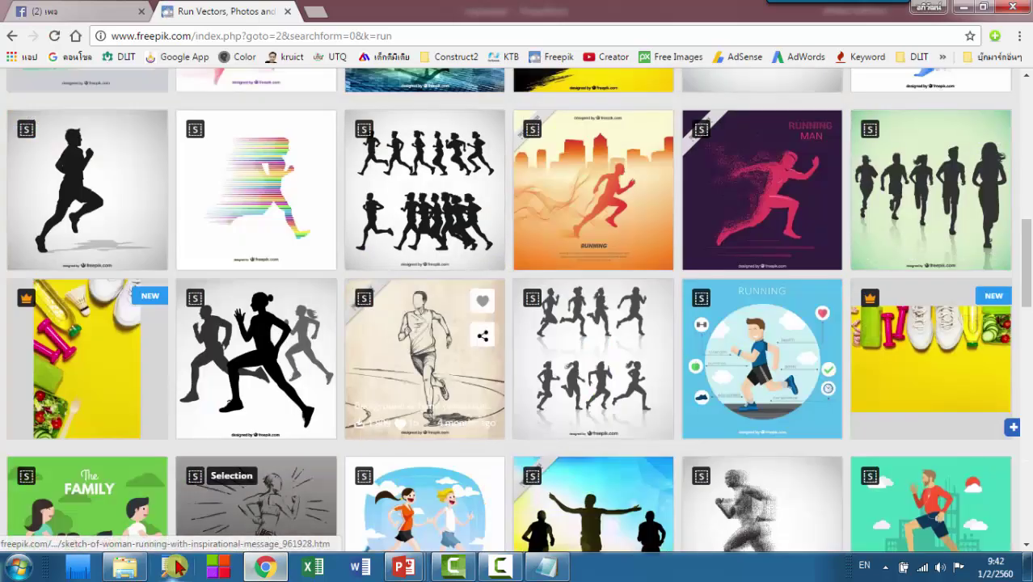
Check the 11 saved icon images in New folder, then return to presentation งานนำเสนอ2.
{"action": "left_click", "coordinate": [124, 566]}
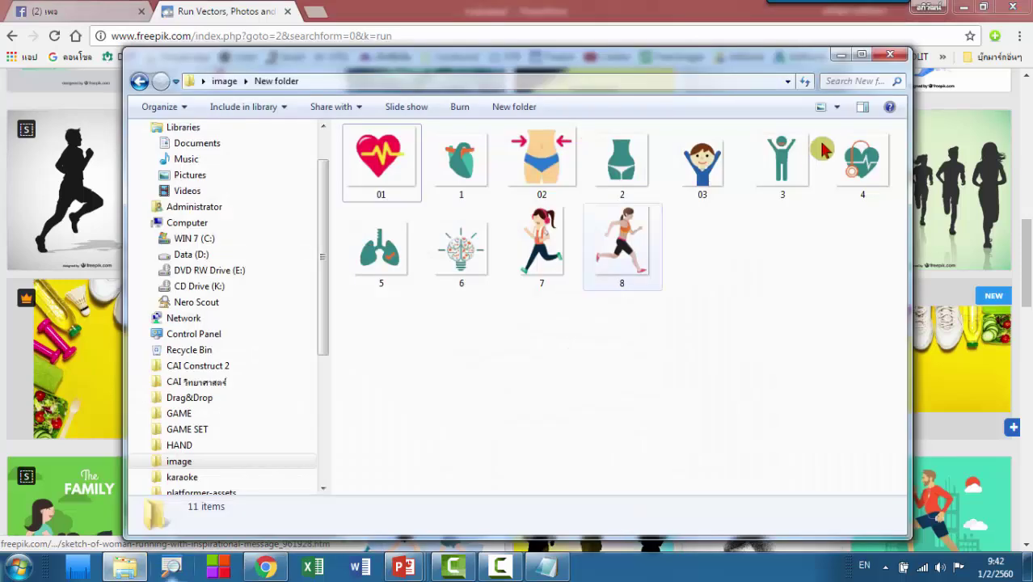
{"action": "left_click", "coordinate": [840, 55]}
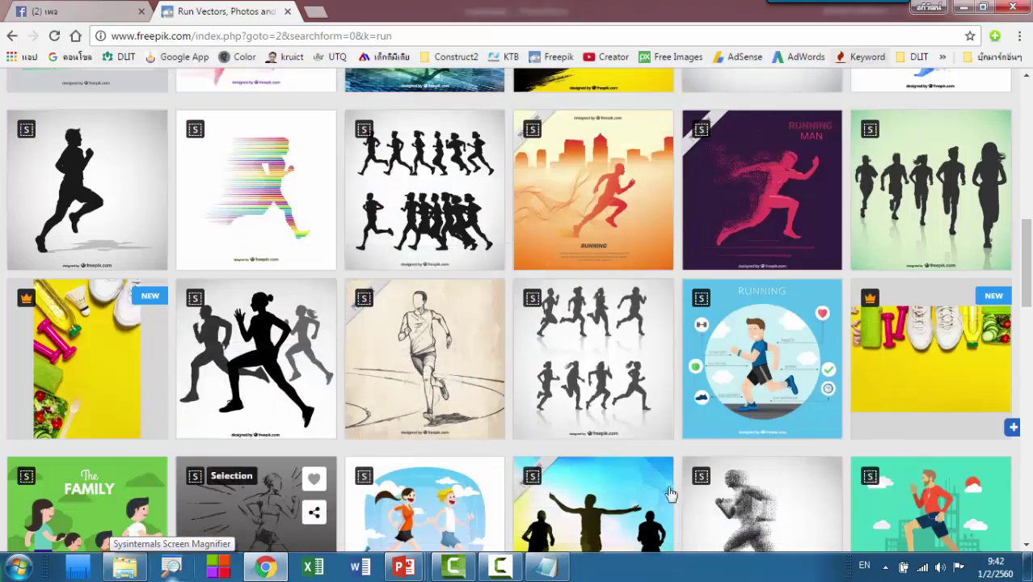
{"action": "mouse_move", "coordinate": [402, 566]}
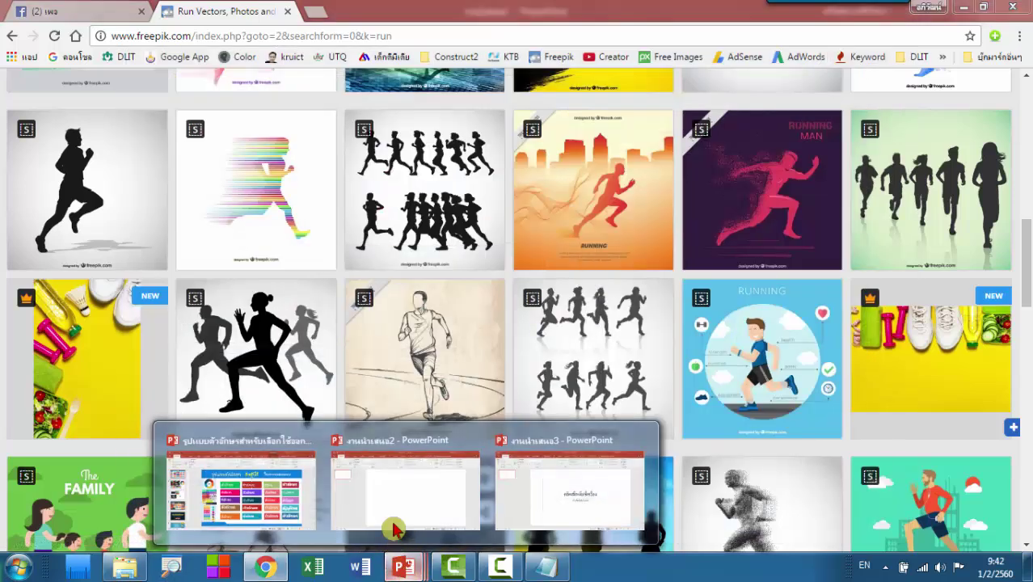
{"action": "left_click", "coordinate": [396, 485]}
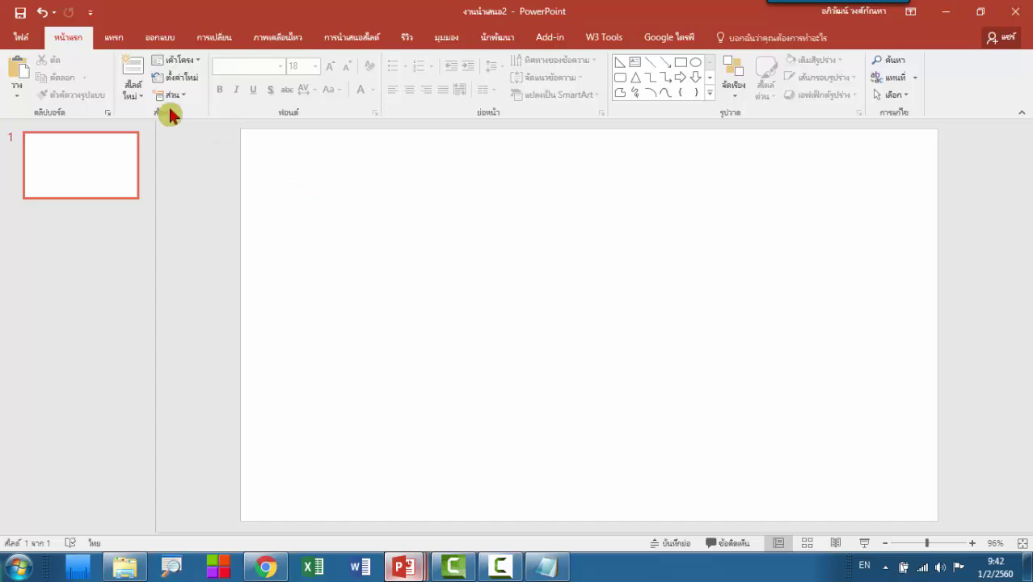
Resize the slide to a 14.288 × 25.4 cm portrait page with Ensure Fit.
{"action": "left_click", "coordinate": [162, 41]}
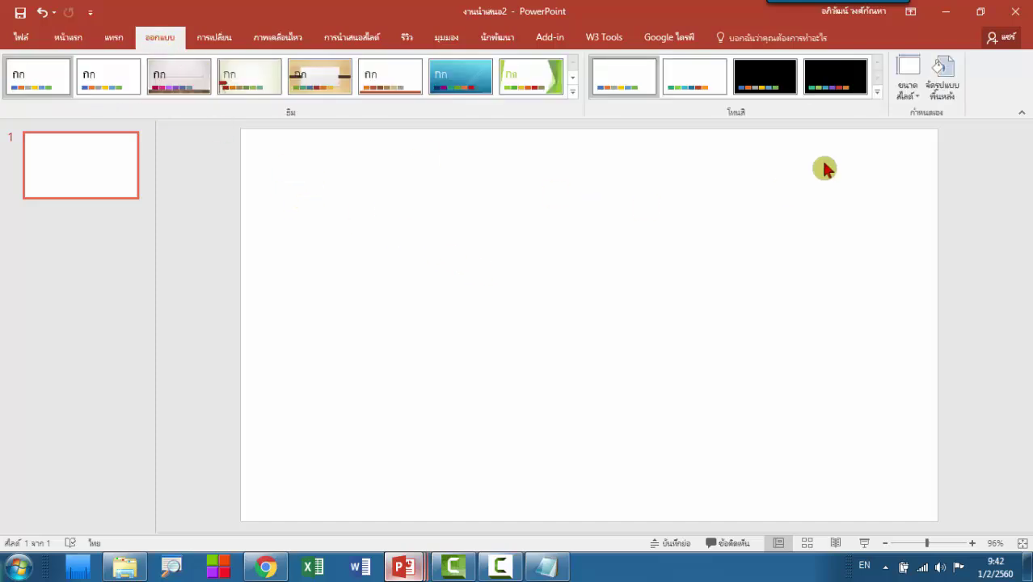
{"action": "left_click", "coordinate": [911, 95]}
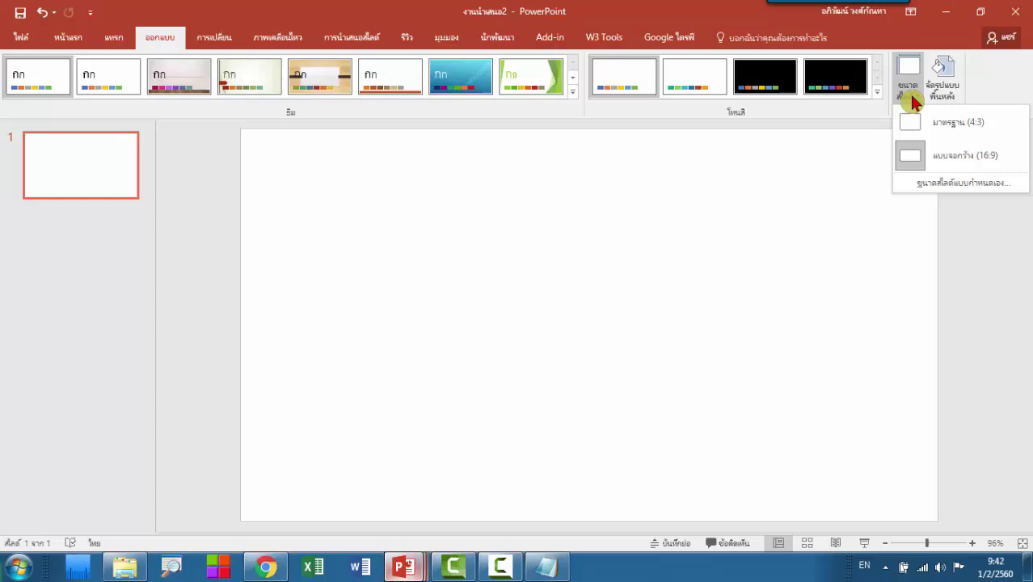
{"action": "left_click", "coordinate": [972, 184]}
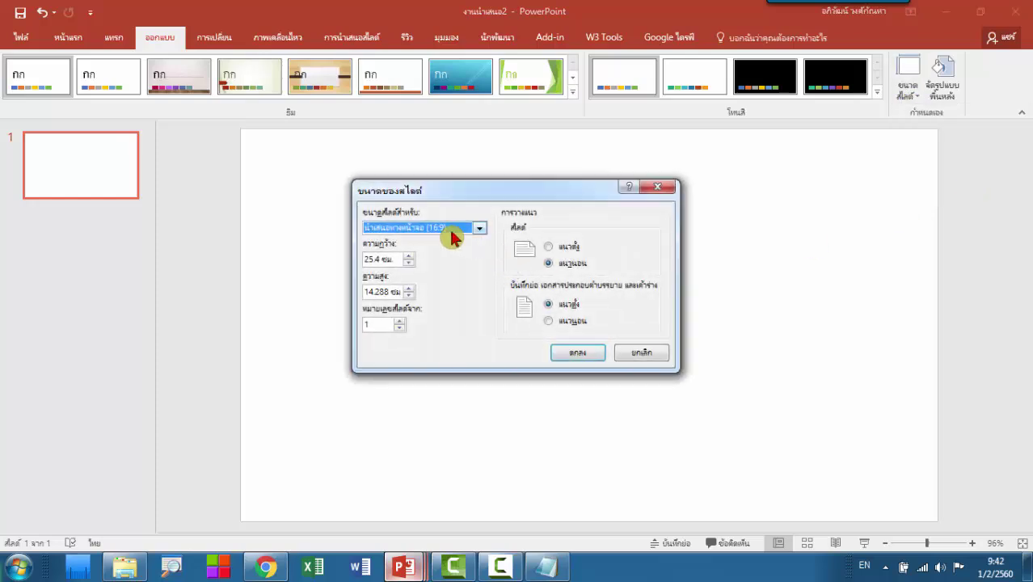
{"action": "left_click", "coordinate": [552, 249]}
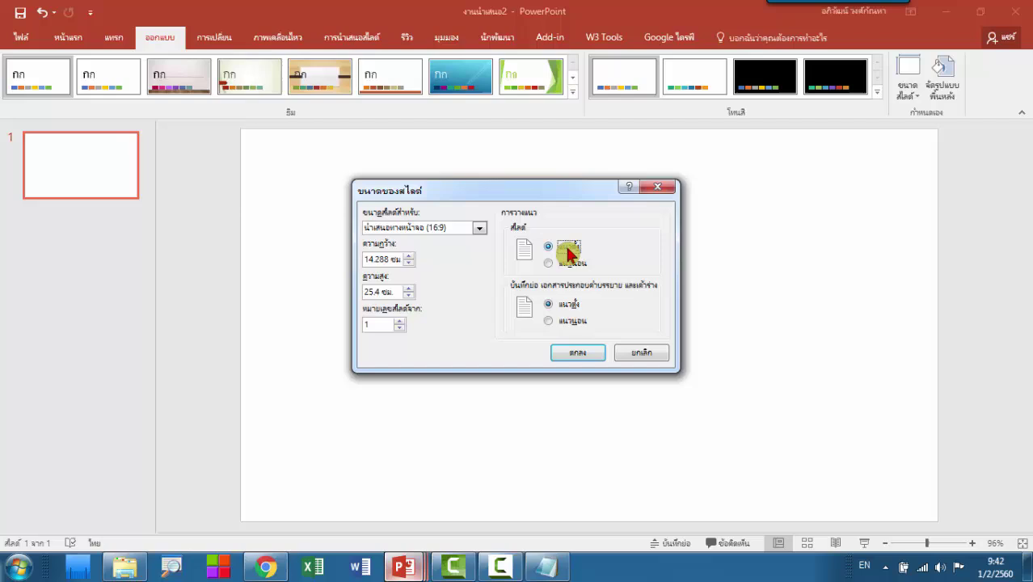
{"action": "left_click", "coordinate": [576, 352]}
{"action": "left_click", "coordinate": [611, 382]}
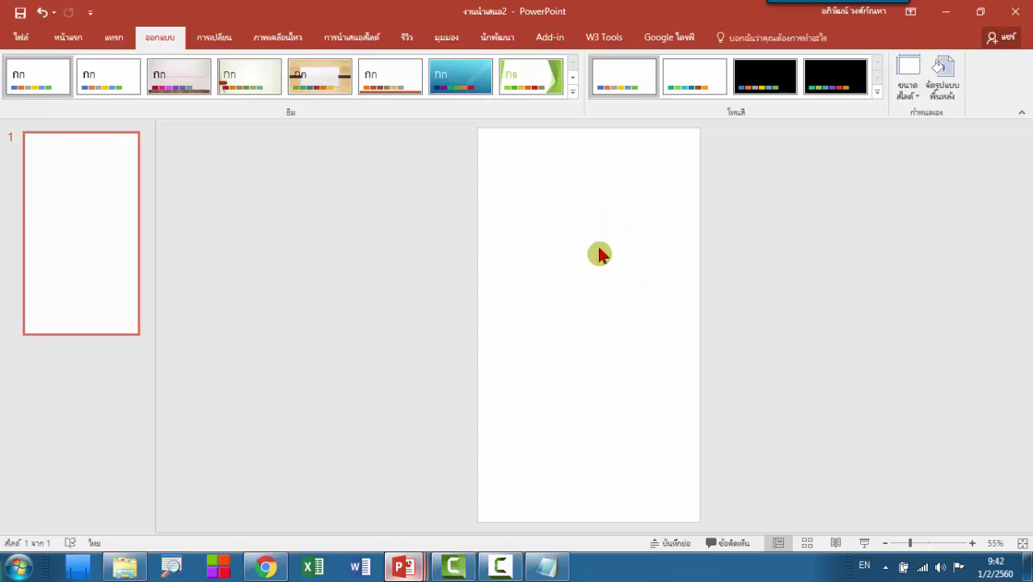
Fill the slide background with solid dark navy via Format Background.
{"action": "right_click", "coordinate": [555, 199]}
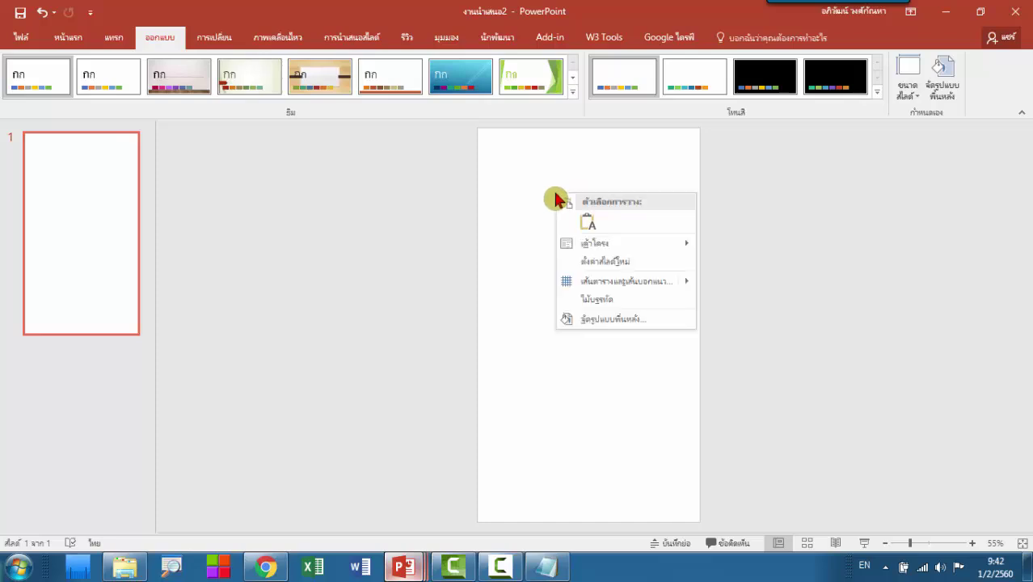
{"action": "left_click", "coordinate": [637, 327]}
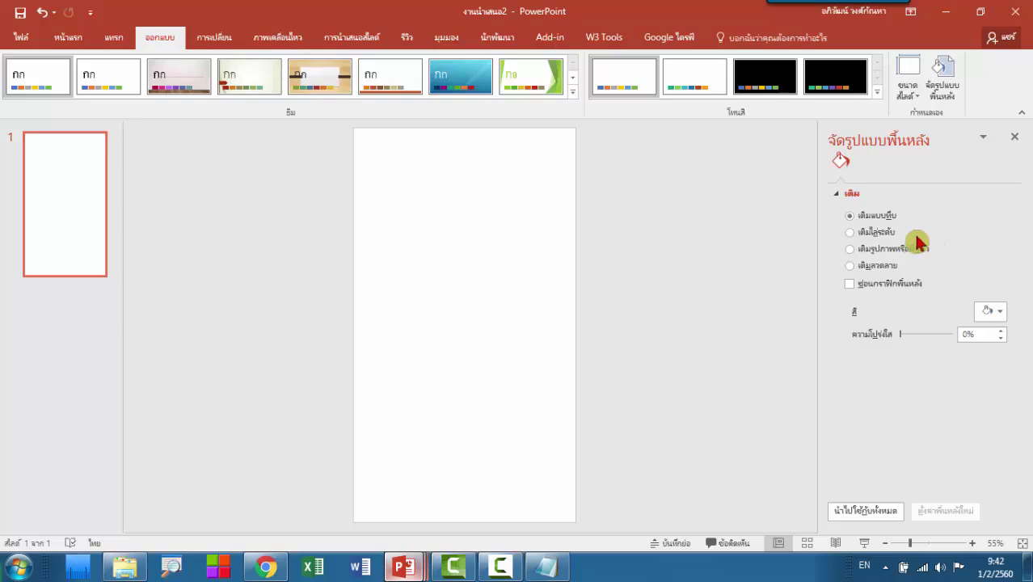
{"action": "left_click", "coordinate": [1000, 312]}
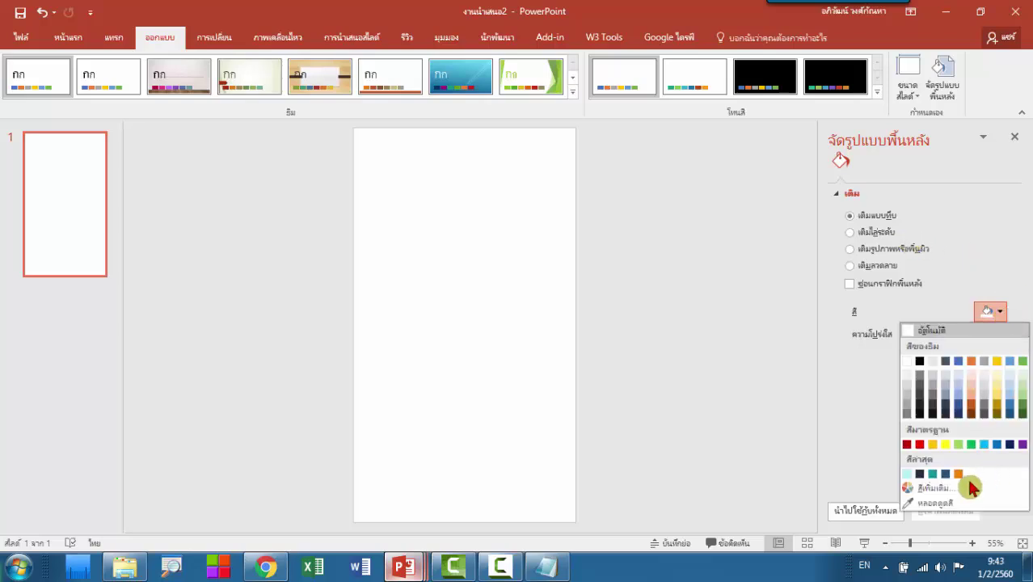
{"action": "left_click", "coordinate": [920, 475]}
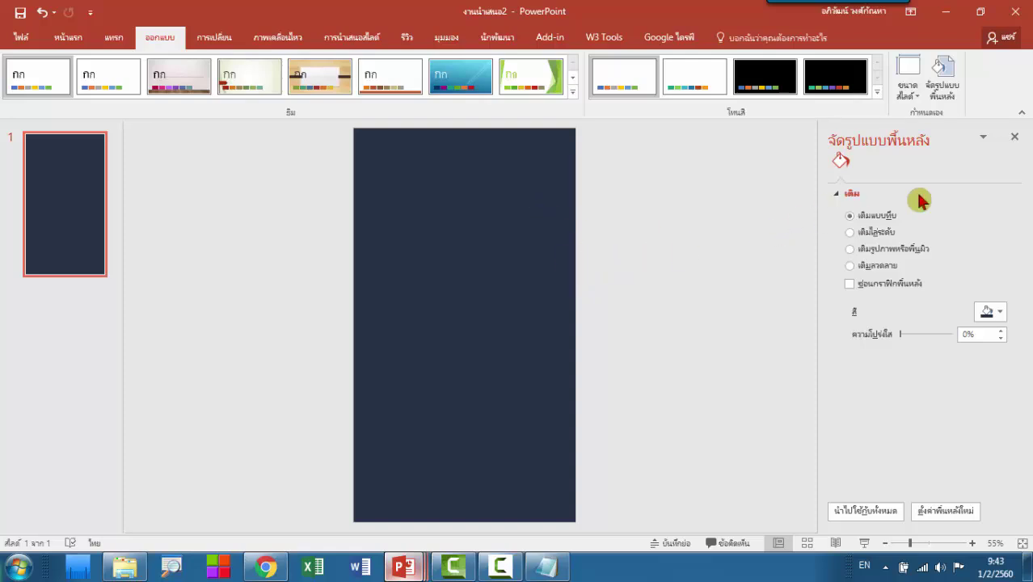
{"action": "left_click", "coordinate": [1016, 143]}
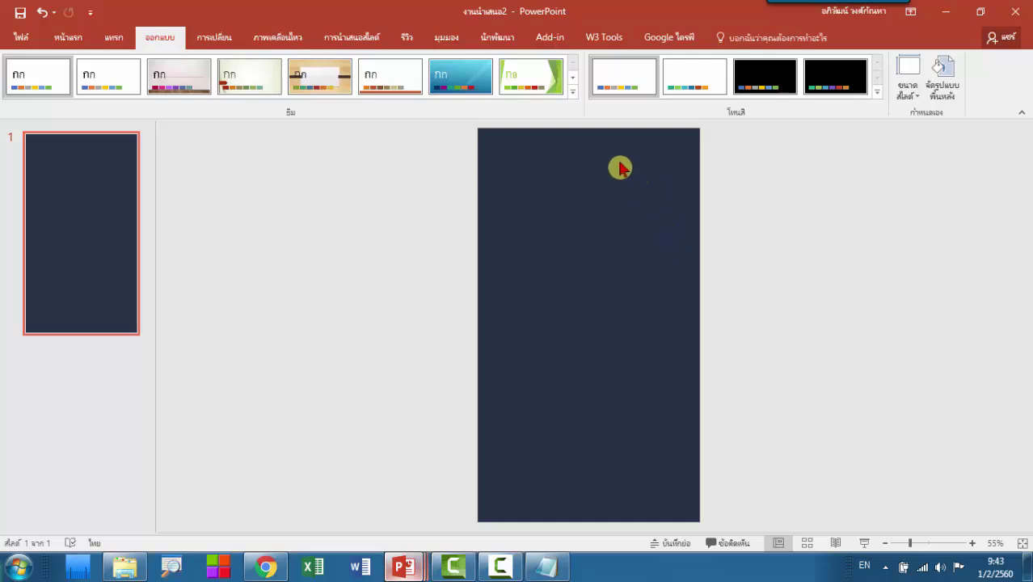
Add a text box near the slide top containing the Thai title 'การออกกำลังกาย ดีต่อสุขภาพอย่างไร?' from the notes.
{"action": "scroll", "coordinate": [616, 164], "scroll_direction": "up", "scroll_amount": 10}
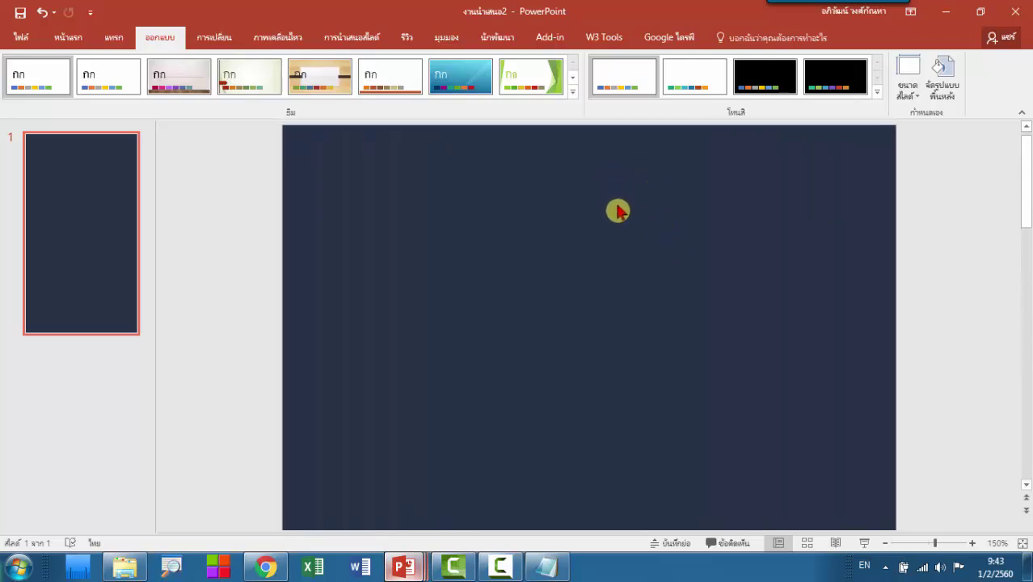
{"action": "scroll", "coordinate": [553, 222], "scroll_direction": "up", "scroll_amount": 10}
{"action": "scroll", "coordinate": [553, 223], "scroll_direction": "down", "scroll_amount": 7}
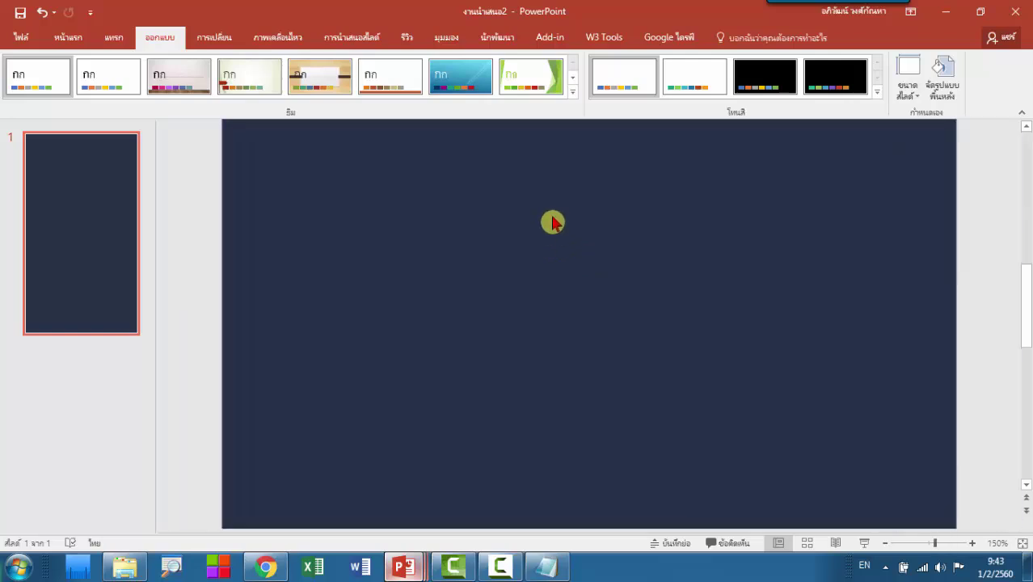
{"action": "scroll", "coordinate": [553, 222], "scroll_direction": "down", "scroll_amount": 3}
{"action": "scroll", "coordinate": [553, 223], "scroll_direction": "up", "scroll_amount": 1}
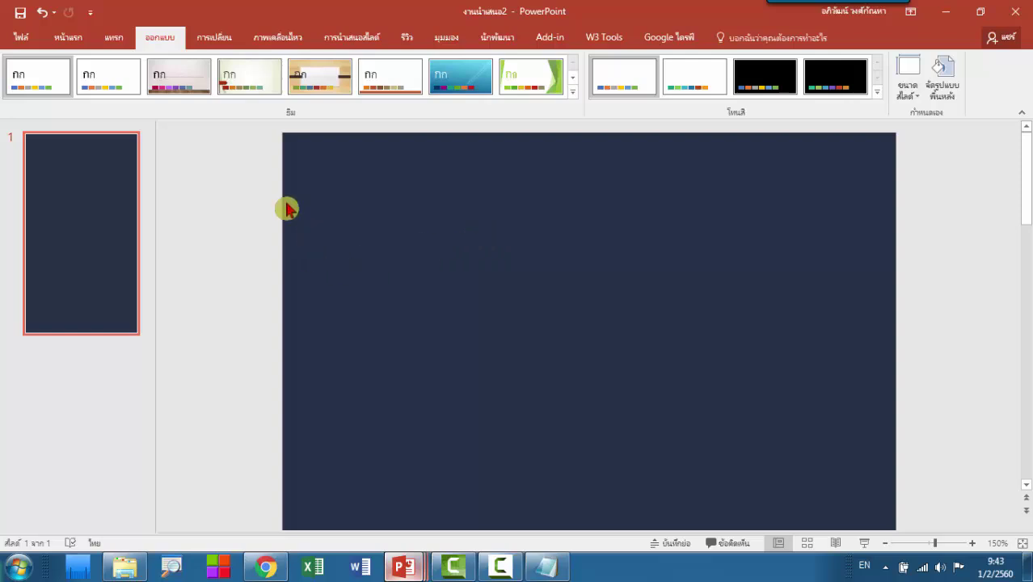
{"action": "left_click", "coordinate": [114, 40]}
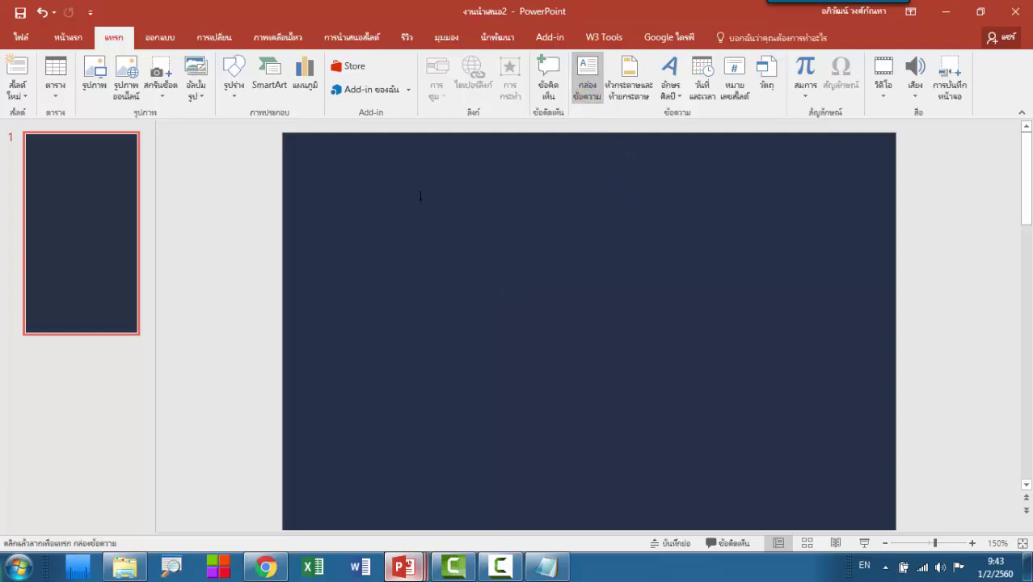
{"action": "left_click_drag", "start_coordinate": [401, 187], "coordinate": [768, 277]}
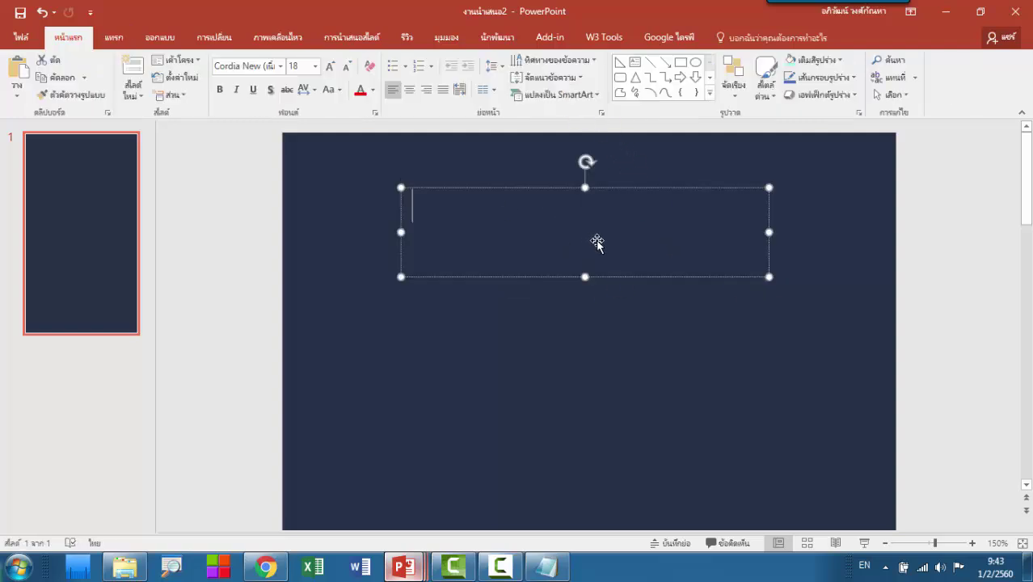
{"action": "left_click", "coordinate": [559, 568]}
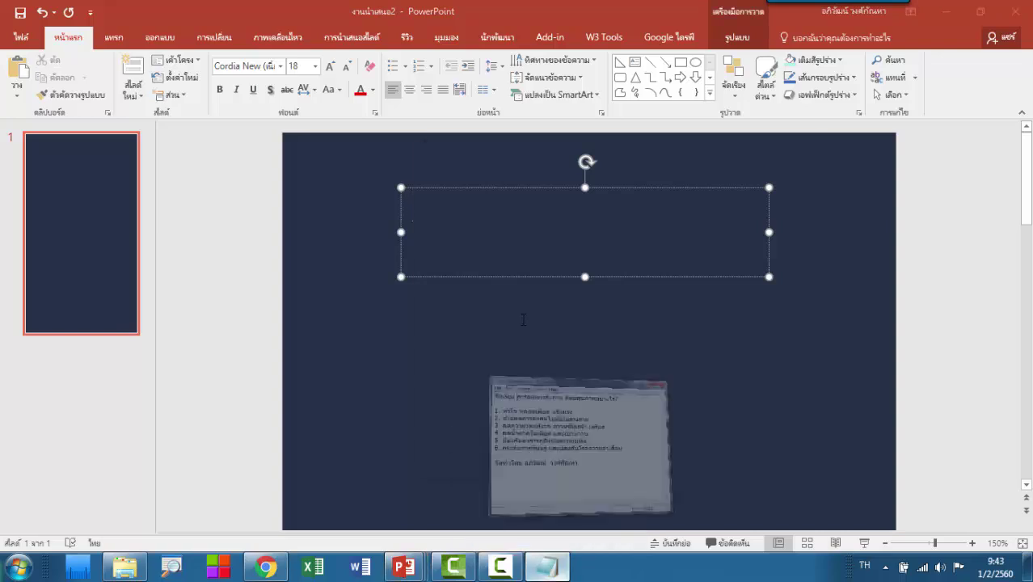
{"action": "left_click_drag", "start_coordinate": [725, 191], "coordinate": [491, 186]}
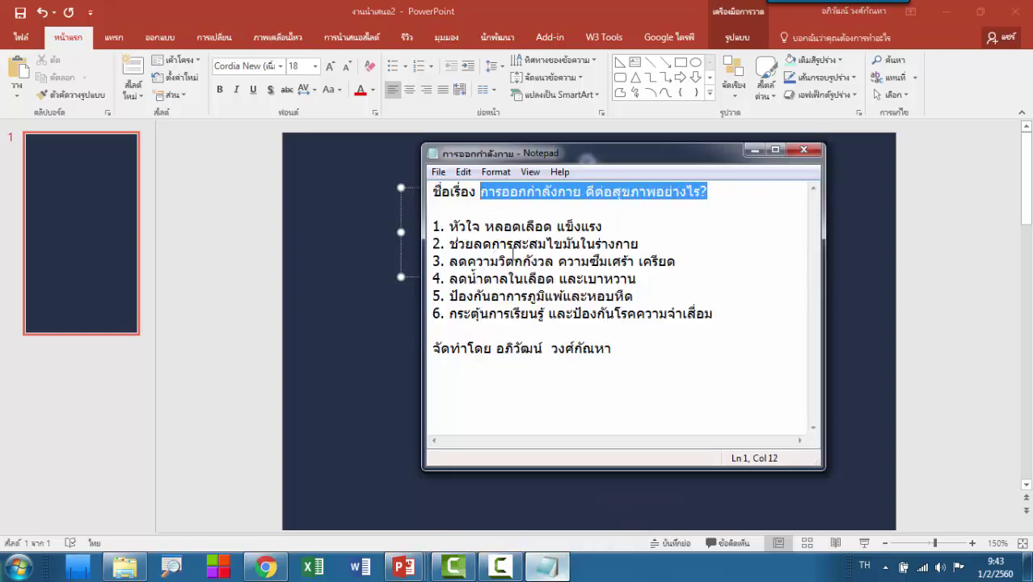
{"action": "left_click", "coordinate": [420, 243]}
{"action": "type", "text": "การออกกำลังกาย ดีต่อสุขภาพอย่างไร?"}
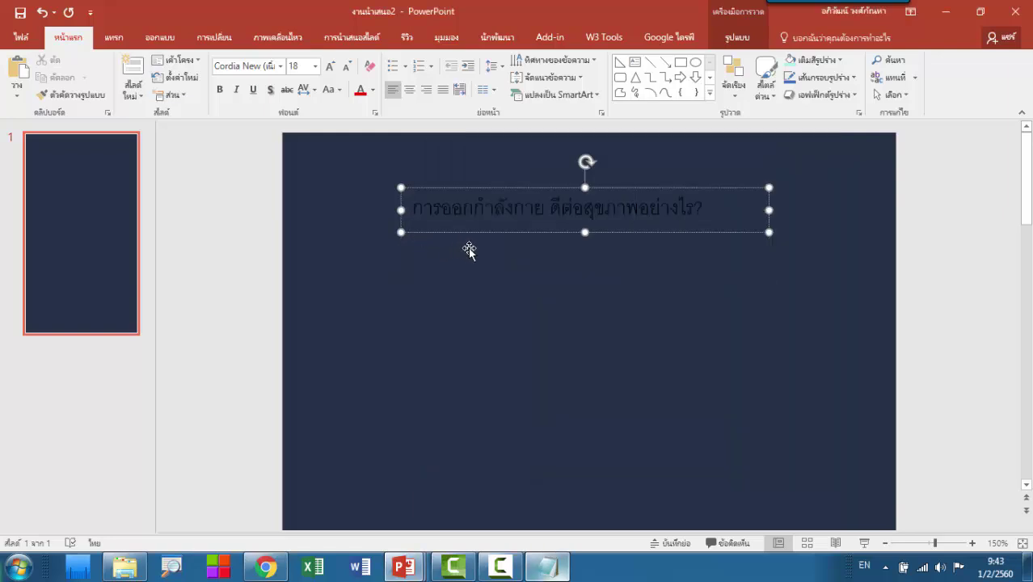
Make the title bold, white TP Tankhun and nudge it slightly right.
{"action": "left_click", "coordinate": [532, 188]}
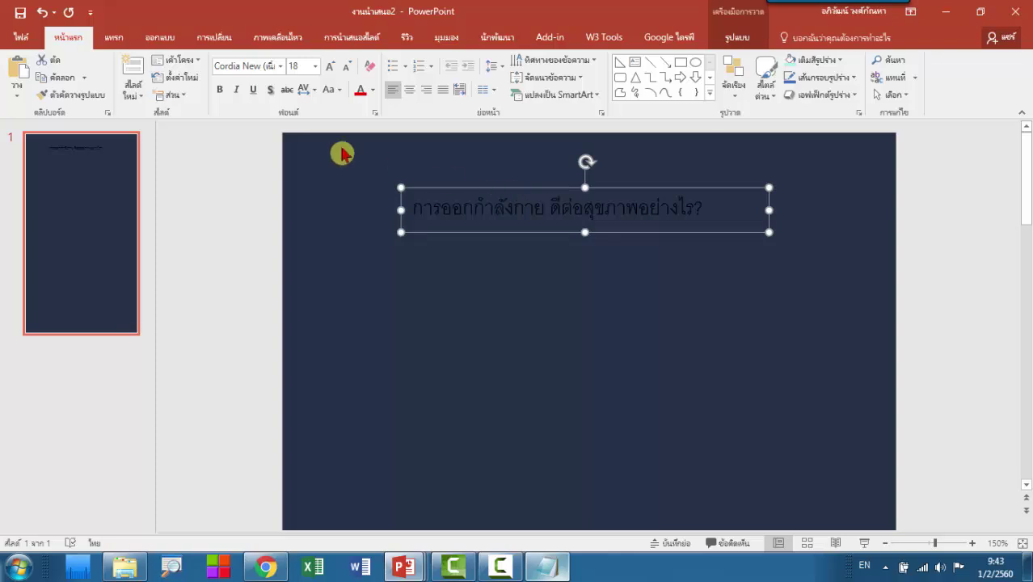
{"action": "left_click", "coordinate": [219, 89]}
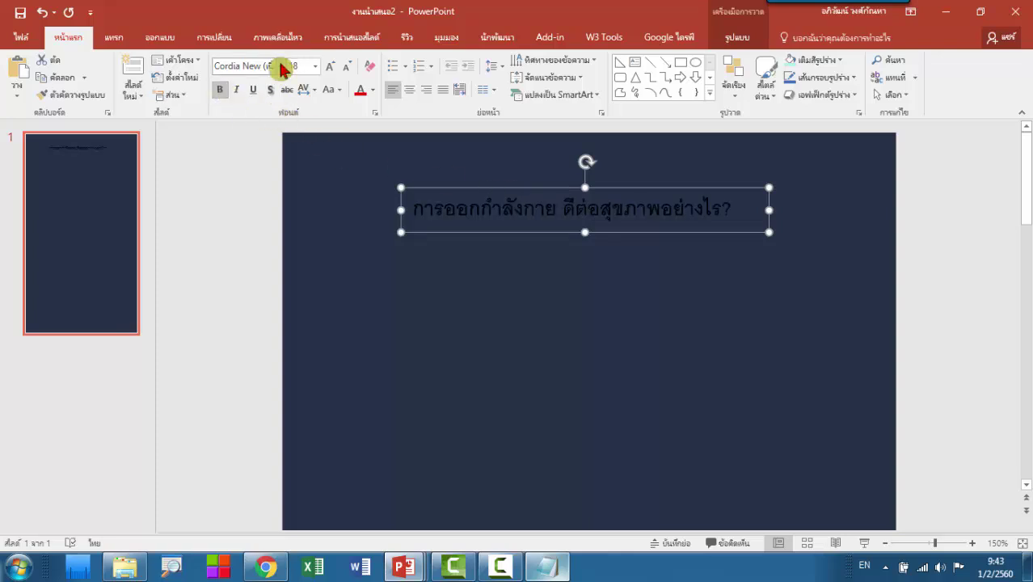
{"action": "left_click", "coordinate": [281, 66]}
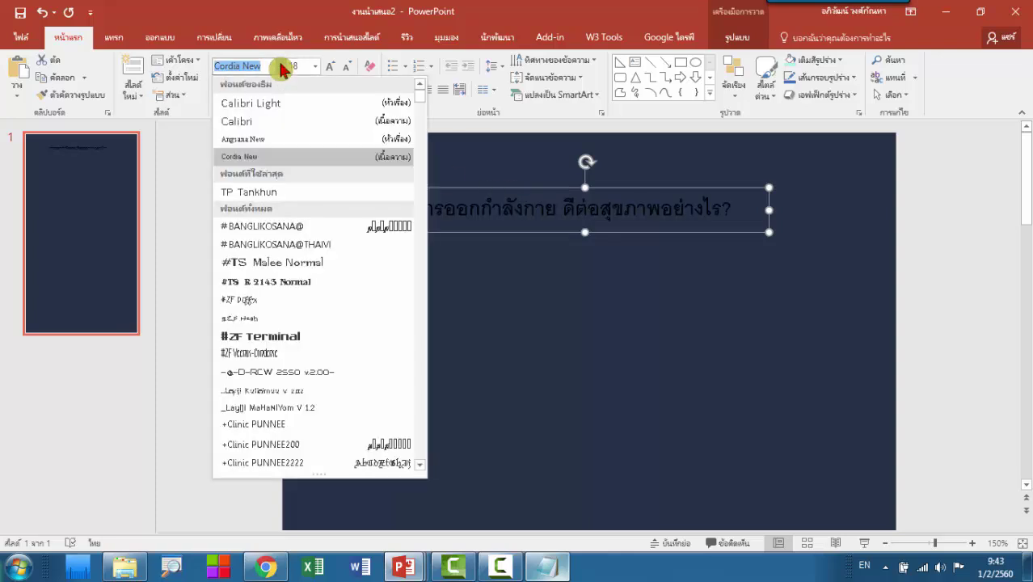
{"action": "left_click", "coordinate": [273, 197]}
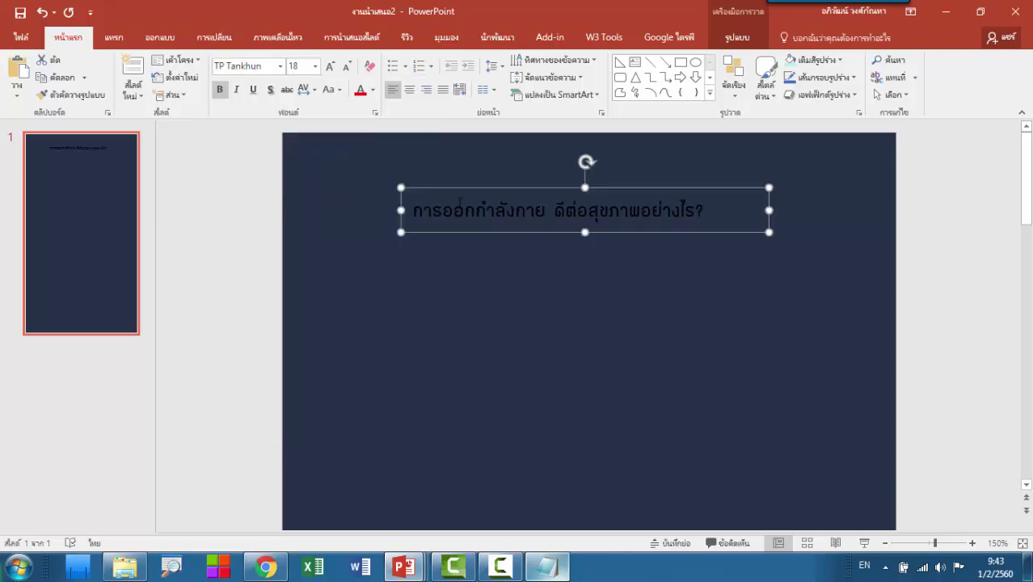
{"action": "left_click", "coordinate": [372, 90]}
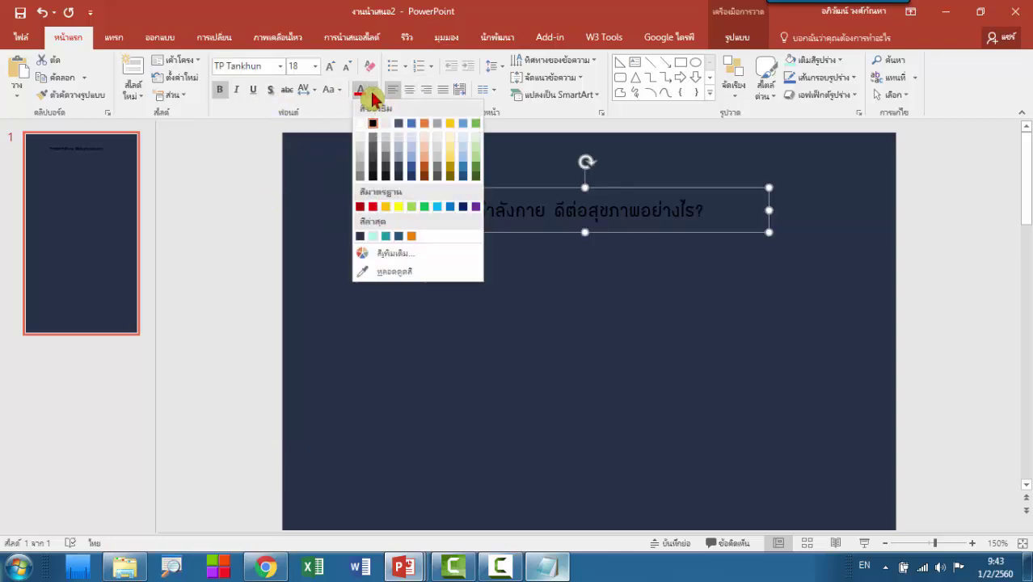
{"action": "left_click", "coordinate": [360, 128]}
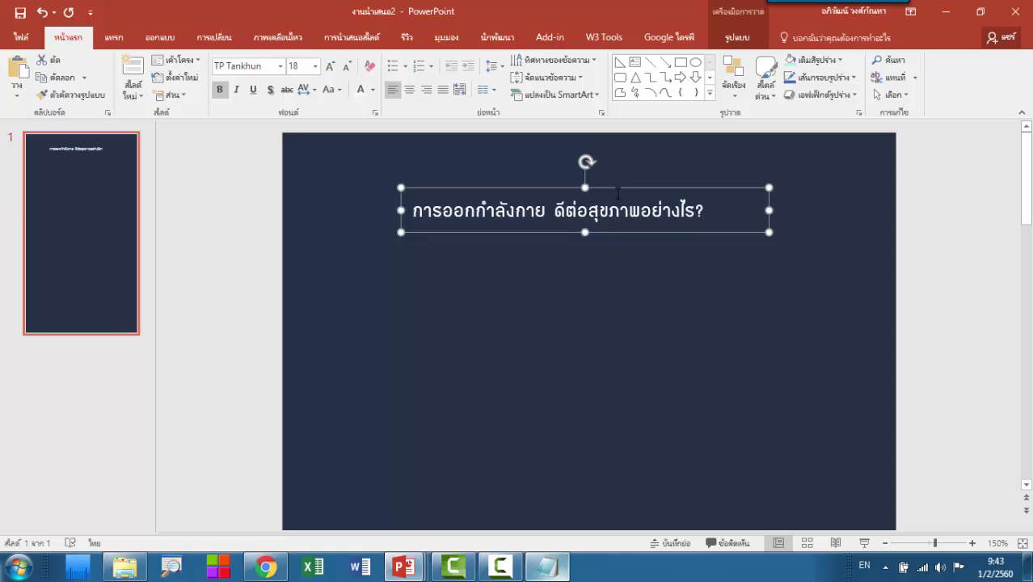
{"action": "left_click_drag", "start_coordinate": [617, 192], "coordinate": [635, 203]}
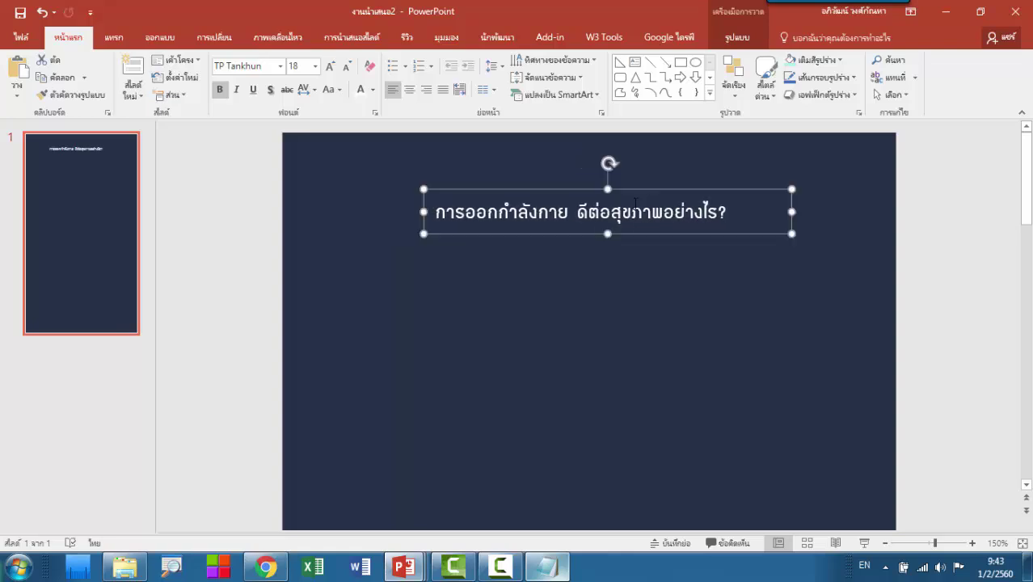
{"action": "left_click", "coordinate": [622, 273]}
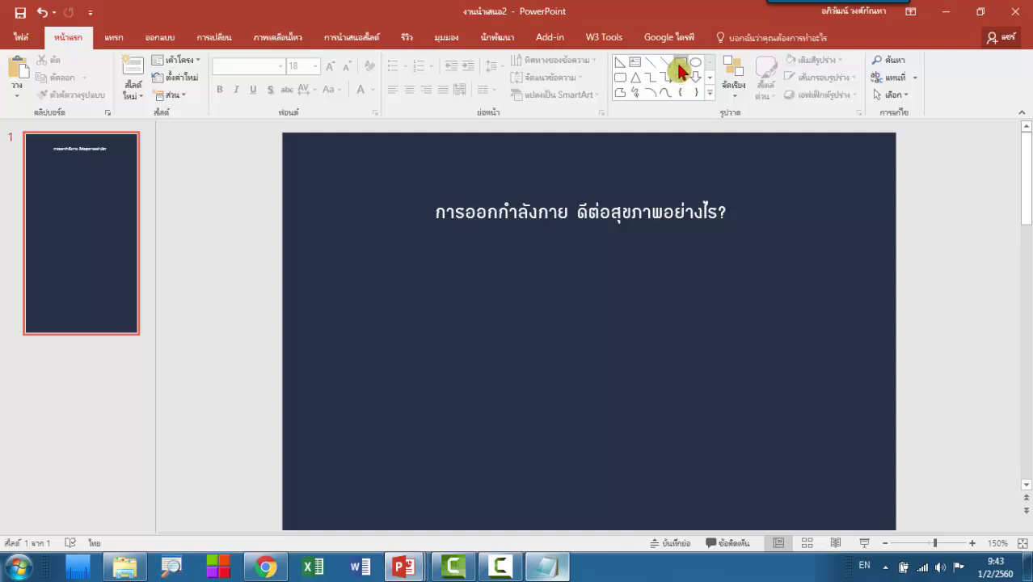
Draw a wide banner rectangle below the title plus a small copied block at its lower left.
{"action": "left_click", "coordinate": [680, 64]}
{"action": "left_click_drag", "start_coordinate": [429, 254], "coordinate": [749, 292]}
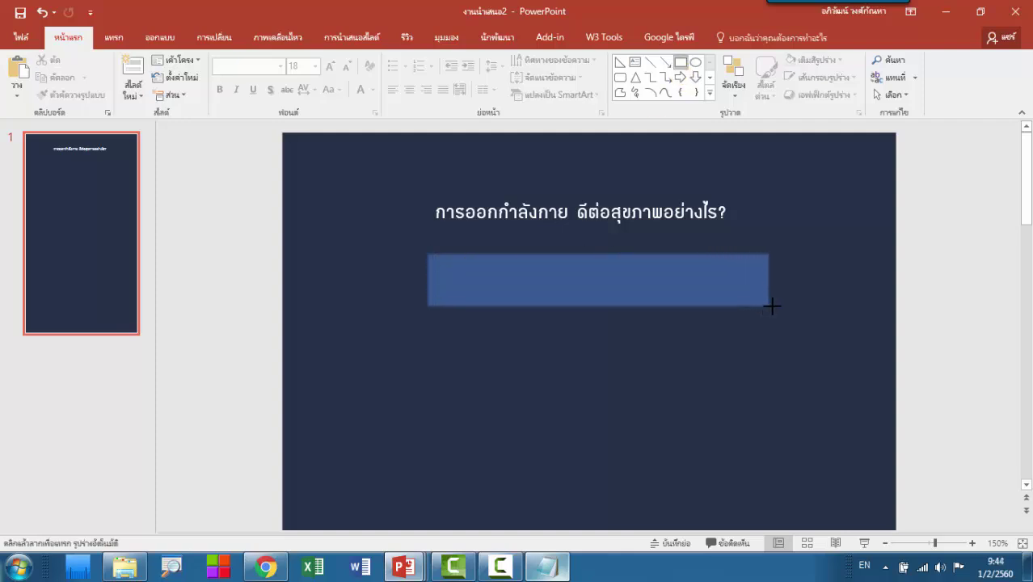
{"action": "left_click_drag", "start_coordinate": [756, 306], "coordinate": [771, 302]}
{"action": "left_click", "coordinate": [718, 275]}
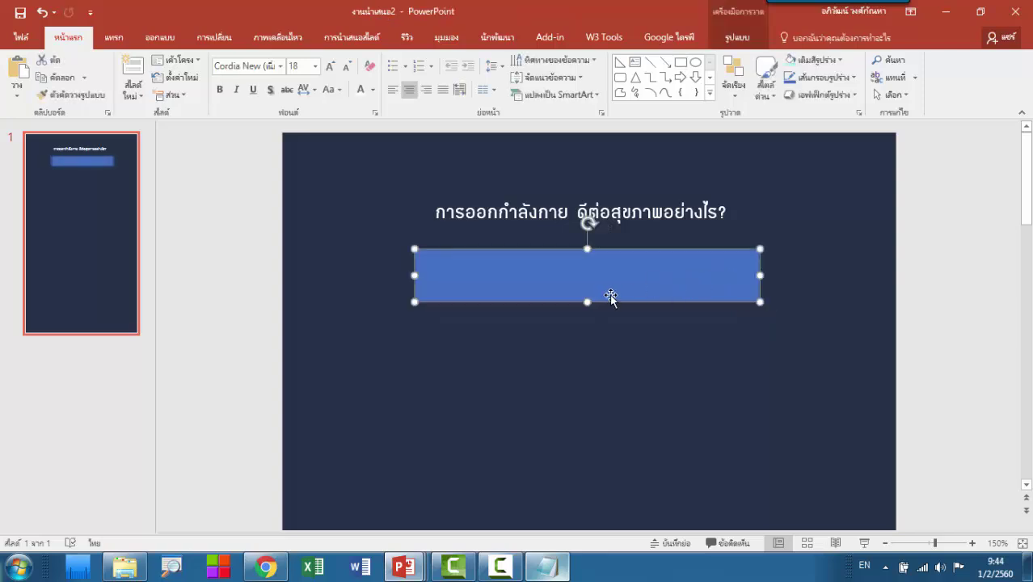
{"action": "left_click_drag", "start_coordinate": [594, 292], "coordinate": [581, 362]}
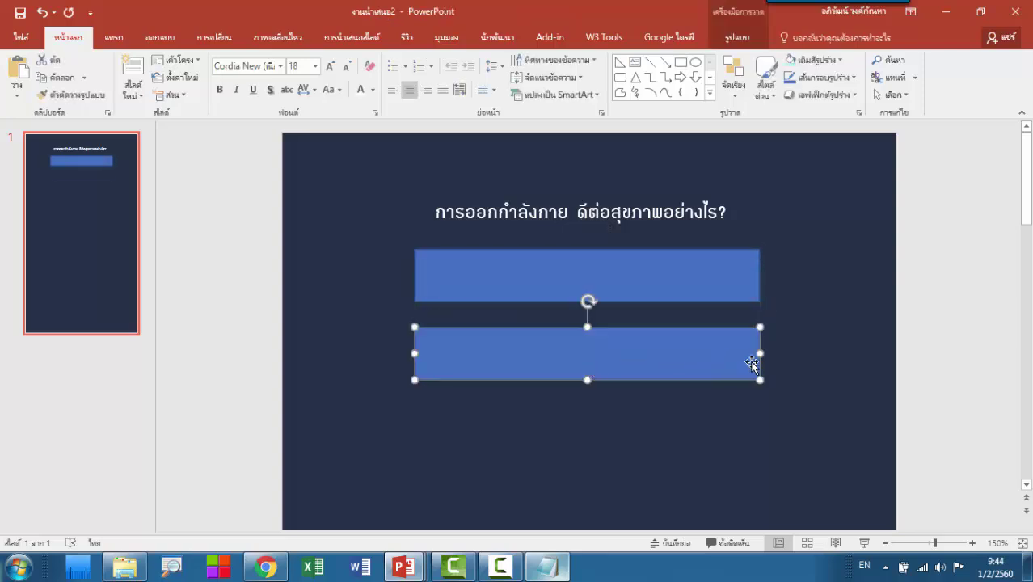
{"action": "left_click_drag", "start_coordinate": [759, 355], "coordinate": [504, 360]}
{"action": "left_click_drag", "start_coordinate": [437, 356], "coordinate": [377, 337]}
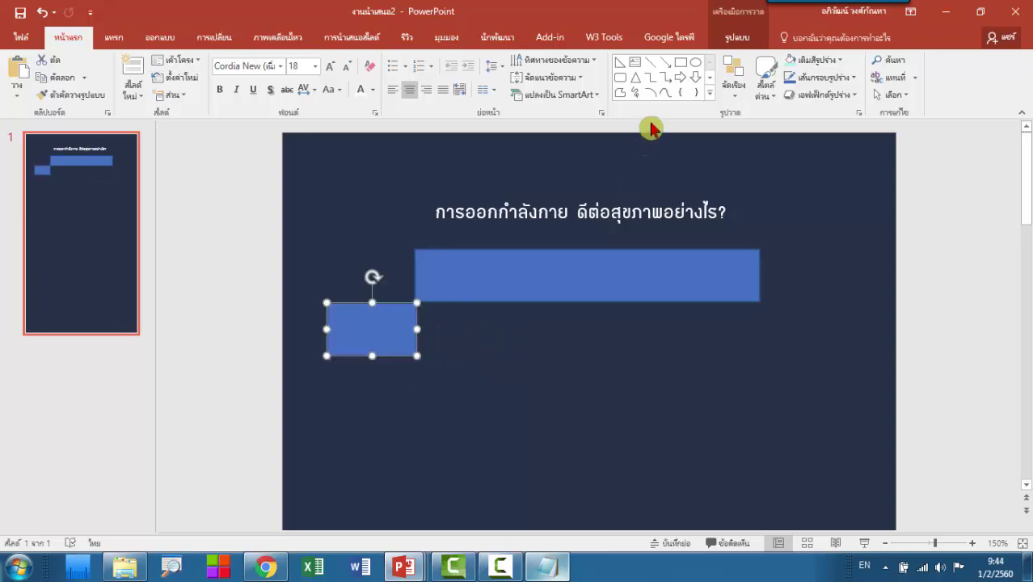
Add a right-triangle fold beside the small block and align it with the end block.
{"action": "left_click", "coordinate": [618, 63]}
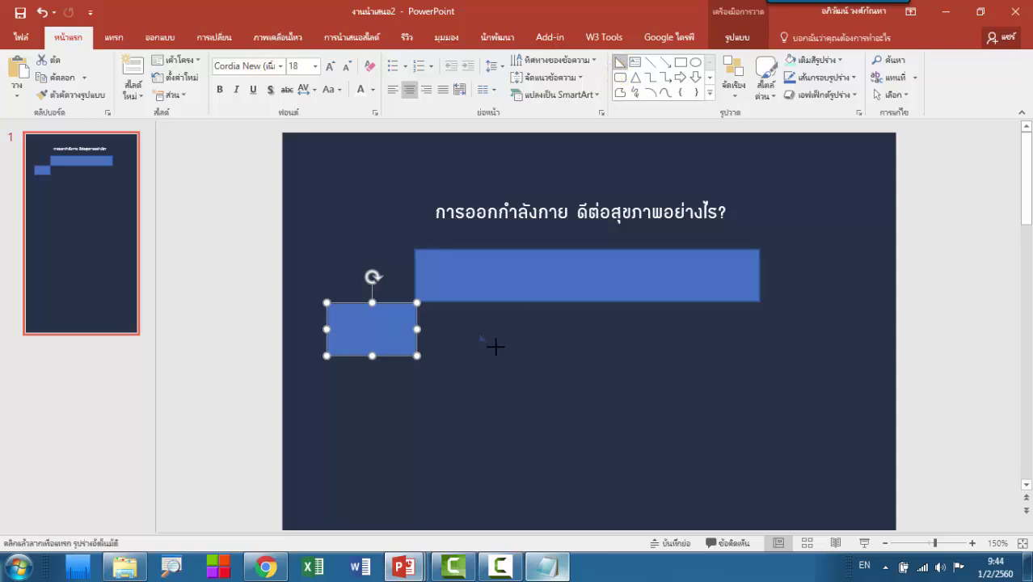
{"action": "left_click_drag", "start_coordinate": [524, 366], "coordinate": [437, 328]}
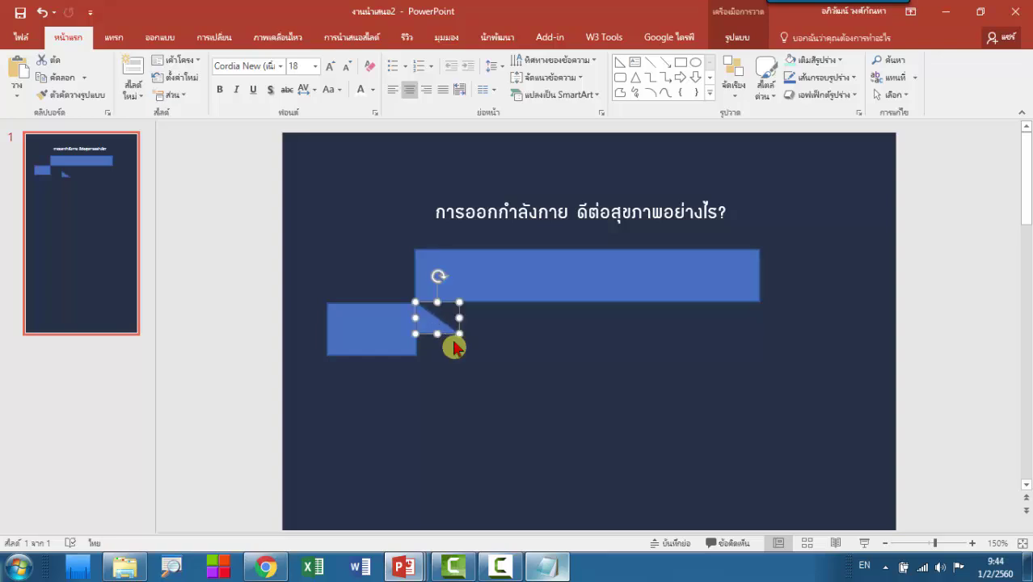
{"action": "left_click", "coordinate": [738, 38]}
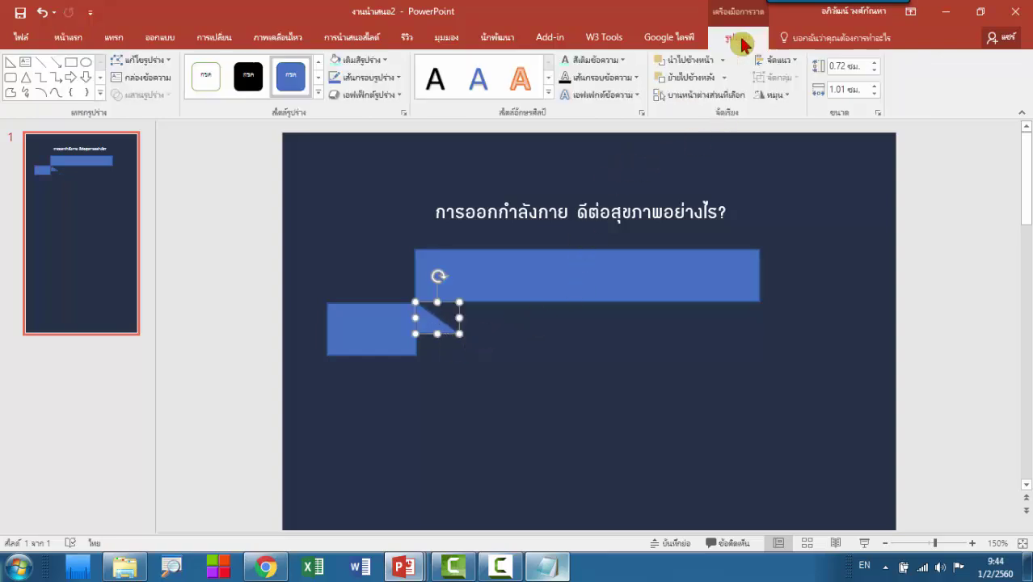
{"action": "left_click", "coordinate": [774, 95]}
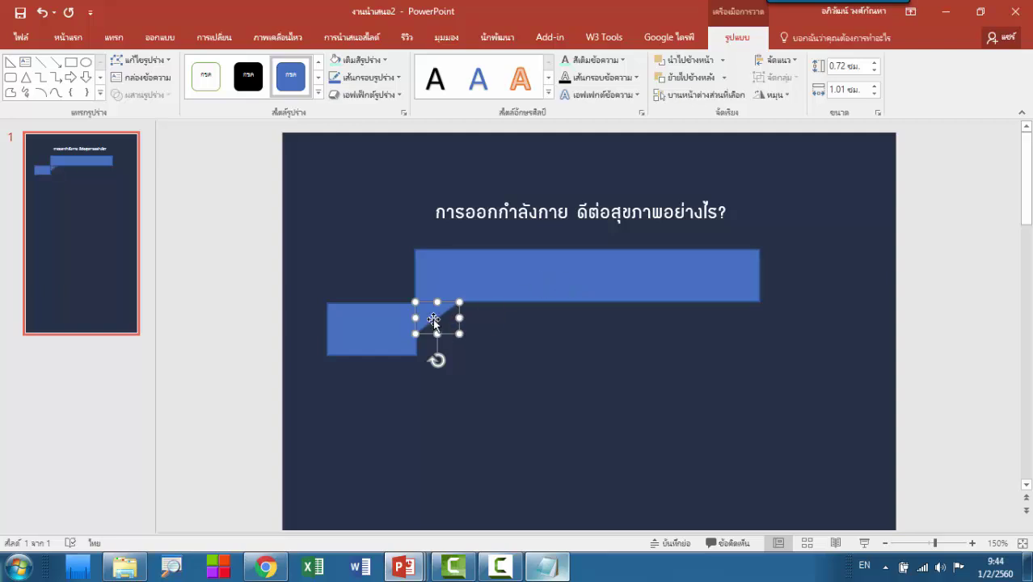
{"action": "left_click_drag", "start_coordinate": [438, 323], "coordinate": [427, 315]}
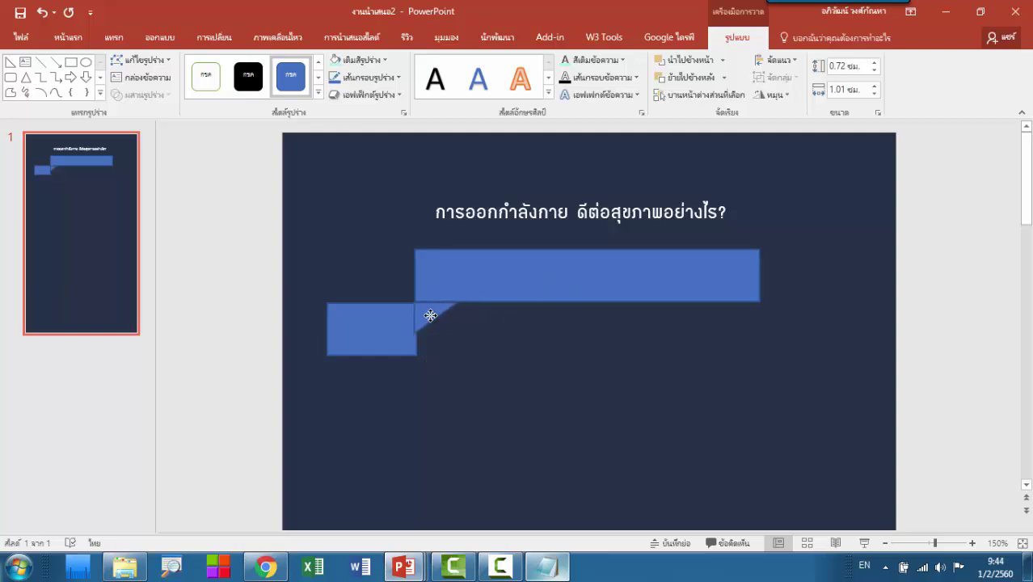
{"action": "mouse_move", "coordinate": [376, 337]}
{"action": "left_mouse_down"}
{"action": "mouse_move", "coordinate": [377, 314]}
{"action": "mouse_move", "coordinate": [366, 324]}
{"action": "mouse_move", "coordinate": [385, 309]}
{"action": "left_mouse_up"}
Copy the end block and fold triangle to the banner's right side and tuck them behind it.
{"action": "right_click", "coordinate": [370, 325]}
{"action": "key", "text": "Escape"}
{"action": "left_click", "coordinate": [422, 315], "text": "shift"}
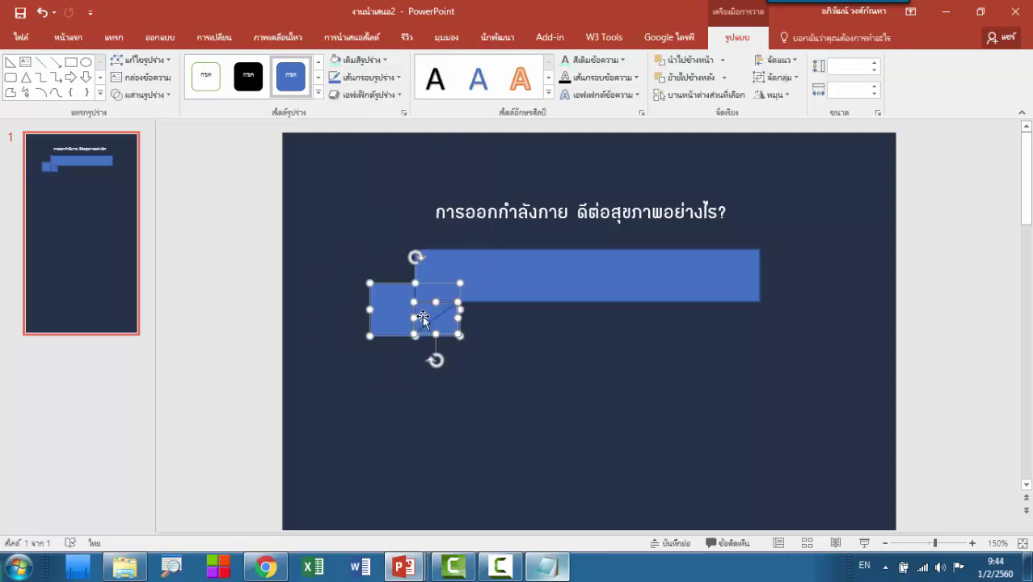
{"action": "left_click_drag", "start_coordinate": [452, 317], "coordinate": [740, 314]}
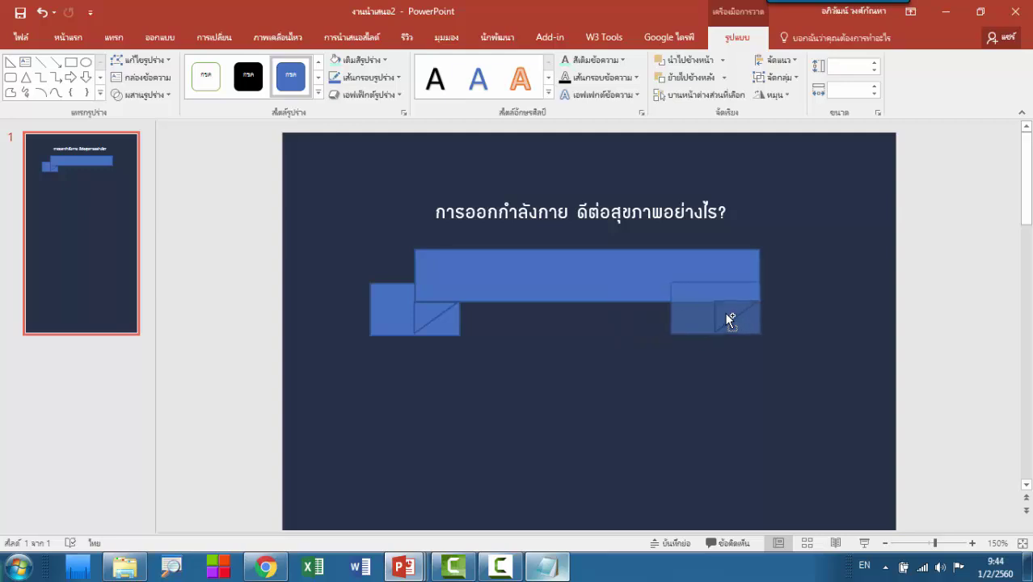
{"action": "left_click_drag", "start_coordinate": [744, 317], "coordinate": [777, 317]}
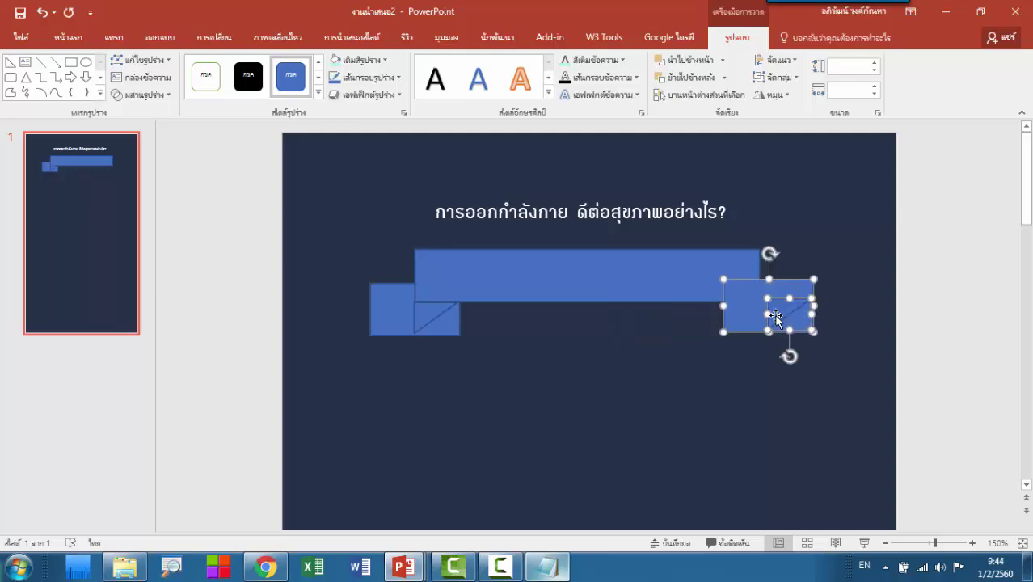
{"action": "left_click", "coordinate": [764, 377]}
{"action": "left_click", "coordinate": [757, 321]}
{"action": "right_click", "coordinate": [757, 320]}
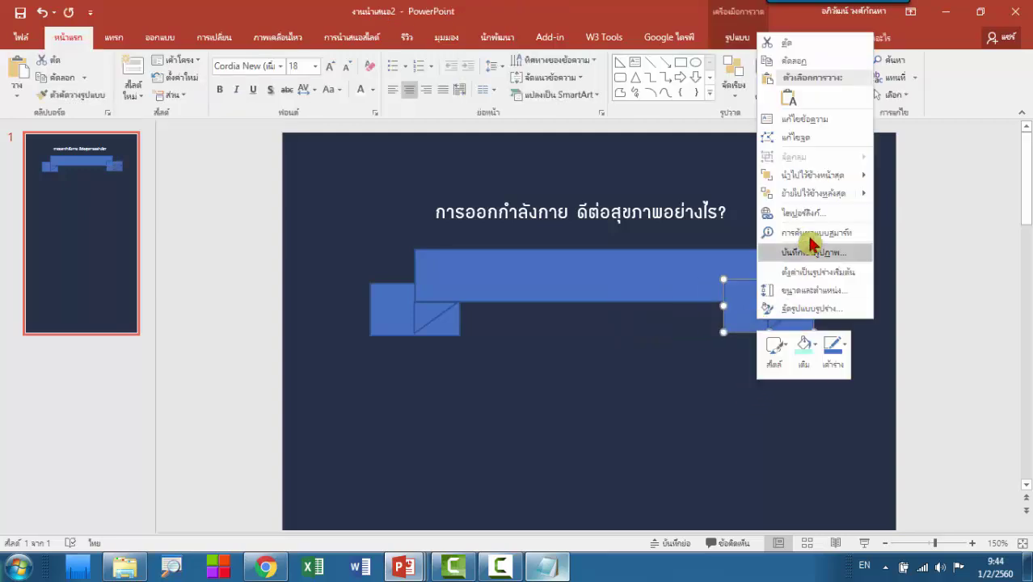
{"action": "left_click", "coordinate": [826, 204]}
{"action": "left_click", "coordinate": [853, 300]}
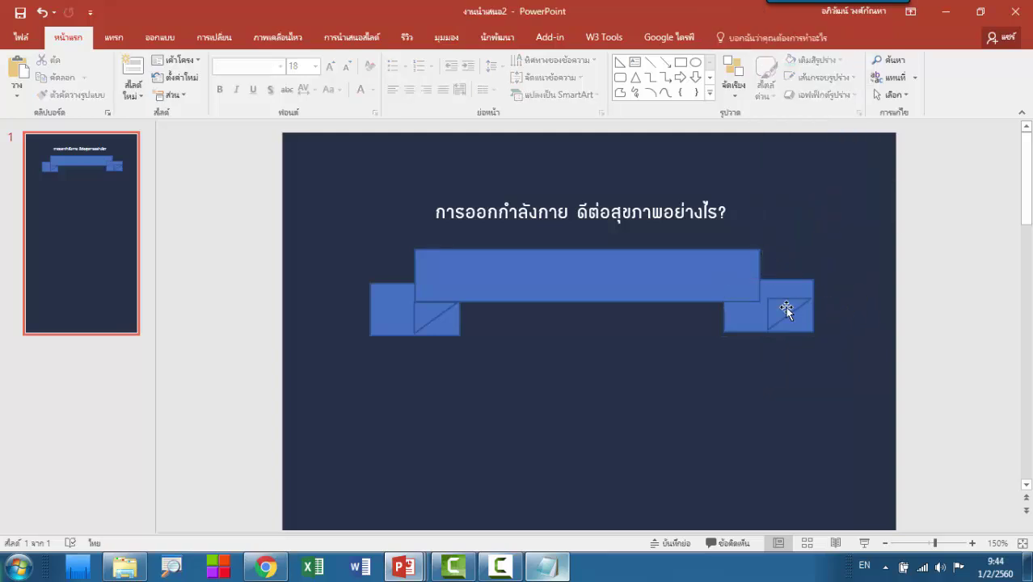
{"action": "left_click", "coordinate": [779, 313]}
{"action": "left_click_drag", "start_coordinate": [779, 314], "coordinate": [751, 319]}
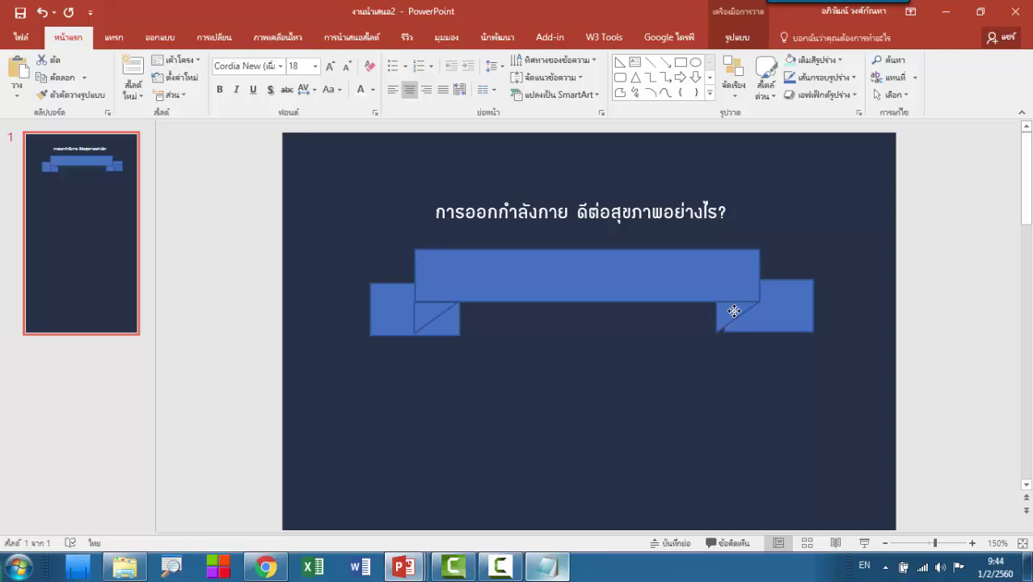
{"action": "left_click_drag", "start_coordinate": [788, 305], "coordinate": [779, 303]}
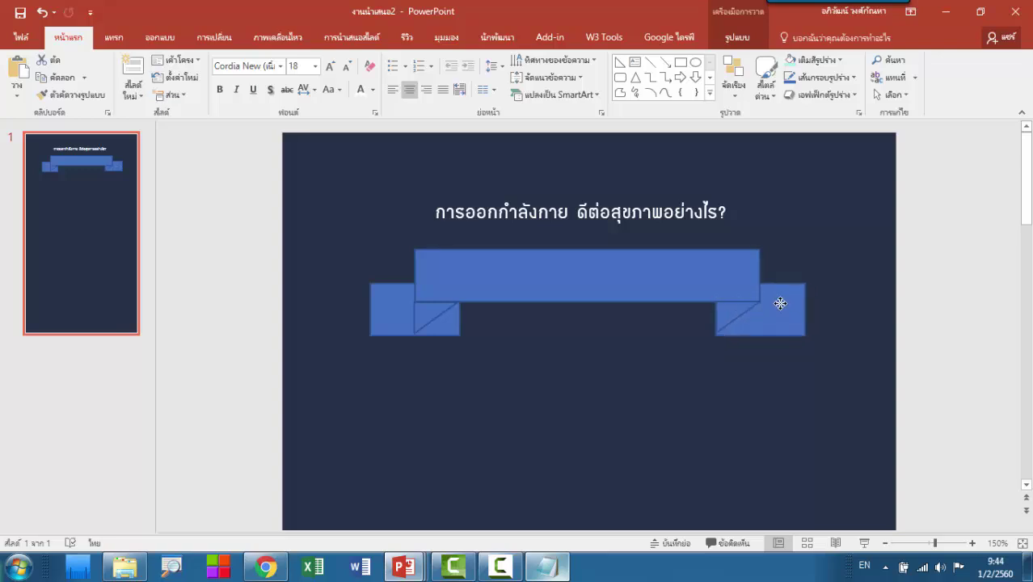
Flip the left fold triangle horizontally and nudge the left end block slightly left.
{"action": "left_click", "coordinate": [780, 303]}
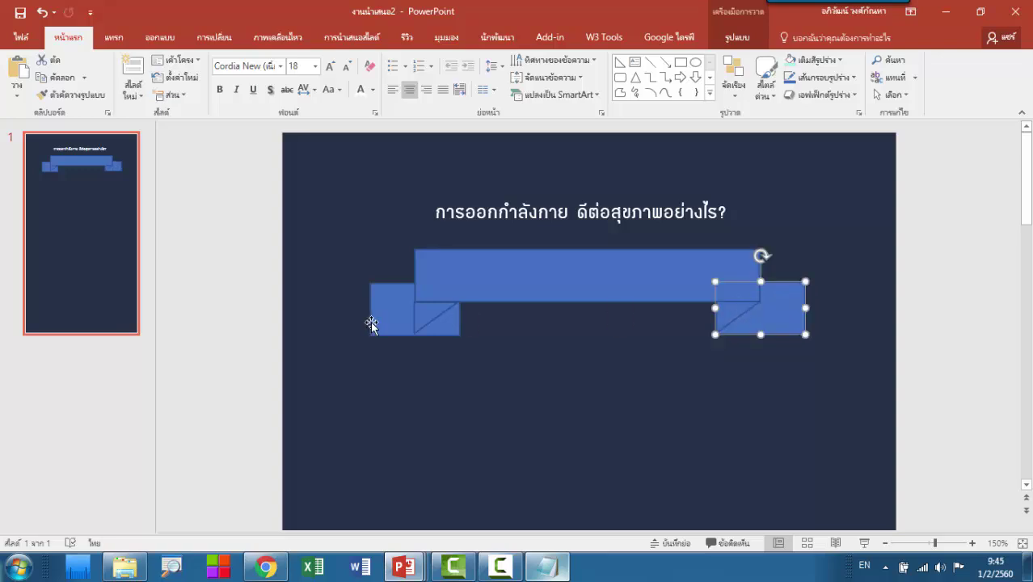
{"action": "left_click", "coordinate": [419, 314]}
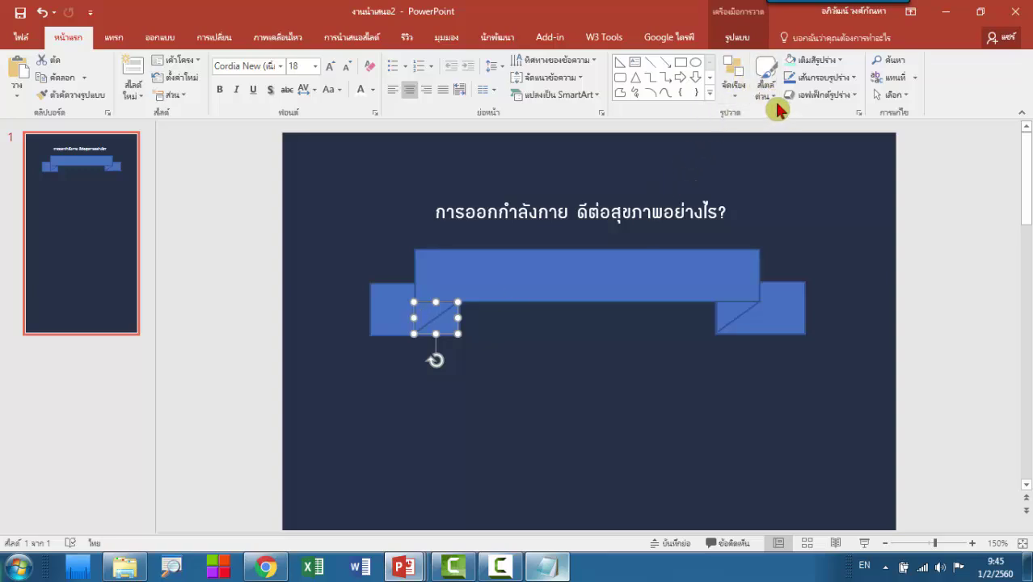
{"action": "left_click", "coordinate": [737, 93]}
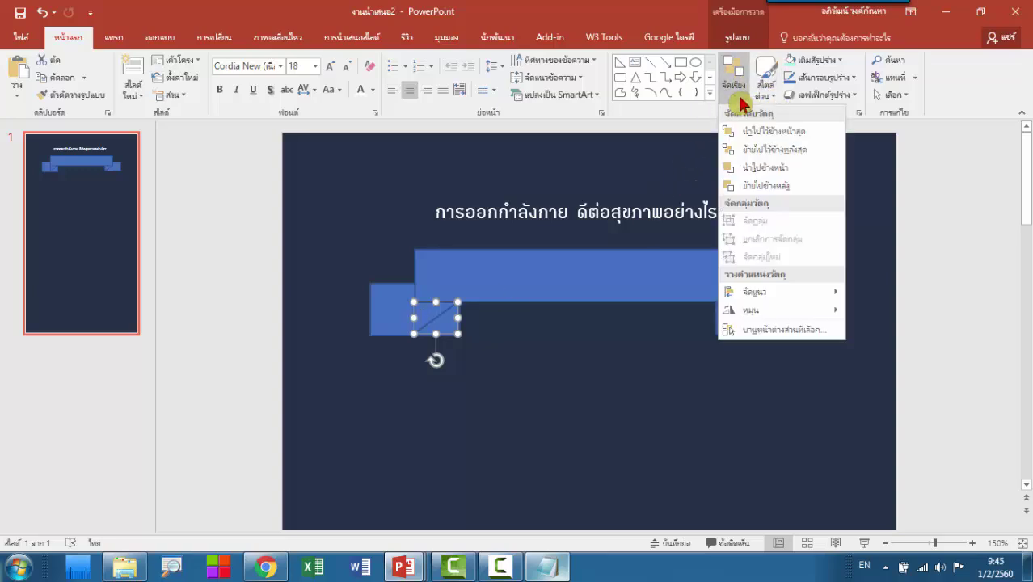
{"action": "mouse_move", "coordinate": [752, 311]}
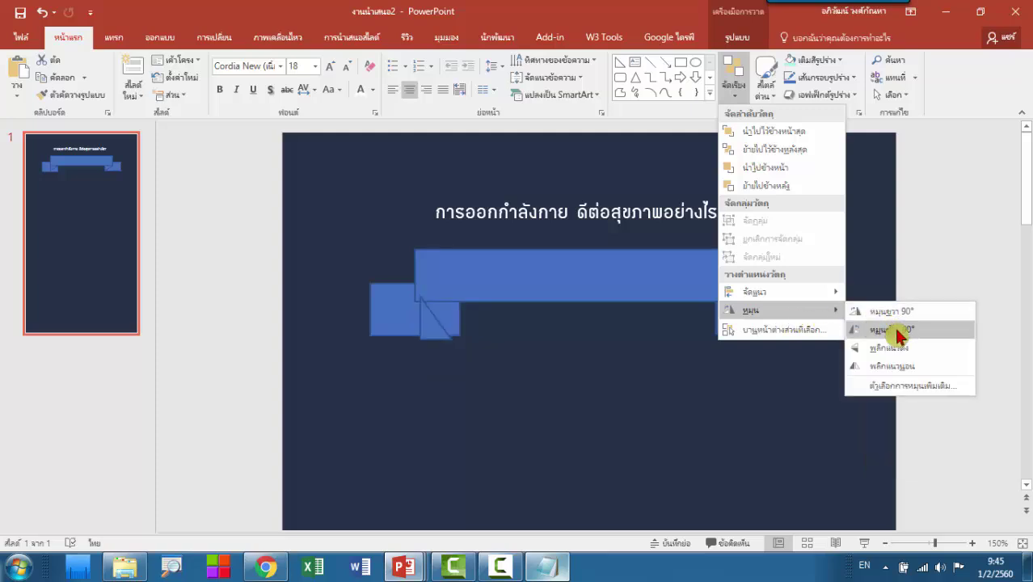
{"action": "left_click", "coordinate": [906, 374]}
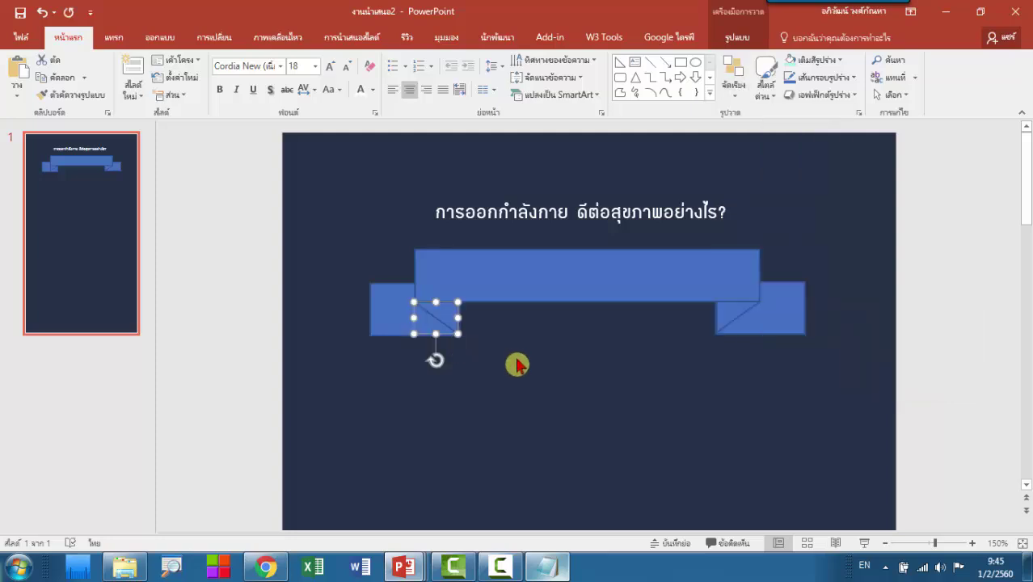
{"action": "left_click", "coordinate": [517, 365]}
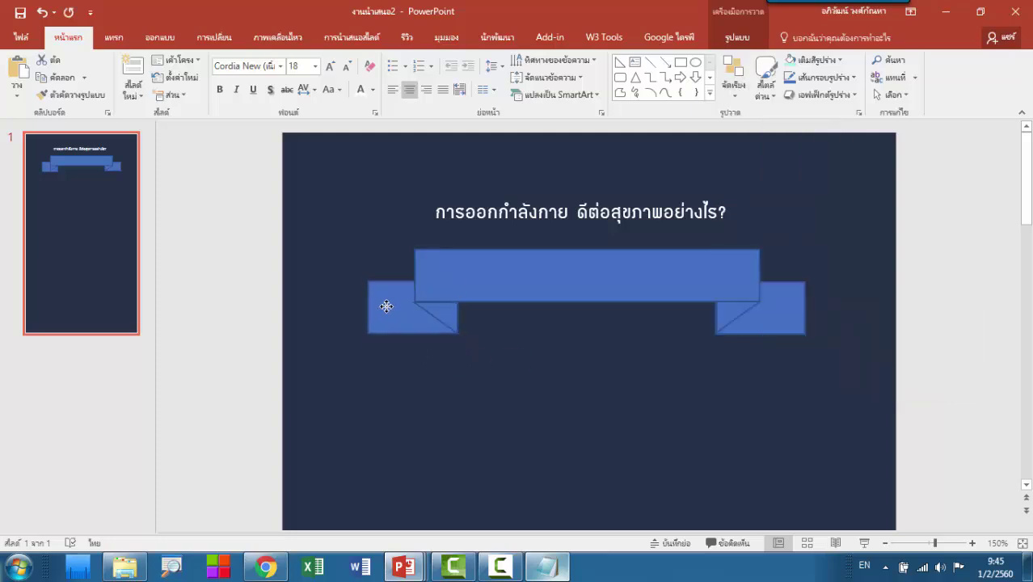
{"action": "left_click_drag", "start_coordinate": [386, 305], "coordinate": [382, 304]}
{"action": "left_click", "coordinate": [382, 305]}
Fill the banner rectangle teal and remove its outline.
{"action": "left_click", "coordinate": [526, 362]}
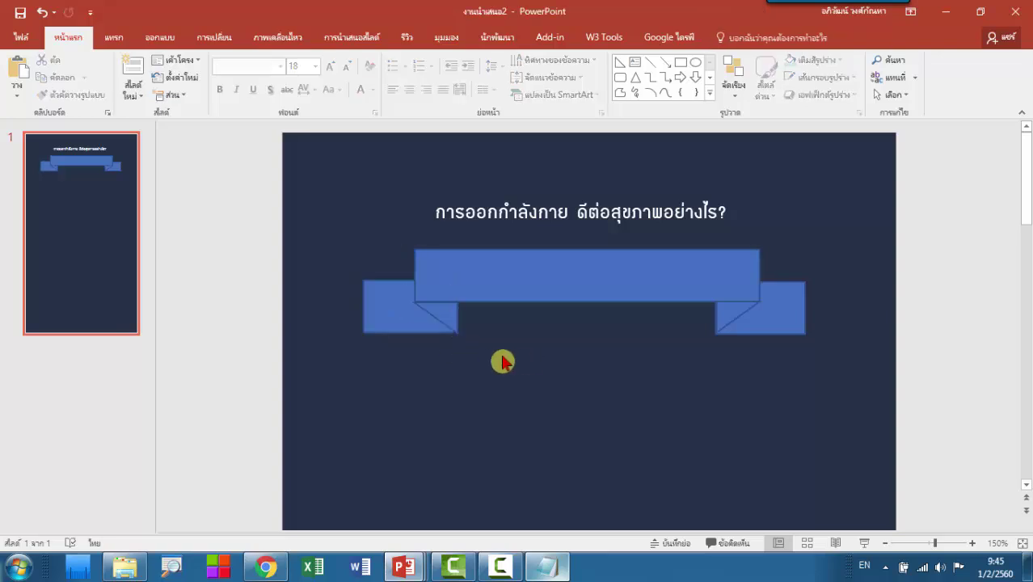
{"action": "left_click", "coordinate": [410, 324]}
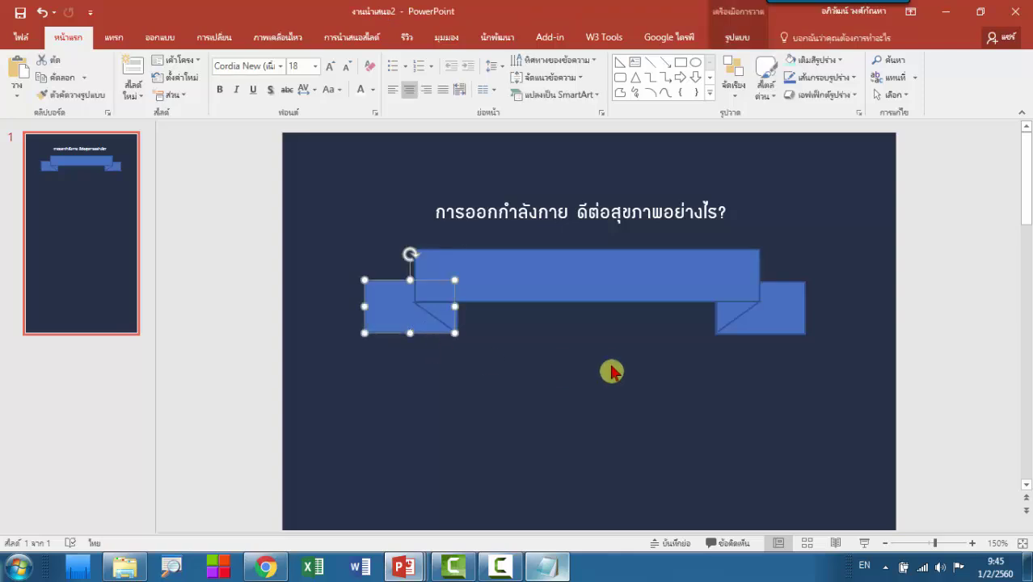
{"action": "left_click", "coordinate": [635, 301]}
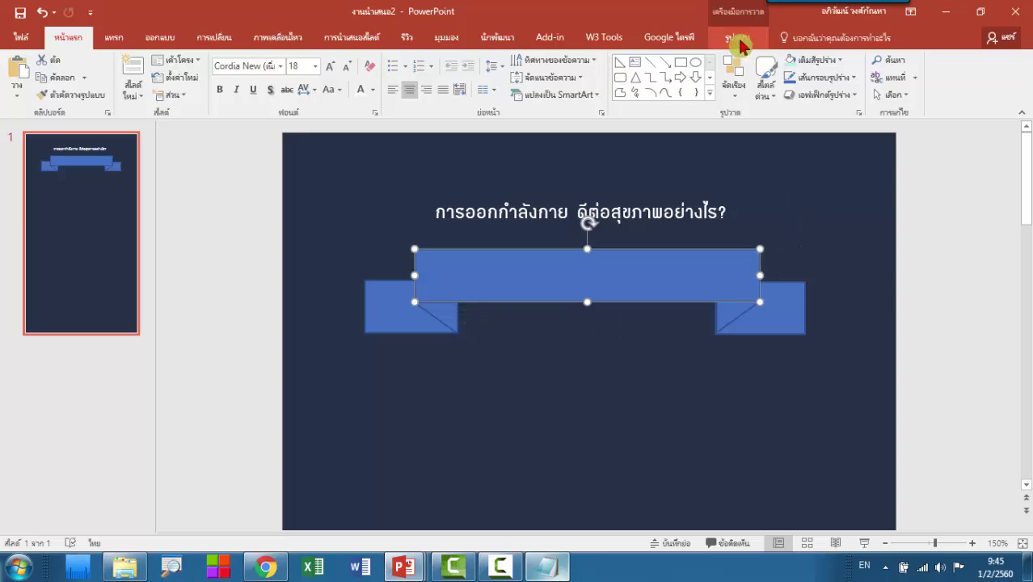
{"action": "left_click", "coordinate": [840, 61]}
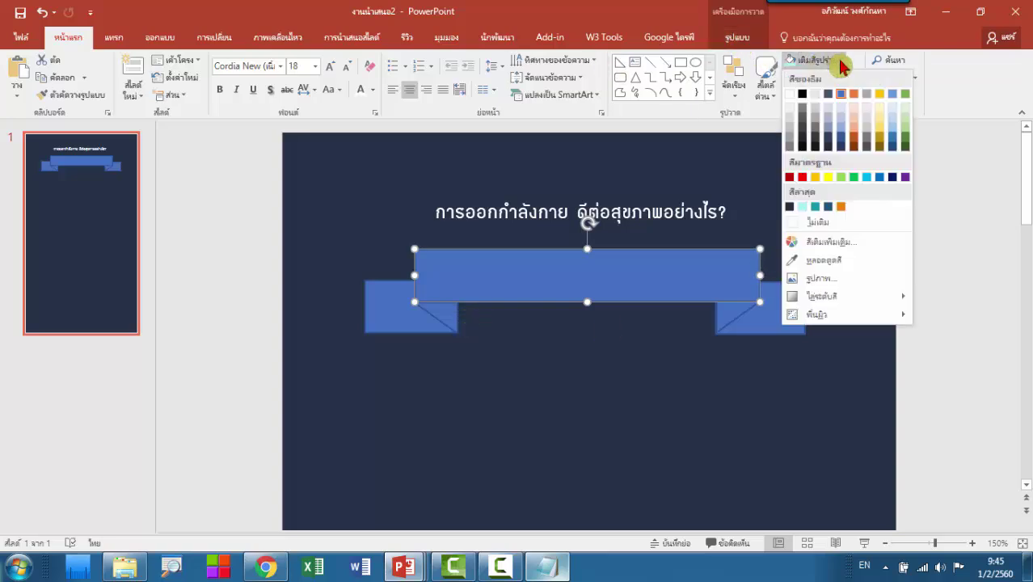
{"action": "left_click", "coordinate": [815, 209]}
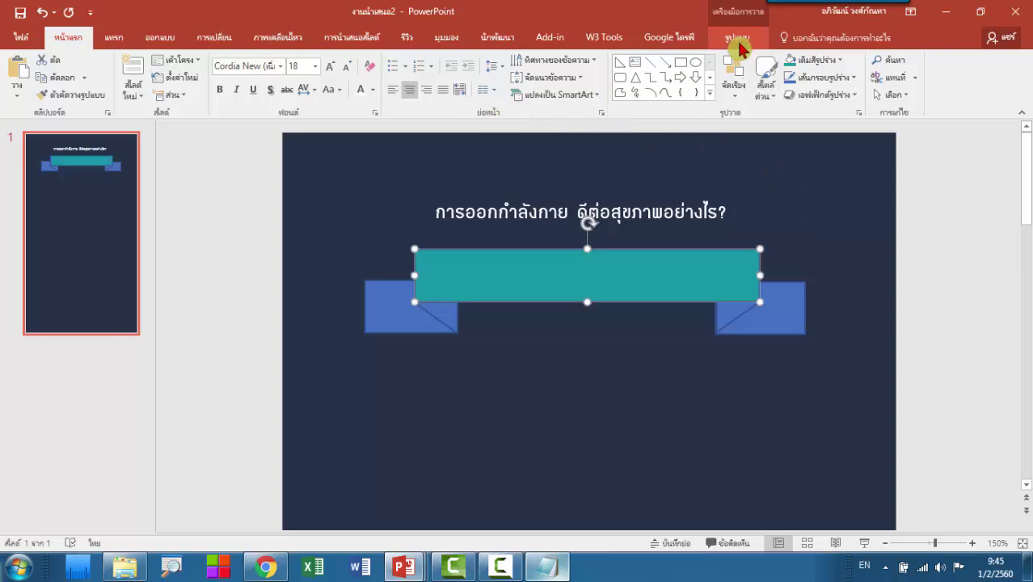
{"action": "left_click", "coordinate": [735, 38]}
{"action": "left_click", "coordinate": [384, 81]}
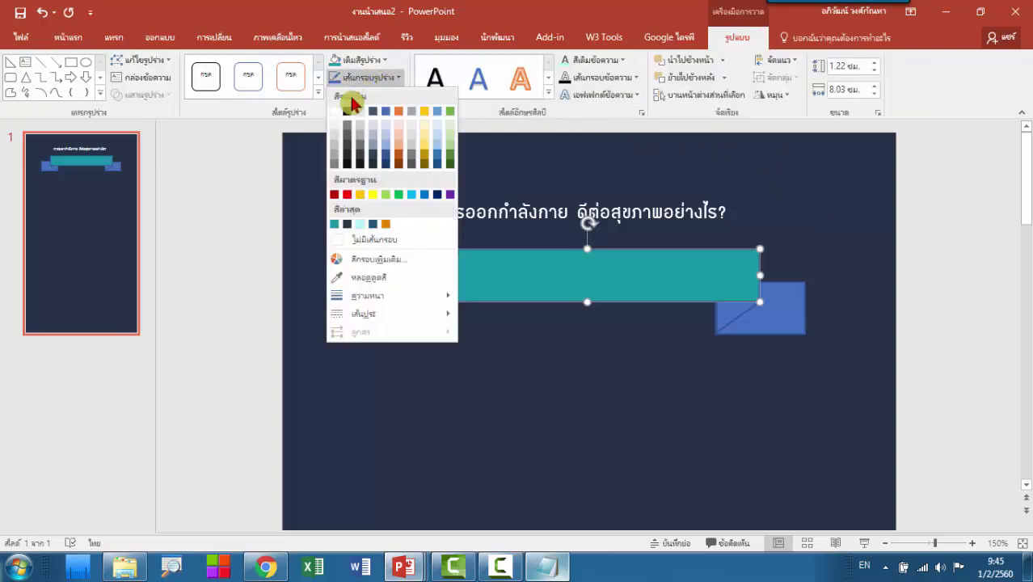
{"action": "left_click", "coordinate": [380, 237]}
{"action": "left_click", "coordinate": [385, 249]}
Recolour the left and right ribbon-end blocks with the same teal fill.
{"action": "left_click", "coordinate": [493, 269]}
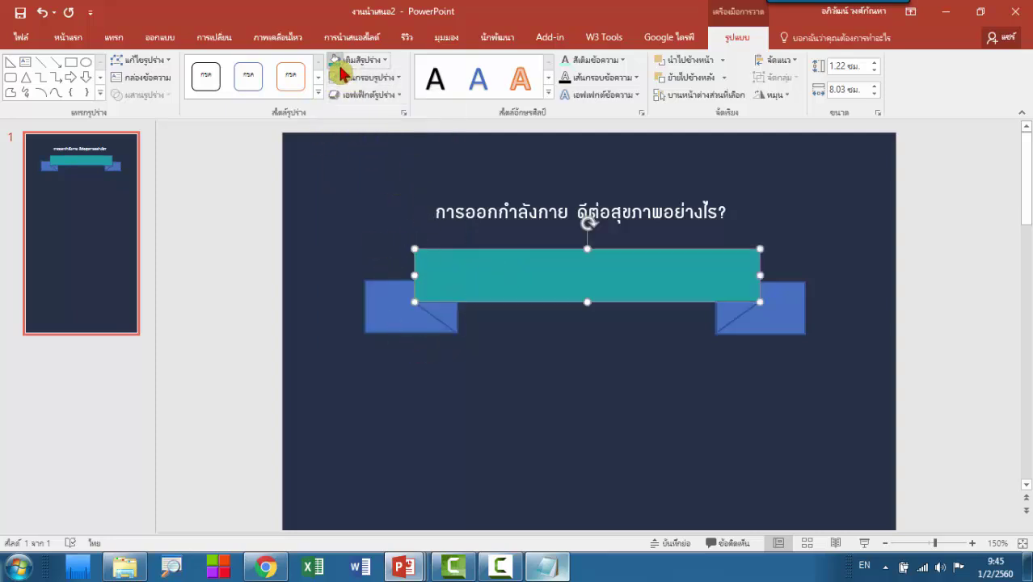
{"action": "left_click", "coordinate": [387, 314]}
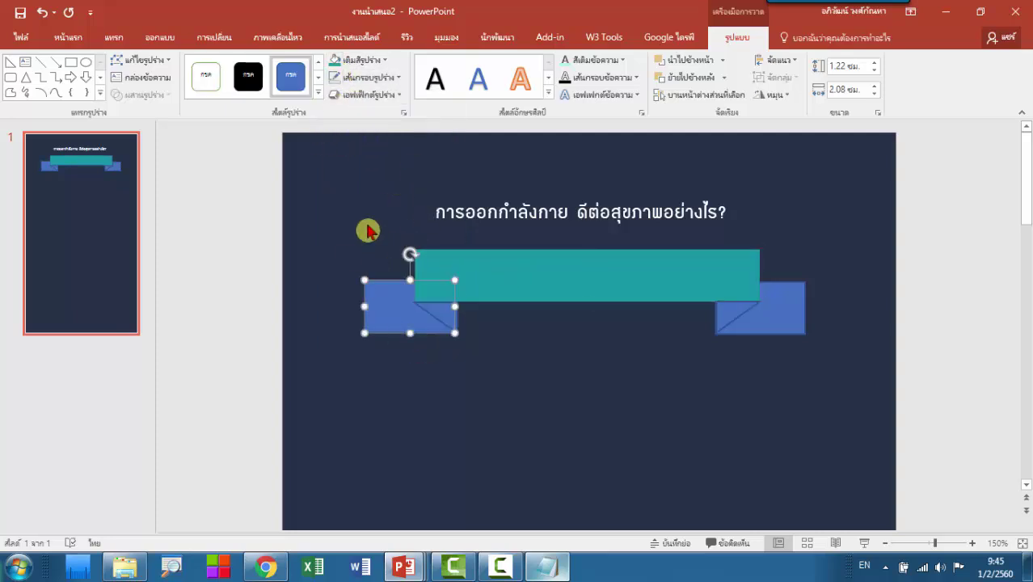
{"action": "left_click", "coordinate": [334, 61]}
{"action": "left_click", "coordinate": [773, 330]}
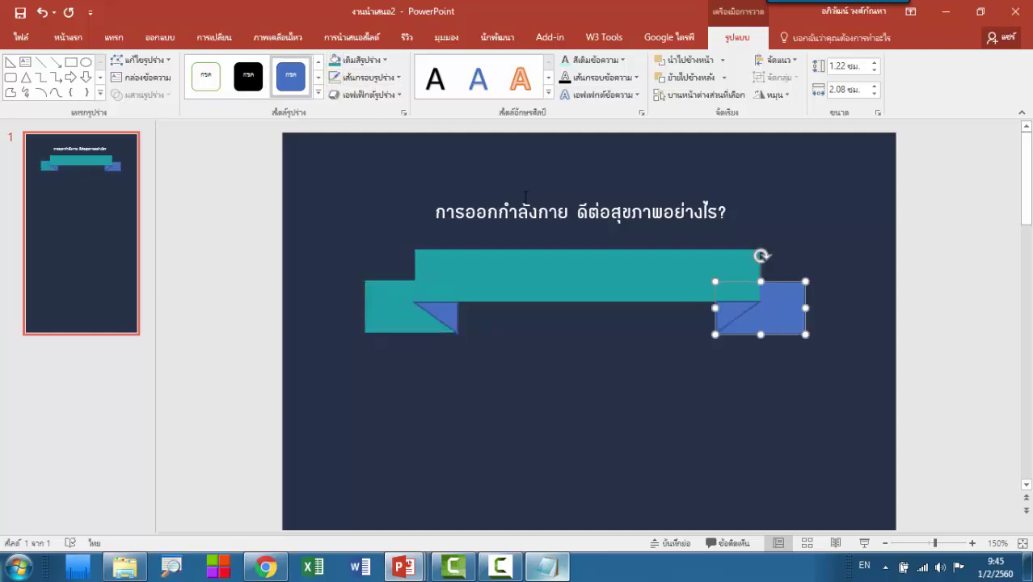
{"action": "left_click", "coordinate": [345, 68]}
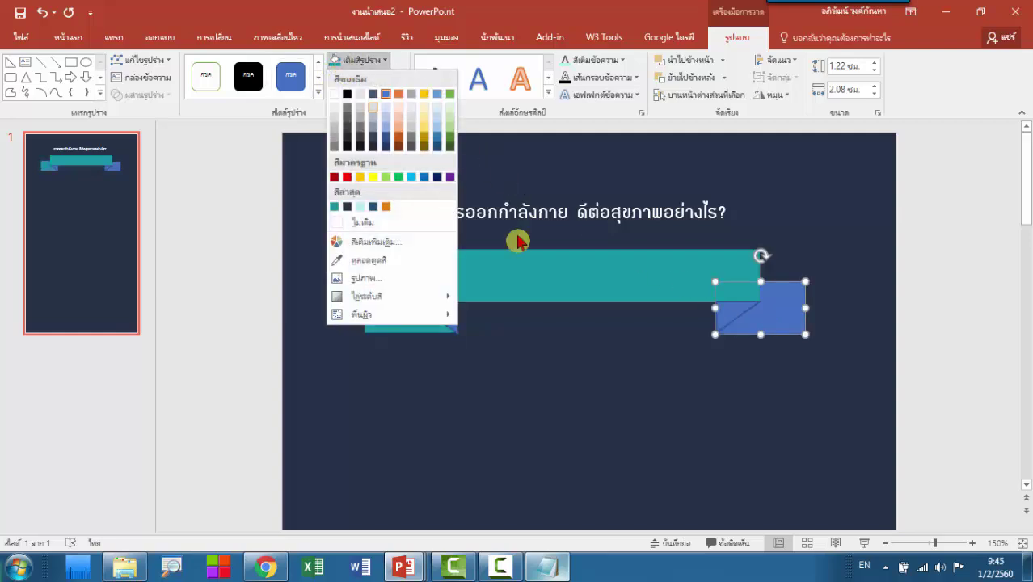
{"action": "left_click", "coordinate": [358, 68]}
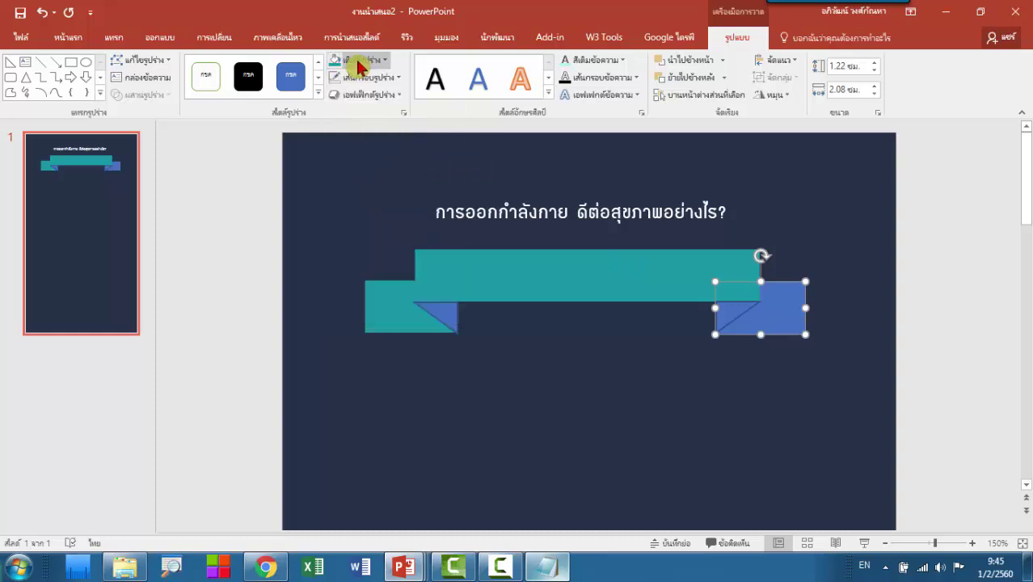
{"action": "left_click", "coordinate": [335, 66]}
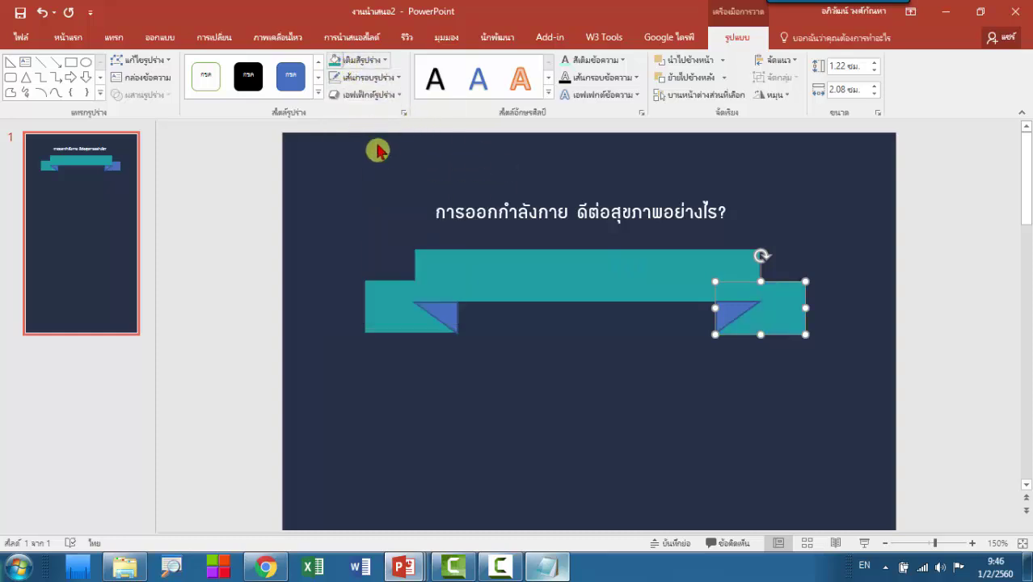
{"action": "left_click", "coordinate": [452, 317]}
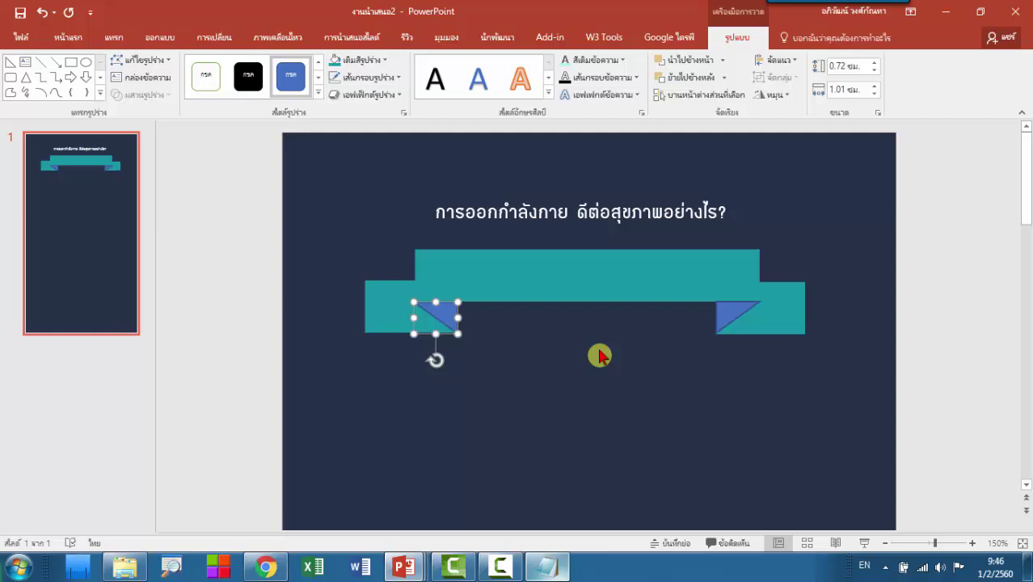
Fill both fold triangles with a custom darker teal, RGB 17, 115, 125.
{"action": "left_click", "coordinate": [728, 317], "text": "shift"}
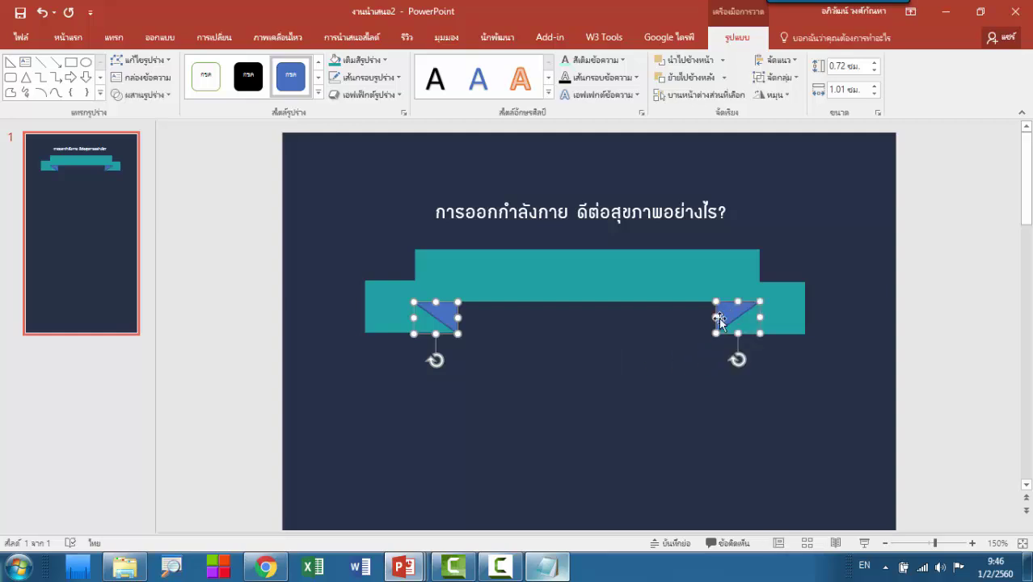
{"action": "left_click", "coordinate": [336, 65]}
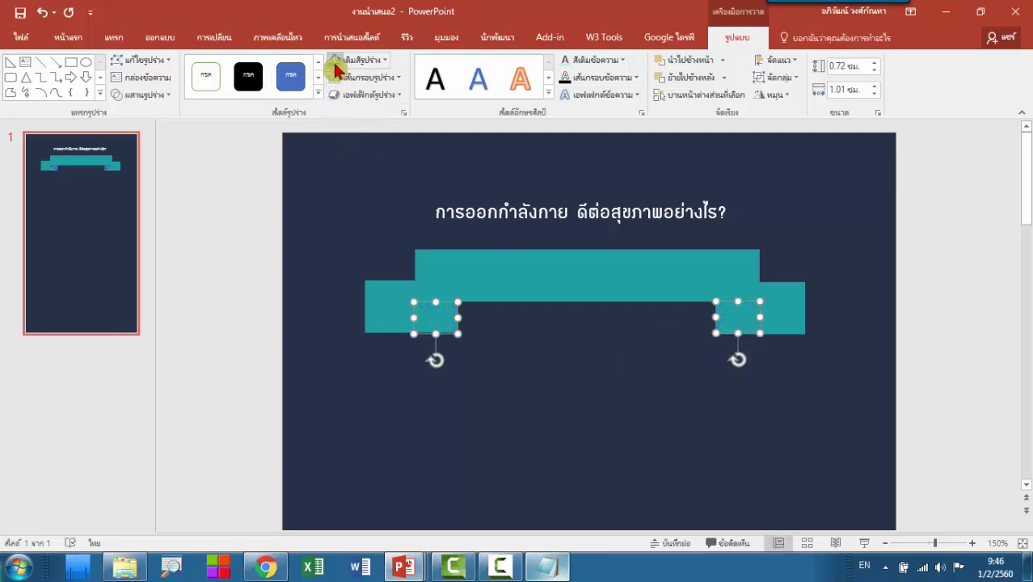
{"action": "left_click", "coordinate": [386, 63]}
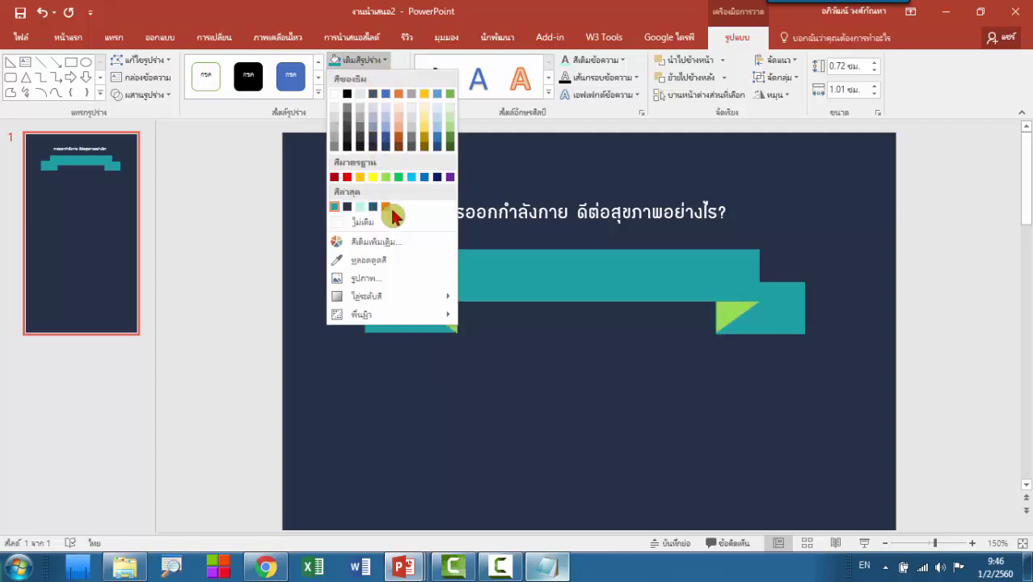
{"action": "left_click", "coordinate": [396, 242]}
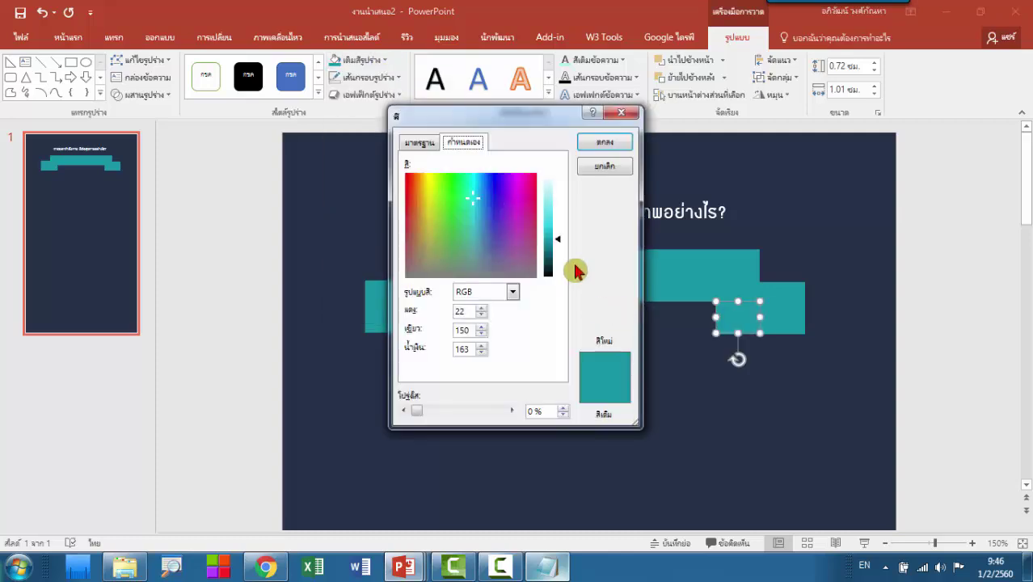
{"action": "left_click_drag", "start_coordinate": [560, 245], "coordinate": [559, 247]}
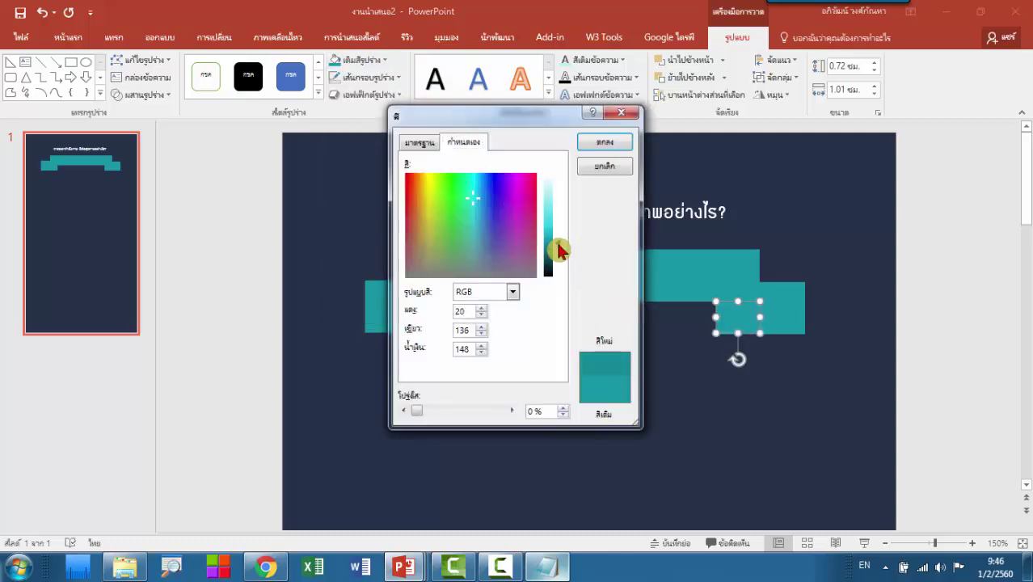
{"action": "left_click", "coordinate": [616, 145]}
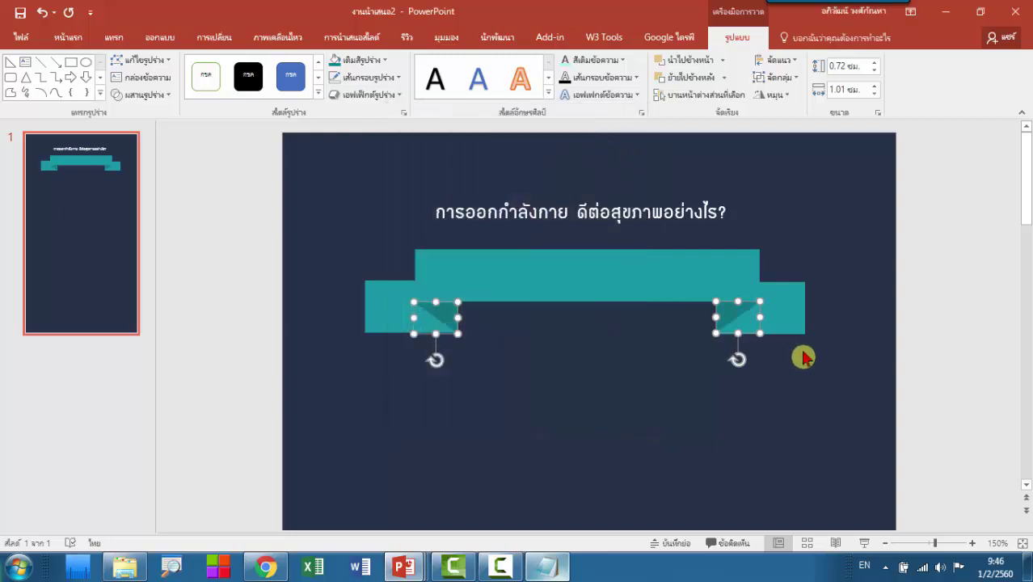
{"action": "left_click", "coordinate": [804, 364]}
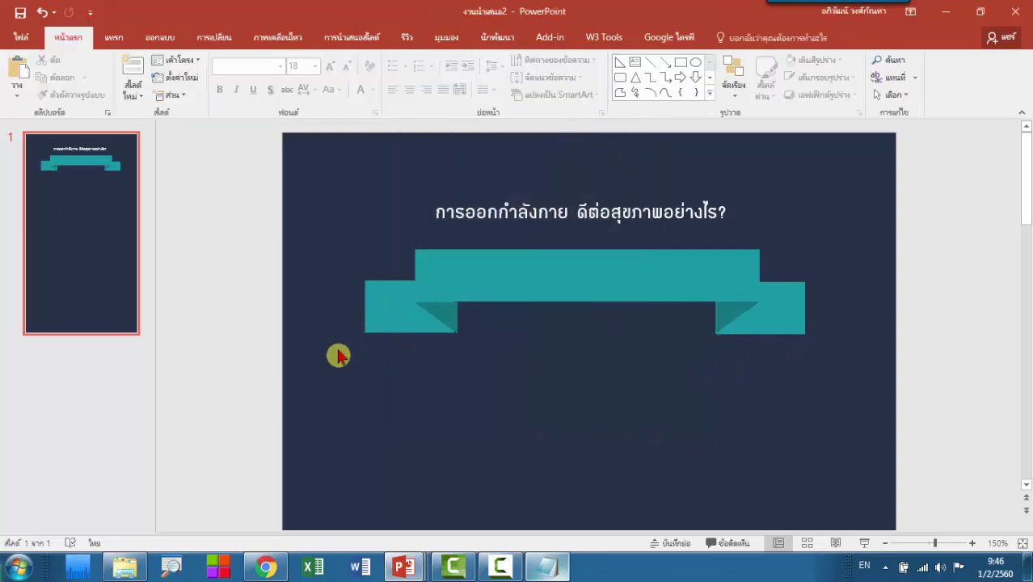
Group the ribbon pieces, enlarge to 12.75 × 2.98 cm, move up, and send behind the title.
{"action": "left_click_drag", "start_coordinate": [772, 398], "coordinate": [852, 239]}
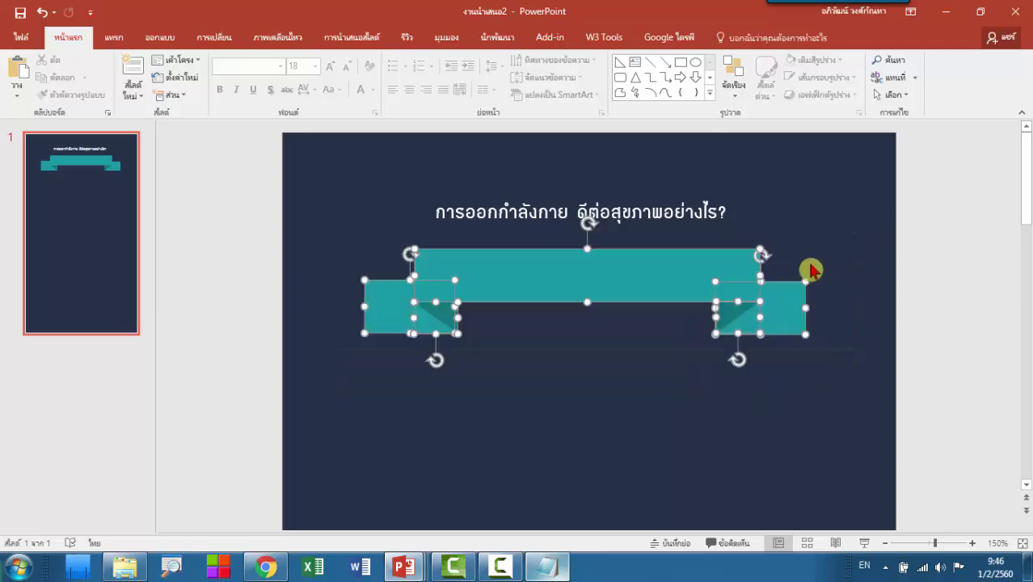
{"action": "key", "text": "ctrl+g"}
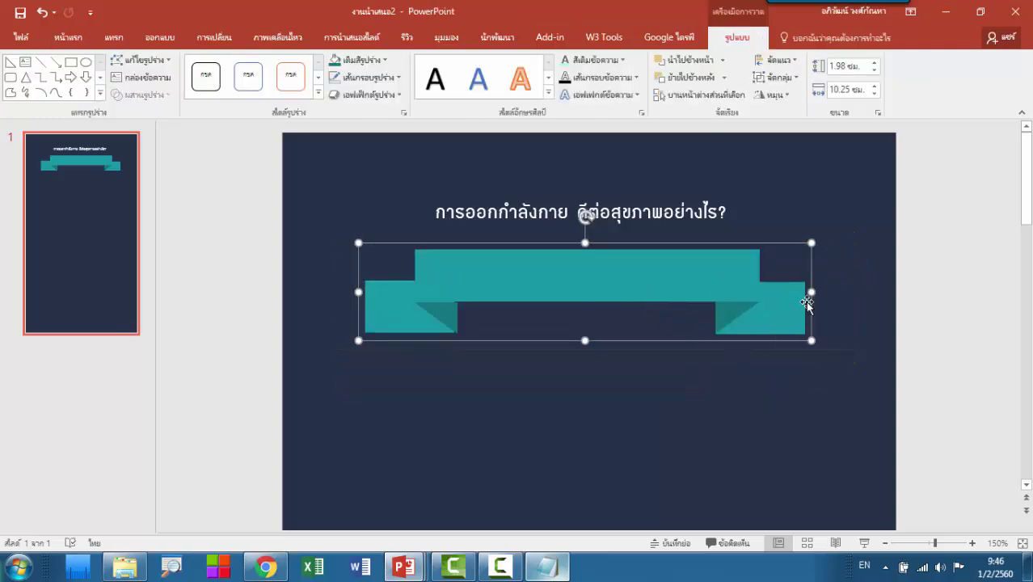
{"action": "left_click_drag", "start_coordinate": [812, 294], "coordinate": [875, 292]}
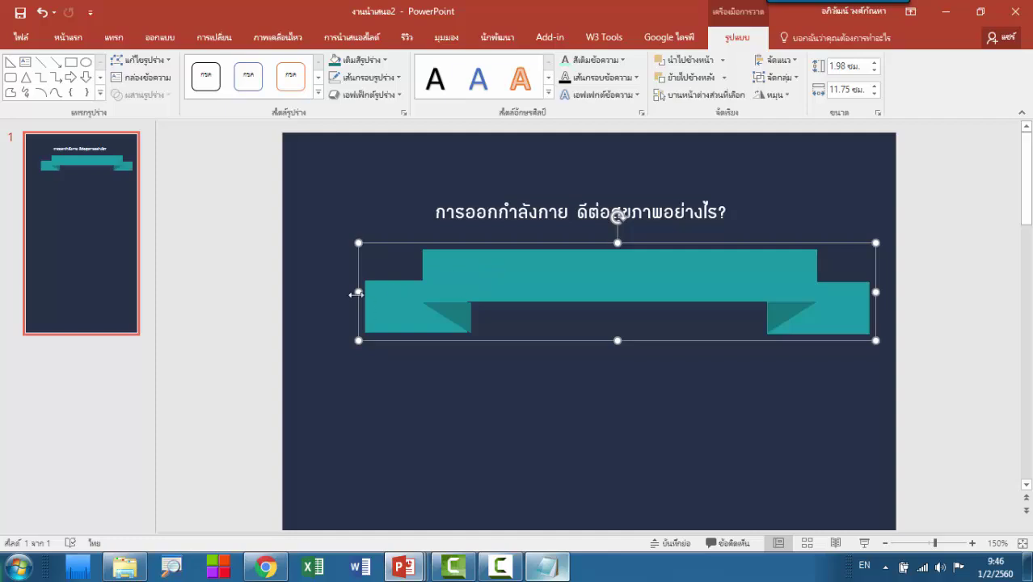
{"action": "left_click_drag", "start_coordinate": [334, 292], "coordinate": [315, 292]}
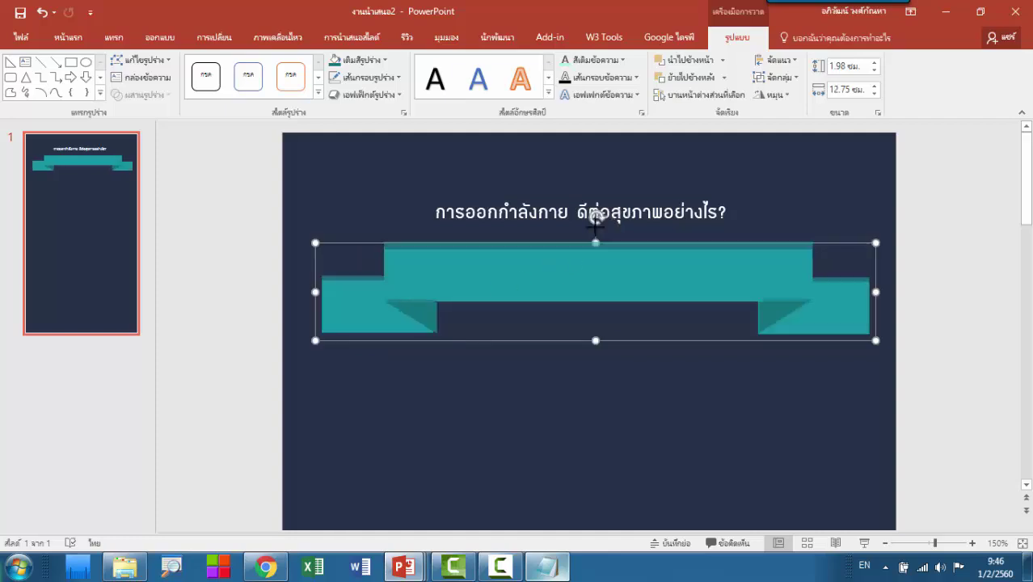
{"action": "left_click_drag", "start_coordinate": [596, 243], "coordinate": [596, 195]}
{"action": "left_click_drag", "start_coordinate": [600, 267], "coordinate": [600, 251]}
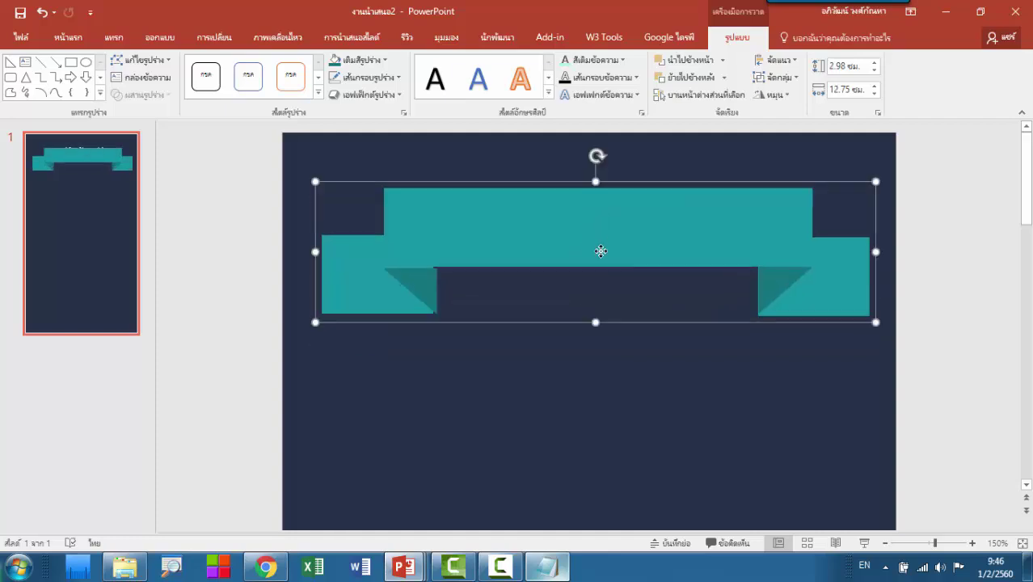
{"action": "right_click", "coordinate": [601, 251]}
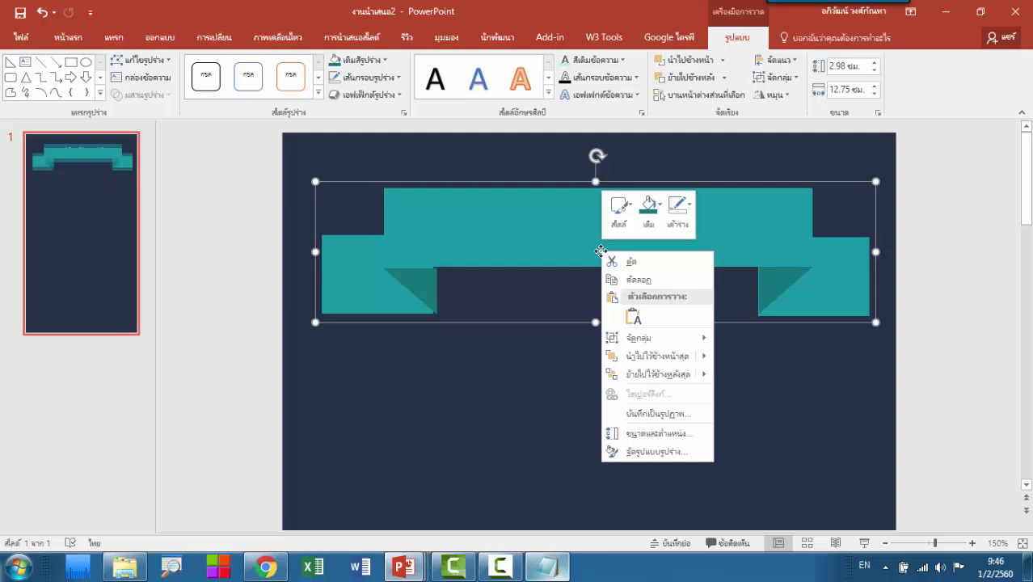
{"action": "left_click", "coordinate": [638, 374]}
{"action": "left_click", "coordinate": [607, 212]}
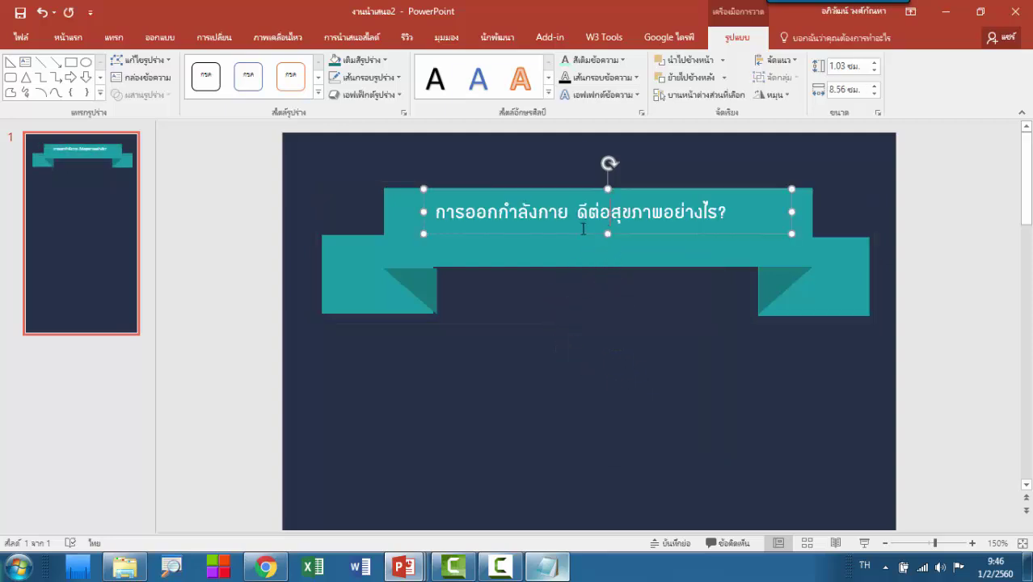
Centre the title on the teal banner at size 24, widening its box to one line.
{"action": "left_click_drag", "start_coordinate": [582, 234], "coordinate": [595, 243]}
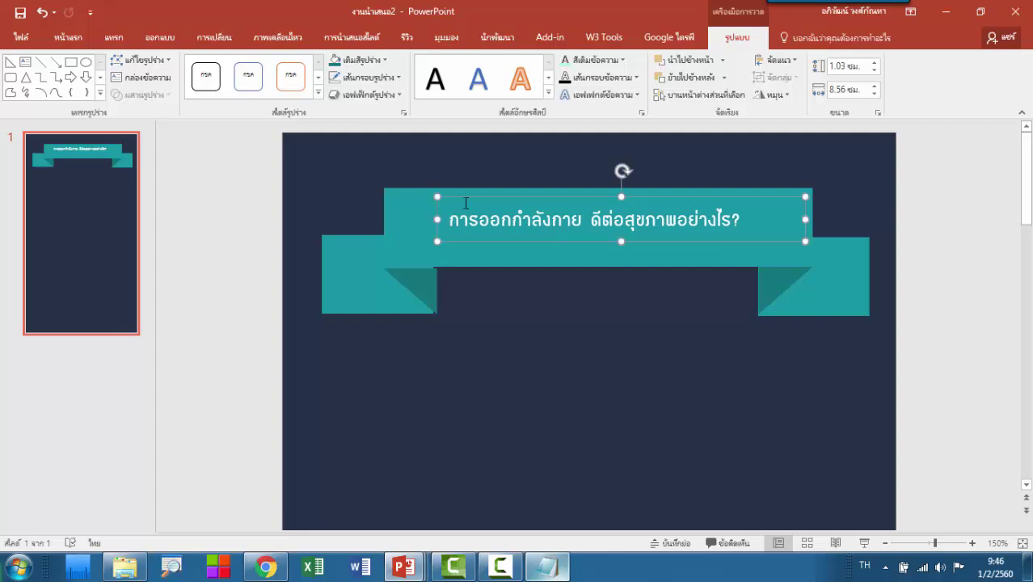
{"action": "left_click", "coordinate": [69, 38]}
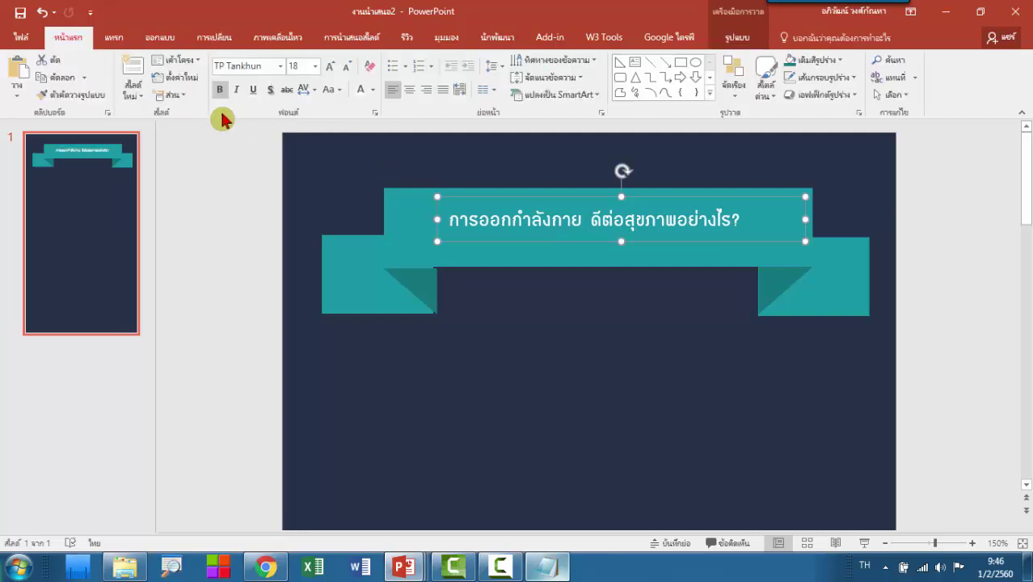
{"action": "left_click", "coordinate": [330, 65]}
{"action": "left_click", "coordinate": [329, 65]}
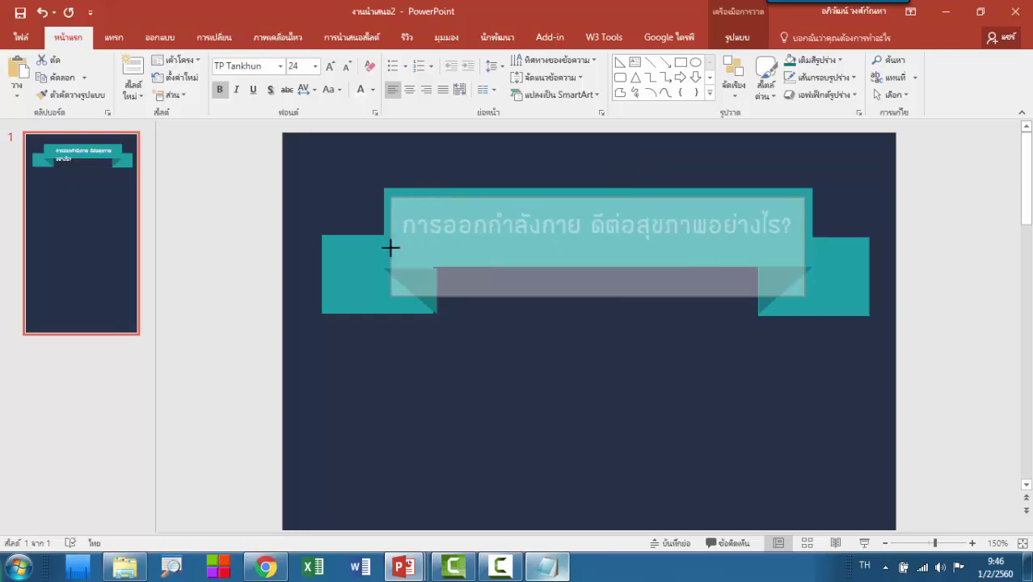
{"action": "left_click_drag", "start_coordinate": [440, 244], "coordinate": [387, 244]}
{"action": "left_click", "coordinate": [638, 396]}
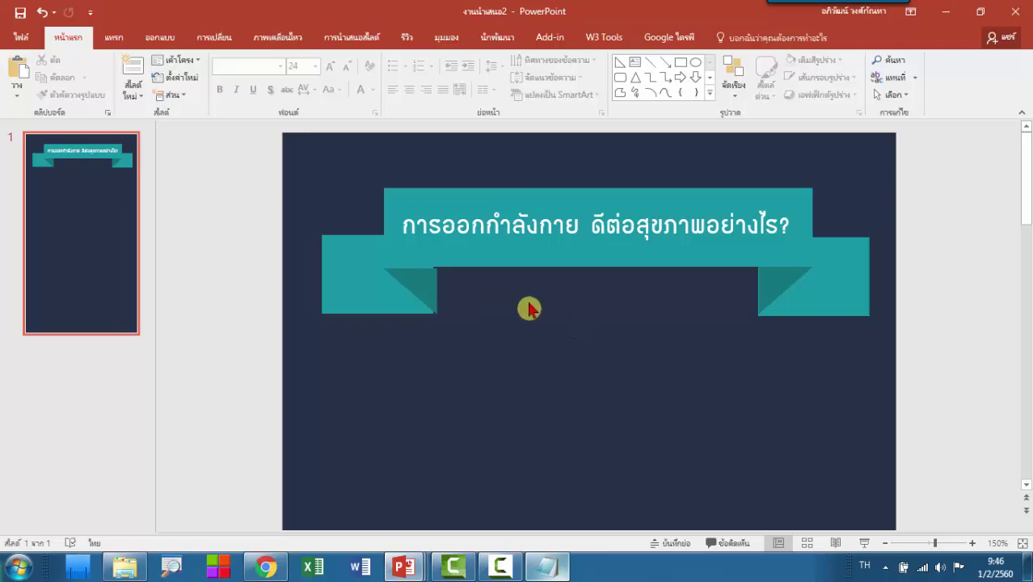
Bring up the Notepad notes listing the title and six exercise benefits.
{"action": "scroll", "coordinate": [530, 309], "scroll_direction": "down", "scroll_amount": 5, "text": "ctrl"}
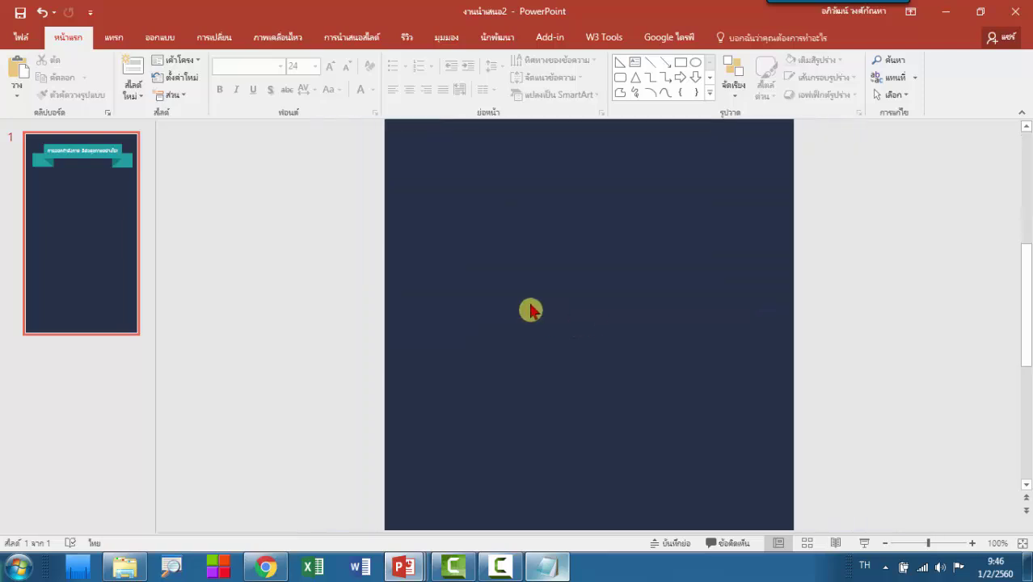
{"action": "scroll", "coordinate": [530, 310], "scroll_direction": "down", "scroll_amount": 3, "text": "ctrl"}
{"action": "scroll", "coordinate": [612, 305], "scroll_direction": "up", "scroll_amount": 1}
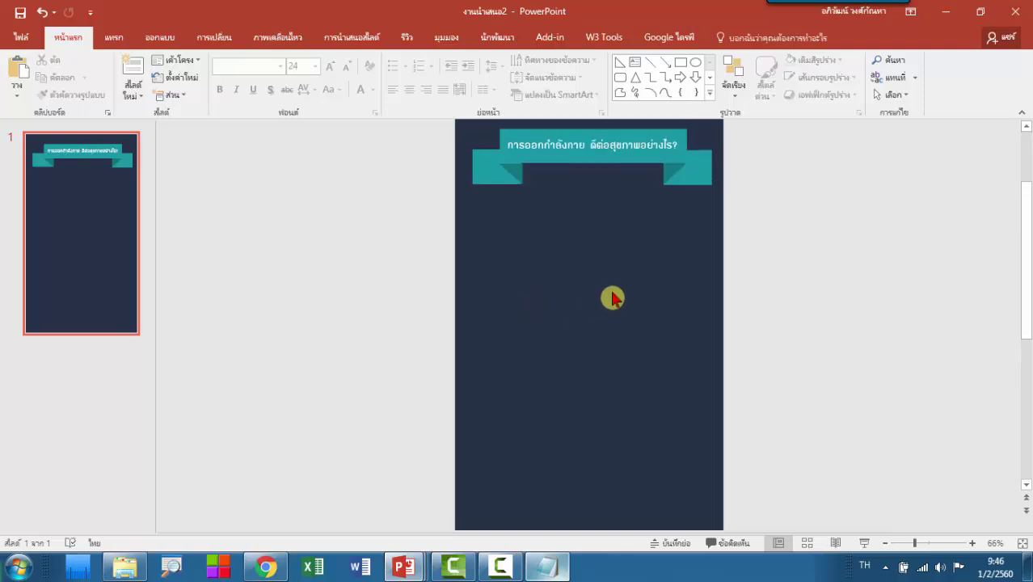
{"action": "scroll", "coordinate": [612, 305], "scroll_direction": "up", "scroll_amount": 1}
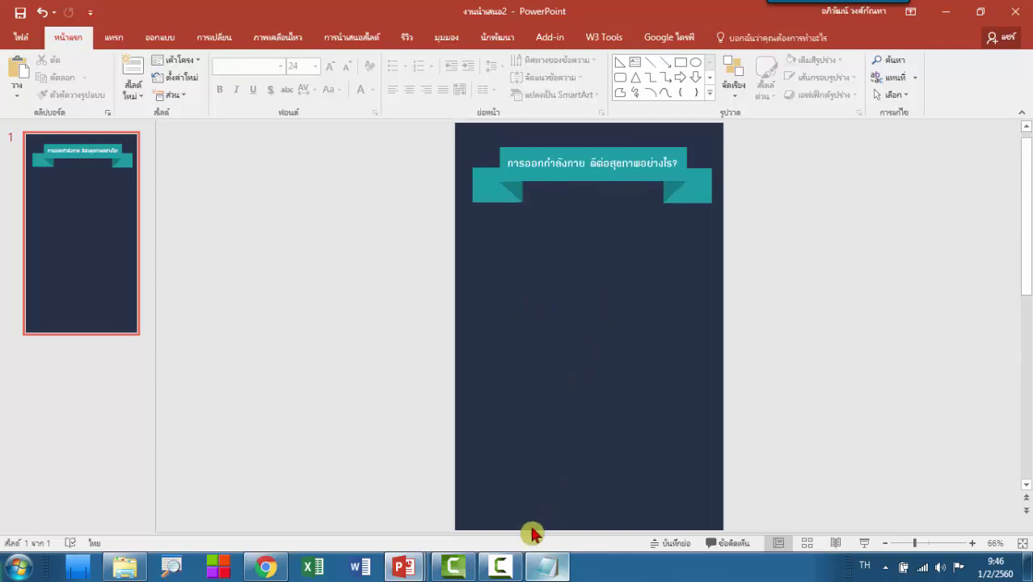
{"action": "left_click", "coordinate": [556, 572]}
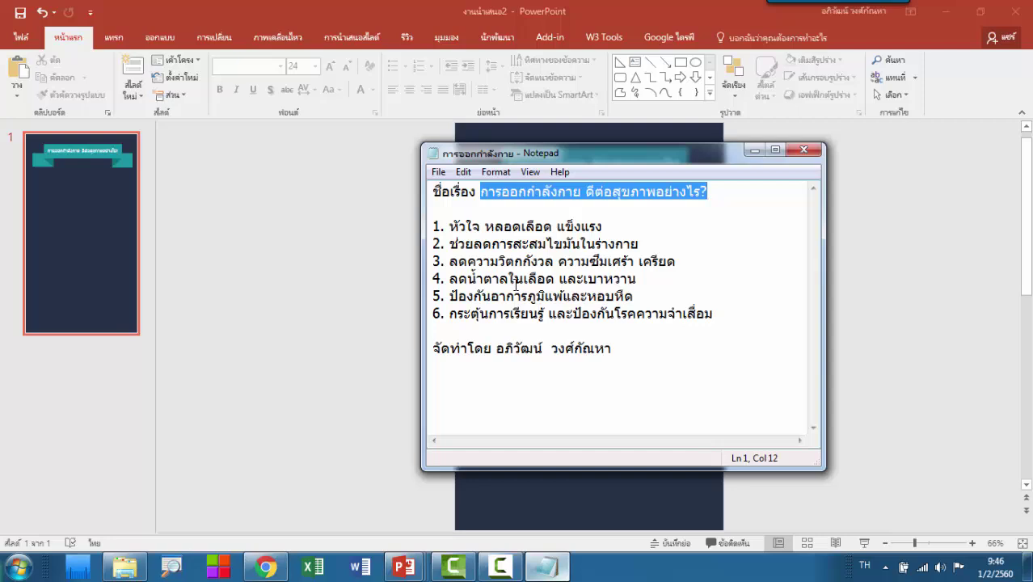
Place a copy of the title text box below the banner and start editing it.
{"action": "left_click", "coordinate": [754, 151]}
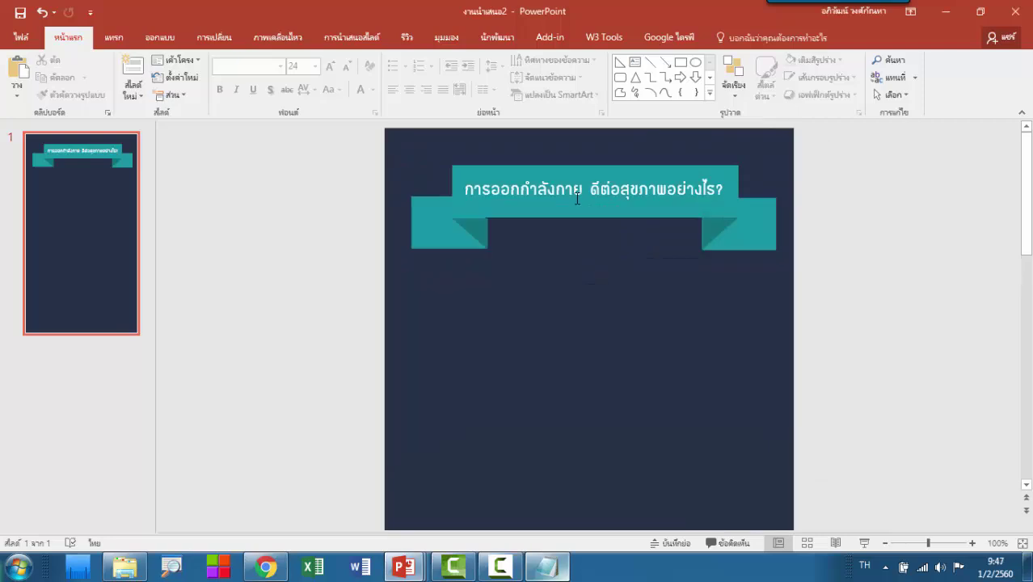
{"action": "left_click", "coordinate": [573, 194]}
{"action": "left_click_drag", "start_coordinate": [524, 211], "coordinate": [530, 354]}
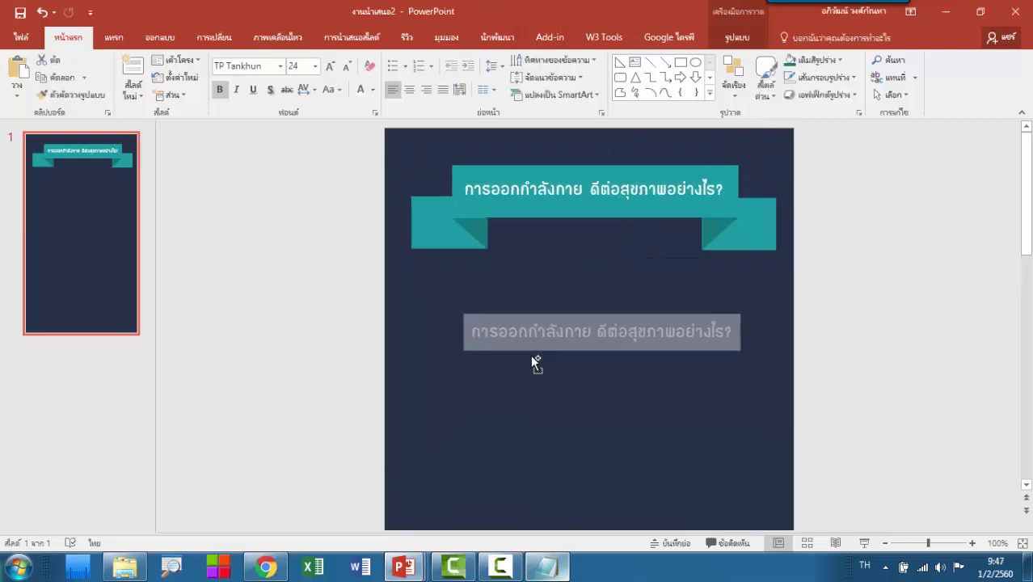
{"action": "left_click", "coordinate": [575, 345]}
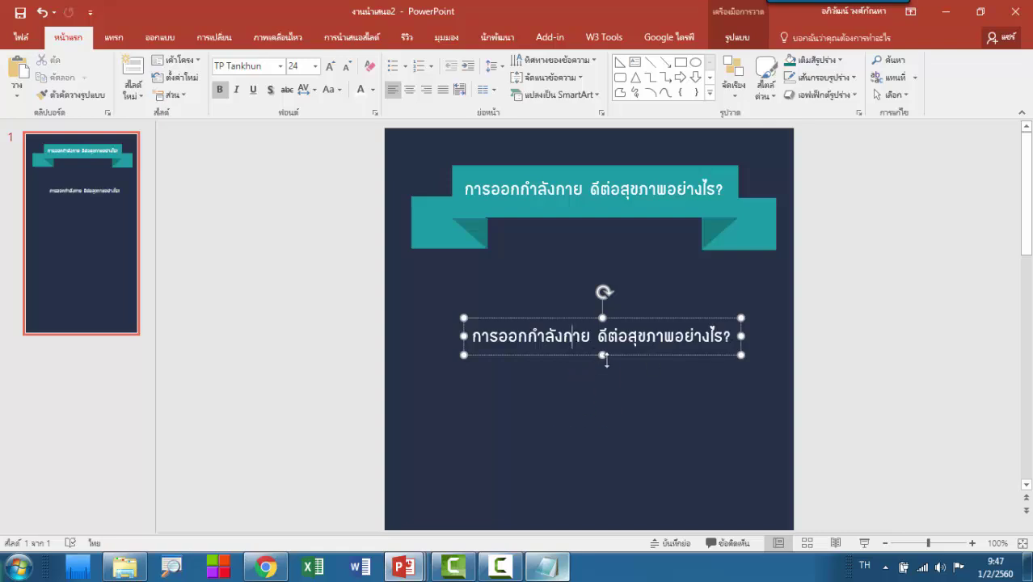
Replace the copied box's text with 'หัวใจ หลอดเลือด แข็งแรง' from the notes.
{"action": "left_click", "coordinate": [546, 565]}
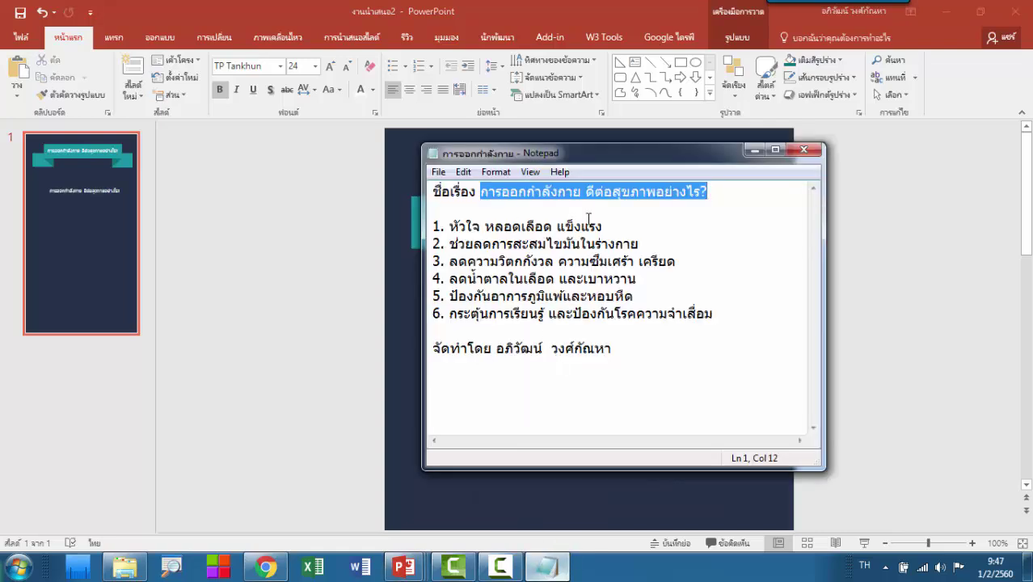
{"action": "left_click_drag", "start_coordinate": [618, 226], "coordinate": [471, 226]}
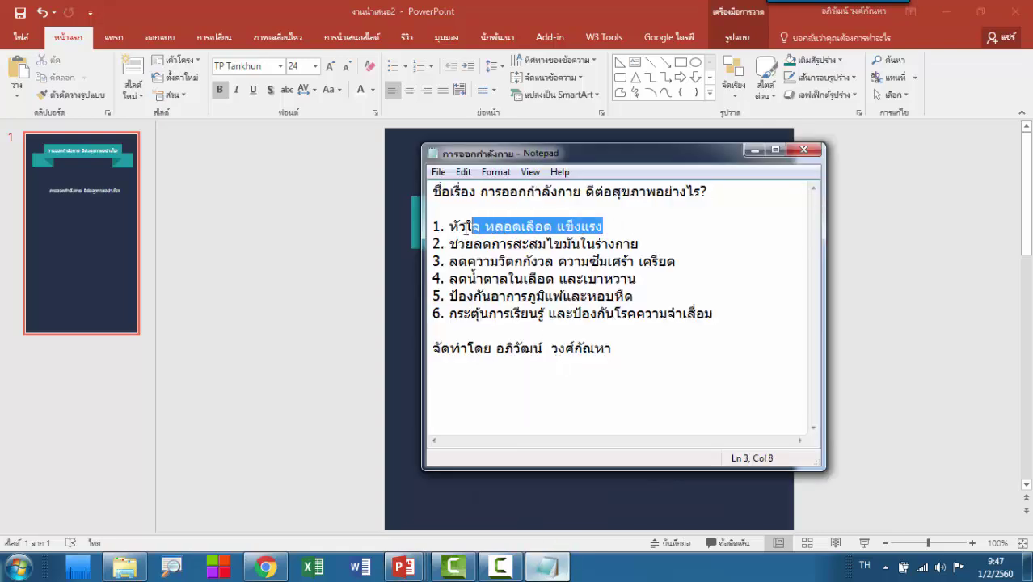
{"action": "left_click", "coordinate": [524, 228]}
{"action": "left_click_drag", "start_coordinate": [449, 226], "coordinate": [569, 227]}
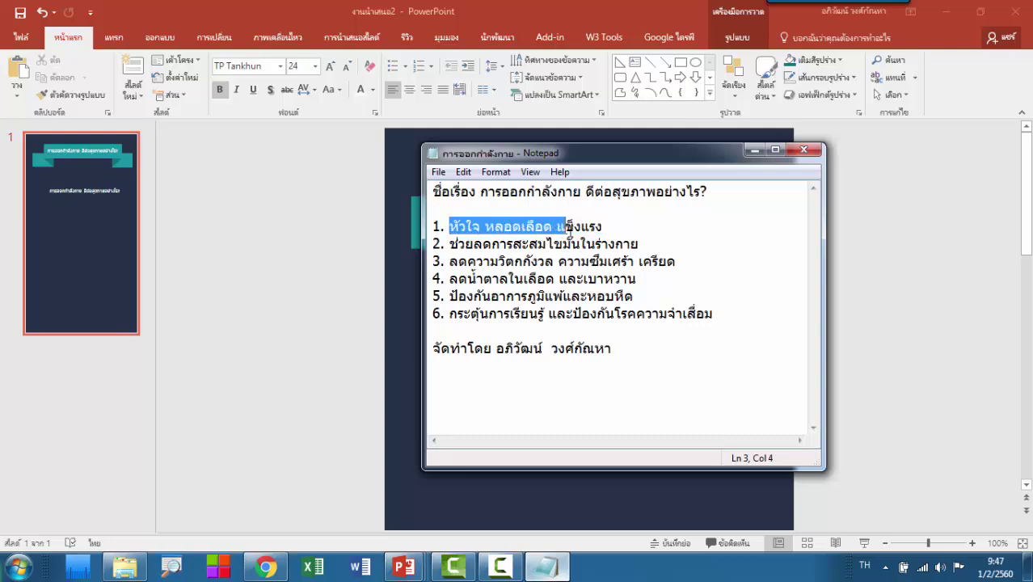
{"action": "key", "text": "alt+Tab"}
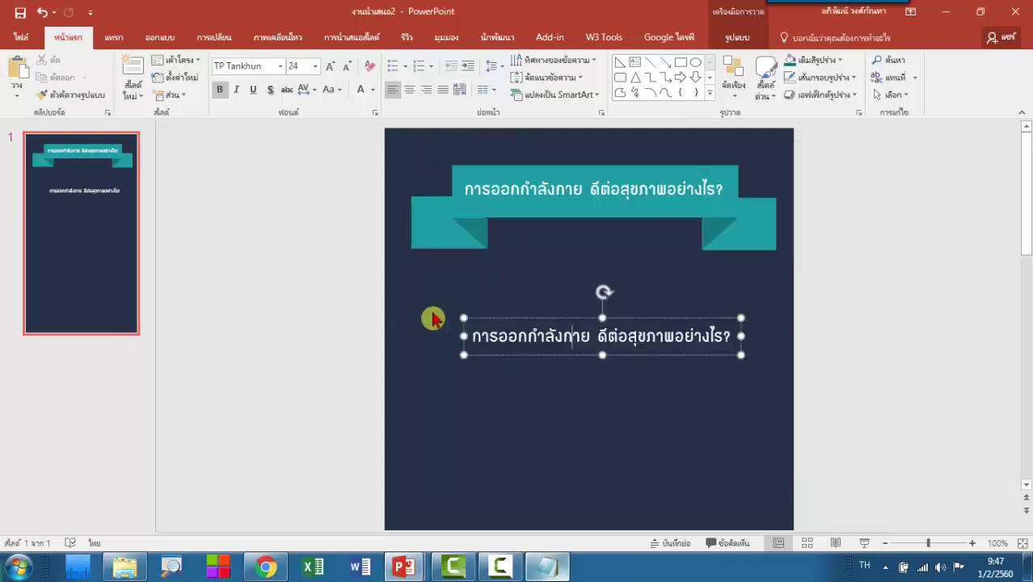
{"action": "key", "text": "ctrl+a"}
{"action": "type", "text": "หัวใจ หลอดเลือด แข็งแรง"}
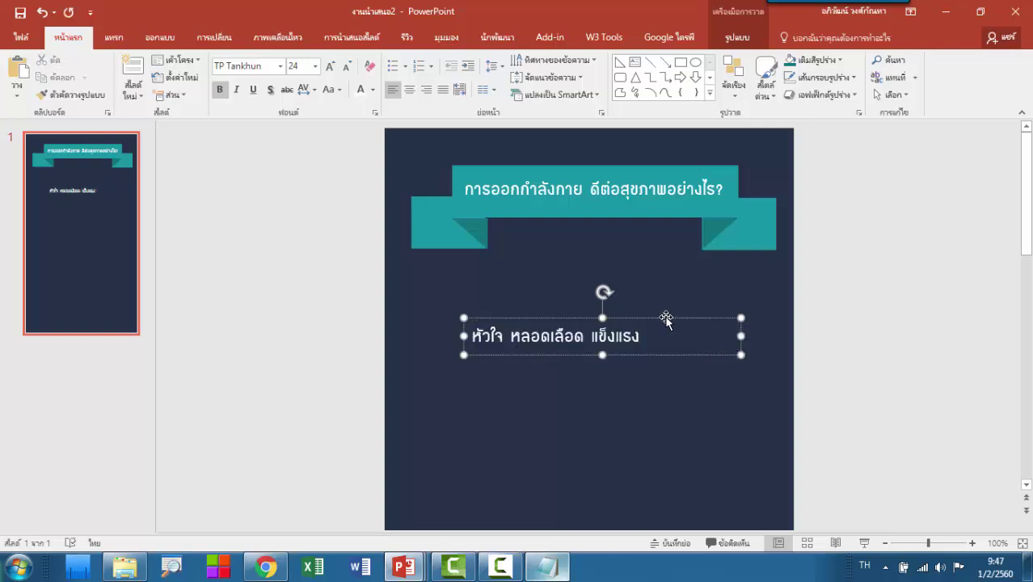
Shrink the caption to size 16, narrow its box, and place a copy below it.
{"action": "double_click", "coordinate": [347, 69]}
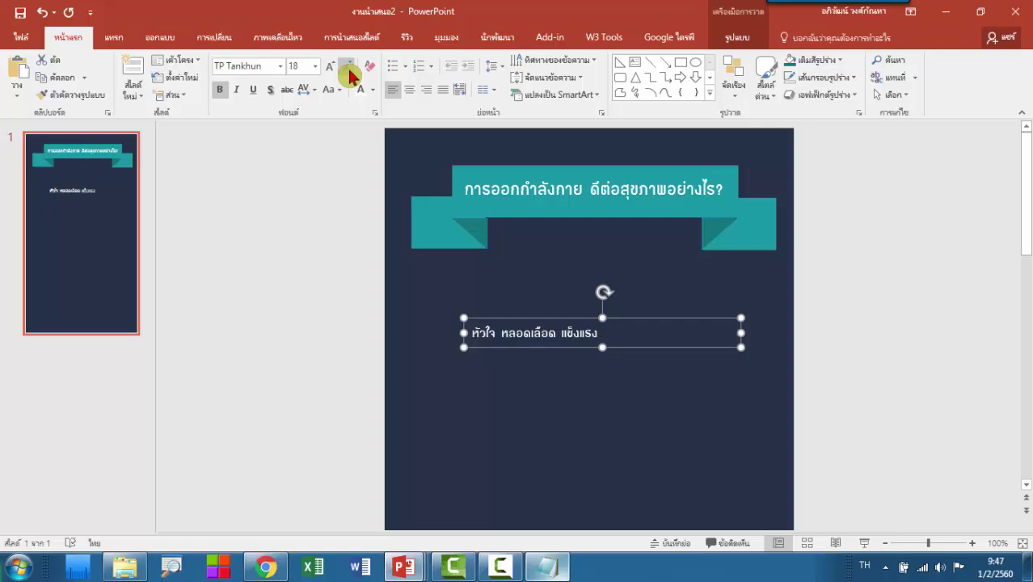
{"action": "left_click", "coordinate": [349, 71]}
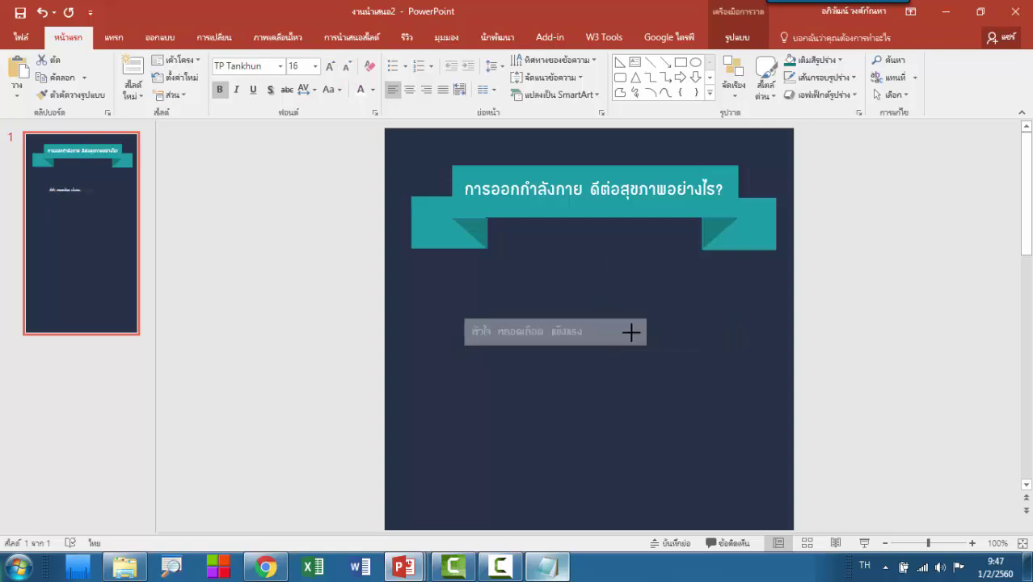
{"action": "left_click_drag", "start_coordinate": [740, 331], "coordinate": [610, 334]}
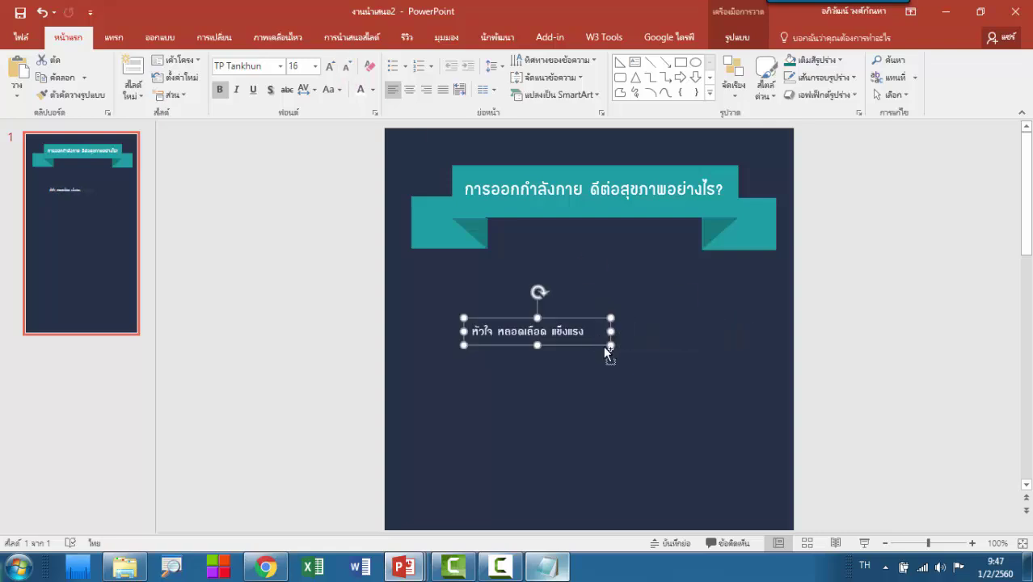
{"action": "key", "text": "ctrl+v"}
{"action": "left_click_drag", "start_coordinate": [602, 347], "coordinate": [577, 387]}
Add the third and fourth caption copies and align them evenly in the column.
{"action": "key", "text": "ctrl+v"}
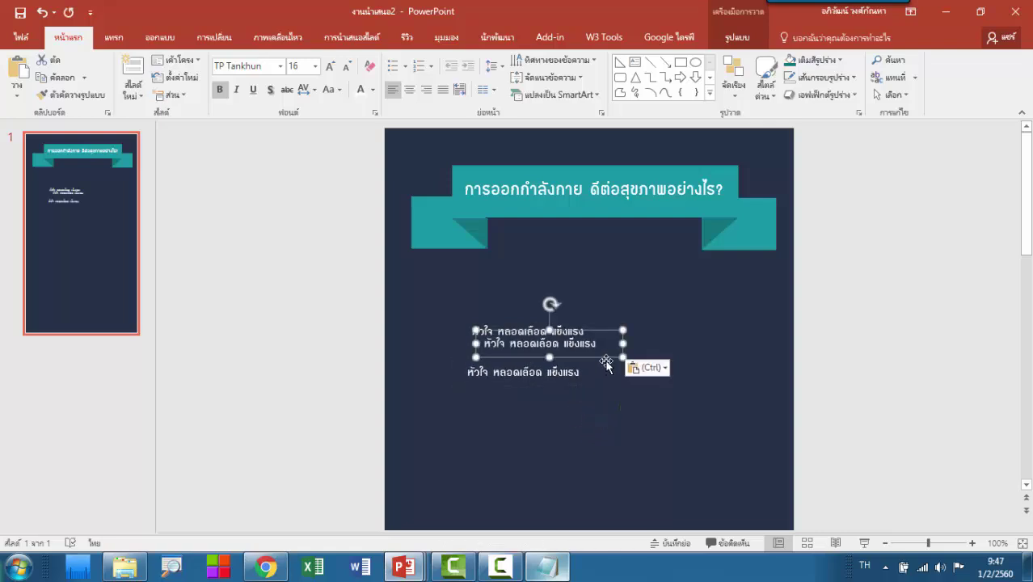
{"action": "left_click_drag", "start_coordinate": [594, 343], "coordinate": [590, 431]}
{"action": "key", "text": "ctrl+v"}
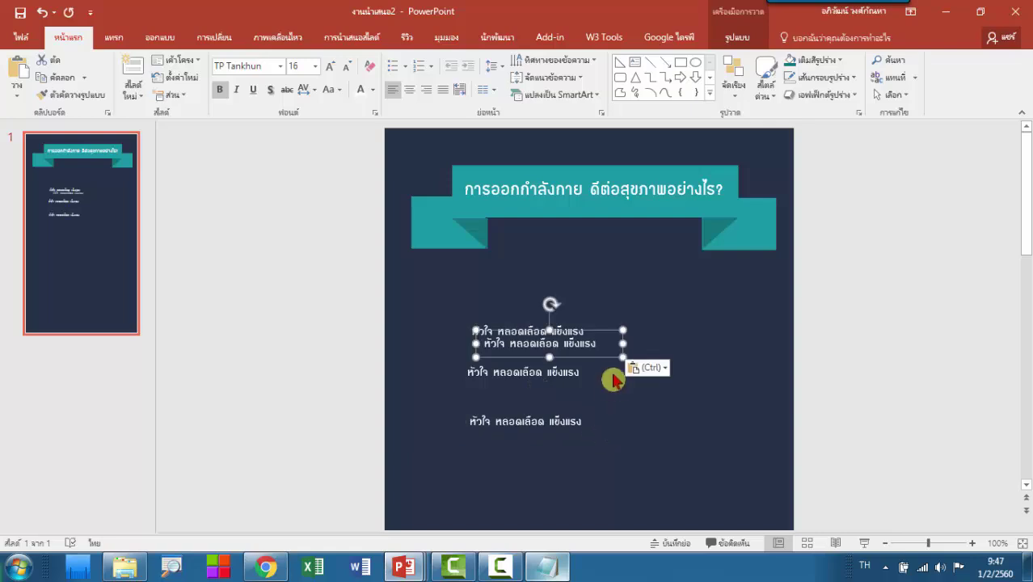
{"action": "left_click_drag", "start_coordinate": [618, 359], "coordinate": [588, 451]}
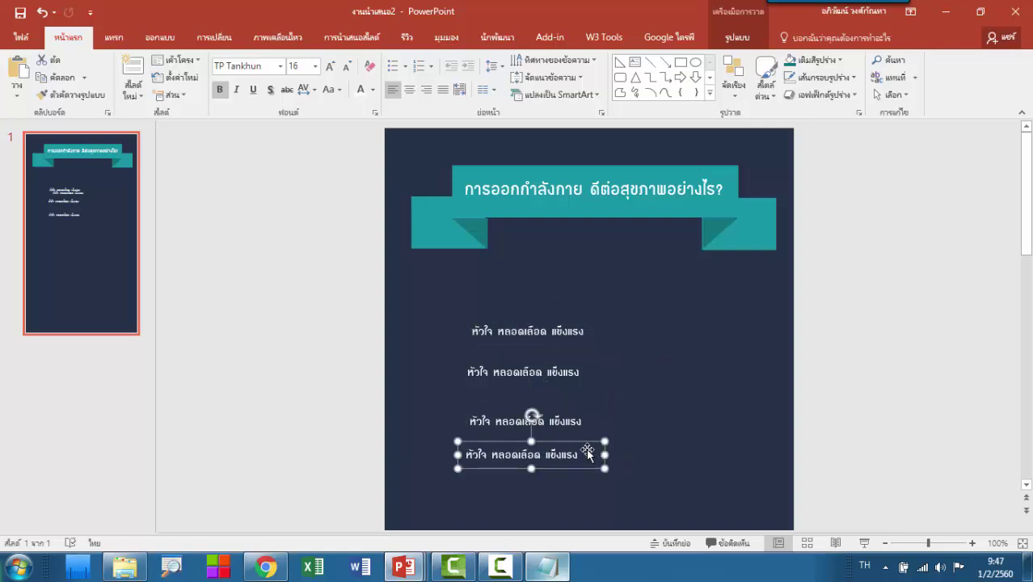
{"action": "left_click", "coordinate": [565, 417]}
{"action": "left_click_drag", "start_coordinate": [574, 437], "coordinate": [573, 421]}
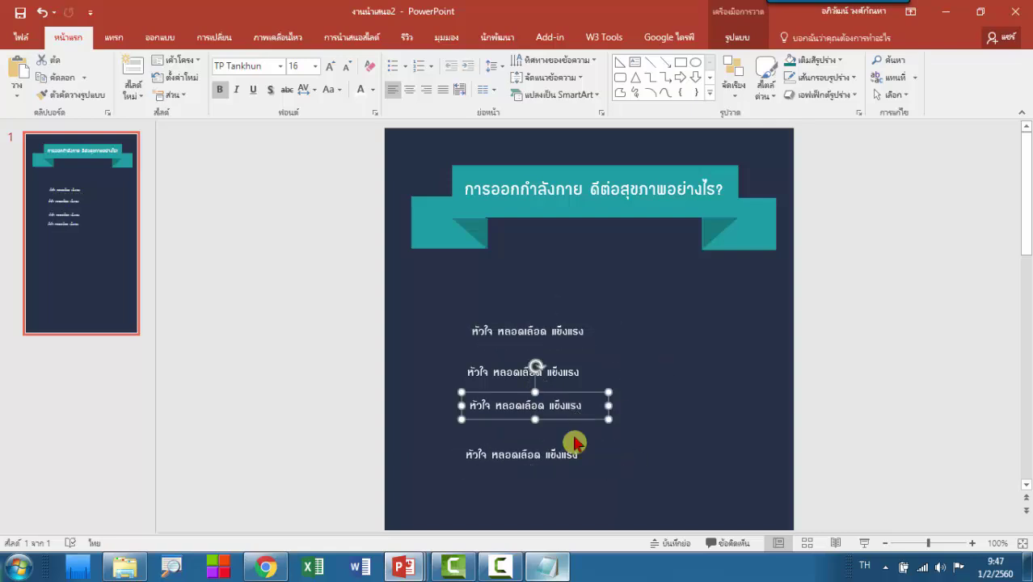
{"action": "left_click", "coordinate": [572, 454]}
{"action": "left_click_drag", "start_coordinate": [571, 472], "coordinate": [572, 462]}
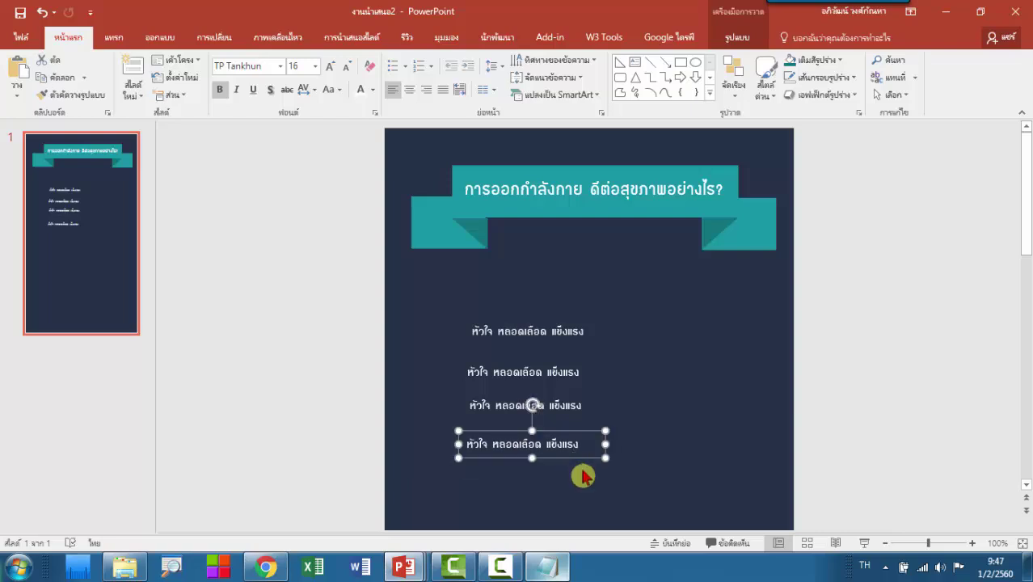
Add fifth and sixth caption copies, then select the second benefit line in the notes.
{"action": "key", "text": "ctrl+v"}
{"action": "left_click_drag", "start_coordinate": [607, 361], "coordinate": [598, 511]}
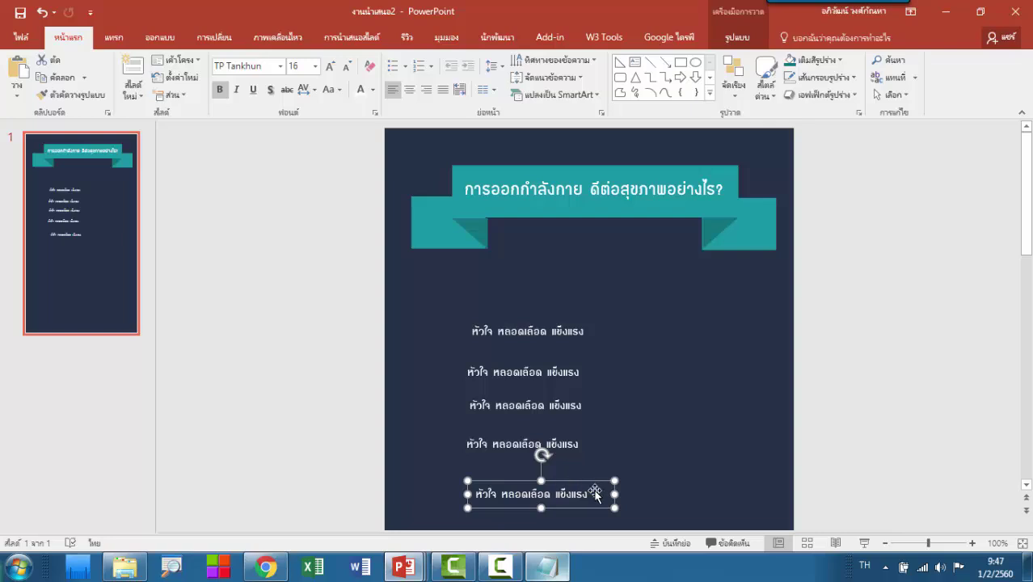
{"action": "key", "text": "ctrl+v"}
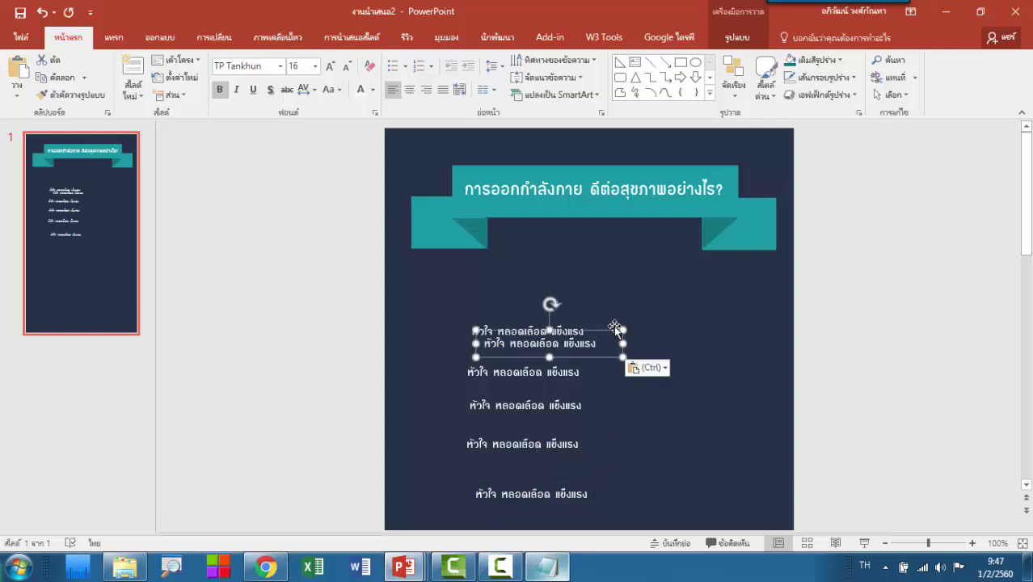
{"action": "left_click_drag", "start_coordinate": [614, 326], "coordinate": [602, 286]}
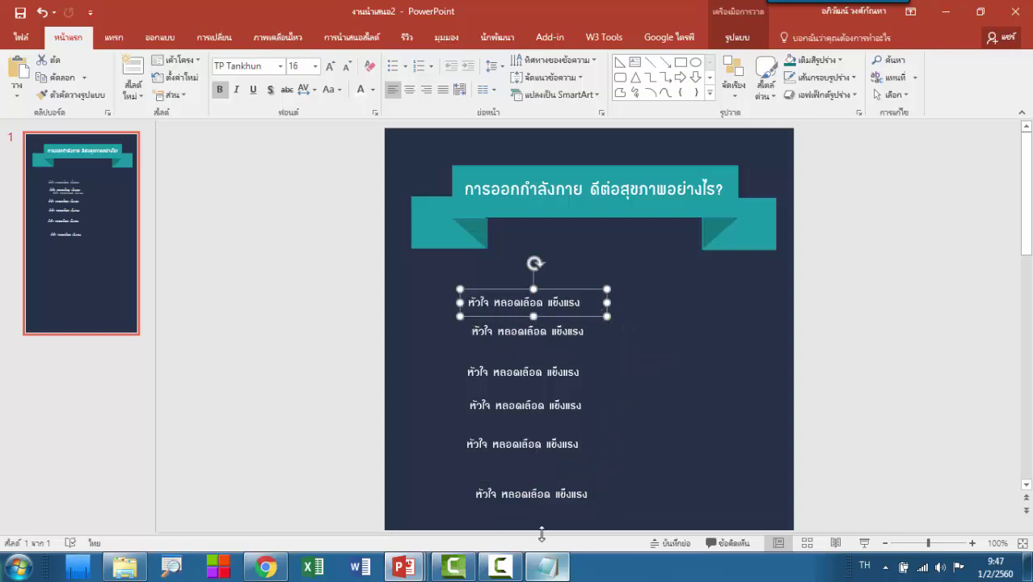
{"action": "left_click", "coordinate": [547, 566]}
{"action": "left_click_drag", "start_coordinate": [645, 243], "coordinate": [453, 247]}
{"action": "key", "text": "ctrl+c"}
Paste the second benefit line into the second caption and widen it to one line.
{"action": "left_click", "coordinate": [405, 350]}
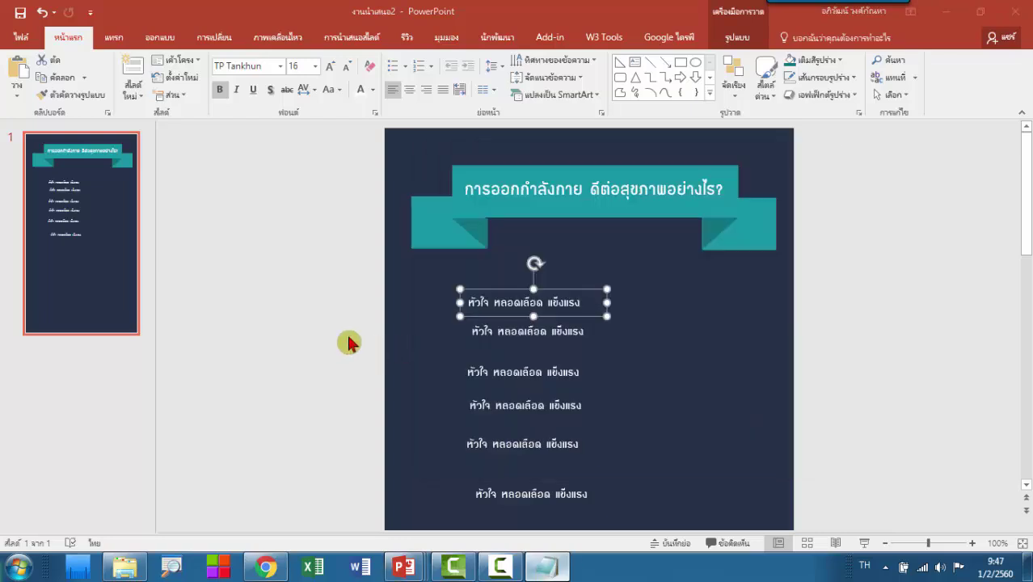
{"action": "key", "text": "ctrl+v"}
{"action": "triple_click", "coordinate": [526, 331]}
{"action": "key", "text": "ctrl+v"}
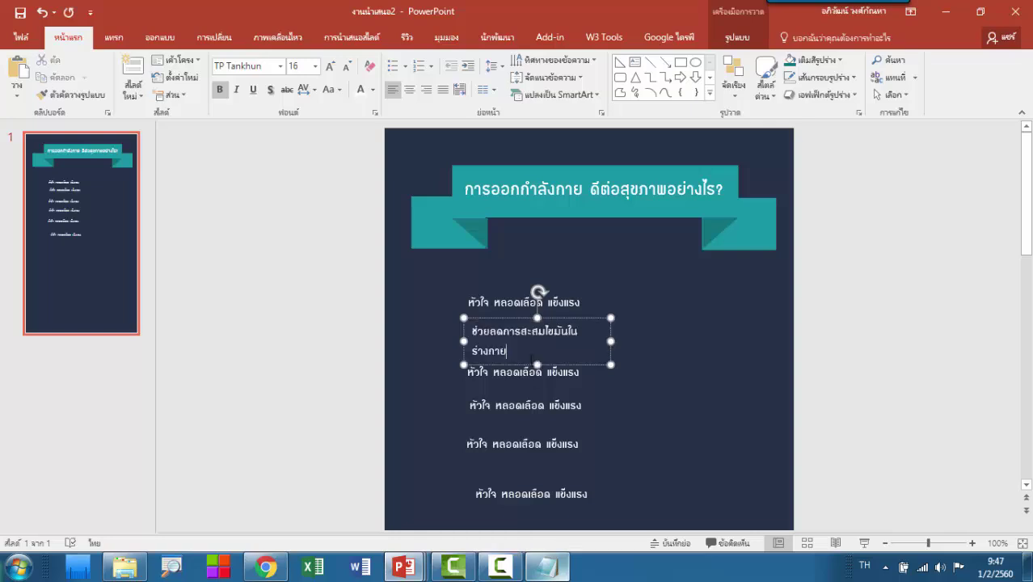
{"action": "left_click_drag", "start_coordinate": [611, 340], "coordinate": [650, 338]}
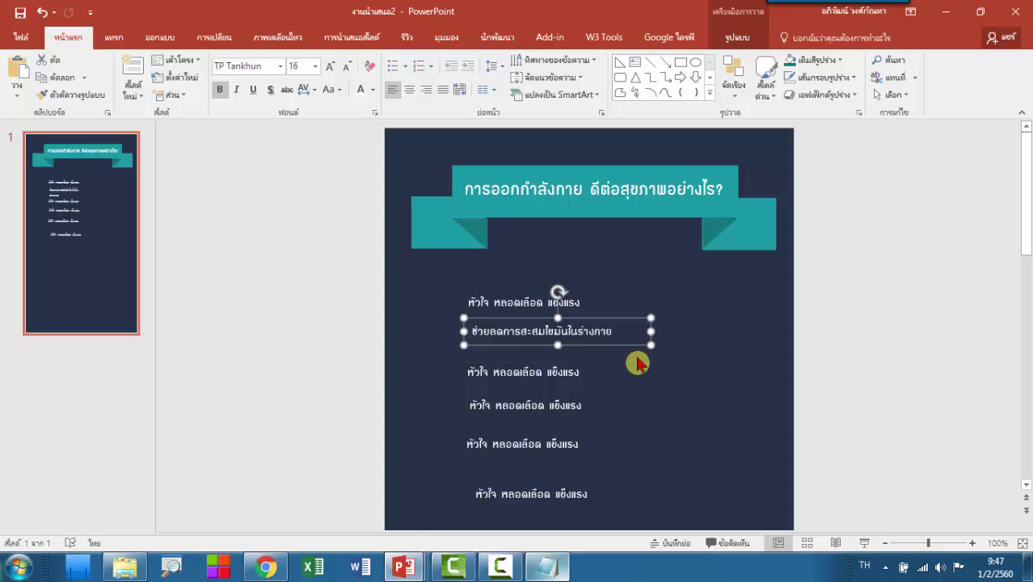
Fill the third caption with the third benefit line on a single row.
{"action": "left_click", "coordinate": [546, 566]}
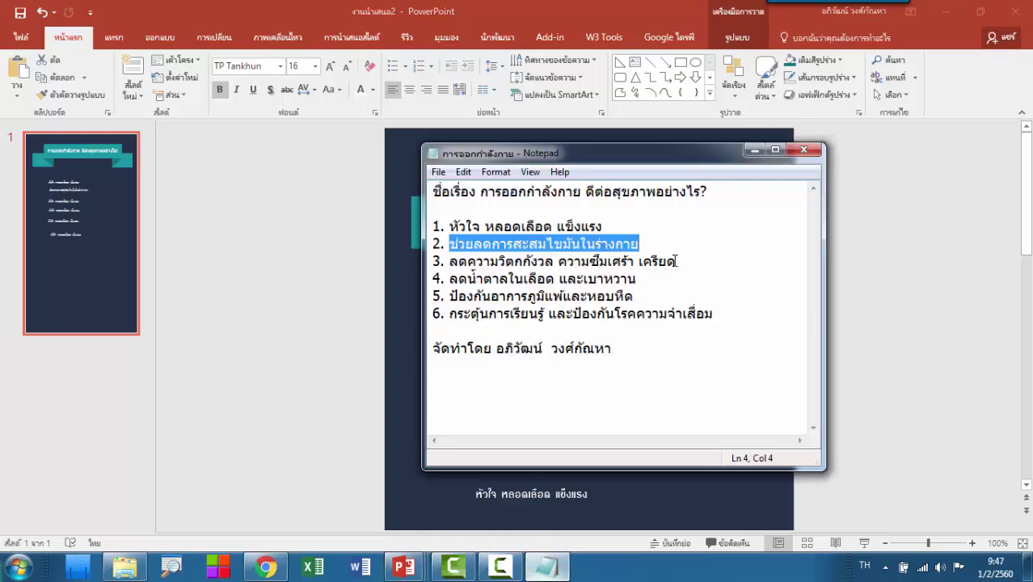
{"action": "left_click_drag", "start_coordinate": [676, 260], "coordinate": [474, 263]}
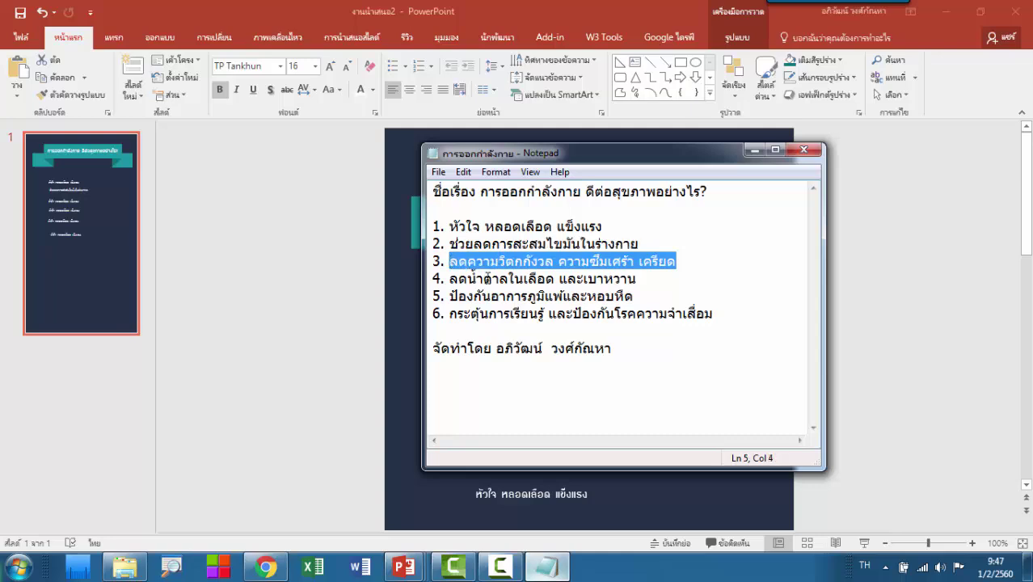
{"action": "key", "text": "alt+Tab"}
{"action": "left_click", "coordinate": [509, 370]}
{"action": "triple_click", "coordinate": [509, 370]}
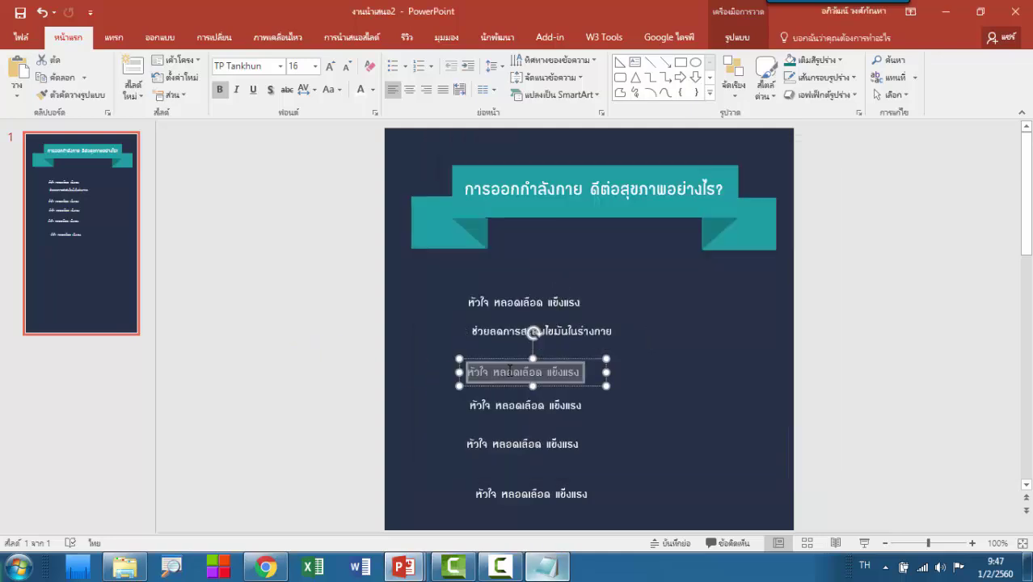
{"action": "type", "text": "ลดความวิตกกังวล ความซึมเศร้า เครียด"}
{"action": "left_click_drag", "start_coordinate": [604, 382], "coordinate": [667, 372]}
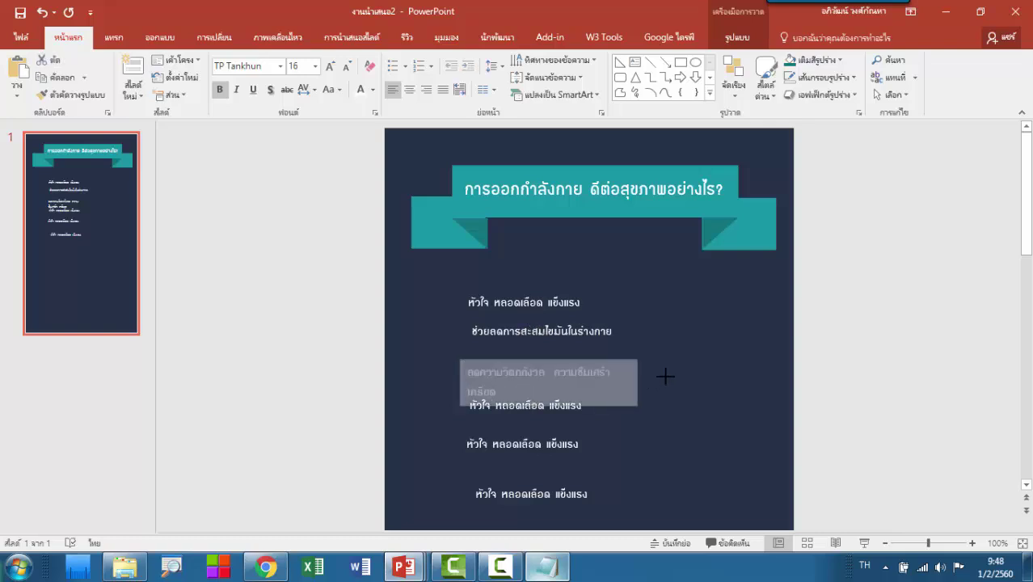
Fill the fourth caption with the fourth benefit line on a single row.
{"action": "left_click", "coordinate": [546, 567]}
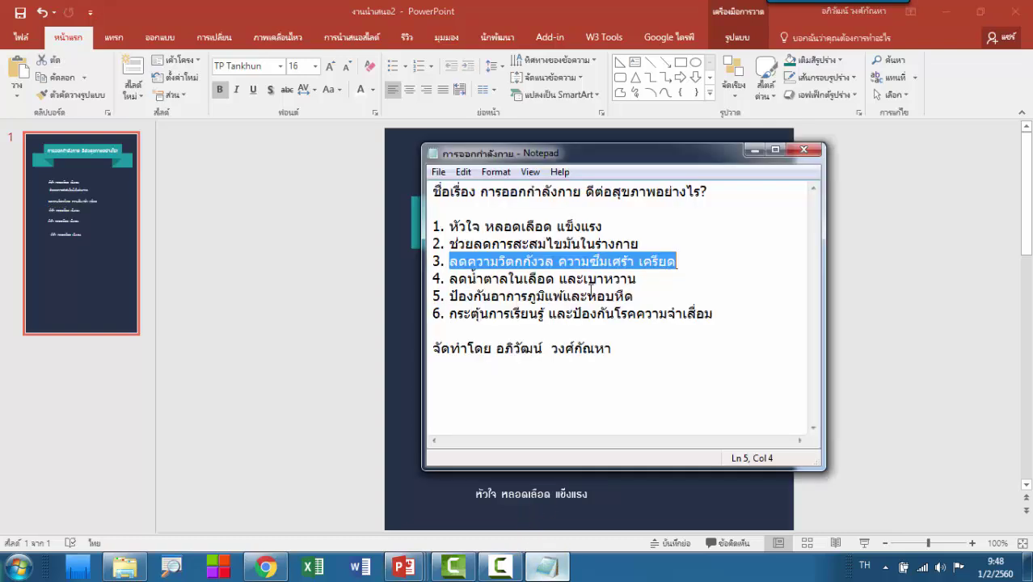
{"action": "left_click_drag", "start_coordinate": [638, 278], "coordinate": [449, 278]}
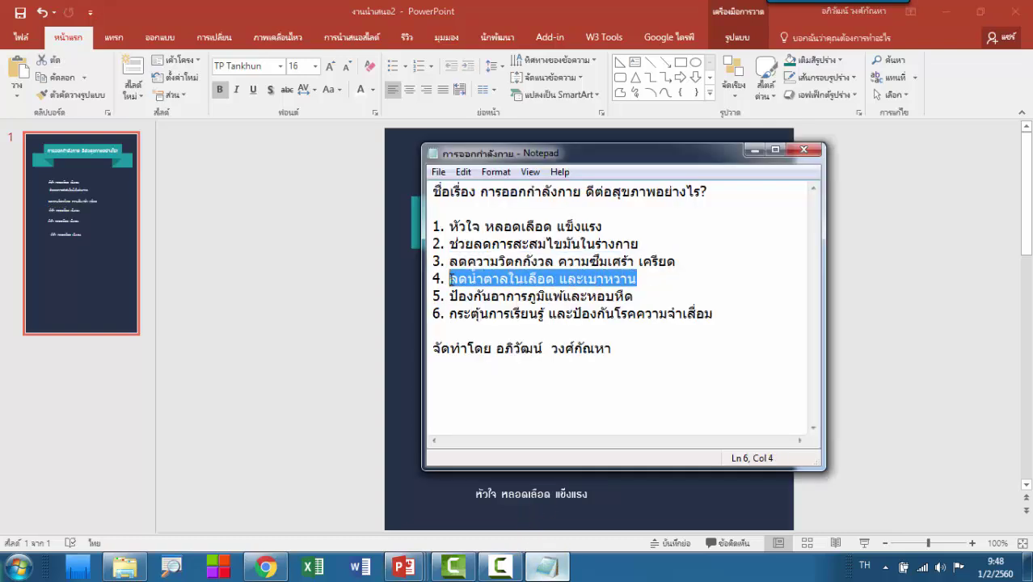
{"action": "key", "text": "alt+Tab"}
{"action": "key", "text": "Tab"}
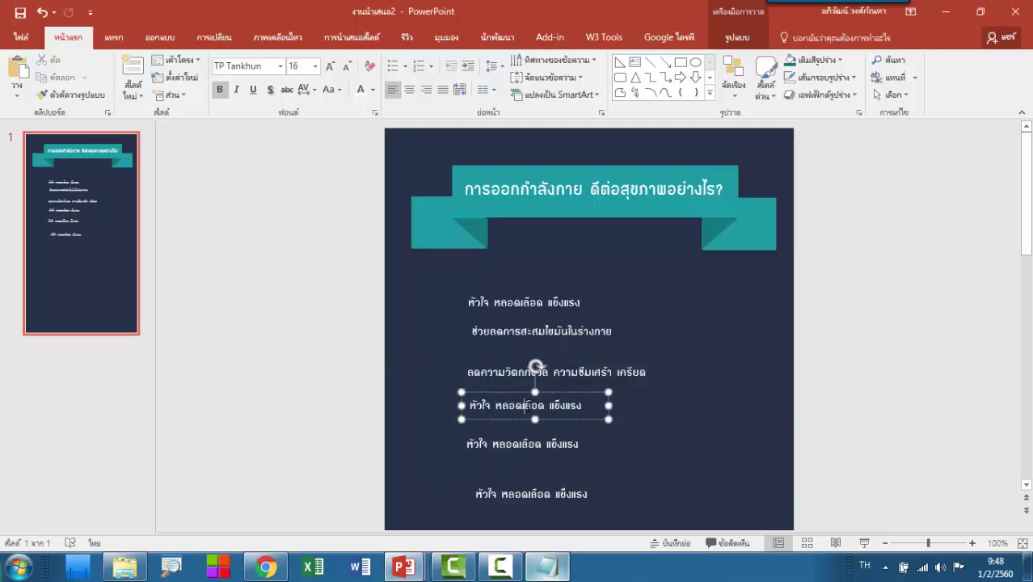
{"action": "key", "text": "Return"}
{"action": "type", "text": "ลดน้ำตาลในเลือด และ เบาหวาน"}
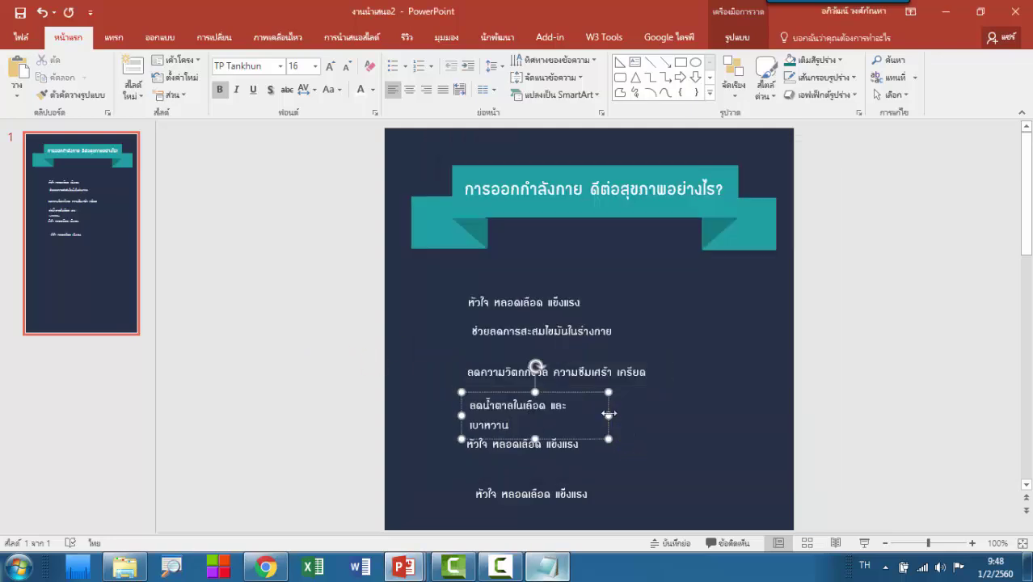
{"action": "left_click_drag", "start_coordinate": [609, 414], "coordinate": [641, 414]}
Fill the fifth caption with the fifth benefit line on a single row.
{"action": "left_click", "coordinate": [545, 570]}
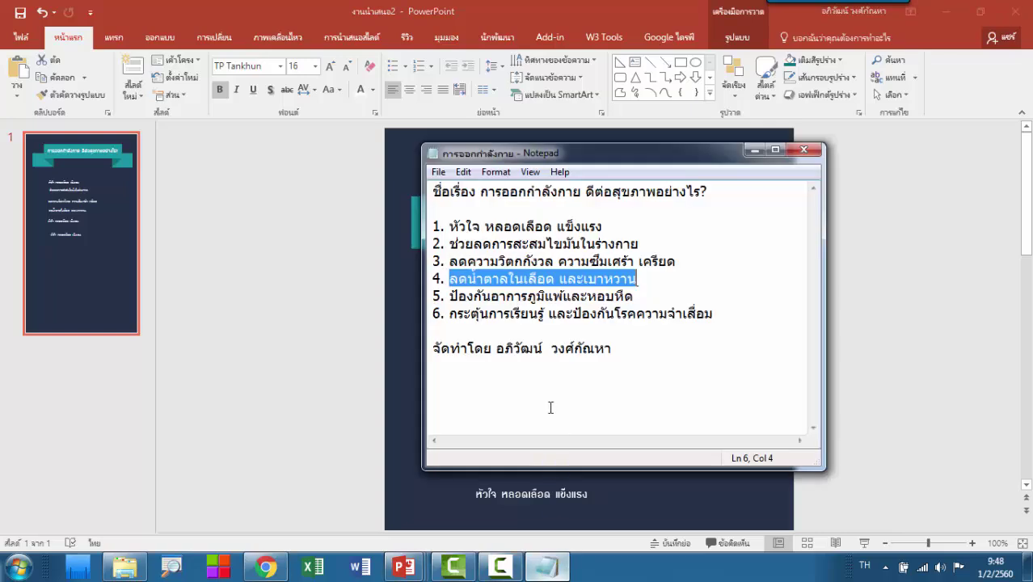
{"action": "left_click_drag", "start_coordinate": [655, 300], "coordinate": [458, 296]}
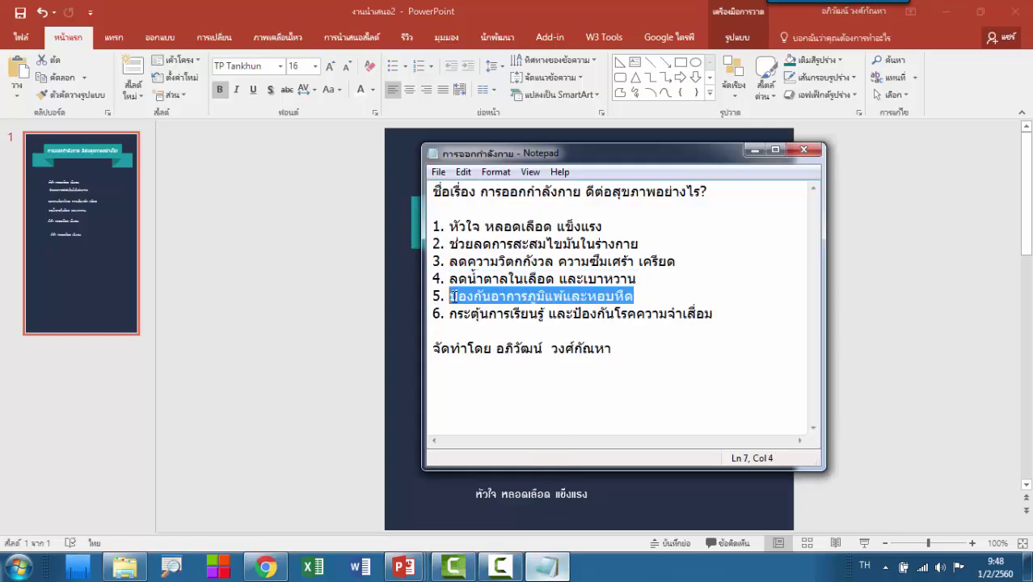
{"action": "left_click", "coordinate": [334, 399]}
{"action": "left_click", "coordinate": [540, 444]}
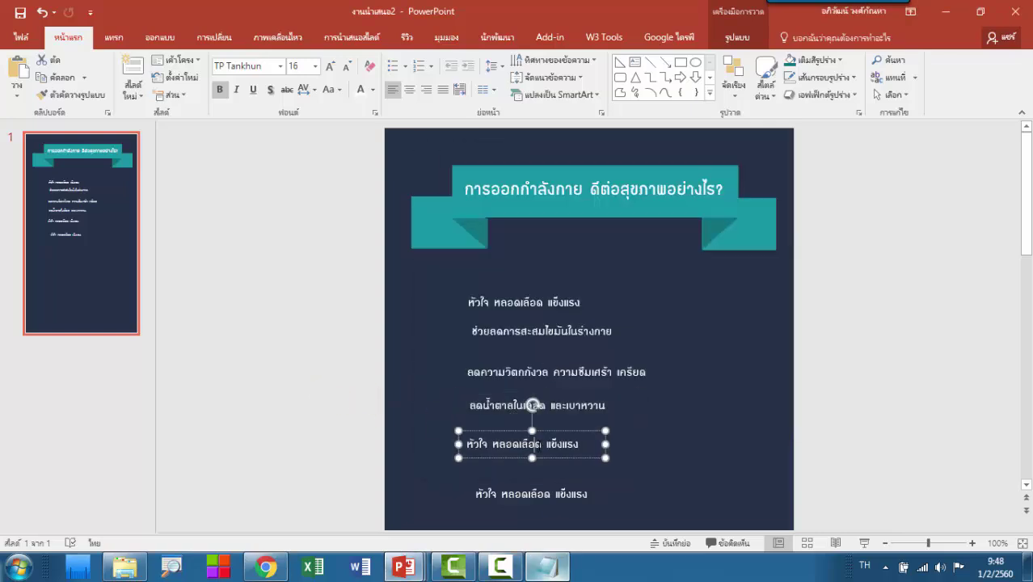
{"action": "key", "text": "ctrl+a"}
{"action": "type", "text": "ป้องกันอาการภูมิแพ้และหอบหืด"}
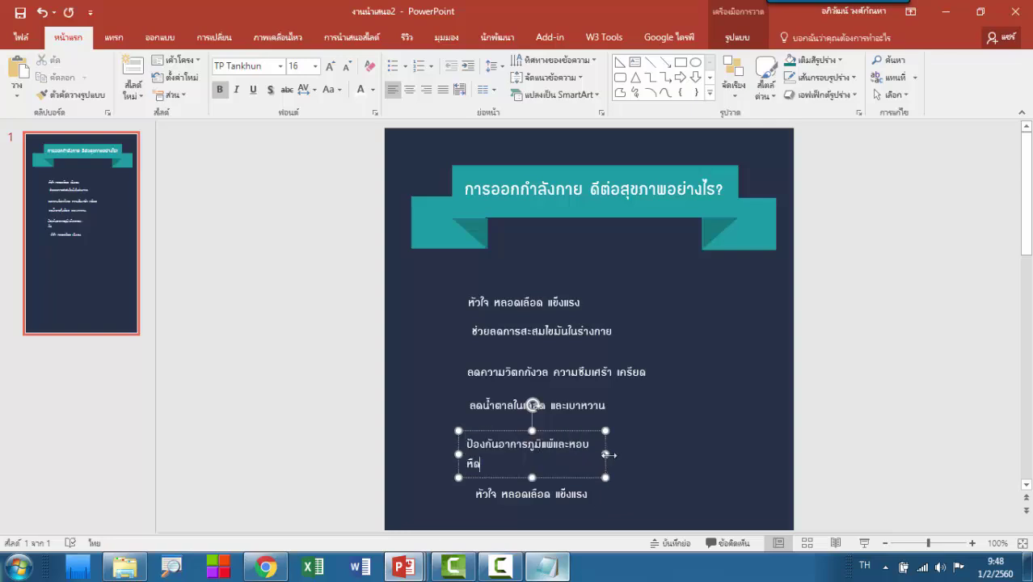
{"action": "left_click_drag", "start_coordinate": [617, 451], "coordinate": [633, 451]}
Set the bottom caption to 'กระตุ้นการเรียนรู้ และป้องกันโรคความจำเสื่อม' on one line.
{"action": "left_click", "coordinate": [546, 494]}
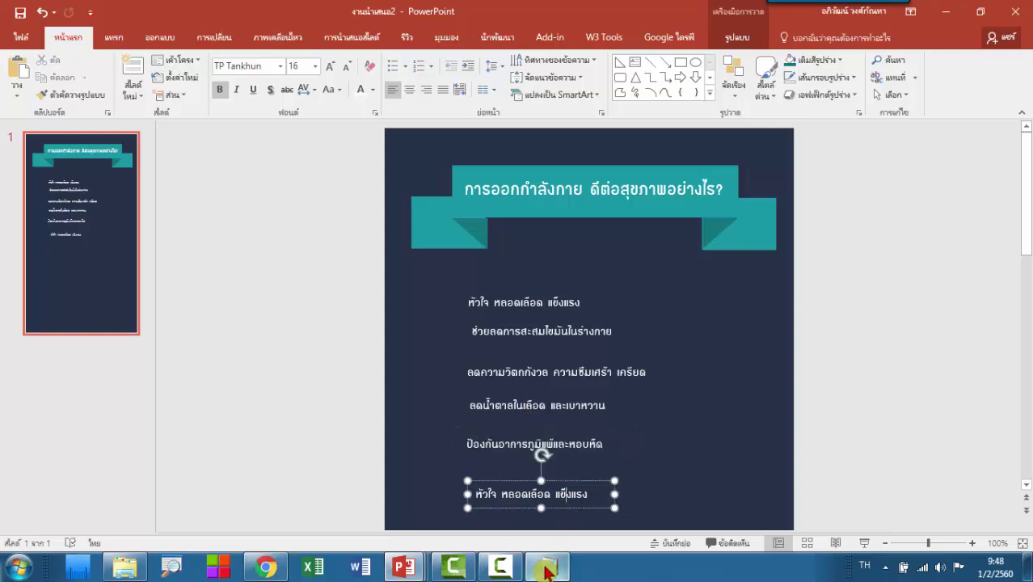
{"action": "left_click", "coordinate": [546, 567]}
{"action": "left_click_drag", "start_coordinate": [714, 315], "coordinate": [448, 317]}
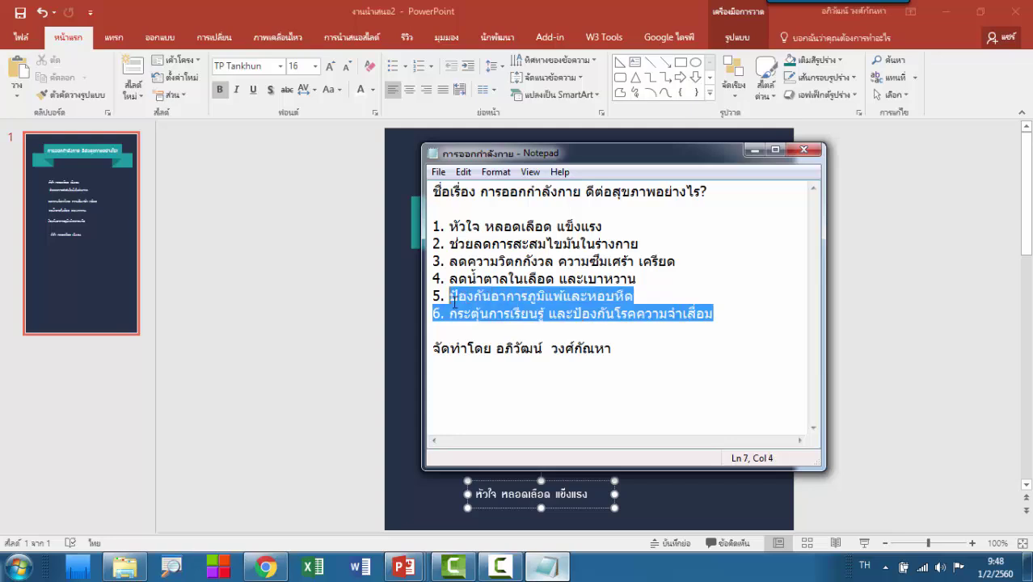
{"action": "left_click", "coordinate": [566, 494]}
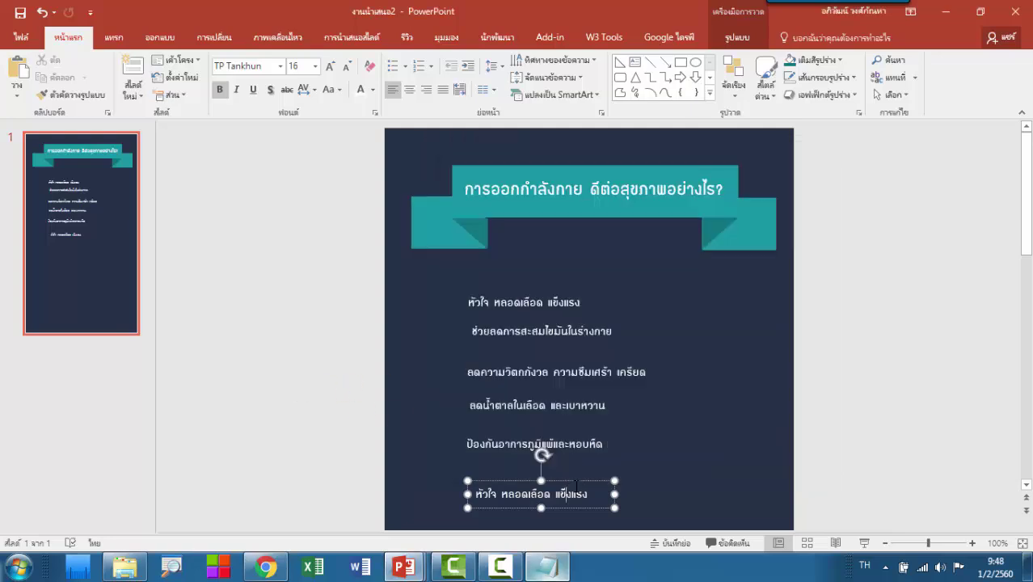
{"action": "key", "text": "ctrl+a"}
{"action": "type", "text": "กระตุ้นการเรียนรู้ และป้องกันโรคความจำเสื่อม"}
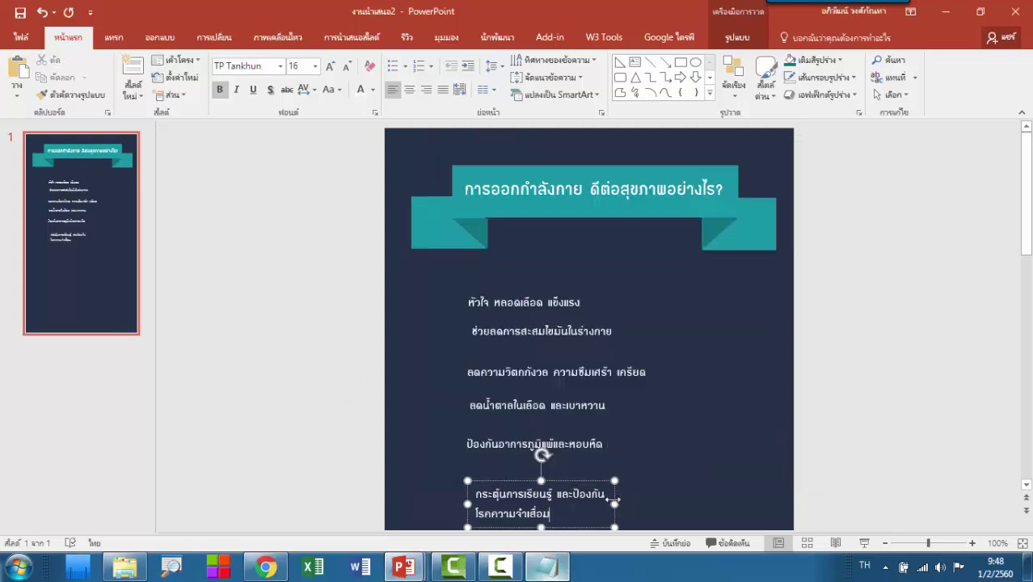
{"action": "left_click_drag", "start_coordinate": [659, 499], "coordinate": [706, 501]}
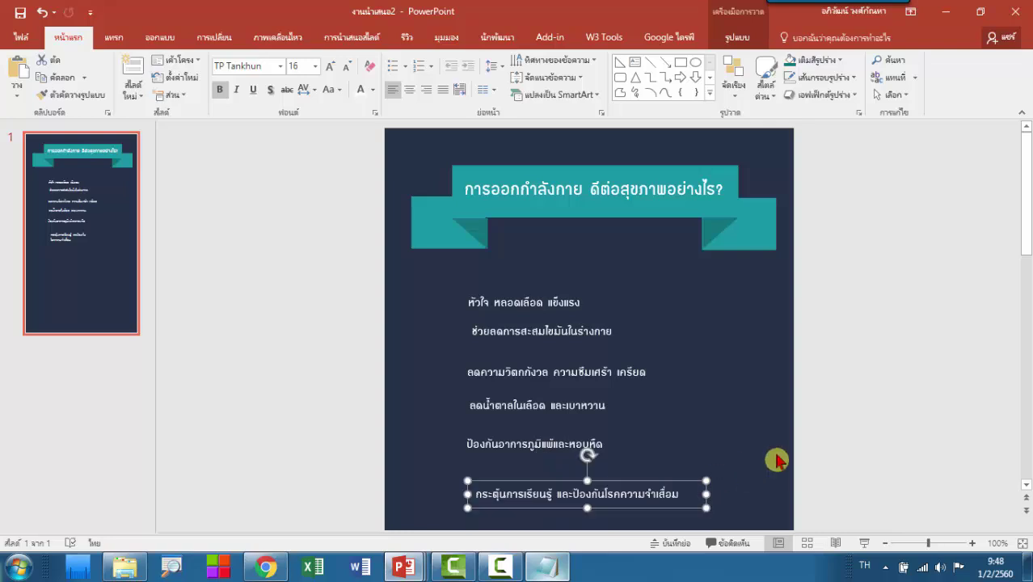
Deselect the captions and open the Insert Pictures from file dialog.
{"action": "left_click", "coordinate": [884, 399]}
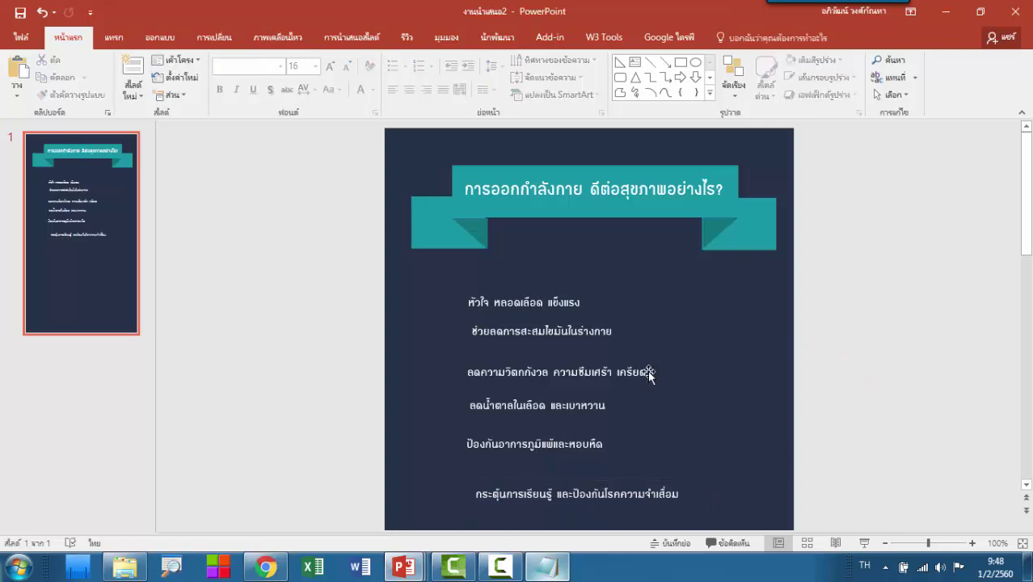
{"action": "left_click", "coordinate": [583, 327]}
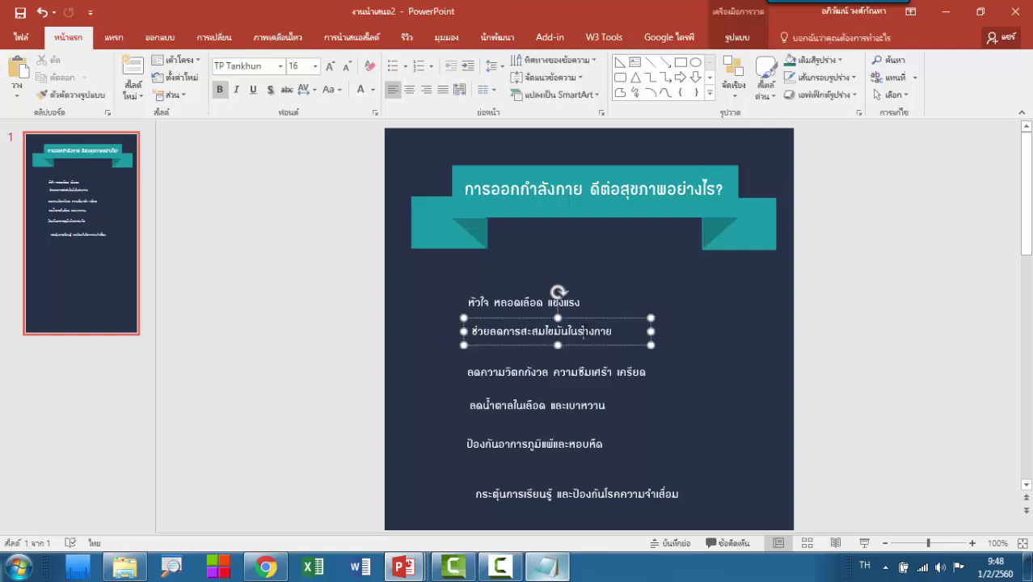
{"action": "left_click", "coordinate": [702, 358]}
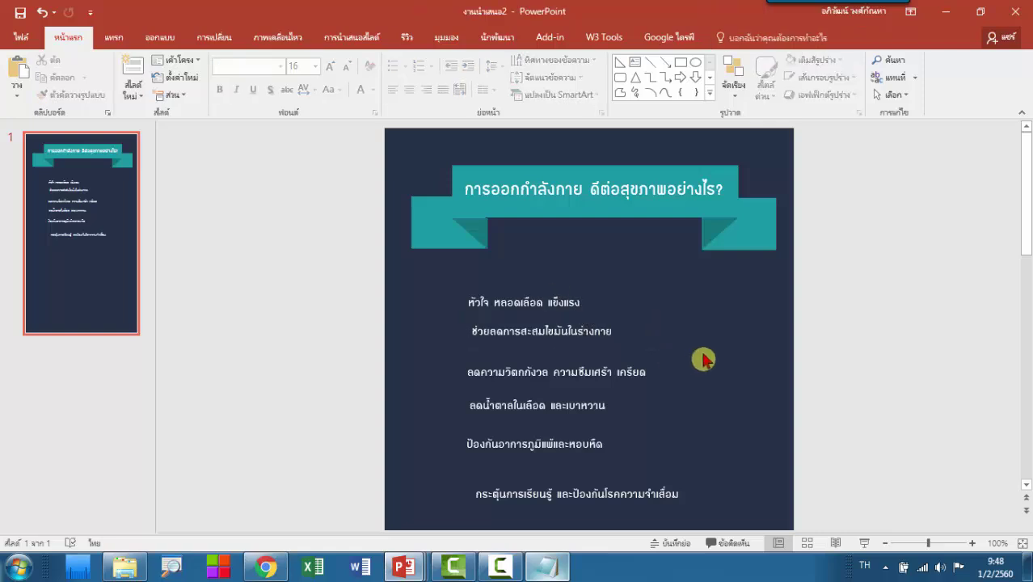
{"action": "scroll", "coordinate": [703, 359], "scroll_direction": "down", "scroll_amount": 3, "text": "ctrl"}
{"action": "scroll", "coordinate": [702, 359], "scroll_direction": "down", "scroll_amount": 1, "text": "ctrl"}
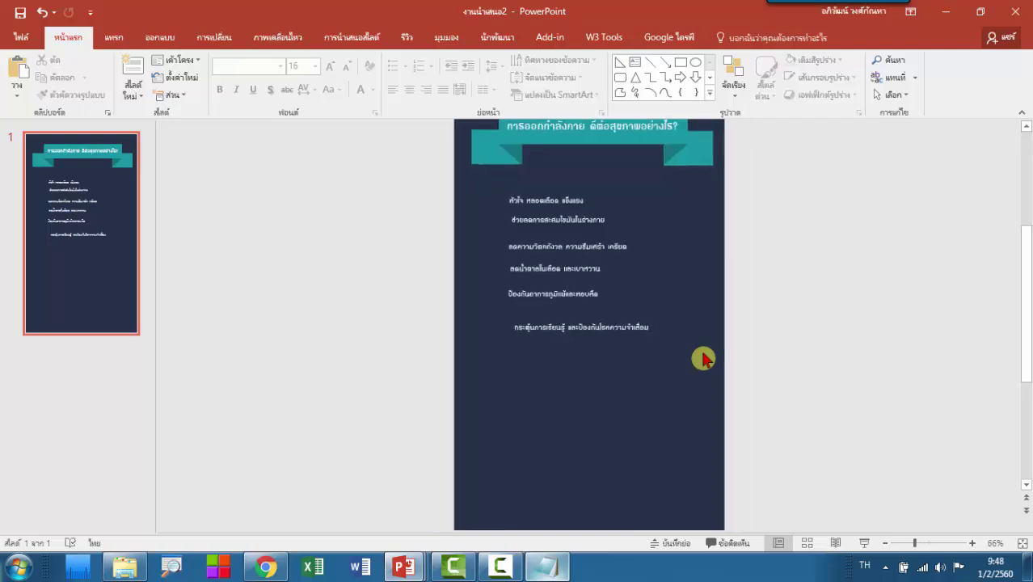
{"action": "left_click", "coordinate": [114, 39]}
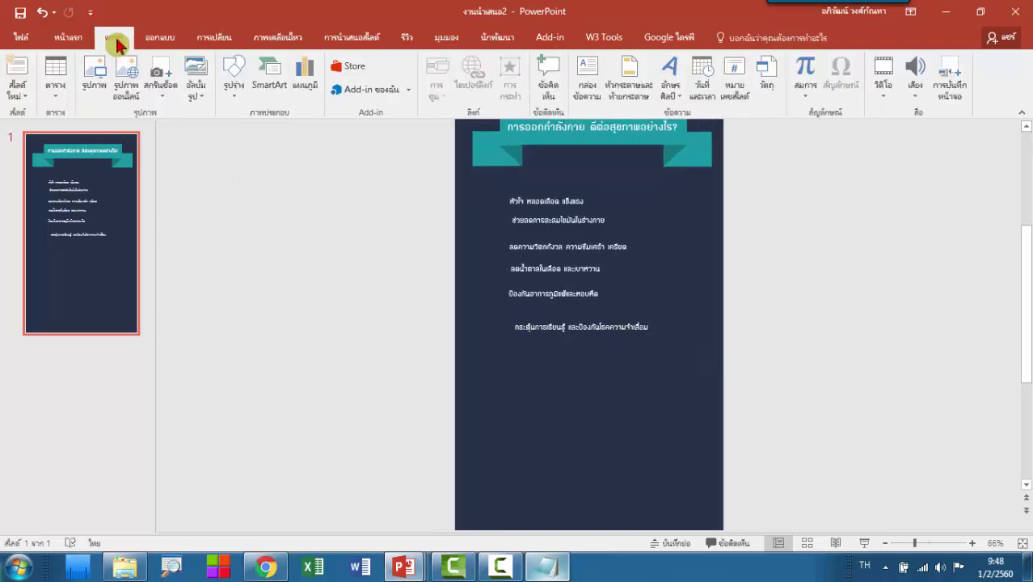
{"action": "left_click", "coordinate": [94, 91]}
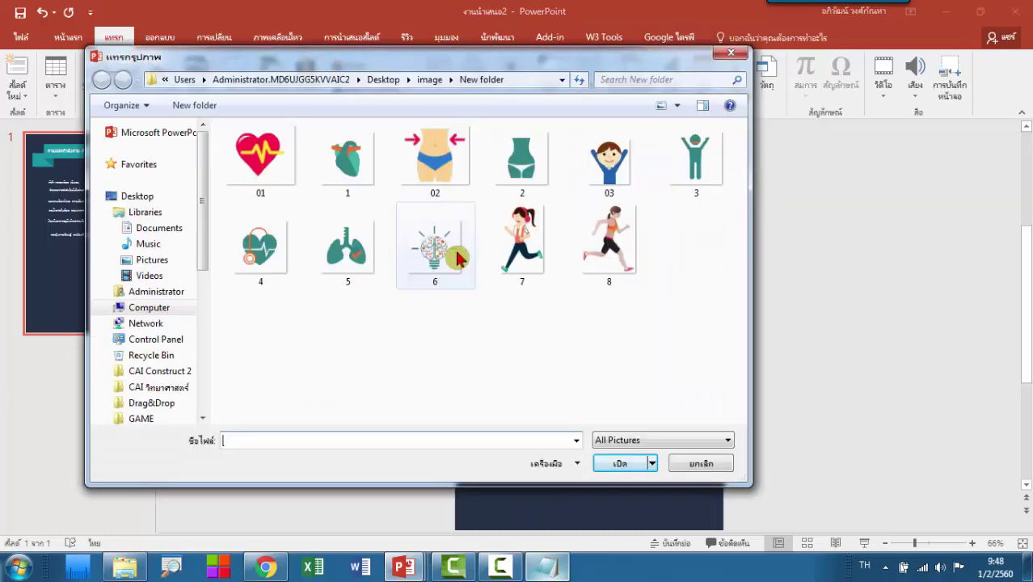
Select pictures 1 through 6 in the image folder's New folder.
{"action": "left_click", "coordinate": [355, 165]}
{"action": "left_click", "coordinate": [524, 160], "text": "ctrl"}
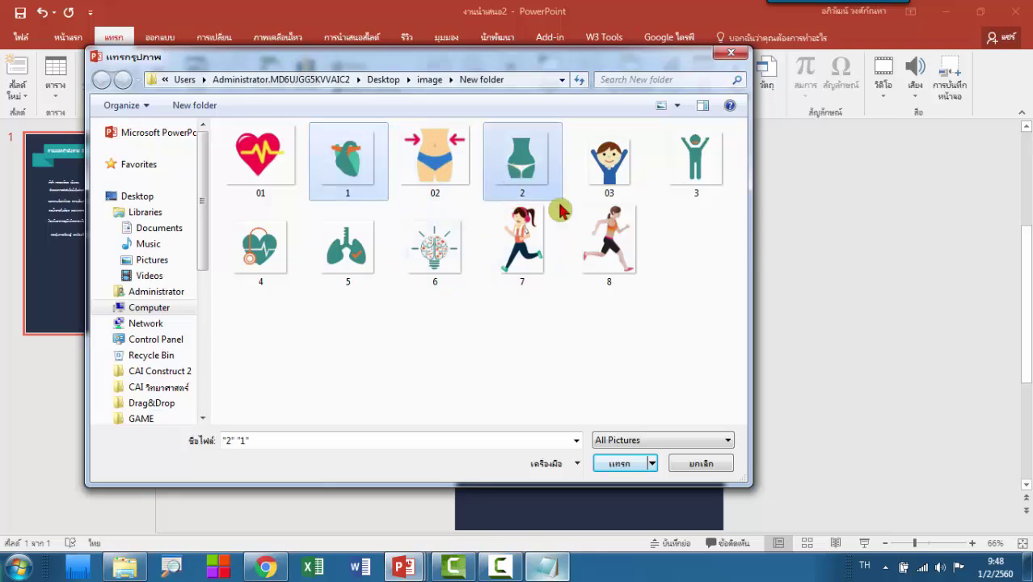
{"action": "left_click", "coordinate": [692, 175], "text": "ctrl"}
{"action": "left_click", "coordinate": [251, 239], "text": "ctrl"}
{"action": "left_click", "coordinate": [359, 281], "text": "ctrl"}
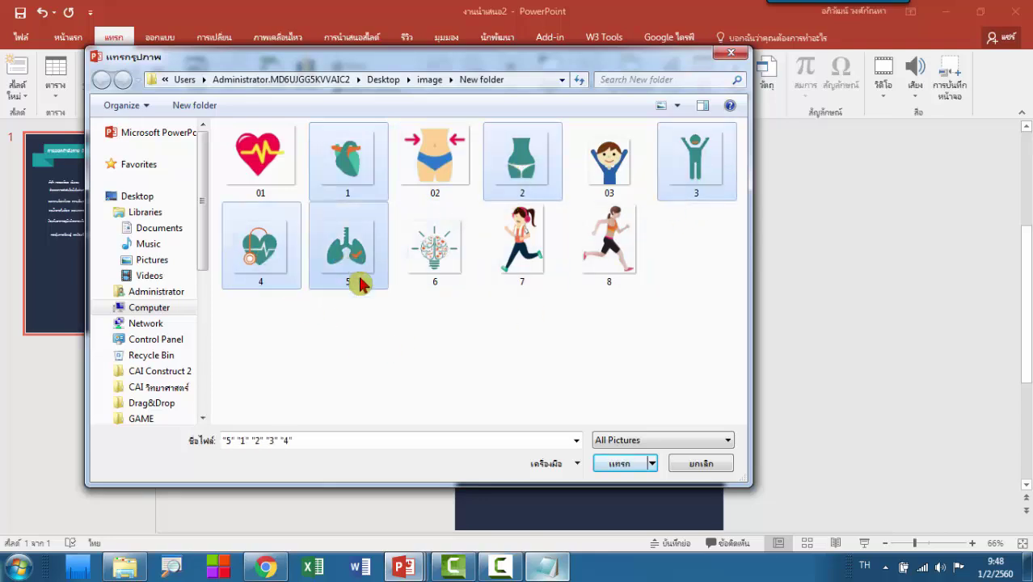
{"action": "left_click", "coordinate": [437, 267], "text": "ctrl"}
Insert all seven pictures, including the running girl, and park her left of the slide.
{"action": "left_click", "coordinate": [521, 255], "text": "ctrl"}
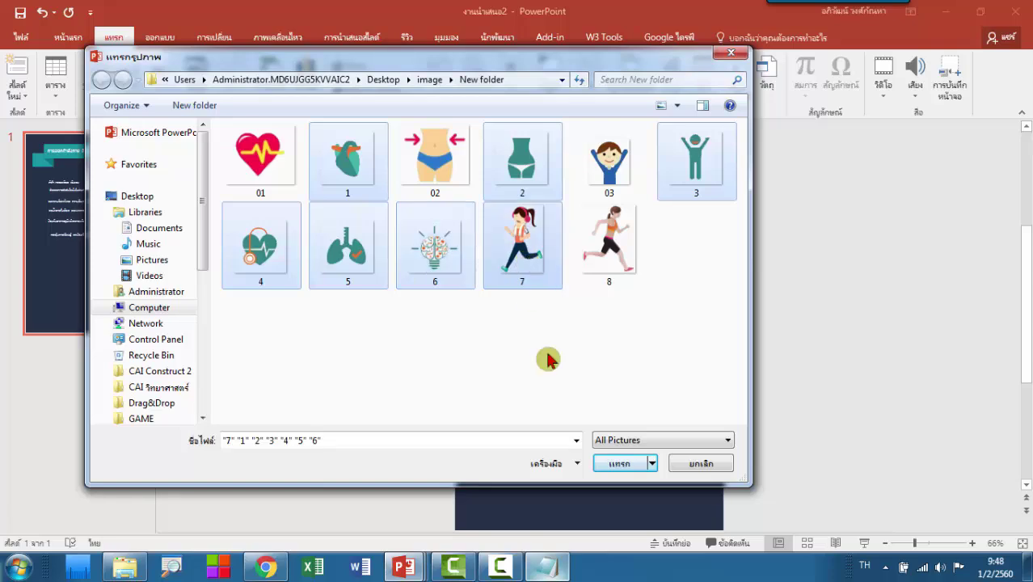
{"action": "left_click", "coordinate": [619, 463]}
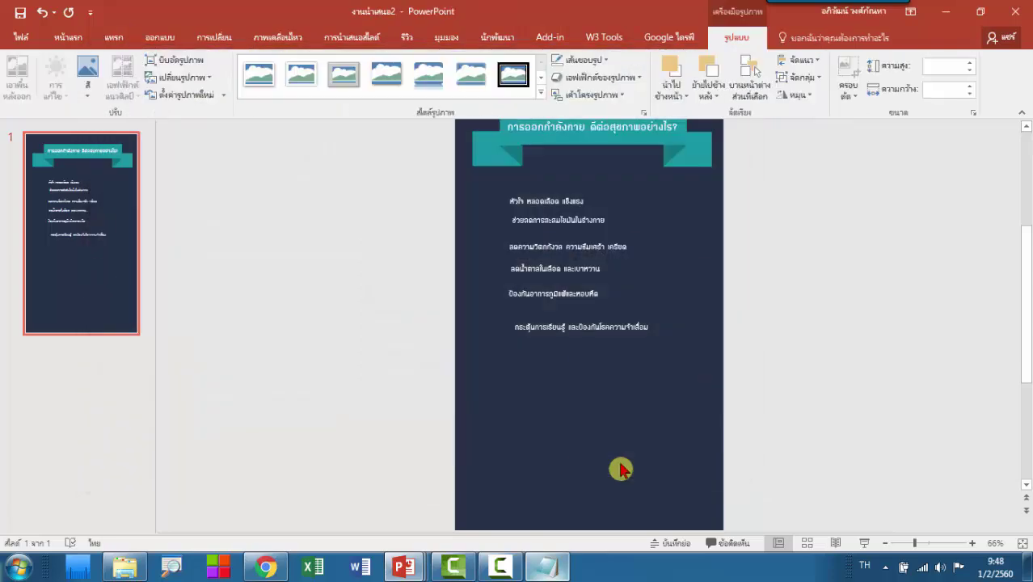
{"action": "left_click", "coordinate": [742, 355]}
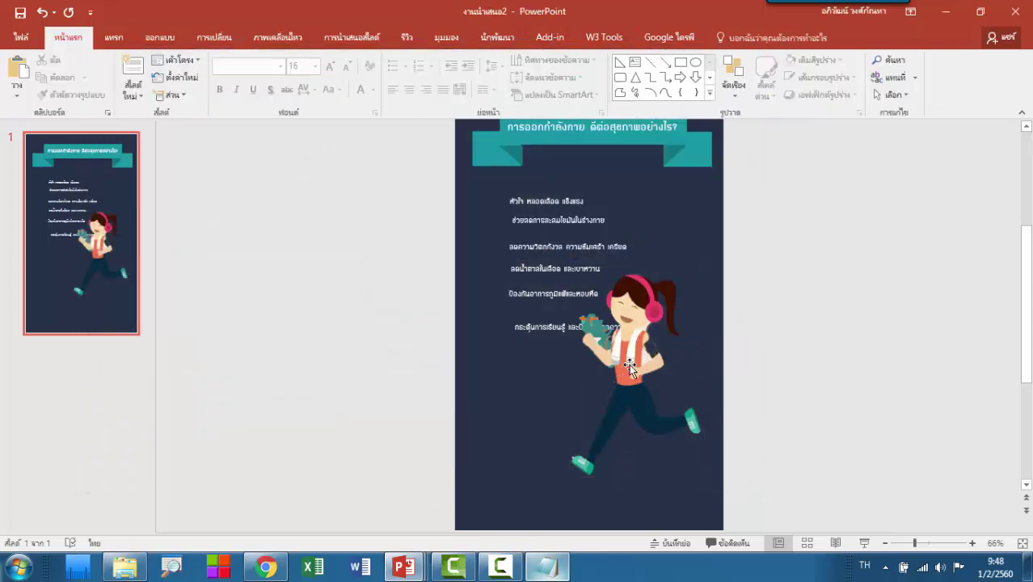
{"action": "mouse_move", "coordinate": [643, 366]}
{"action": "left_mouse_down"}
{"action": "mouse_move", "coordinate": [435, 303]}
{"action": "mouse_move", "coordinate": [326, 291]}
{"action": "left_mouse_up"}
Spread the waist, brain, lungs, heart-rate, standing-figure and heart icons below the captions.
{"action": "left_click", "coordinate": [586, 347]}
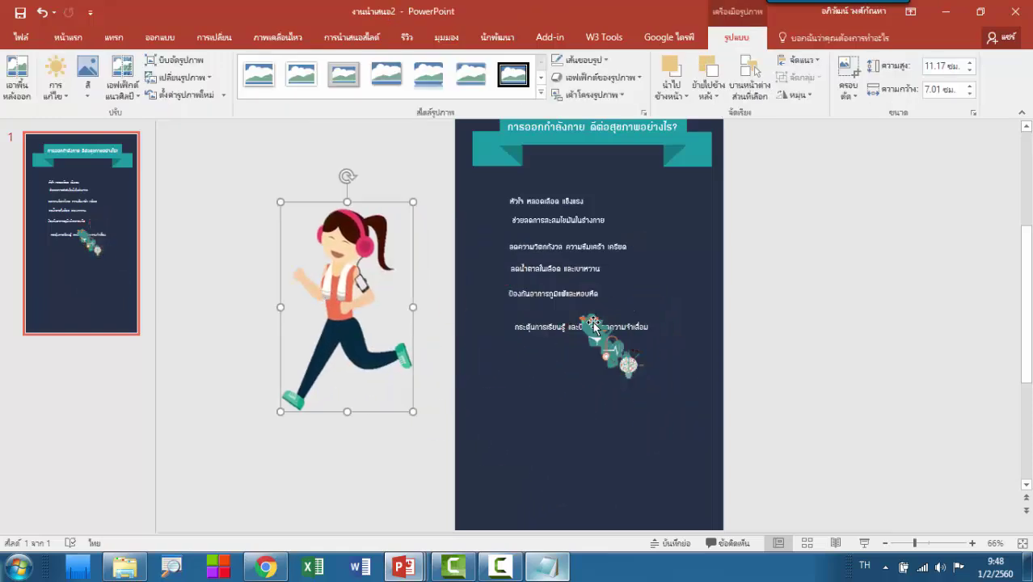
{"action": "left_click_drag", "start_coordinate": [575, 360], "coordinate": [587, 401]}
{"action": "left_click_drag", "start_coordinate": [628, 370], "coordinate": [662, 411]}
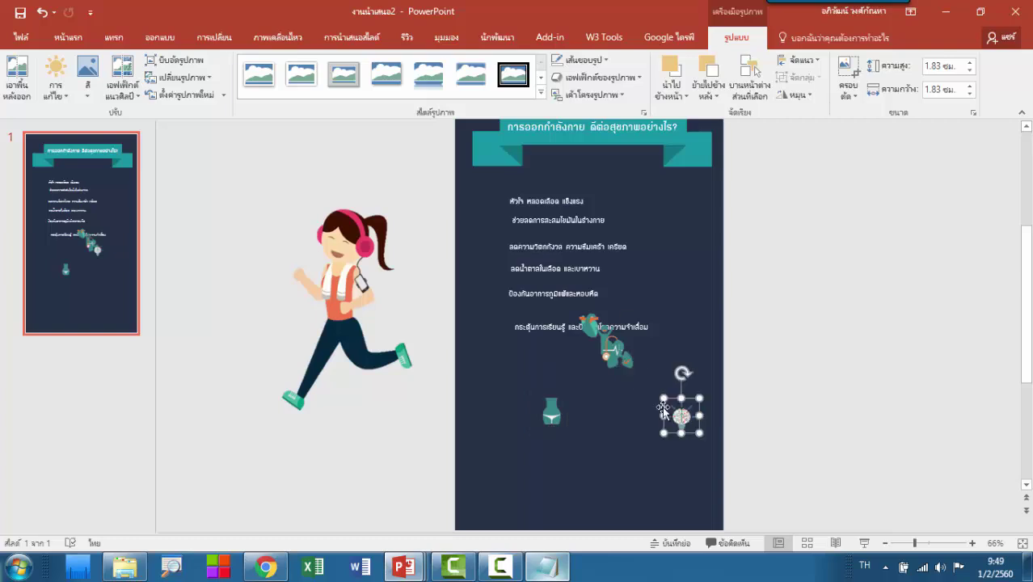
{"action": "left_click_drag", "start_coordinate": [619, 356], "coordinate": [644, 416]}
{"action": "left_click_drag", "start_coordinate": [612, 351], "coordinate": [600, 408]}
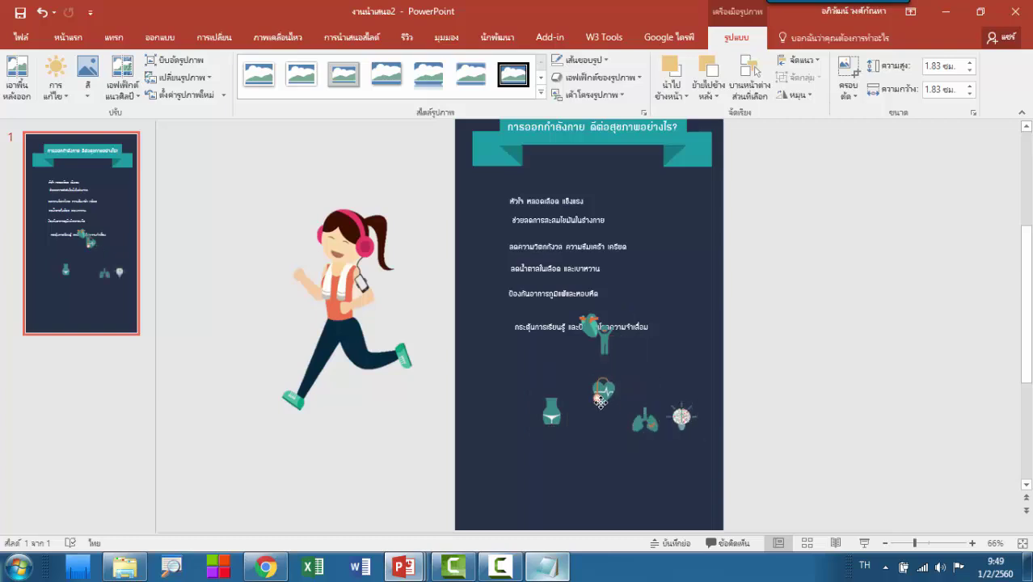
{"action": "left_click_drag", "start_coordinate": [606, 347], "coordinate": [658, 365]}
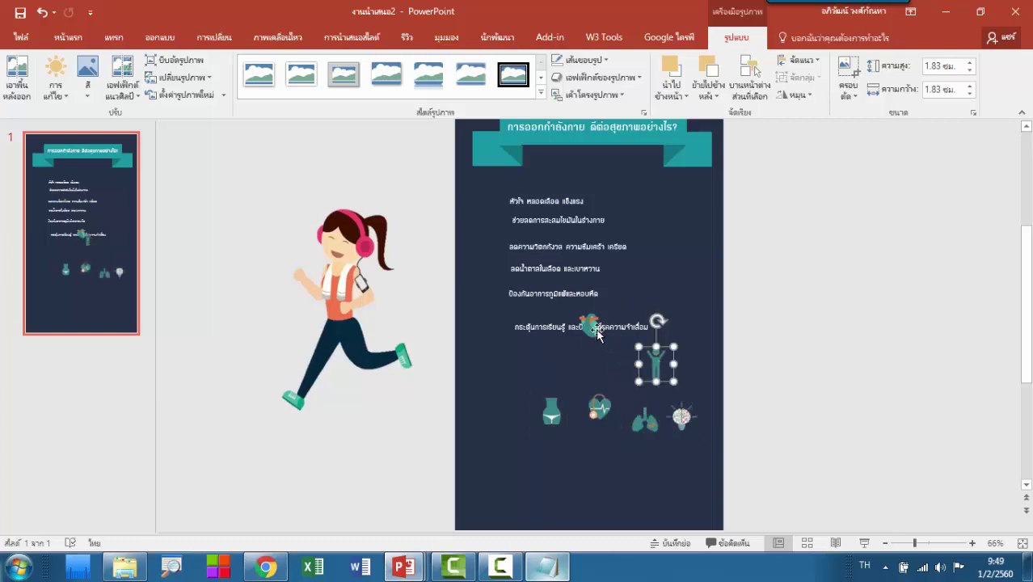
{"action": "left_click_drag", "start_coordinate": [576, 346], "coordinate": [557, 364]}
{"action": "left_click", "coordinate": [531, 367]}
{"action": "scroll", "coordinate": [537, 364], "scroll_direction": "up", "scroll_amount": 8}
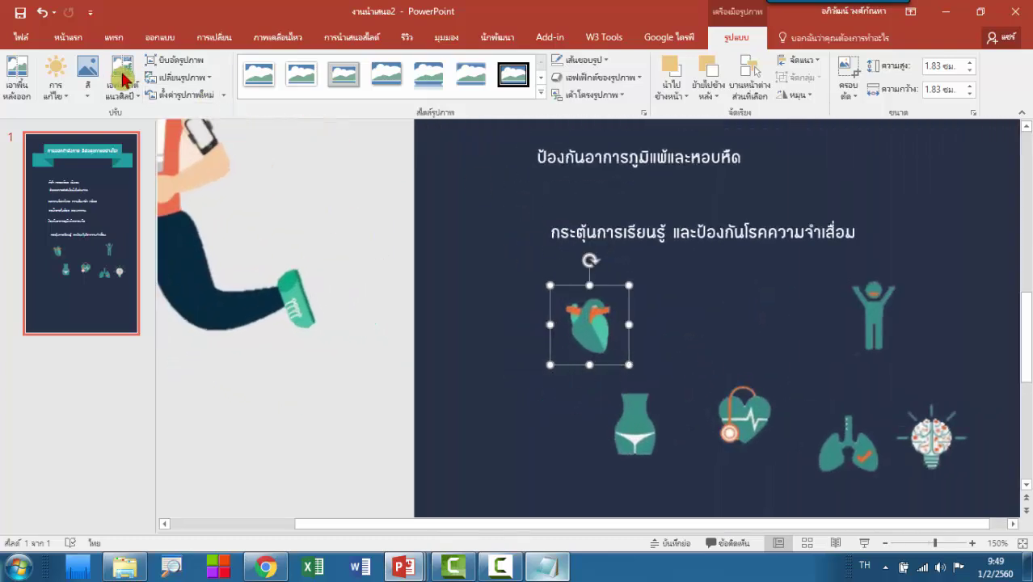
Draw an oval circle, send it behind the heart icon, and centre the heart on it.
{"action": "left_click", "coordinate": [114, 38]}
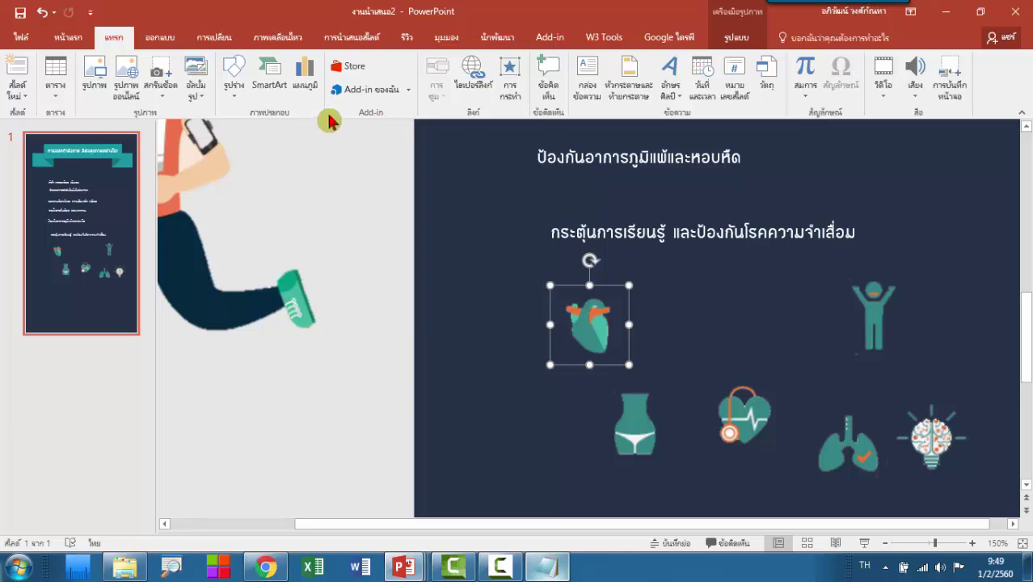
{"action": "left_click", "coordinate": [250, 99]}
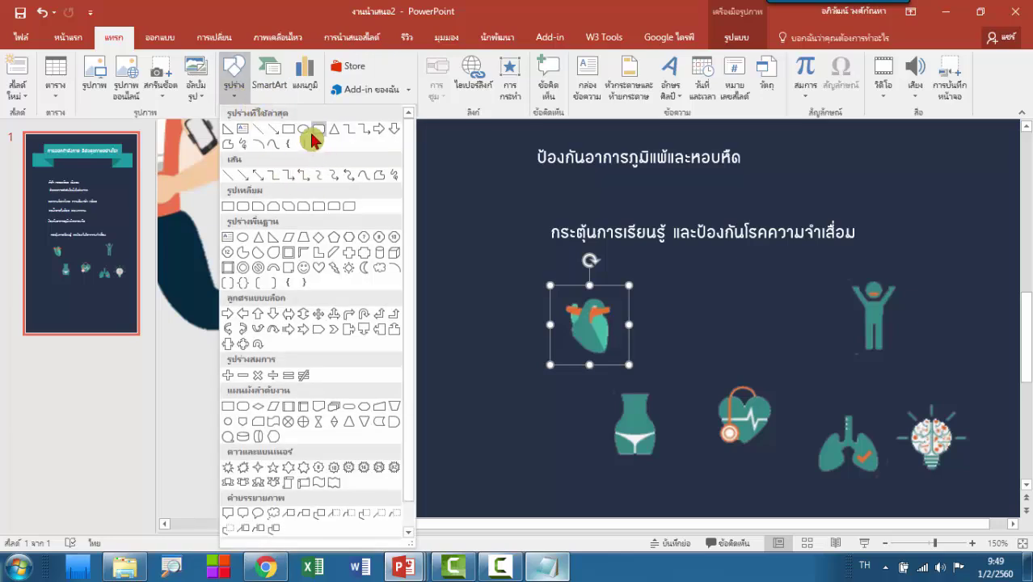
{"action": "left_click", "coordinate": [311, 133]}
{"action": "left_click", "coordinate": [297, 130]}
{"action": "left_click_drag", "start_coordinate": [351, 165], "coordinate": [573, 321]}
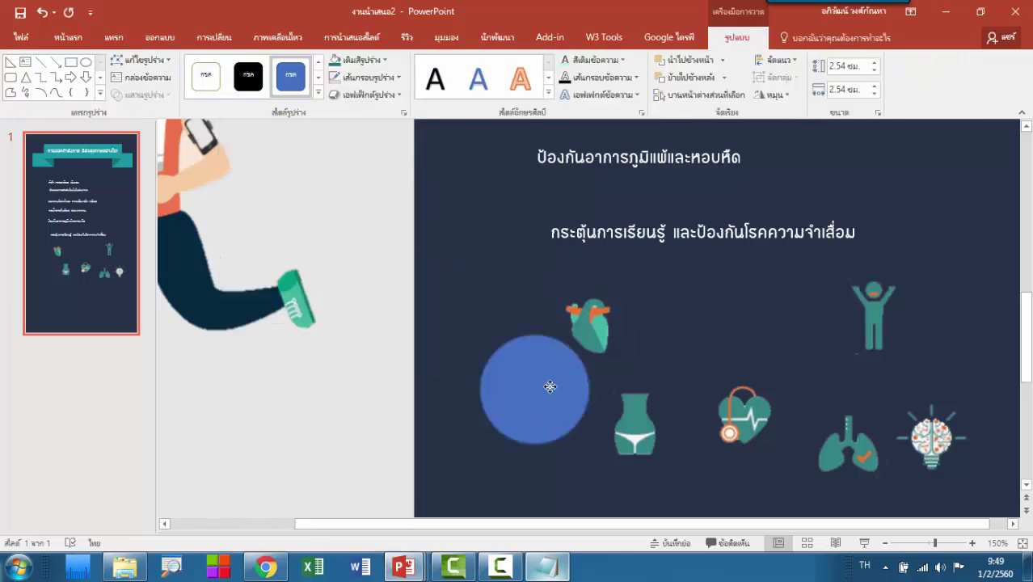
{"action": "right_click", "coordinate": [573, 322]}
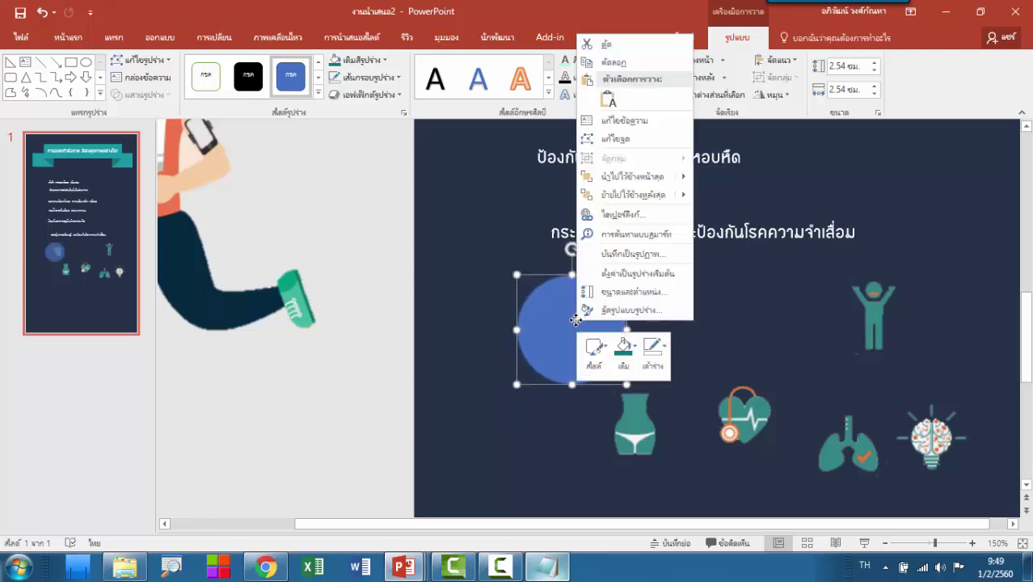
{"action": "left_click", "coordinate": [632, 195]}
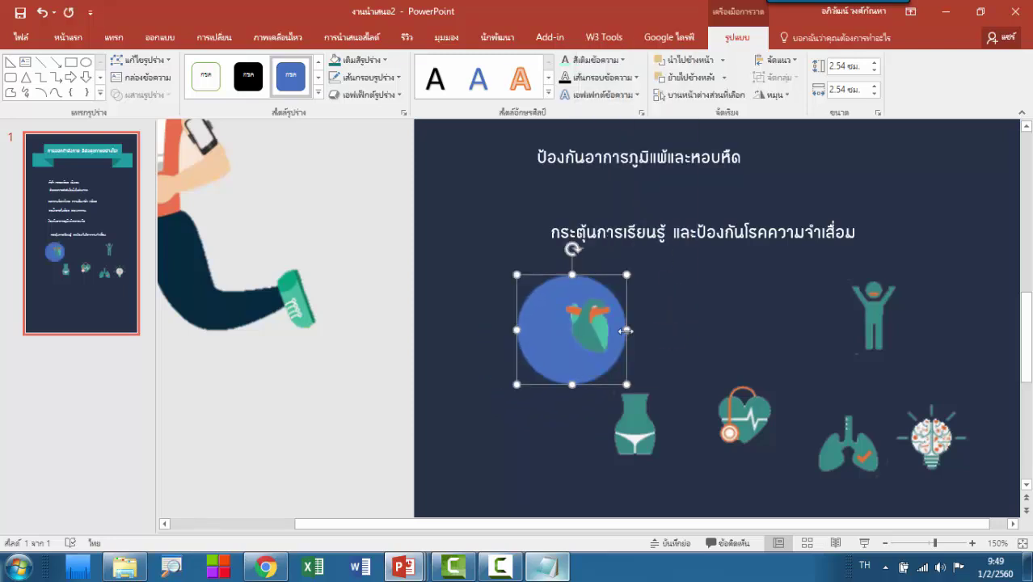
{"action": "left_click_drag", "start_coordinate": [564, 358], "coordinate": [538, 362]}
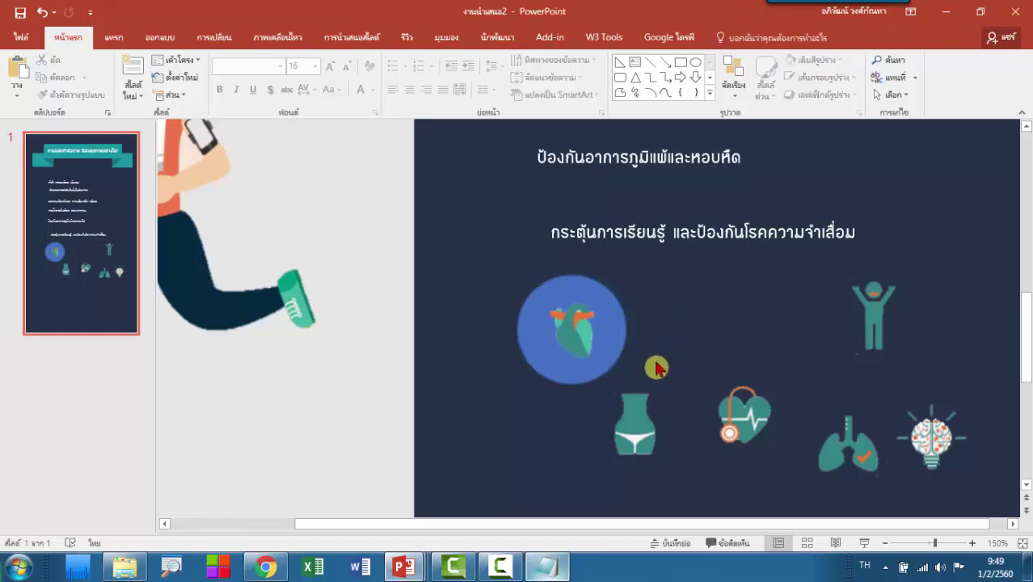
Give the circle a white fill and a 4½ pt orange outline.
{"action": "left_click", "coordinate": [624, 333]}
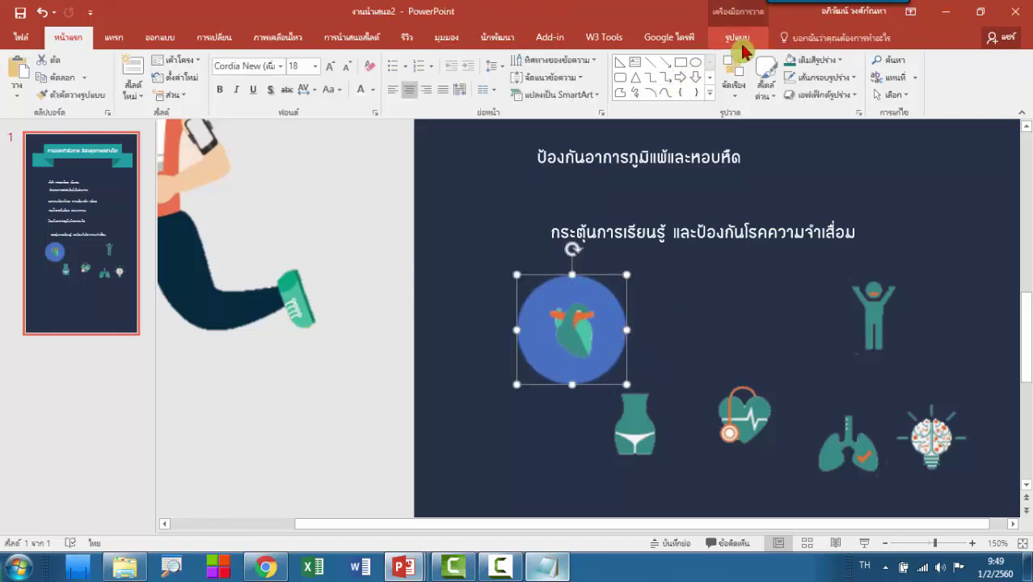
{"action": "left_click", "coordinate": [741, 40]}
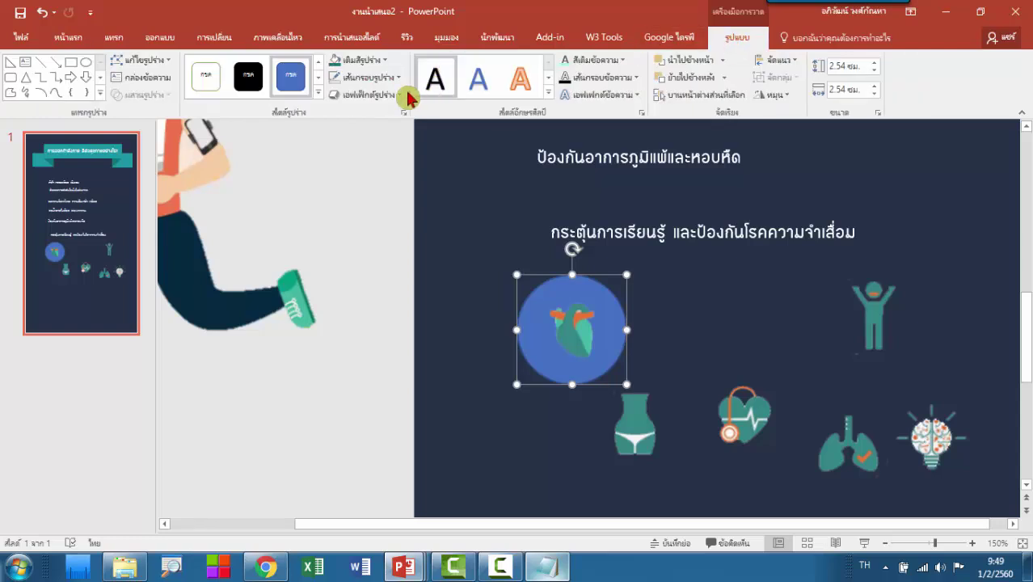
{"action": "left_click", "coordinate": [361, 63]}
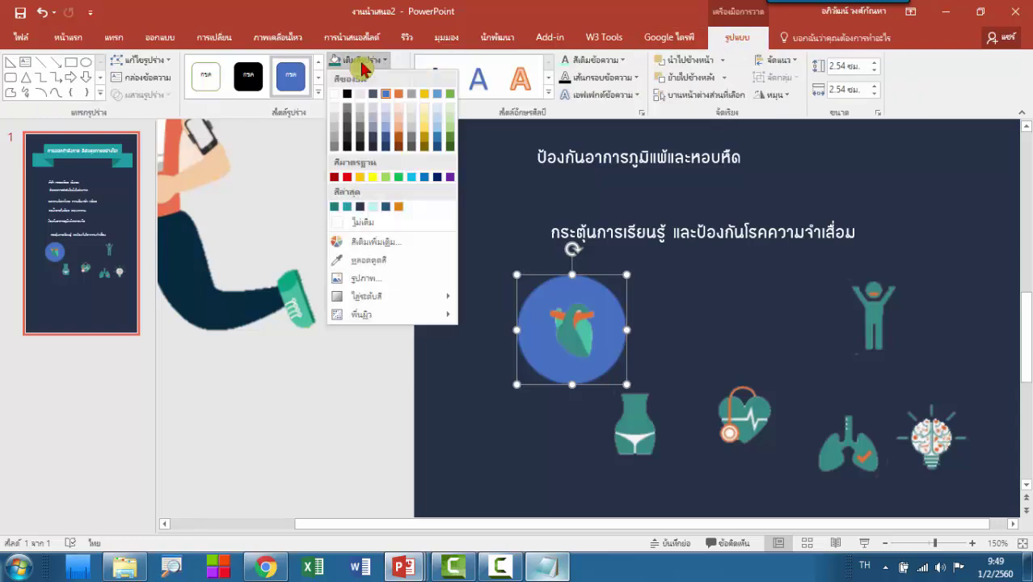
{"action": "left_click", "coordinate": [334, 94]}
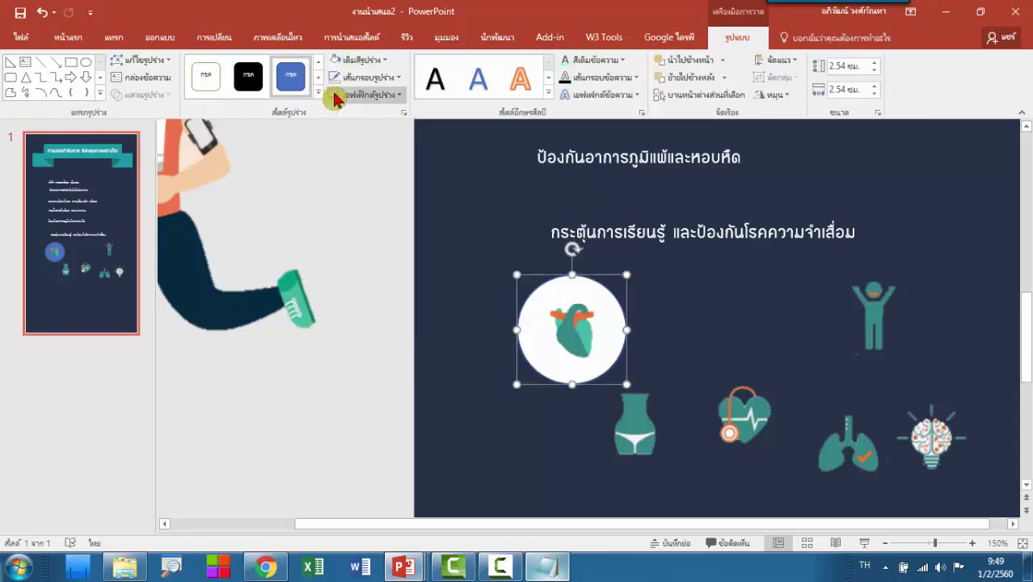
{"action": "left_click", "coordinate": [396, 78]}
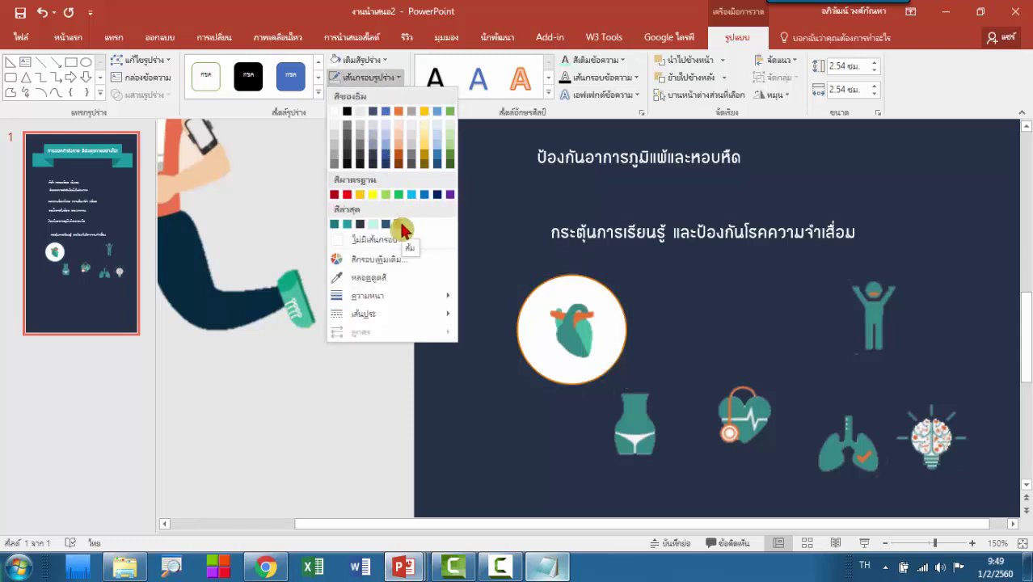
{"action": "left_click", "coordinate": [402, 231]}
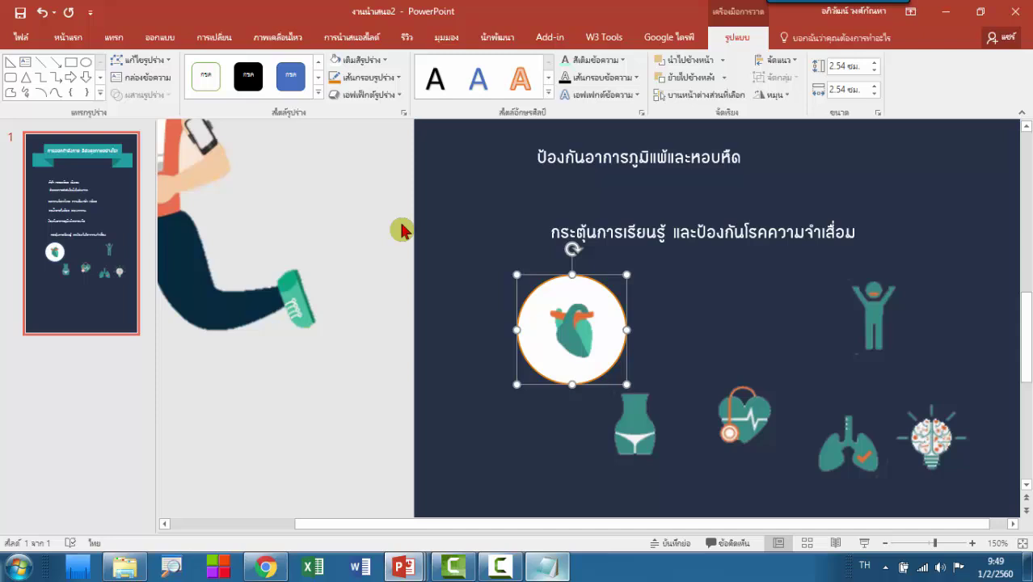
{"action": "left_click", "coordinate": [386, 78]}
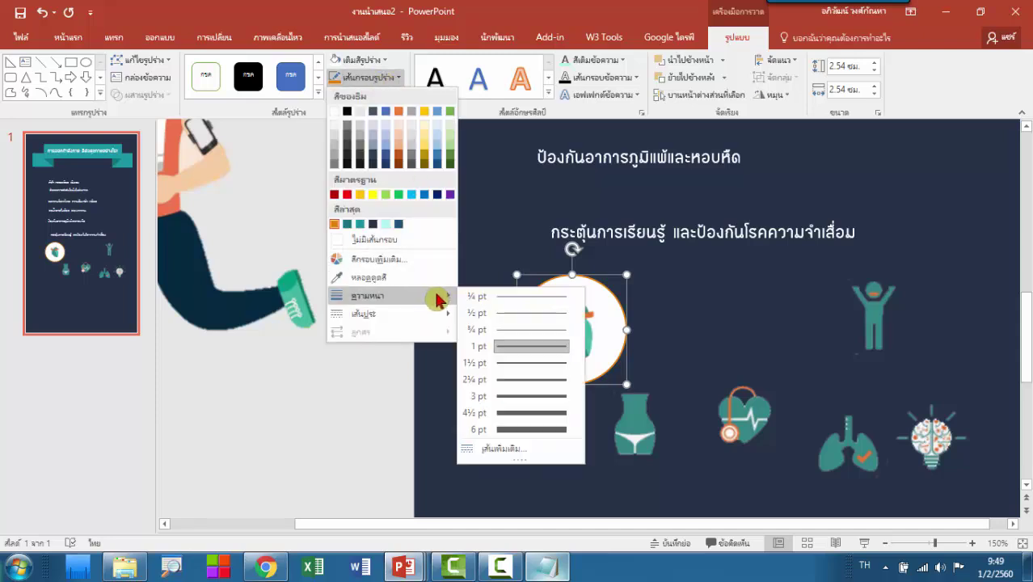
{"action": "mouse_move", "coordinate": [368, 296]}
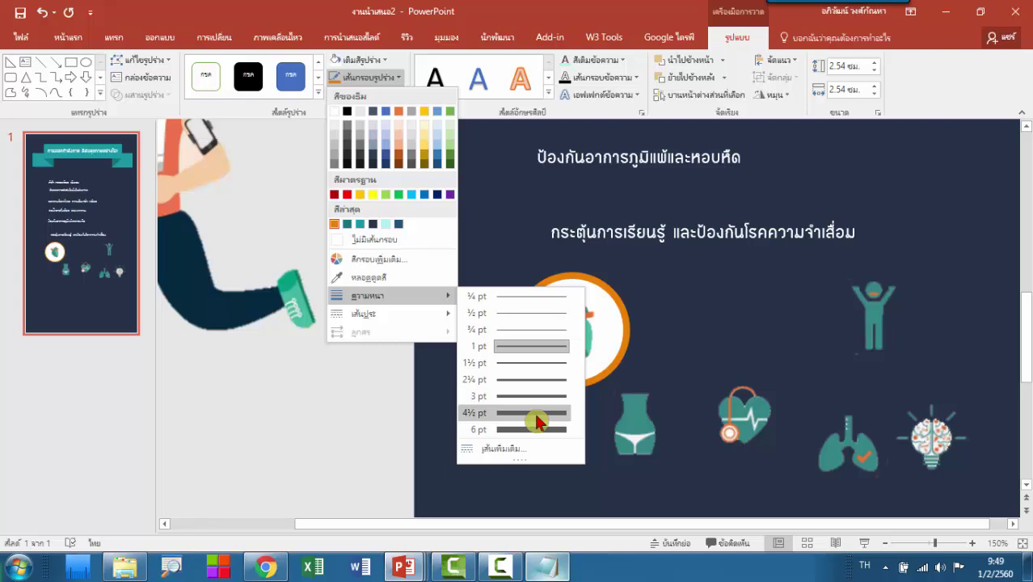
{"action": "left_click", "coordinate": [537, 421]}
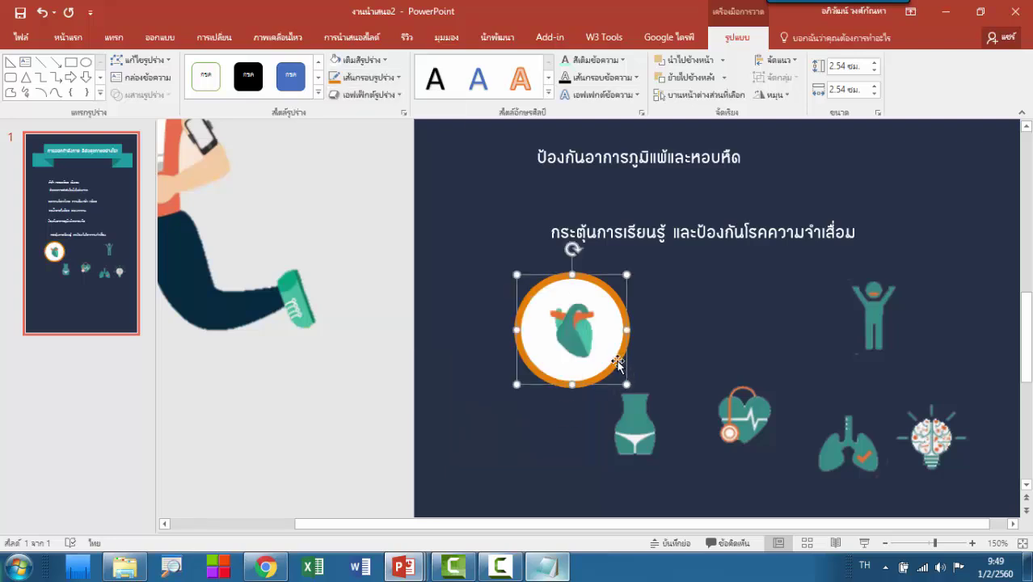
Group the heart with its ringed circle and drag out a copy toward another icon.
{"action": "left_click", "coordinate": [580, 349], "text": "ctrl"}
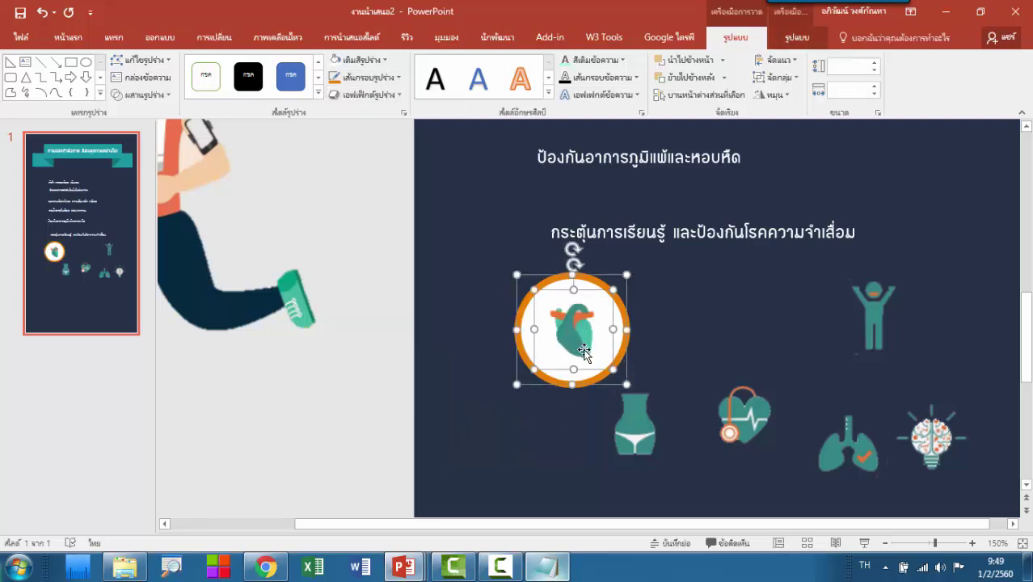
{"action": "key", "text": "ctrl+g"}
{"action": "mouse_move", "coordinate": [558, 381]}
{"action": "left_mouse_down"}
{"action": "mouse_move", "coordinate": [507, 443]}
{"action": "mouse_move", "coordinate": [647, 478]}
{"action": "mouse_move", "coordinate": [805, 467]}
{"action": "mouse_move", "coordinate": [939, 330]}
{"action": "left_mouse_up"}
{"action": "left_click_drag", "start_coordinate": [537, 438], "coordinate": [528, 481]}
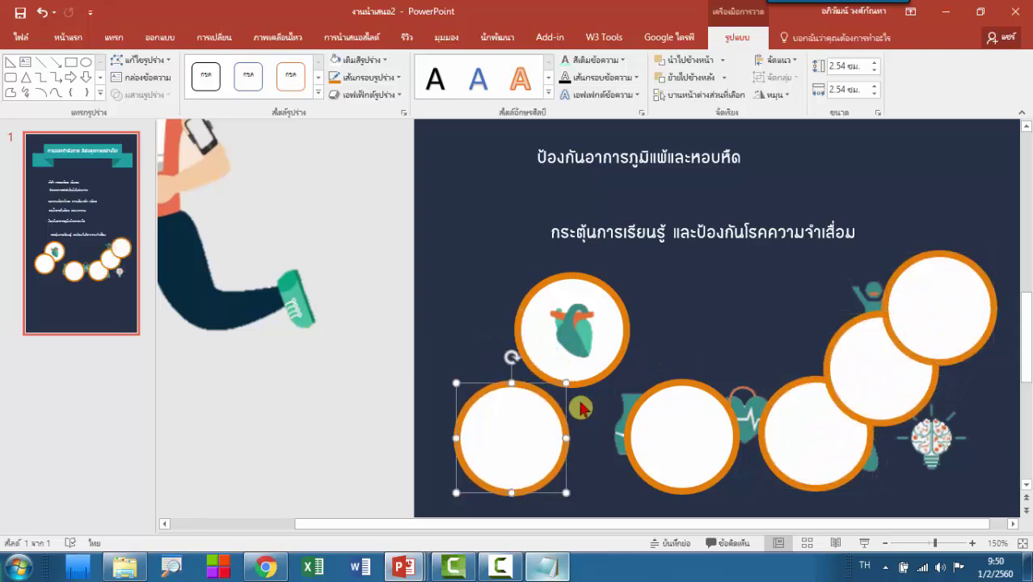
{"action": "left_click", "coordinate": [570, 336]}
Group the heart icon with its orange circle and move it up and to the left.
{"action": "left_click", "coordinate": [523, 324], "text": "shift"}
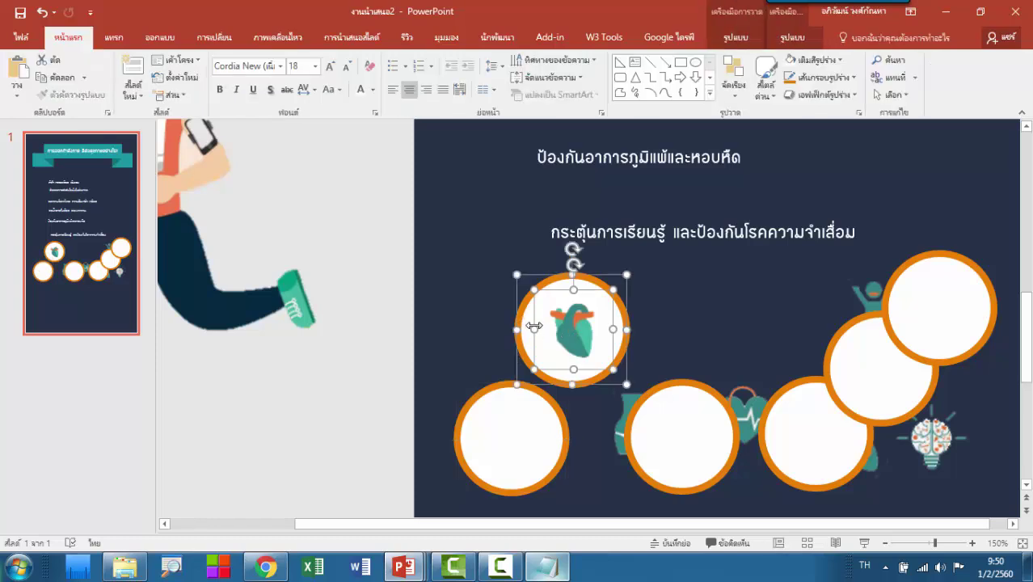
{"action": "key", "text": "ctrl+g"}
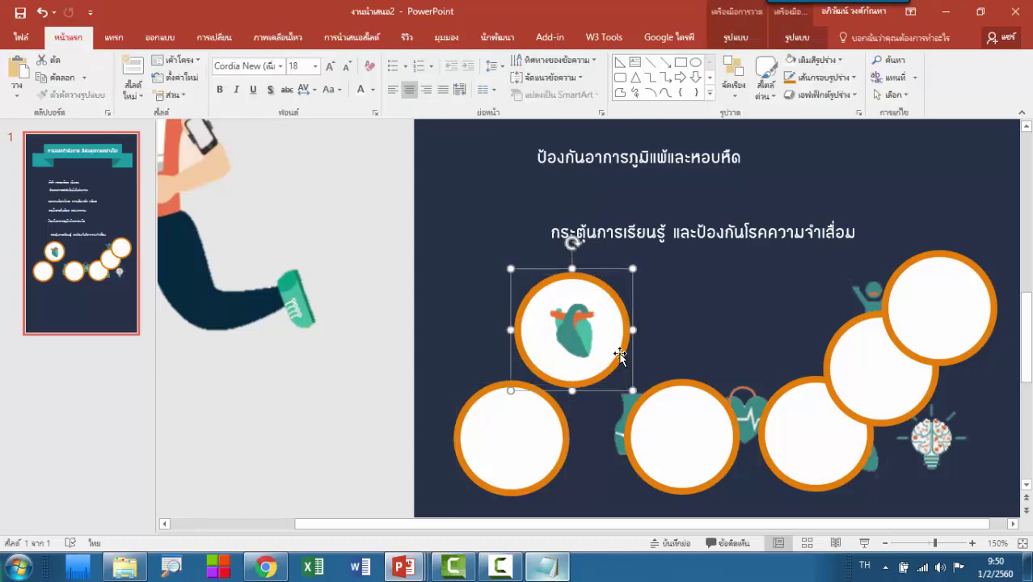
{"action": "left_click_drag", "start_coordinate": [619, 354], "coordinate": [507, 290]}
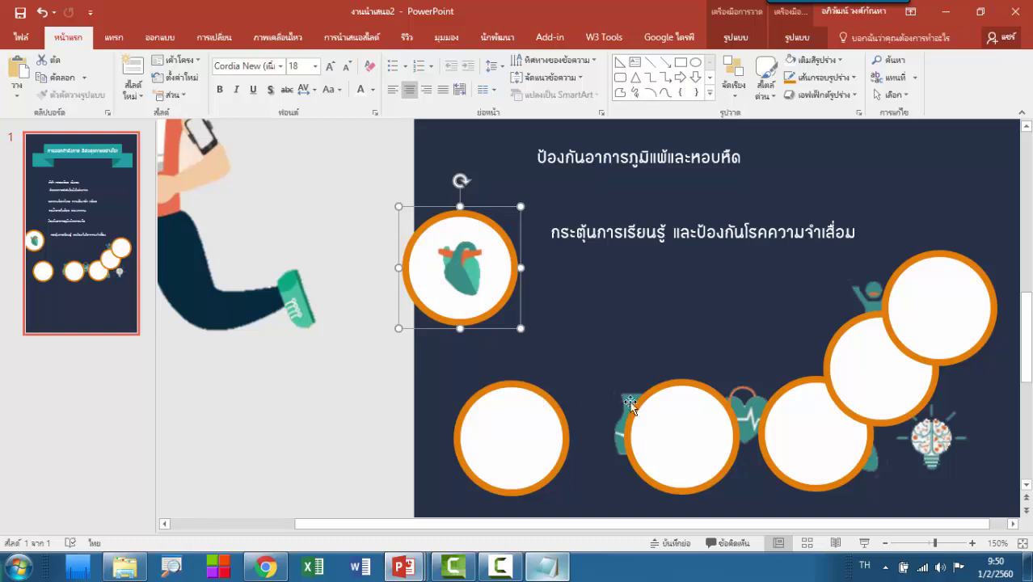
Set the torso icon inside the lower-left circle and move that pair under the heart circle.
{"action": "left_click_drag", "start_coordinate": [620, 401], "coordinate": [584, 351]}
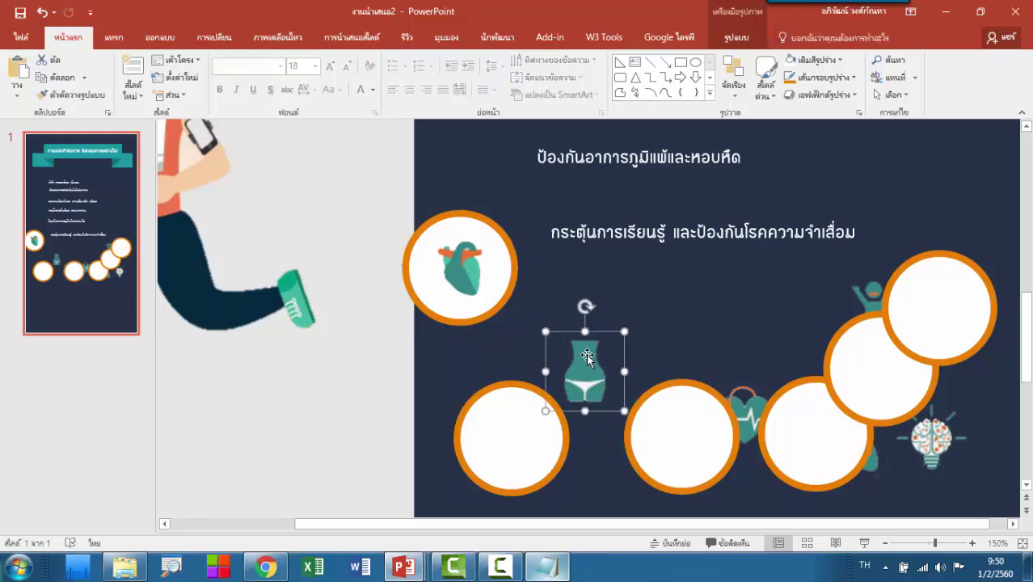
{"action": "right_click", "coordinate": [587, 356]}
{"action": "left_click", "coordinate": [648, 232]}
{"action": "left_click_drag", "start_coordinate": [584, 369], "coordinate": [509, 434]}
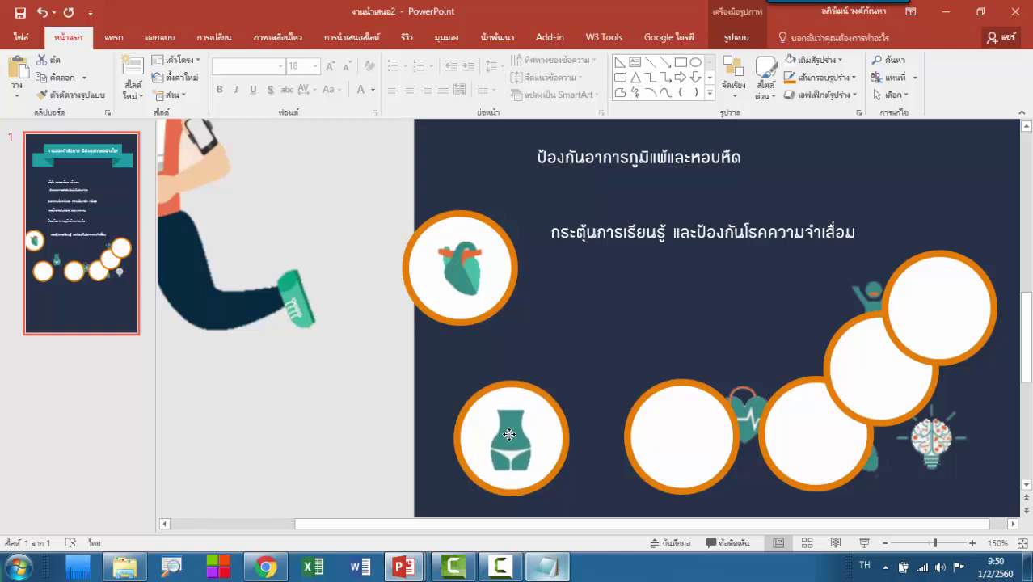
{"action": "left_click", "coordinate": [557, 418]}
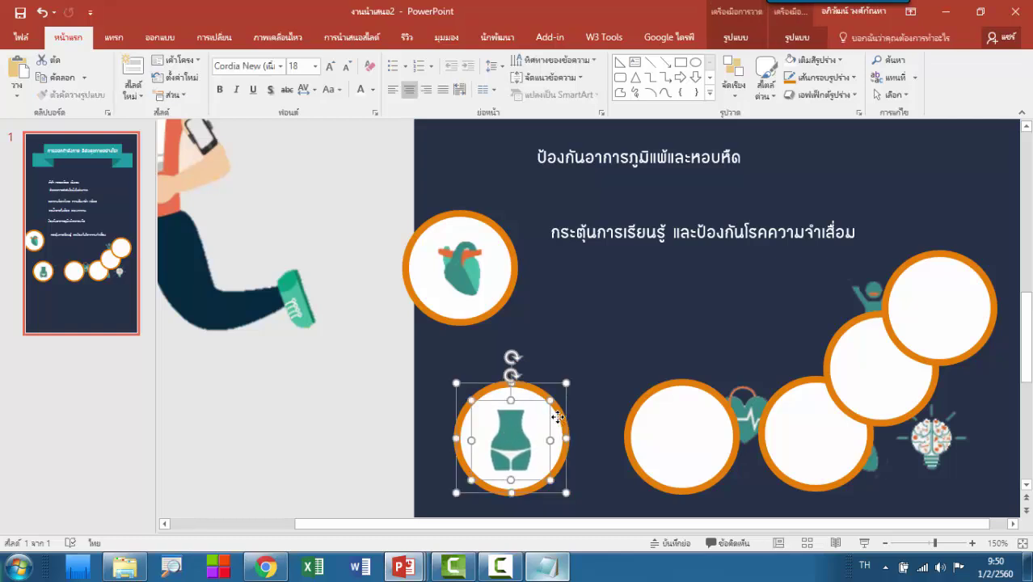
{"action": "left_click_drag", "start_coordinate": [558, 417], "coordinate": [516, 353]}
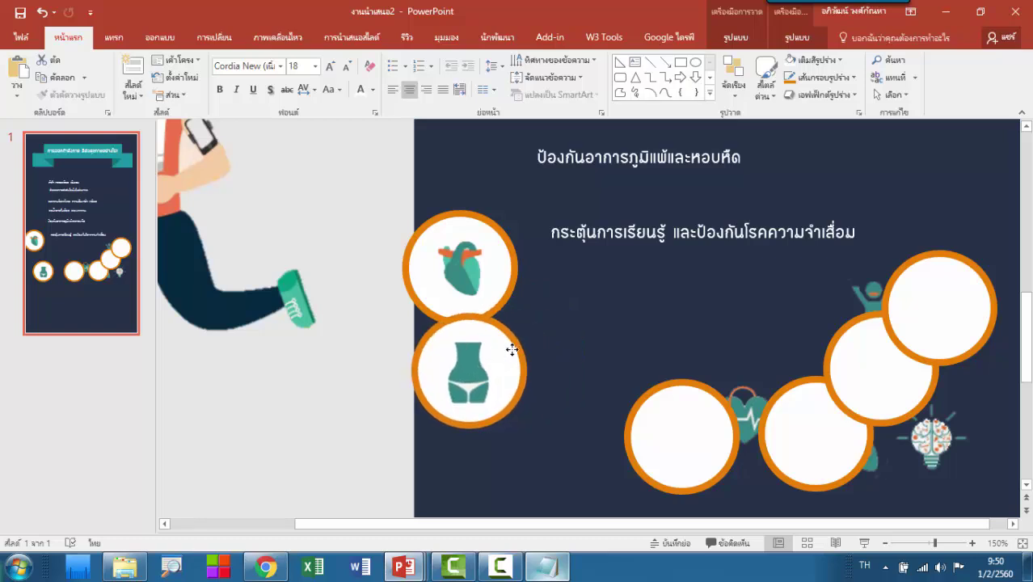
Send the middle circle behind, centre the stethoscope heart icon in it, and move them down-left.
{"action": "left_click", "coordinate": [715, 416]}
{"action": "left_click_drag", "start_coordinate": [681, 357], "coordinate": [680, 360]}
{"action": "right_click", "coordinate": [680, 360]}
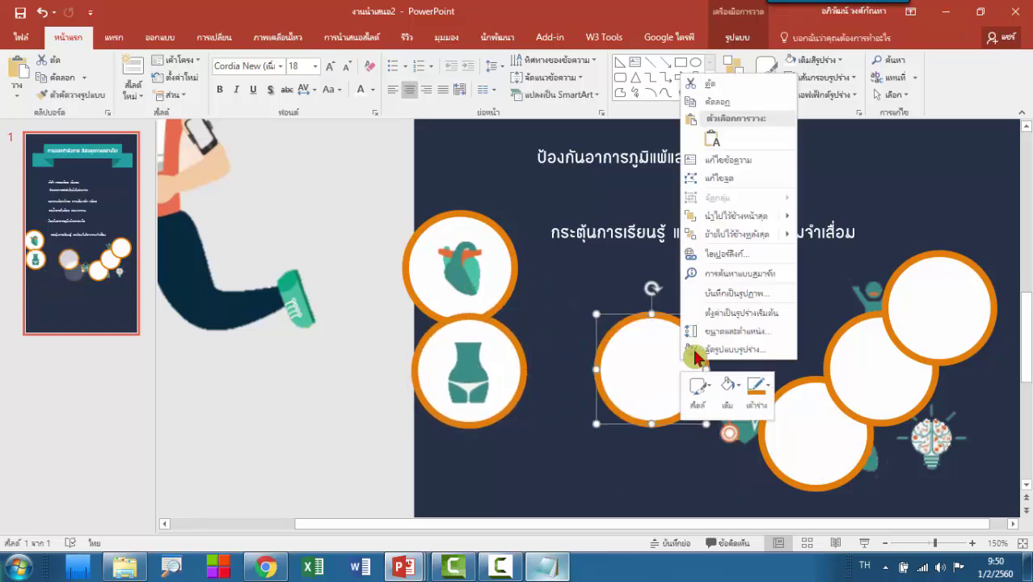
{"action": "left_click", "coordinate": [743, 242]}
{"action": "left_click_drag", "start_coordinate": [742, 402], "coordinate": [653, 356]}
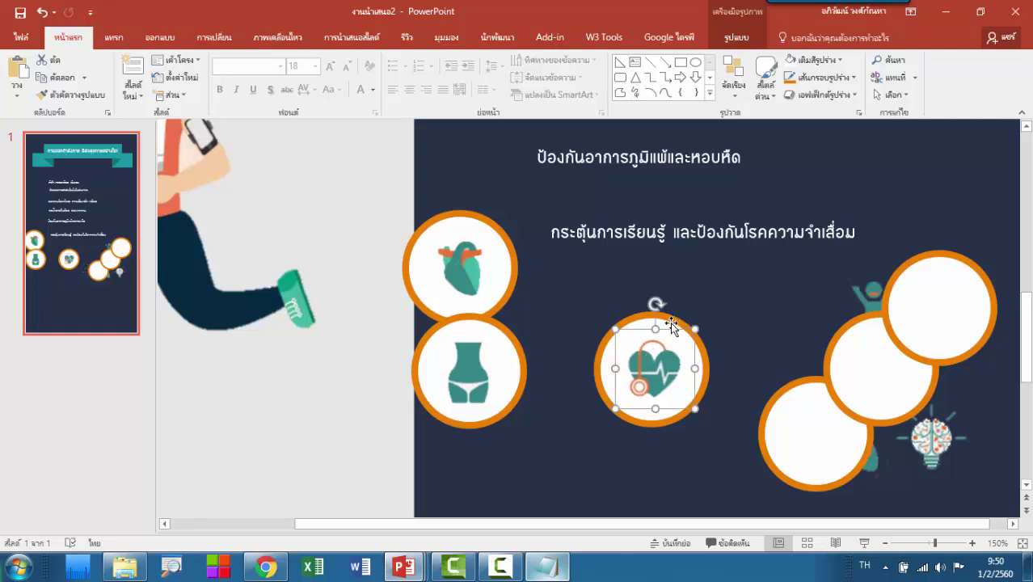
{"action": "left_click", "coordinate": [678, 338], "text": "shift"}
{"action": "left_click_drag", "start_coordinate": [678, 339], "coordinate": [631, 397]}
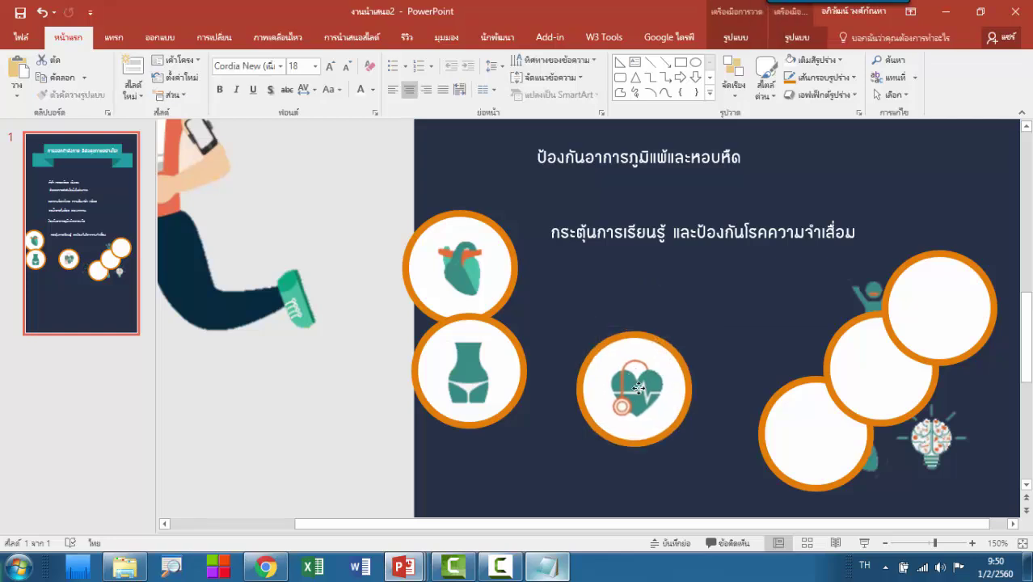
{"action": "left_click", "coordinate": [729, 346]}
Put the lungs icon inside a white circle, group them, and move the group up-left.
{"action": "left_click_drag", "start_coordinate": [783, 397], "coordinate": [744, 340]}
{"action": "right_click", "coordinate": [744, 340]}
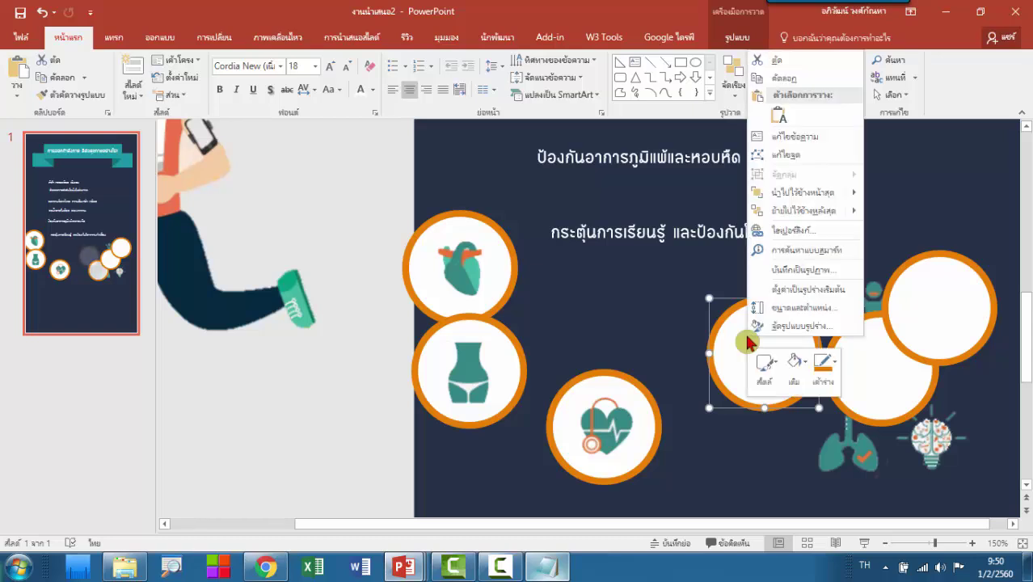
{"action": "left_click", "coordinate": [792, 208]}
{"action": "left_click_drag", "start_coordinate": [844, 446], "coordinate": [756, 353]}
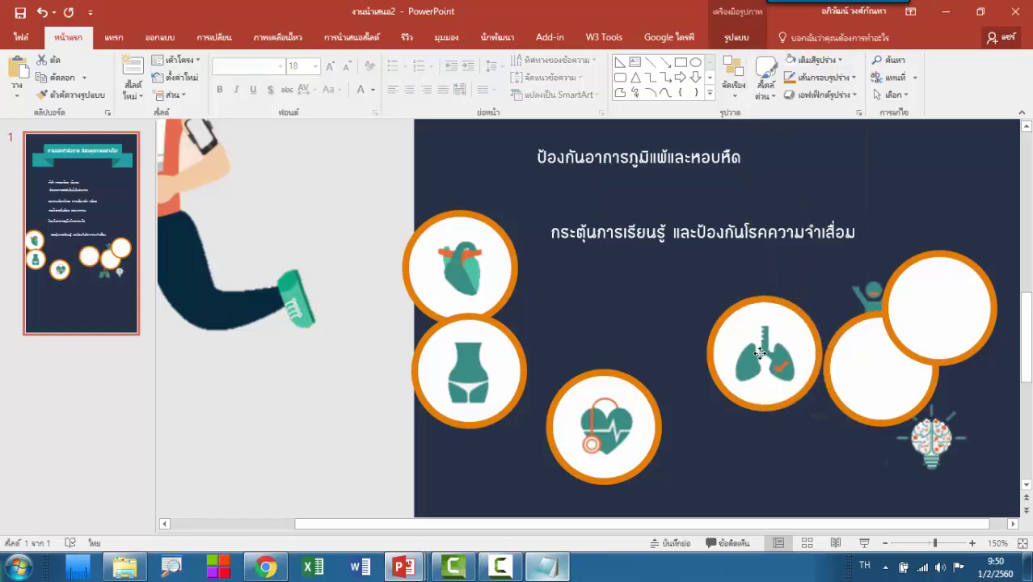
{"action": "left_click", "coordinate": [723, 343], "text": "shift"}
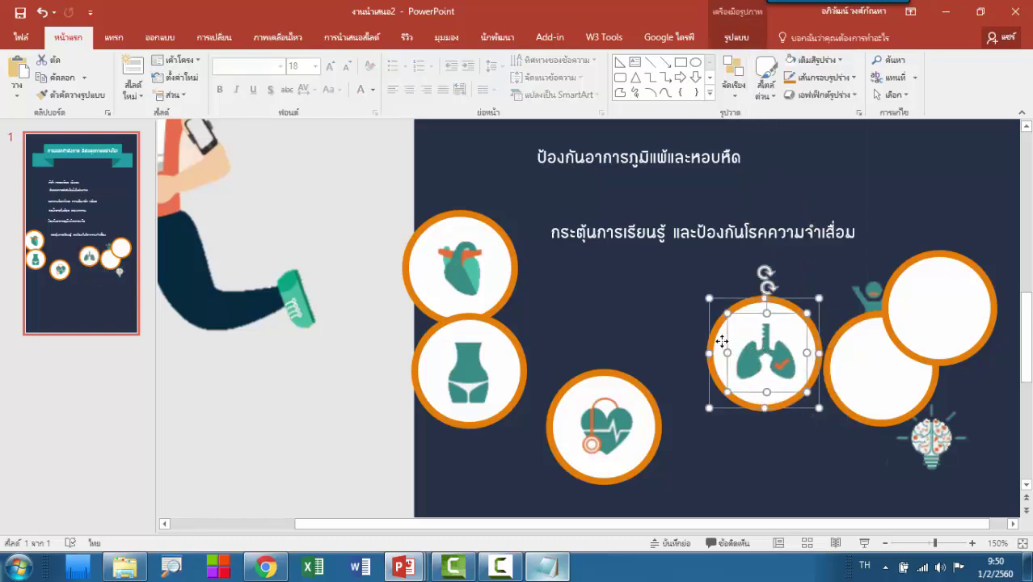
{"action": "key", "text": "ctrl+g"}
{"action": "left_click_drag", "start_coordinate": [735, 336], "coordinate": [641, 299]}
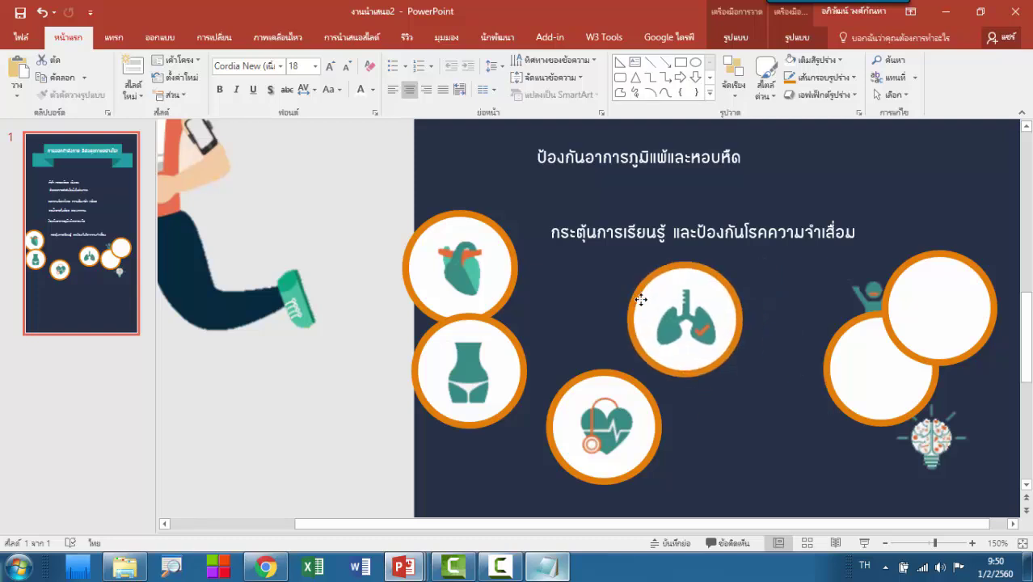
Group the light-bulb brain icon with its circle beside the stethoscope circle.
{"action": "left_click_drag", "start_coordinate": [937, 311], "coordinate": [780, 426]}
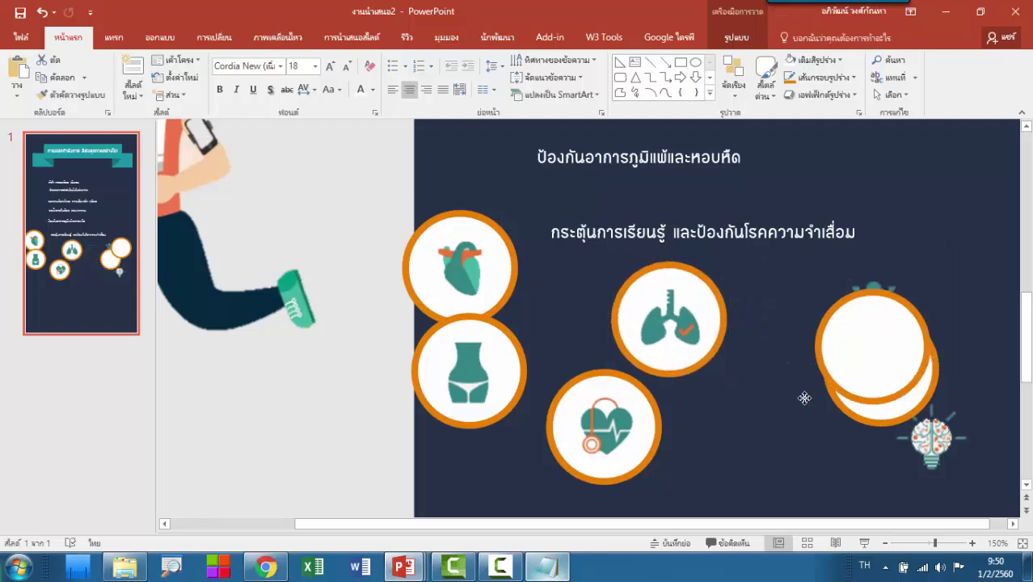
{"action": "left_click", "coordinate": [929, 456]}
{"action": "left_click", "coordinate": [774, 458]}
{"action": "right_click", "coordinate": [774, 459]}
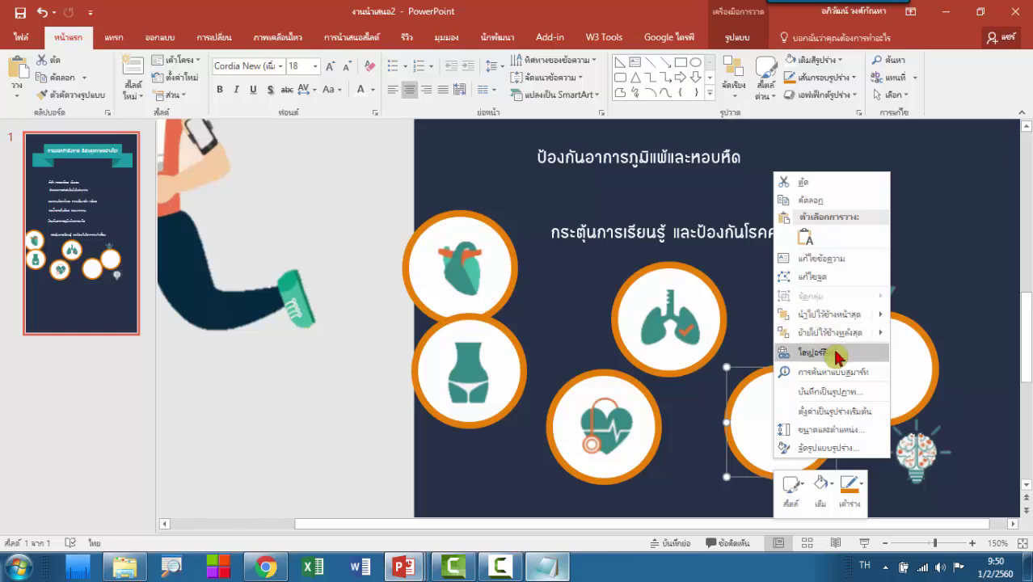
{"action": "left_click", "coordinate": [832, 332]}
{"action": "left_click_drag", "start_coordinate": [917, 467], "coordinate": [777, 418]}
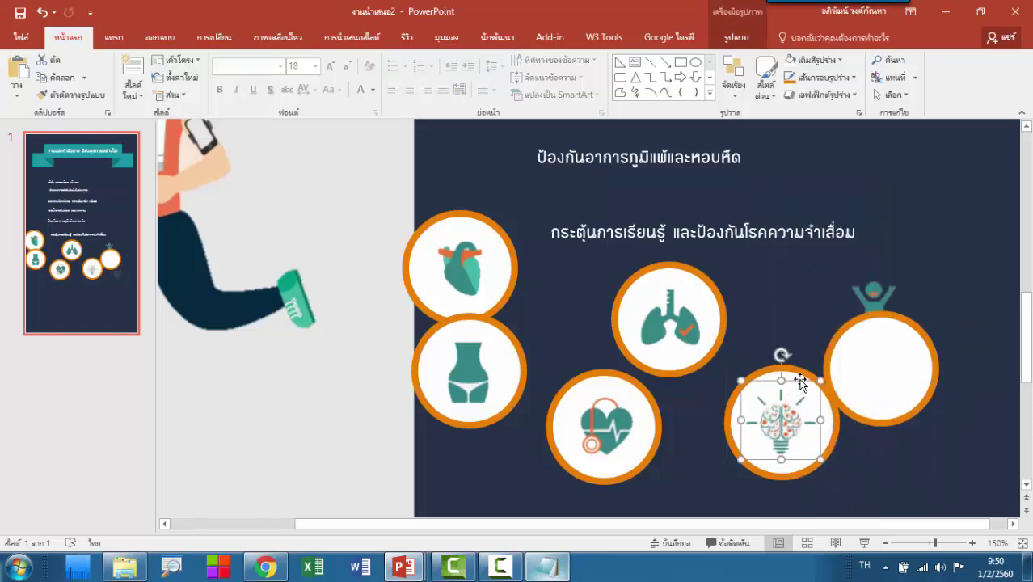
{"action": "left_click", "coordinate": [799, 374], "text": "shift"}
{"action": "key", "text": "ctrl+g"}
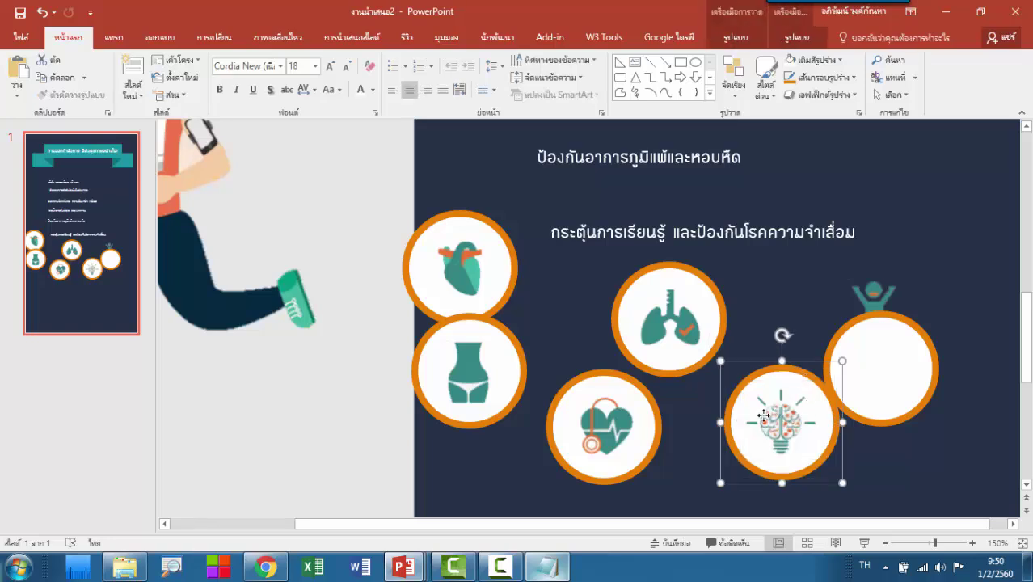
{"action": "left_click_drag", "start_coordinate": [763, 415], "coordinate": [716, 427]}
Send the last circle behind the person icon, centre the icon in it, and select both.
{"action": "right_click", "coordinate": [877, 358]}
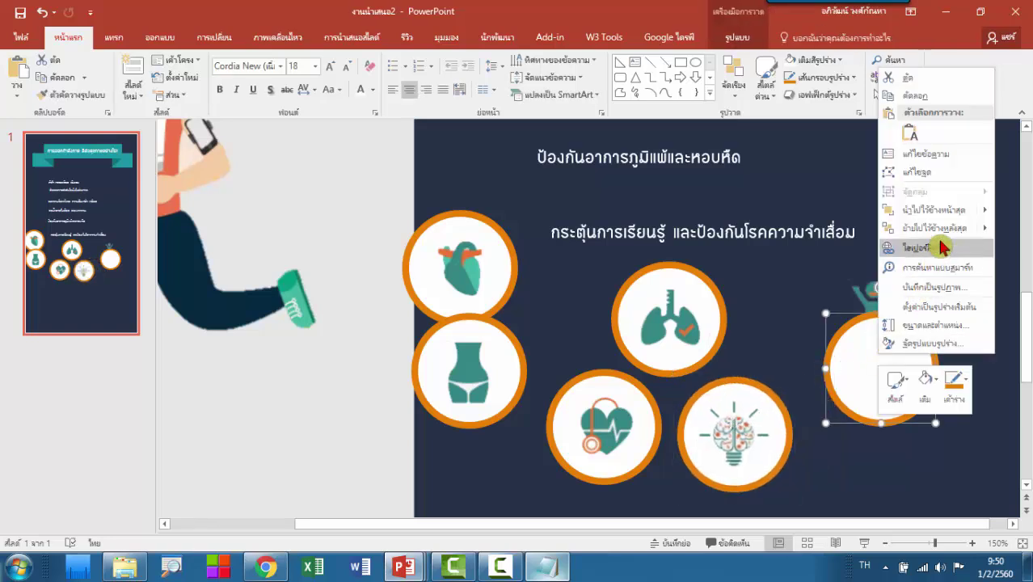
{"action": "left_click", "coordinate": [929, 228]}
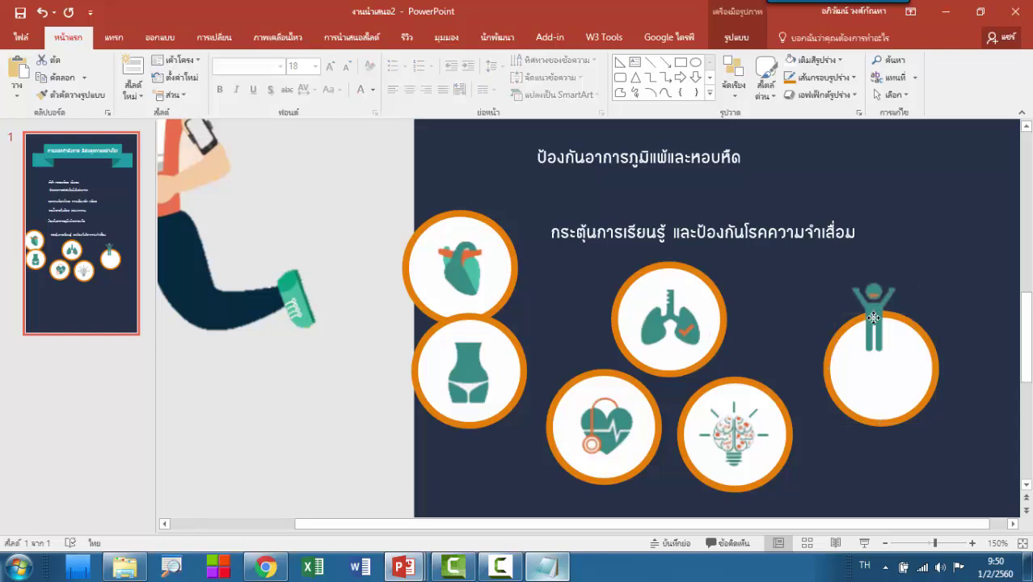
{"action": "left_click_drag", "start_coordinate": [871, 305], "coordinate": [875, 356]}
{"action": "left_click", "coordinate": [875, 356]}
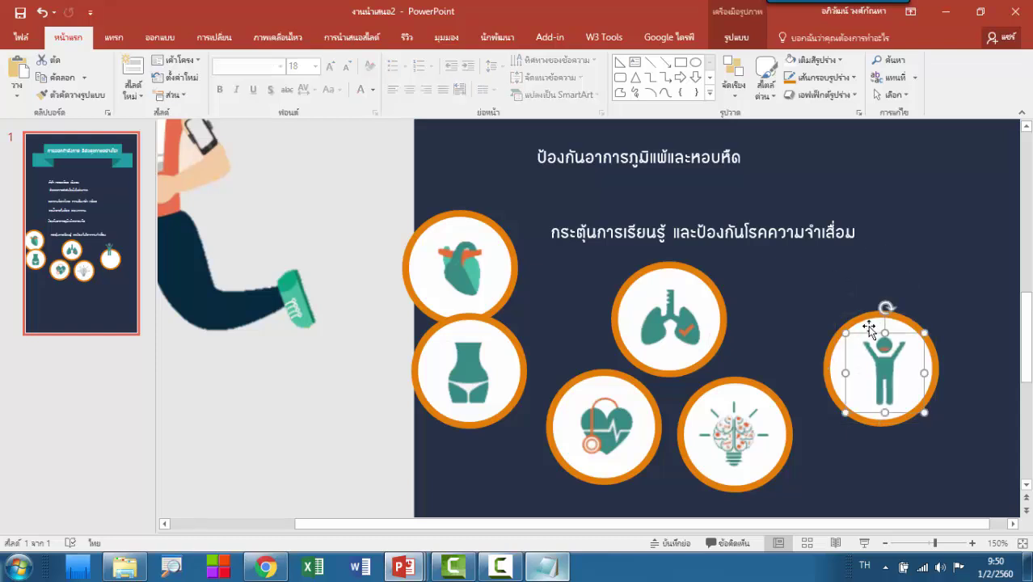
{"action": "left_click", "coordinate": [863, 323], "text": "shift"}
{"action": "scroll", "coordinate": [661, 315], "scroll_direction": "down", "scroll_amount": 5}
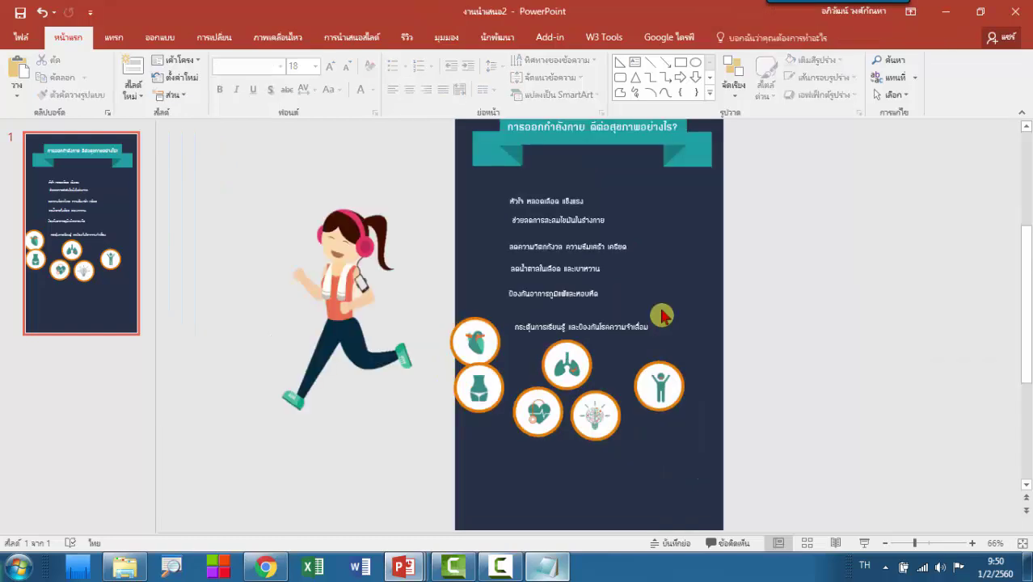
{"action": "scroll", "coordinate": [607, 273], "scroll_direction": "down", "scroll_amount": 2}
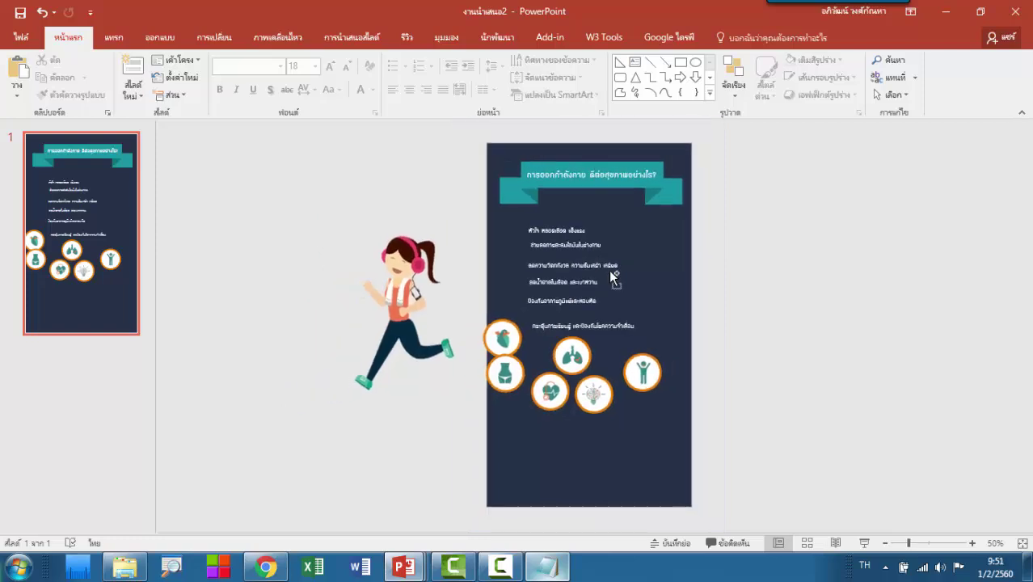
{"action": "scroll", "coordinate": [612, 277], "scroll_direction": "up", "scroll_amount": 3}
Move the heart circle to the top left and shift the fat-reduction caption right.
{"action": "scroll", "coordinate": [612, 277], "scroll_direction": "up", "scroll_amount": 2}
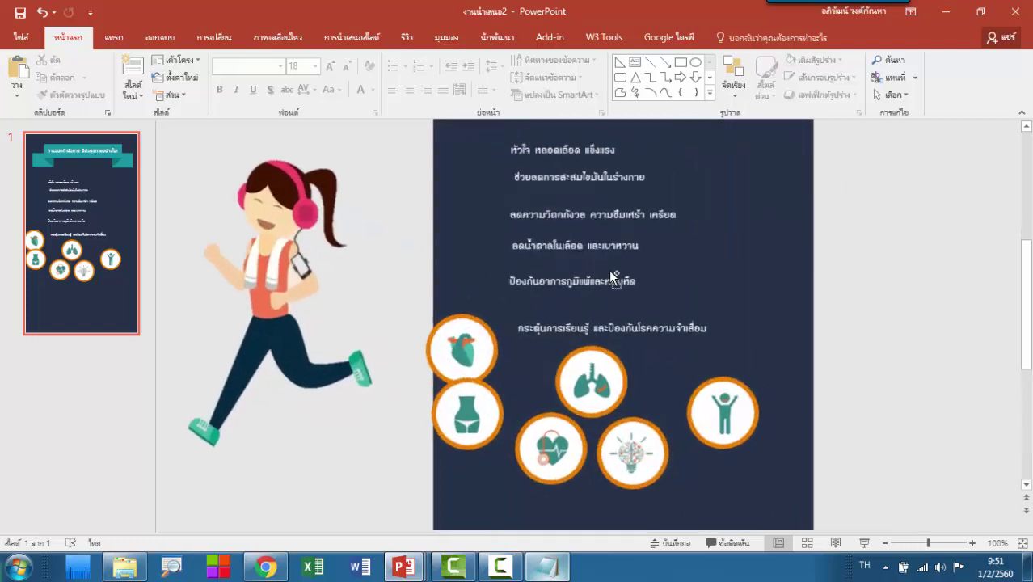
{"action": "scroll", "coordinate": [612, 277], "scroll_direction": "up", "scroll_amount": 1}
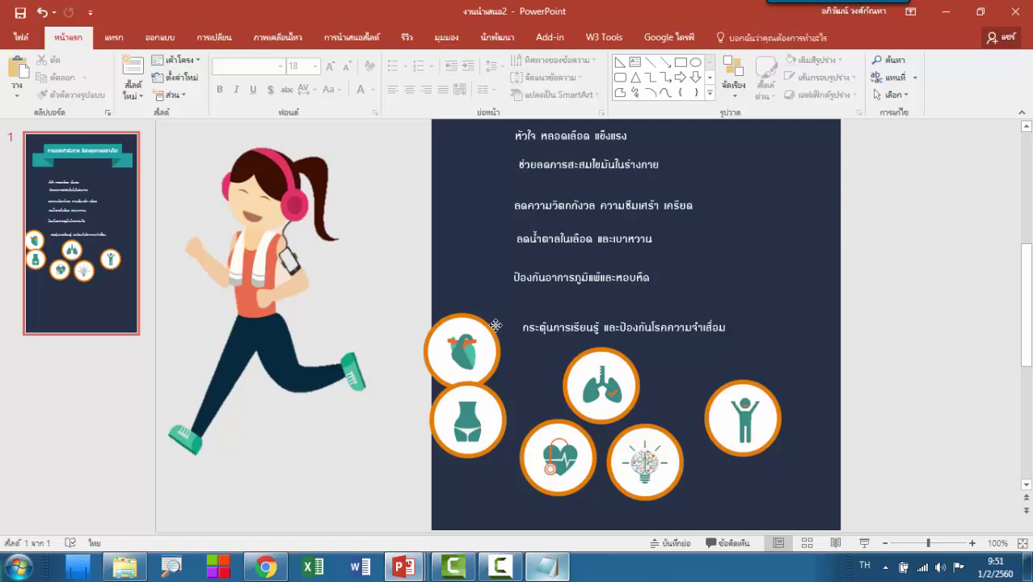
{"action": "mouse_move", "coordinate": [496, 325]}
{"action": "left_mouse_down"}
{"action": "mouse_move", "coordinate": [537, 222]}
{"action": "mouse_move", "coordinate": [520, 176]}
{"action": "mouse_move", "coordinate": [529, 172]}
{"action": "left_mouse_up"}
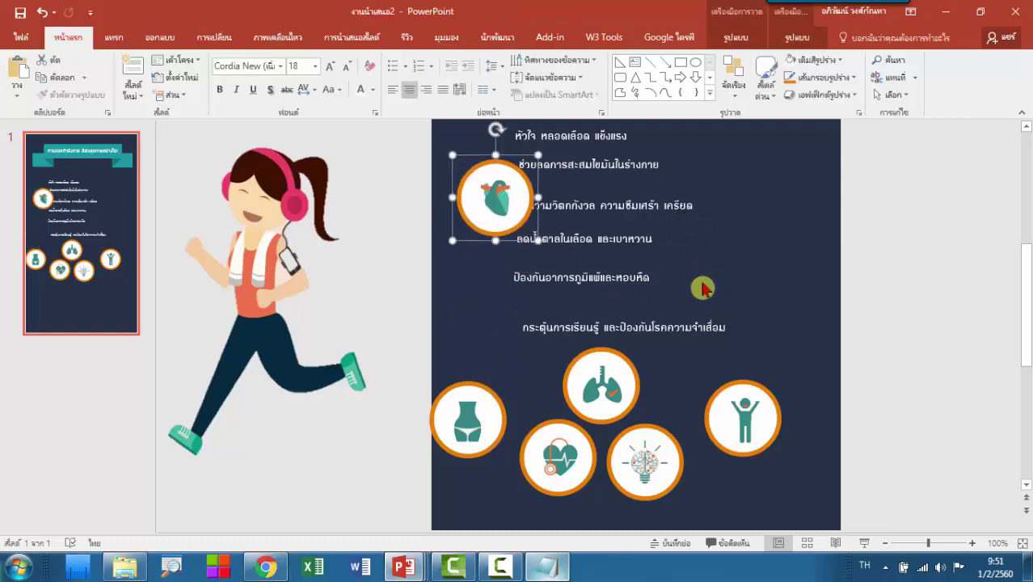
{"action": "scroll", "coordinate": [702, 288], "scroll_direction": "up", "scroll_amount": 1}
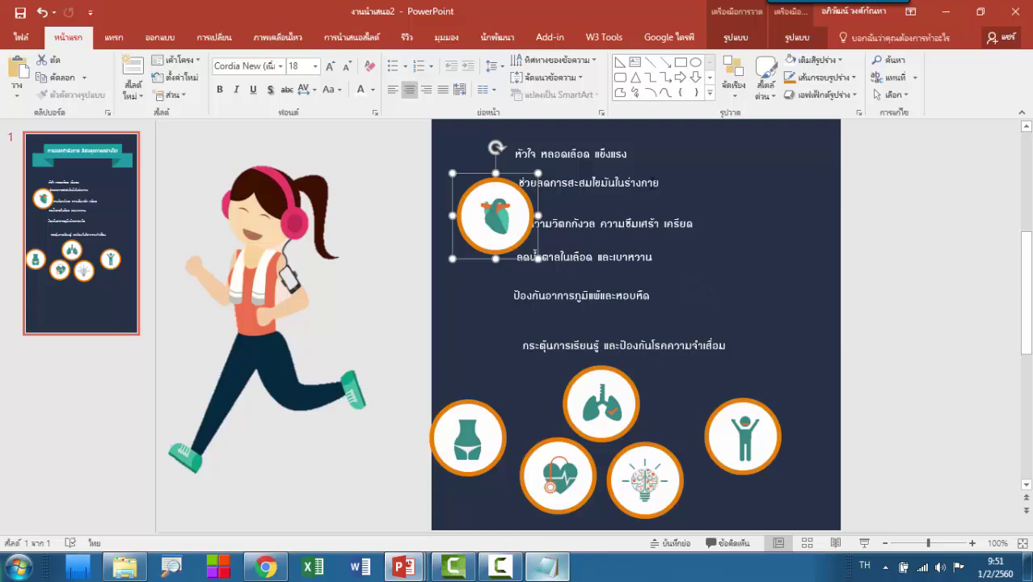
{"action": "scroll", "coordinate": [669, 252], "scroll_direction": "up", "scroll_amount": 1}
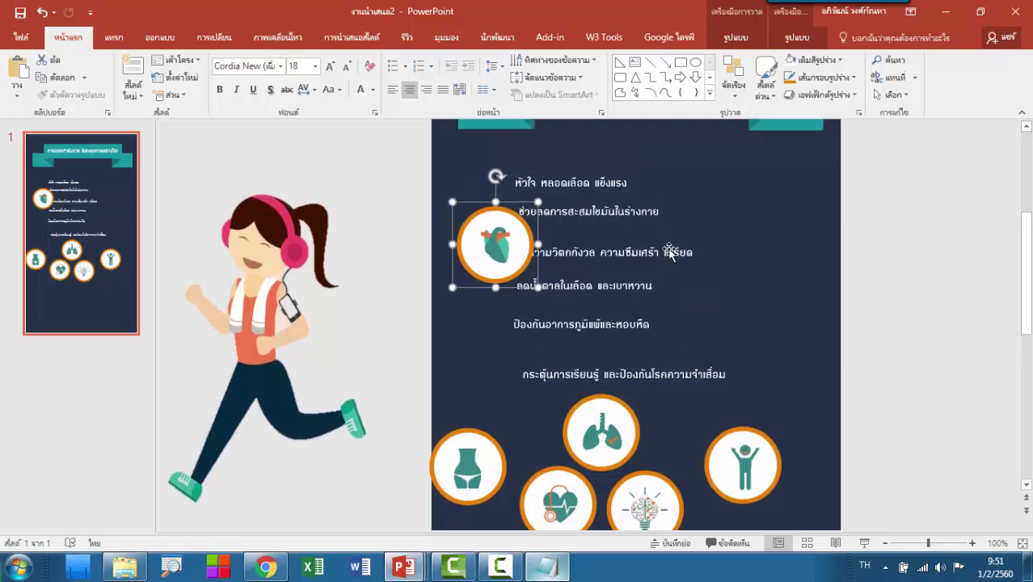
{"action": "scroll", "coordinate": [536, 309], "scroll_direction": "up", "scroll_amount": 2}
{"action": "left_click", "coordinate": [623, 208]}
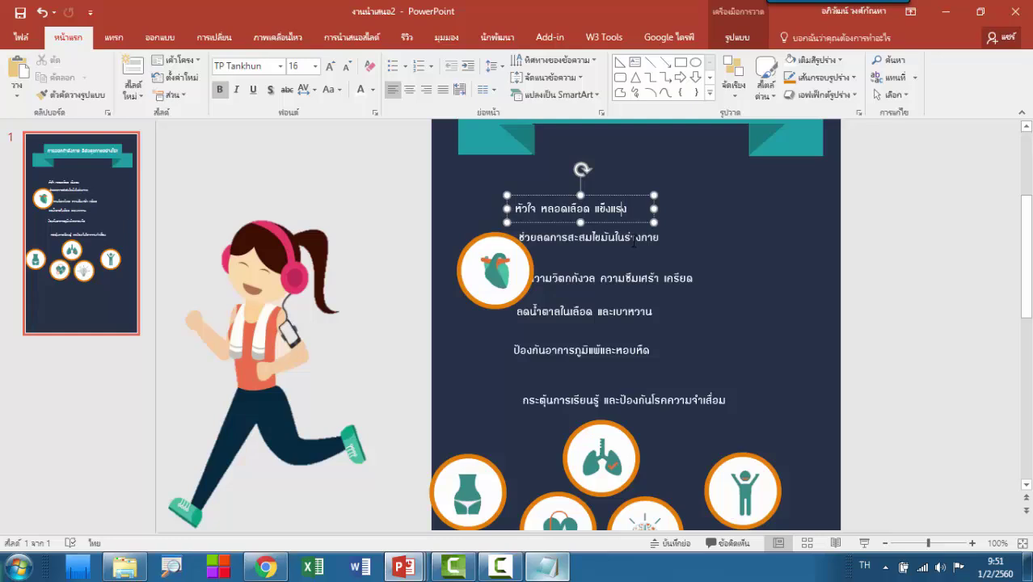
{"action": "left_click", "coordinate": [622, 252]}
{"action": "left_click_drag", "start_coordinate": [598, 251], "coordinate": [747, 257]}
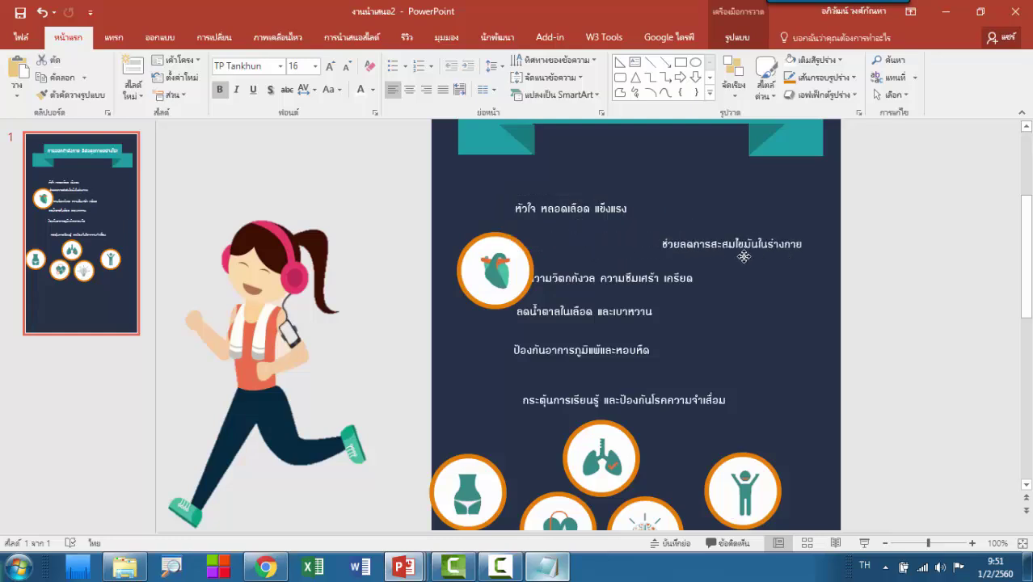
{"action": "left_click_drag", "start_coordinate": [502, 273], "coordinate": [493, 255]}
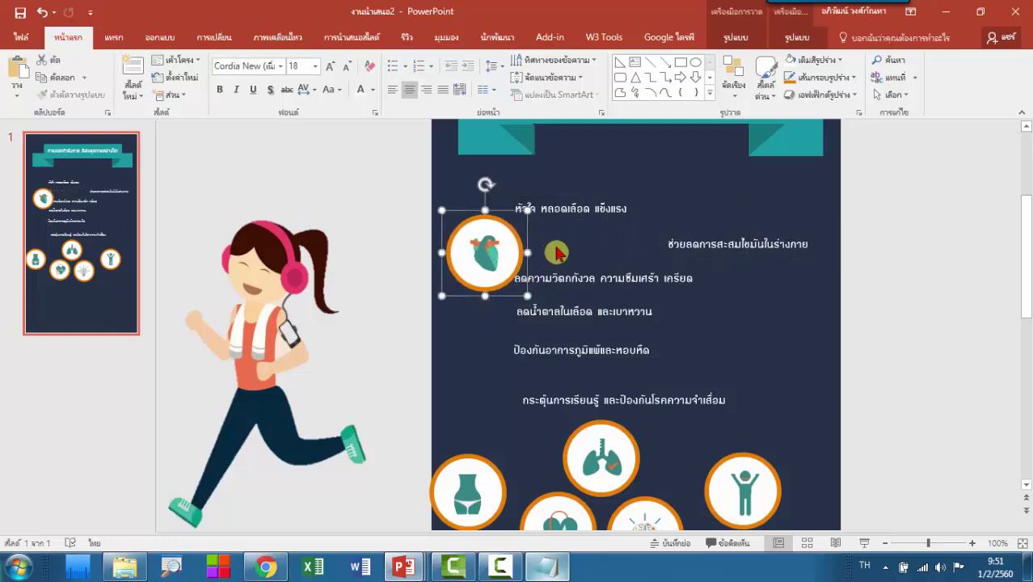
Place the heart caption under the heart icon, wrapping แข็งแรง onto a narrower second line.
{"action": "left_click", "coordinate": [592, 210]}
{"action": "left_click_drag", "start_coordinate": [563, 224], "coordinate": [494, 313]}
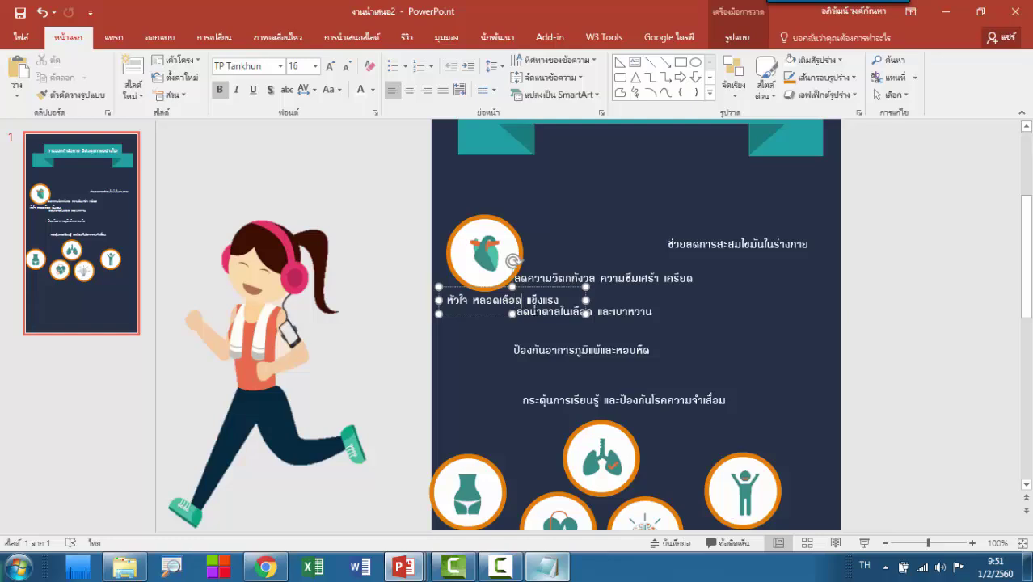
{"action": "key", "text": "Return"}
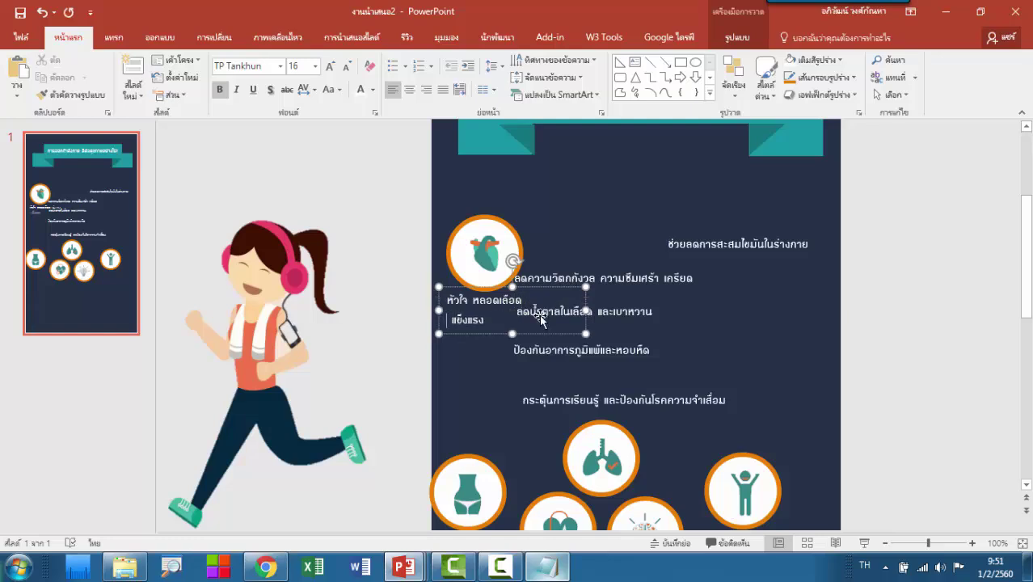
{"action": "left_click_drag", "start_coordinate": [584, 311], "coordinate": [529, 311]}
{"action": "left_click", "coordinate": [848, 343]}
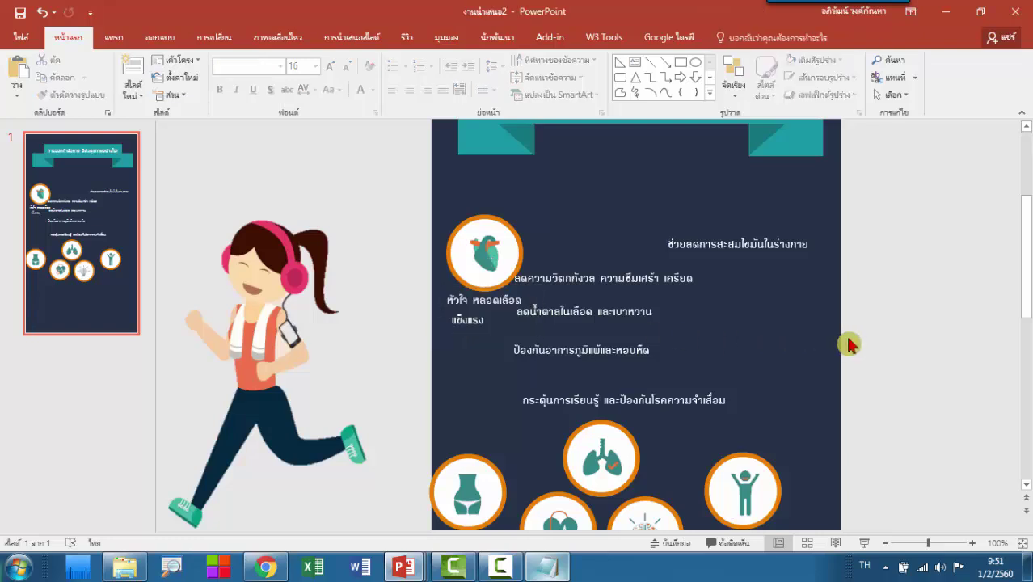
Move the stress-reduction caption to the right and lower down.
{"action": "left_click", "coordinate": [673, 284]}
{"action": "left_click_drag", "start_coordinate": [673, 284], "coordinate": [742, 303]}
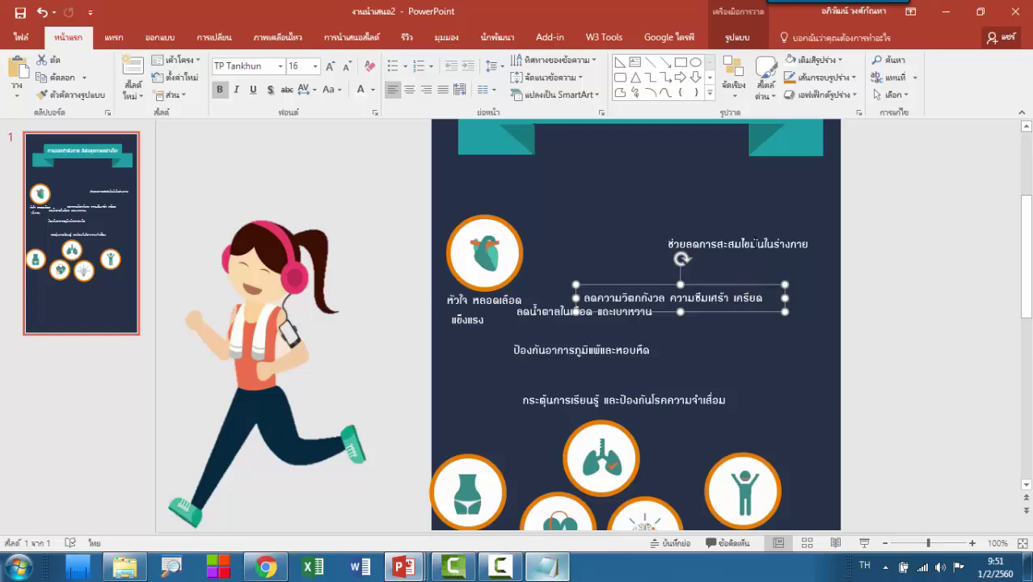
{"action": "left_click", "coordinate": [753, 243]}
{"action": "left_click", "coordinate": [729, 301]}
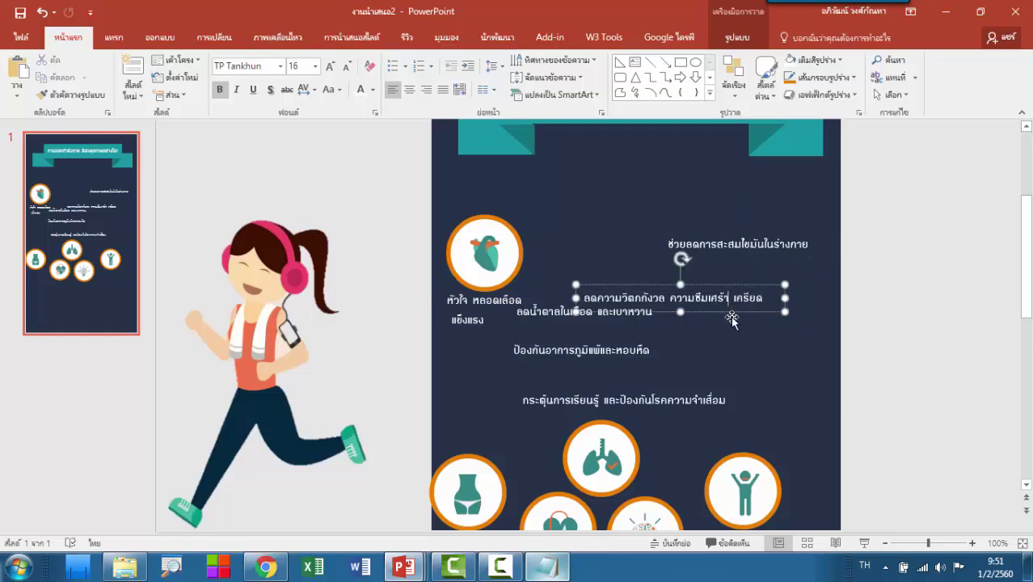
{"action": "left_click_drag", "start_coordinate": [734, 312], "coordinate": [722, 367]}
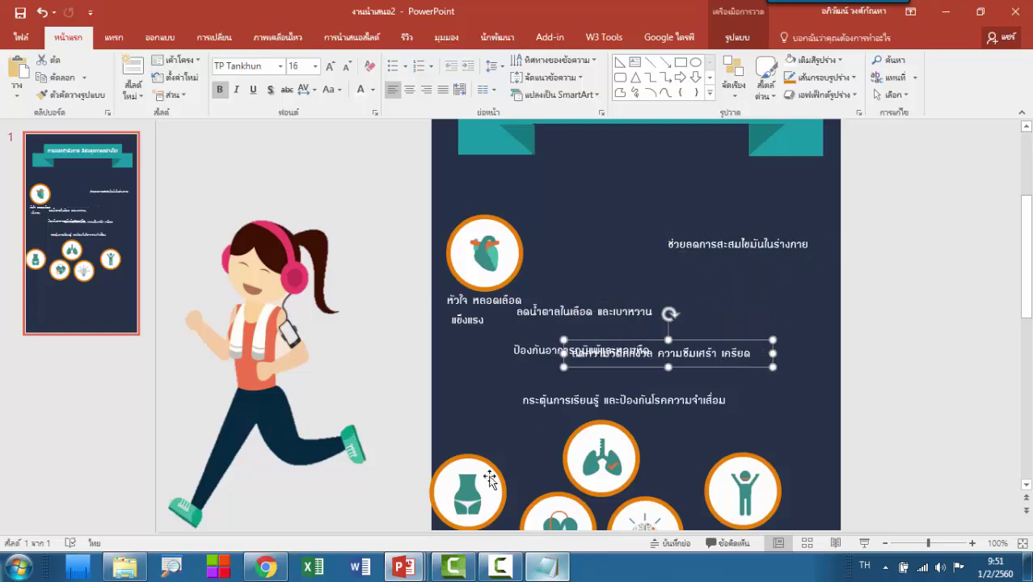
Put the waist icon top right with the fat-reduction caption beneath, ในร่างกาย on line two.
{"action": "left_click_drag", "start_coordinate": [490, 478], "coordinate": [755, 258]}
{"action": "left_click", "coordinate": [697, 249]}
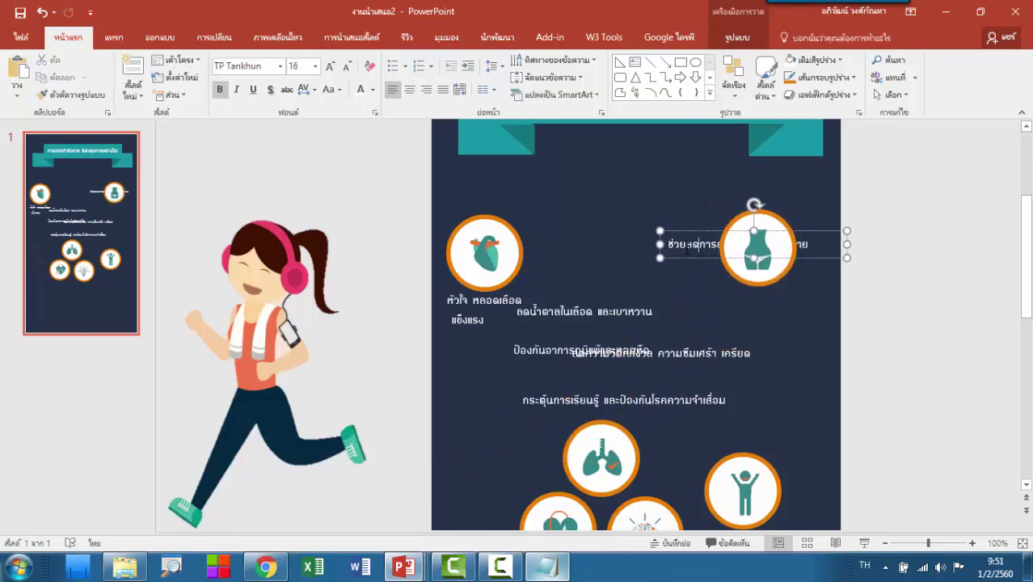
{"action": "left_click_drag", "start_coordinate": [685, 257], "coordinate": [707, 310]}
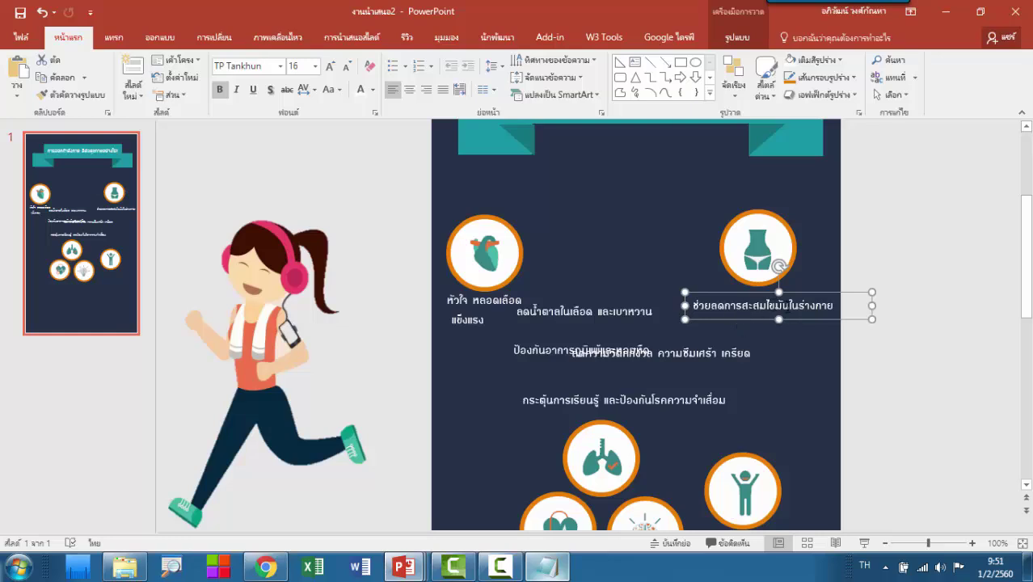
{"action": "left_click", "coordinate": [800, 315]}
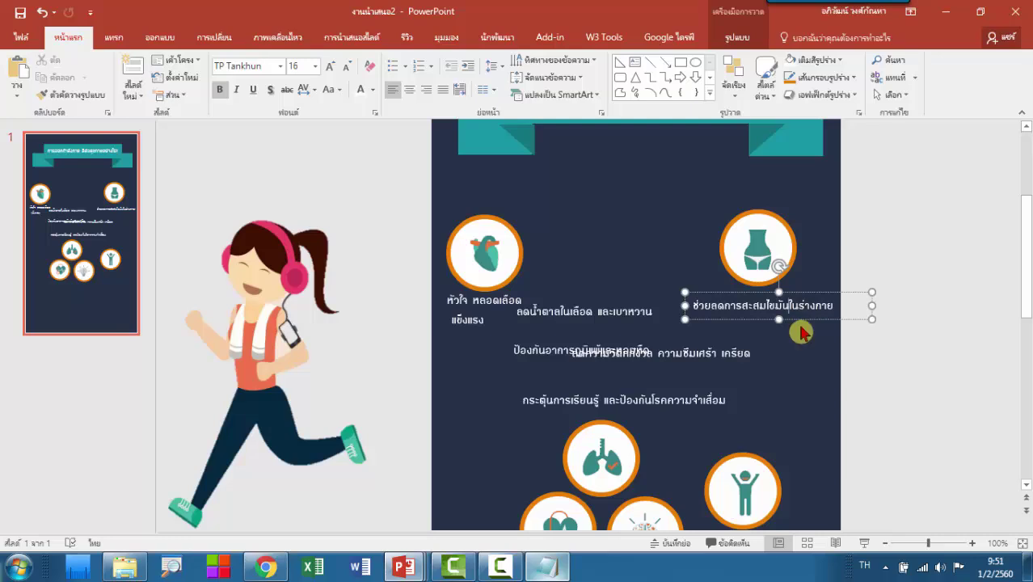
{"action": "key", "text": "Return"}
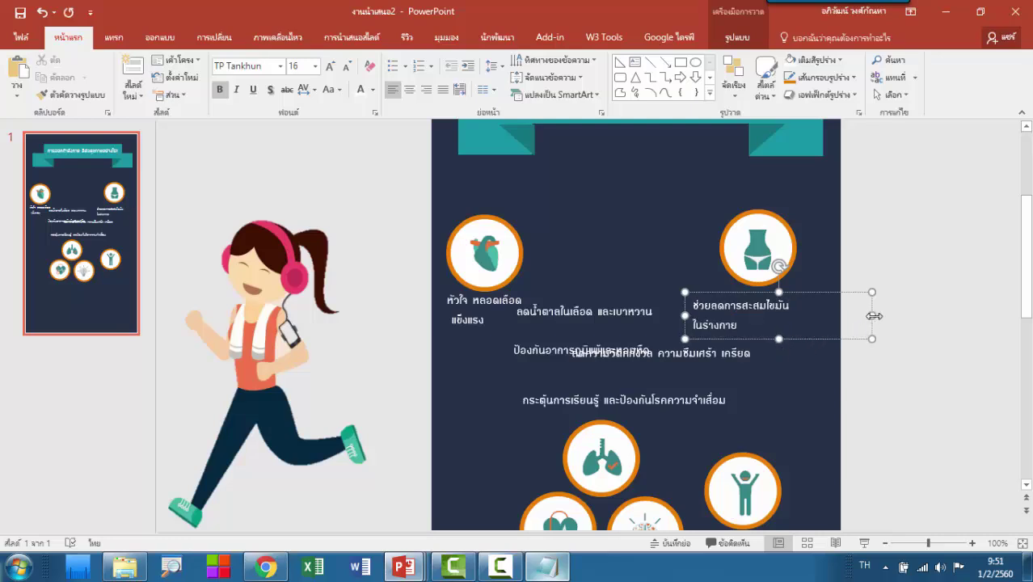
{"action": "mouse_move", "coordinate": [873, 316]}
{"action": "left_mouse_down"}
{"action": "mouse_move", "coordinate": [802, 316]}
{"action": "mouse_move", "coordinate": [812, 333]}
{"action": "left_mouse_up"}
{"action": "left_click", "coordinate": [806, 338]}
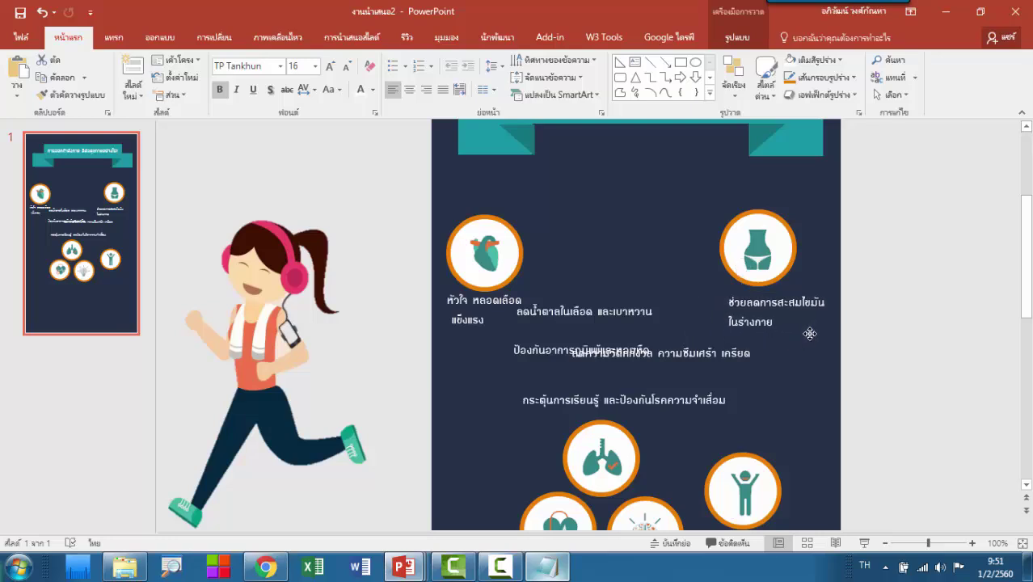
{"action": "left_click", "coordinate": [741, 429]}
{"action": "scroll", "coordinate": [740, 429], "scroll_direction": "down", "scroll_amount": 1}
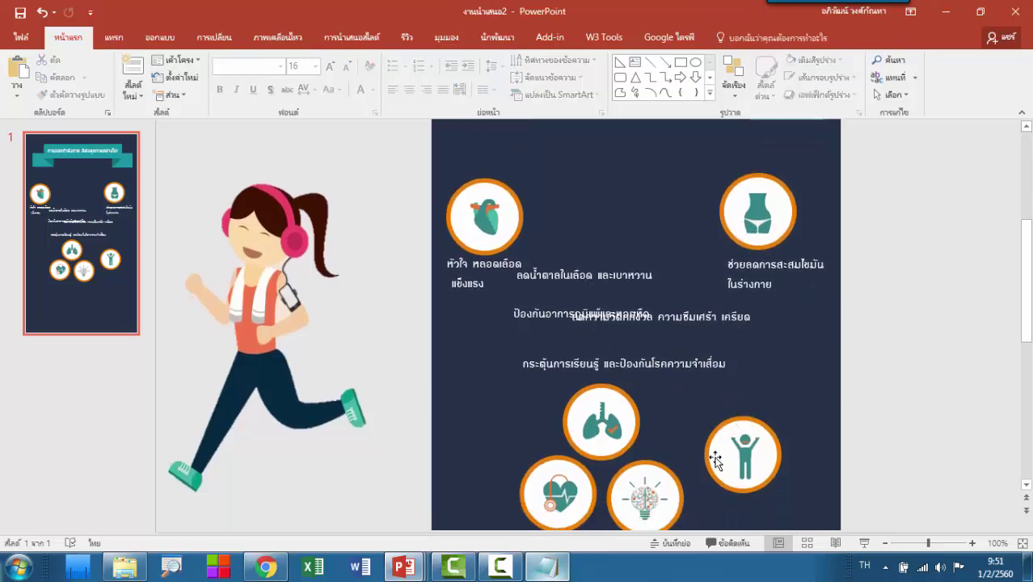
Move the heart-monitor icon left with its blood-sugar caption beneath in a narrower box.
{"action": "mouse_move", "coordinate": [560, 489]}
{"action": "left_mouse_down"}
{"action": "mouse_move", "coordinate": [538, 485]}
{"action": "mouse_move", "coordinate": [505, 422]}
{"action": "mouse_move", "coordinate": [492, 345]}
{"action": "left_mouse_up"}
{"action": "left_click", "coordinate": [596, 274]}
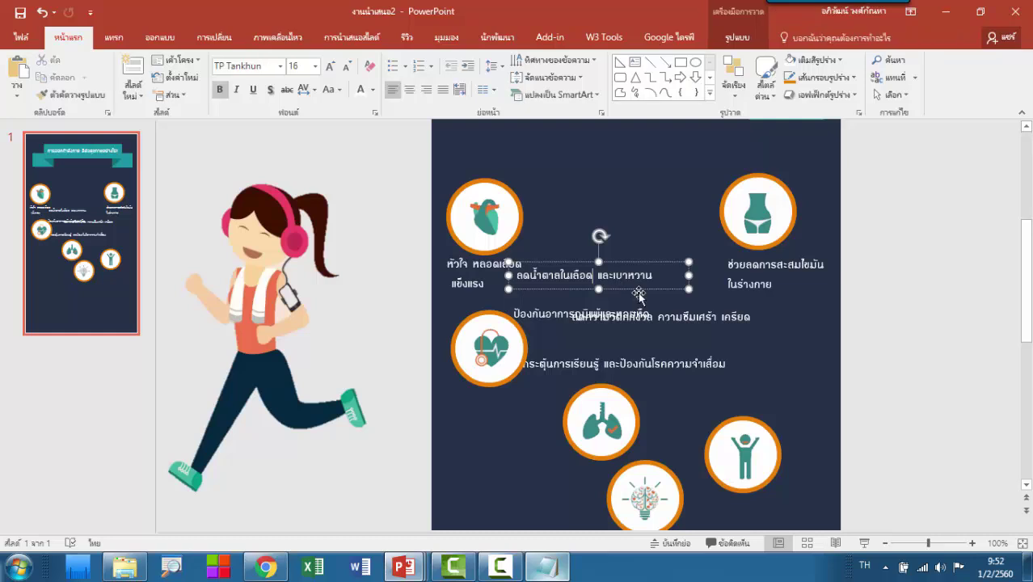
{"action": "left_click_drag", "start_coordinate": [639, 302], "coordinate": [573, 412]}
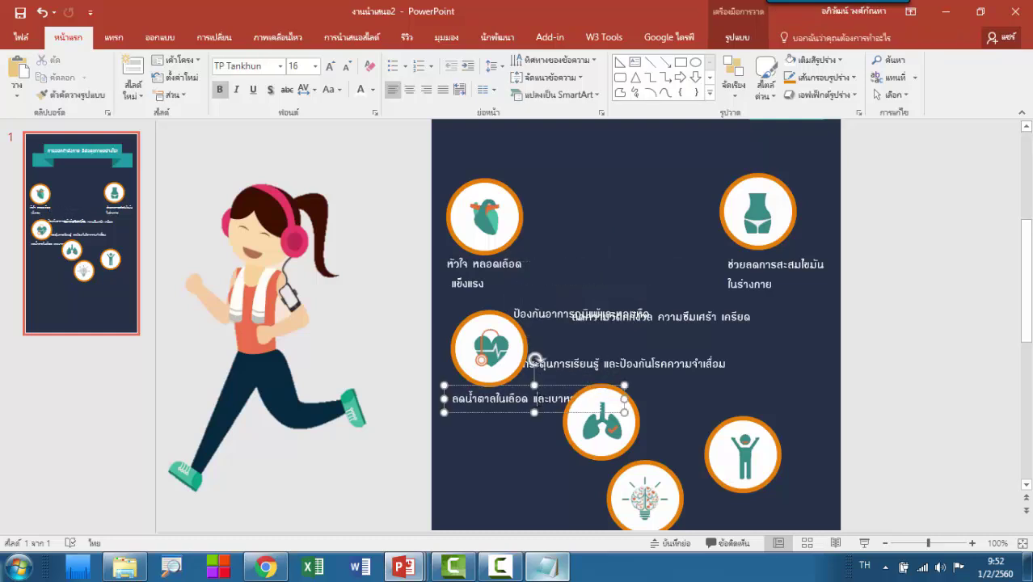
{"action": "key", "text": "ctrl+z"}
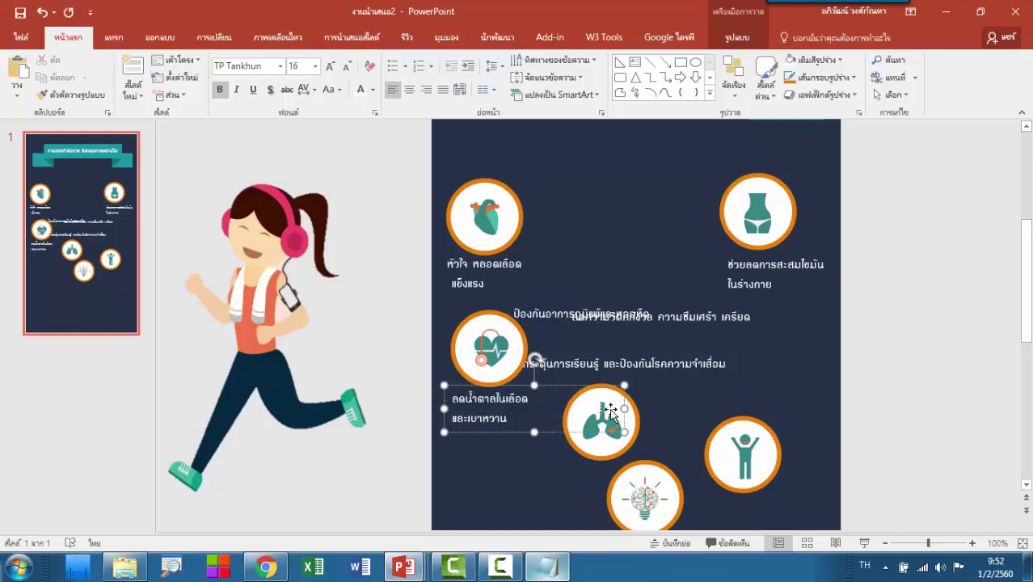
{"action": "left_click_drag", "start_coordinate": [623, 406], "coordinate": [536, 410]}
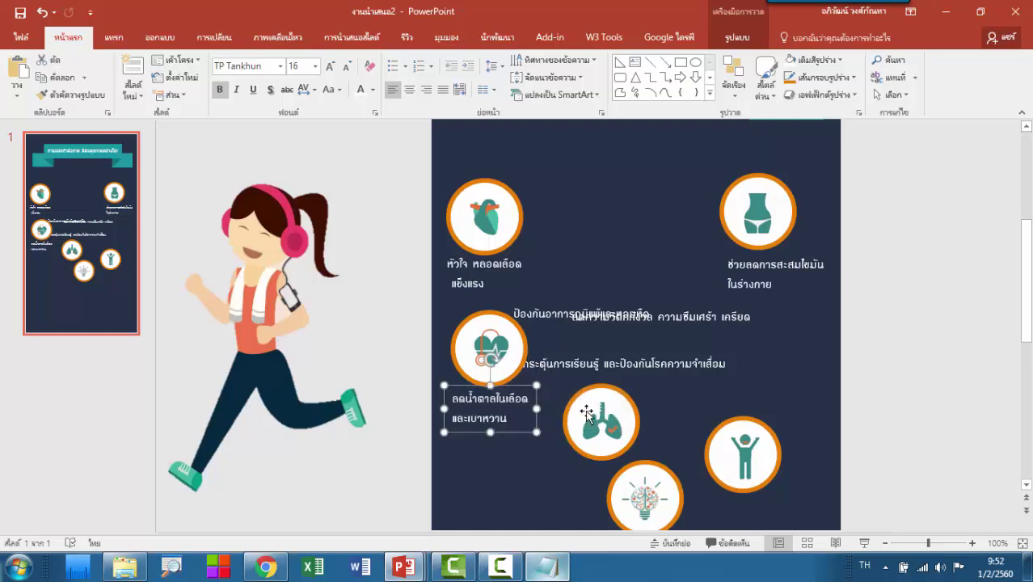
Place the lungs icon lower left with its caption under it, และหอบหืด on a second line.
{"action": "left_click", "coordinate": [547, 307]}
{"action": "mouse_move", "coordinate": [561, 303]}
{"action": "left_mouse_down"}
{"action": "mouse_move", "coordinate": [572, 283]}
{"action": "mouse_move", "coordinate": [515, 441]}
{"action": "left_mouse_up"}
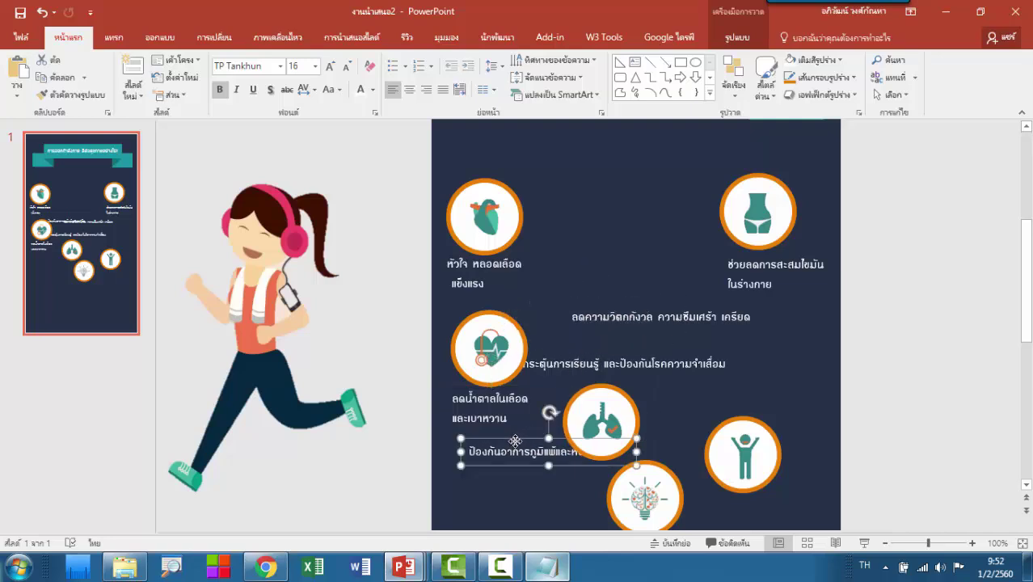
{"action": "scroll", "coordinate": [515, 443], "scroll_direction": "down", "scroll_amount": 1}
{"action": "scroll", "coordinate": [514, 443], "scroll_direction": "down", "scroll_amount": 1}
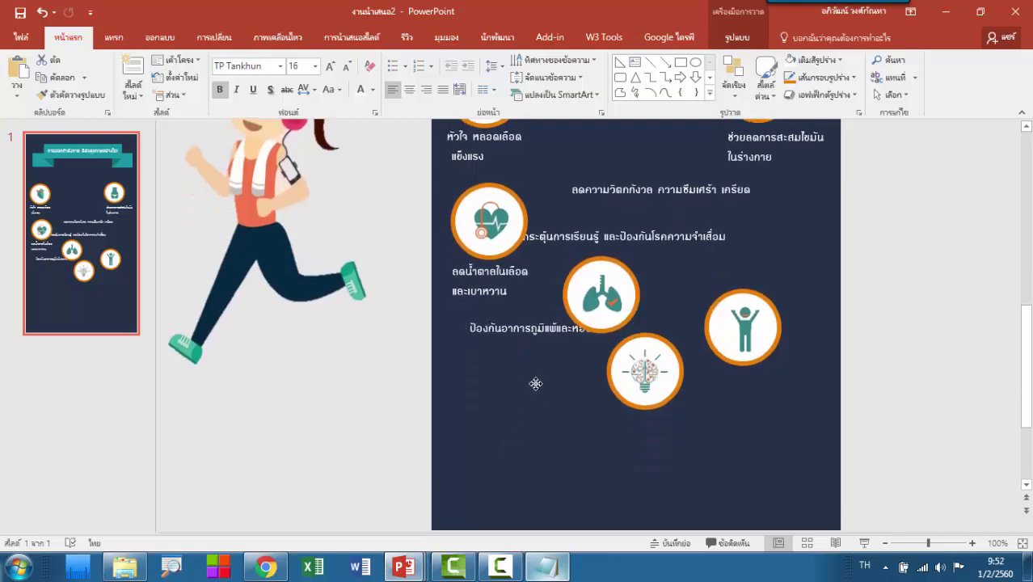
{"action": "left_click_drag", "start_coordinate": [525, 327], "coordinate": [557, 433]}
{"action": "left_click_drag", "start_coordinate": [601, 309], "coordinate": [491, 363]}
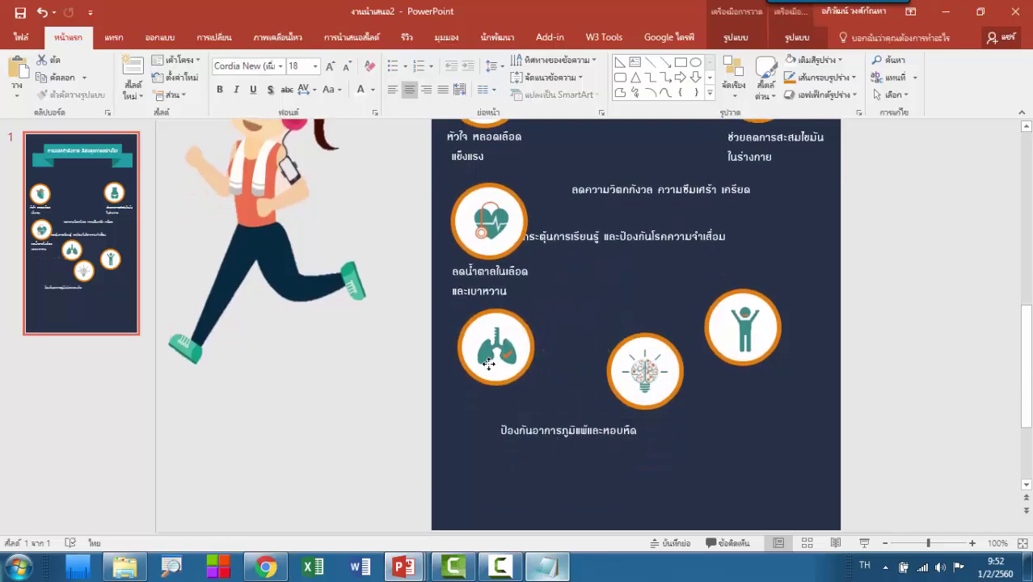
{"action": "key", "text": "Right"}
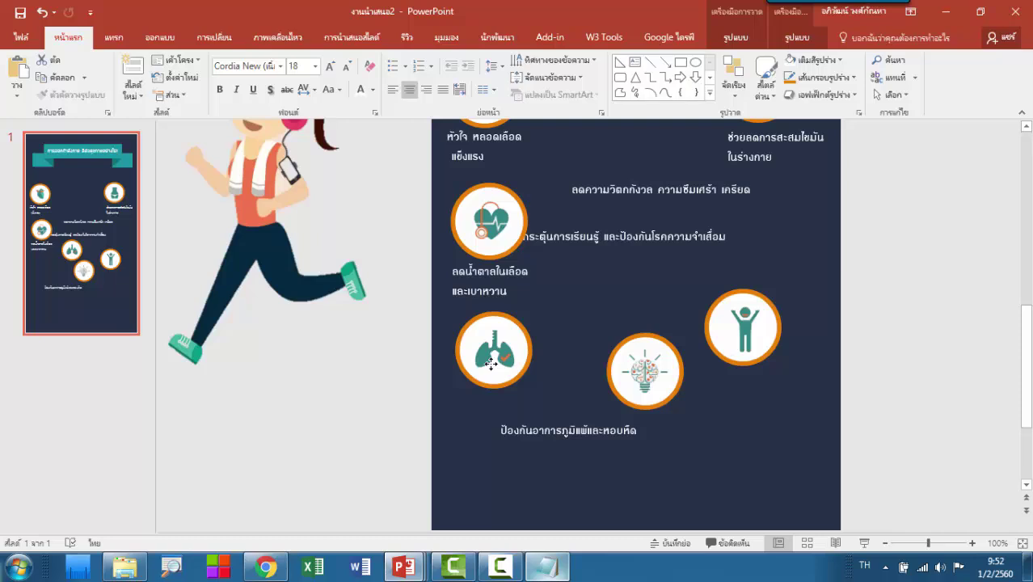
{"action": "left_click_drag", "start_coordinate": [491, 363], "coordinate": [491, 371]}
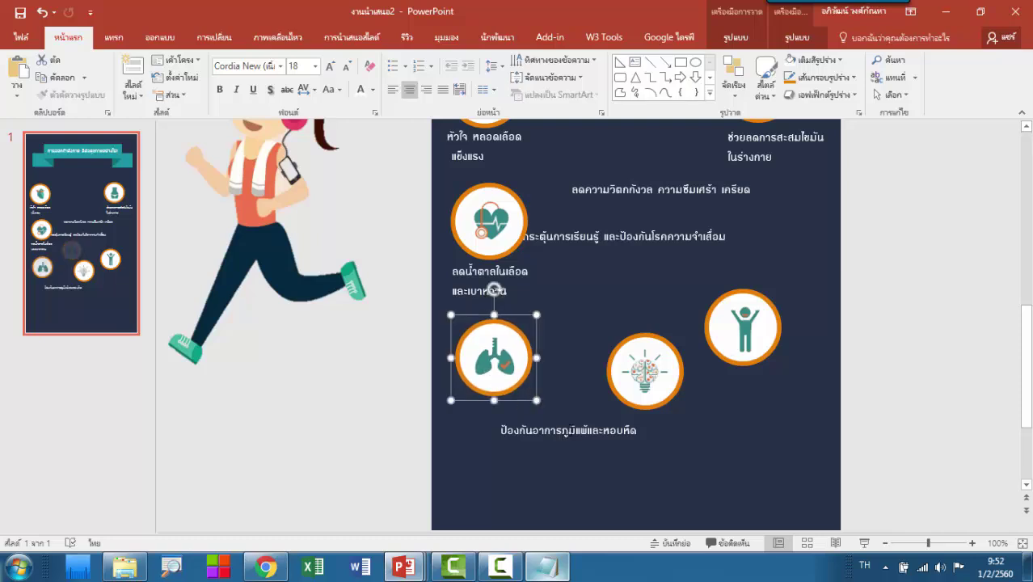
{"action": "left_click", "coordinate": [578, 431]}
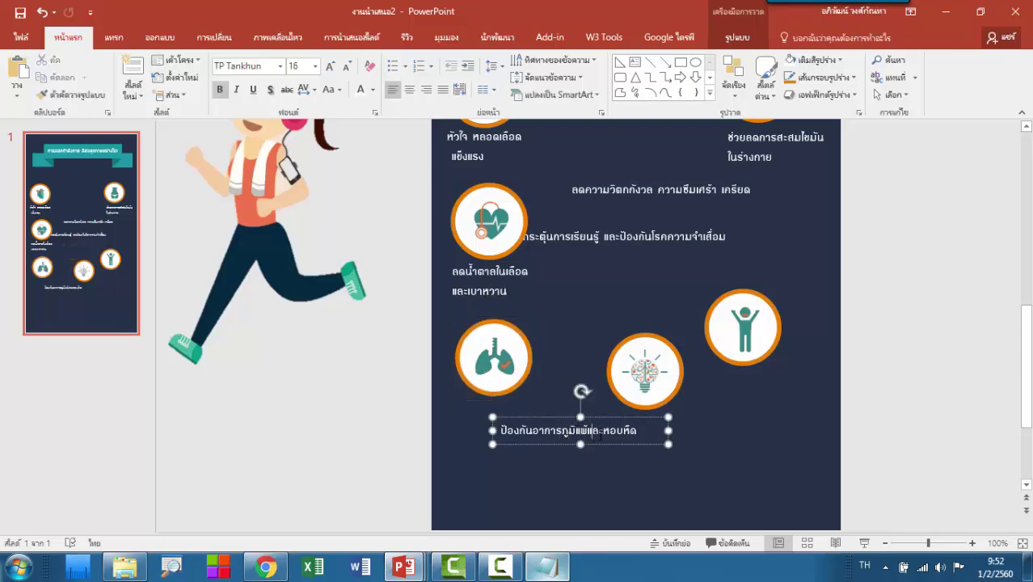
{"action": "key", "text": "Return"}
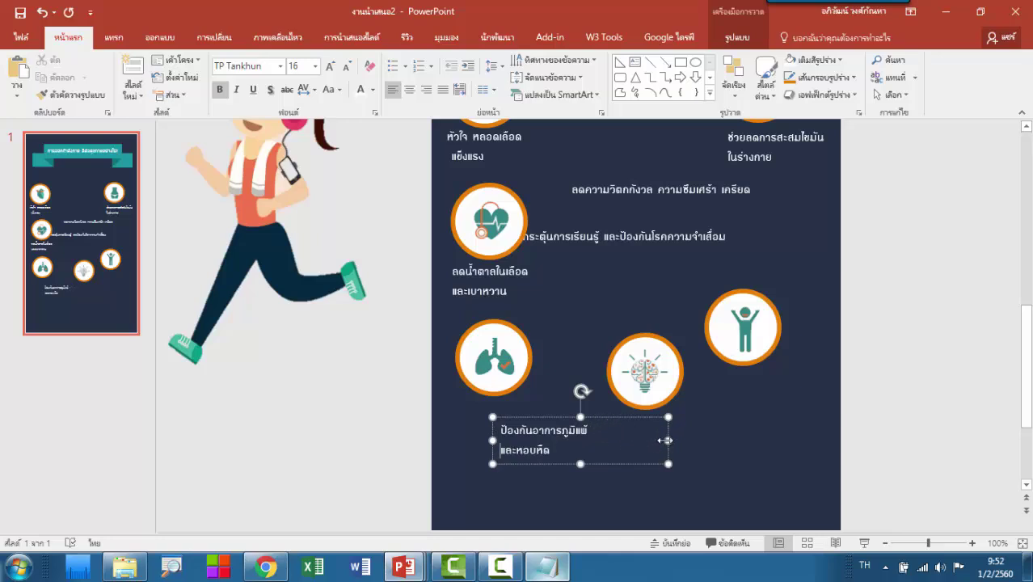
{"action": "mouse_move", "coordinate": [664, 440]}
{"action": "left_mouse_down"}
{"action": "mouse_move", "coordinate": [605, 440]}
{"action": "mouse_move", "coordinate": [543, 402]}
{"action": "left_mouse_up"}
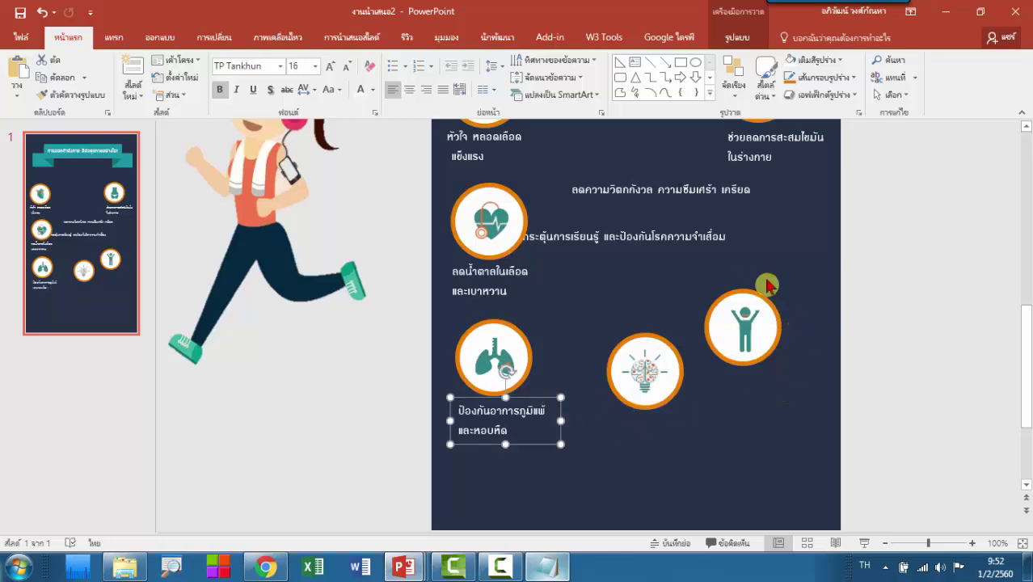
Move the person icon upper right and put its anxiety caption beneath, wrapped onto two narrower lines.
{"action": "left_click", "coordinate": [706, 192]}
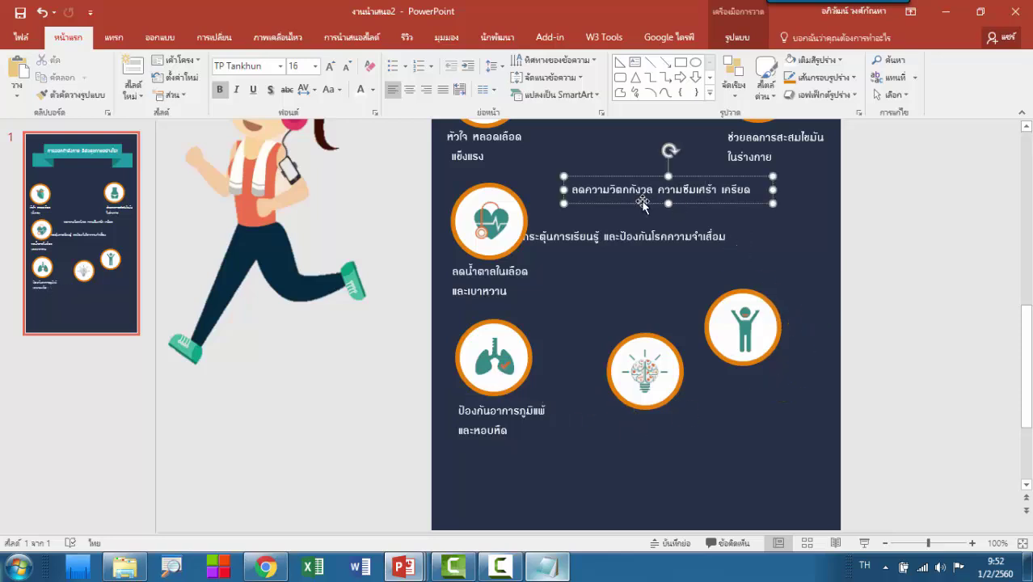
{"action": "left_click_drag", "start_coordinate": [642, 204], "coordinate": [624, 301]}
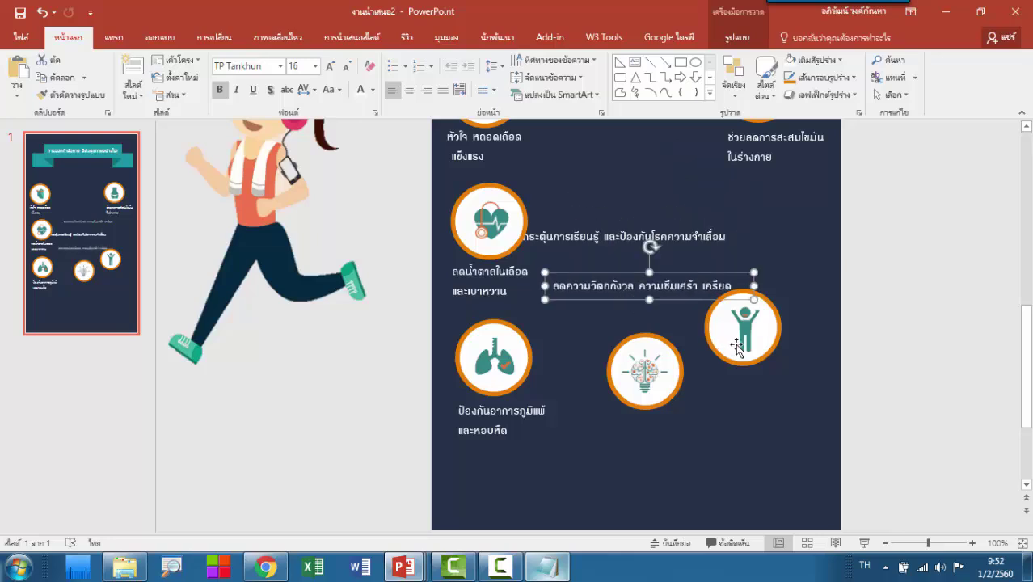
{"action": "left_click_drag", "start_coordinate": [736, 346], "coordinate": [753, 244]}
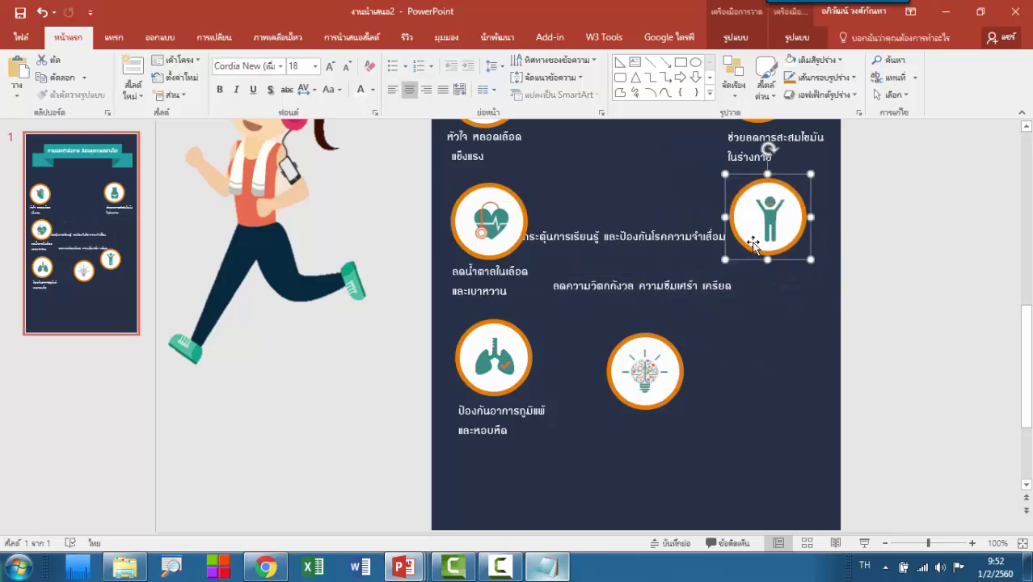
{"action": "left_click", "coordinate": [639, 285]}
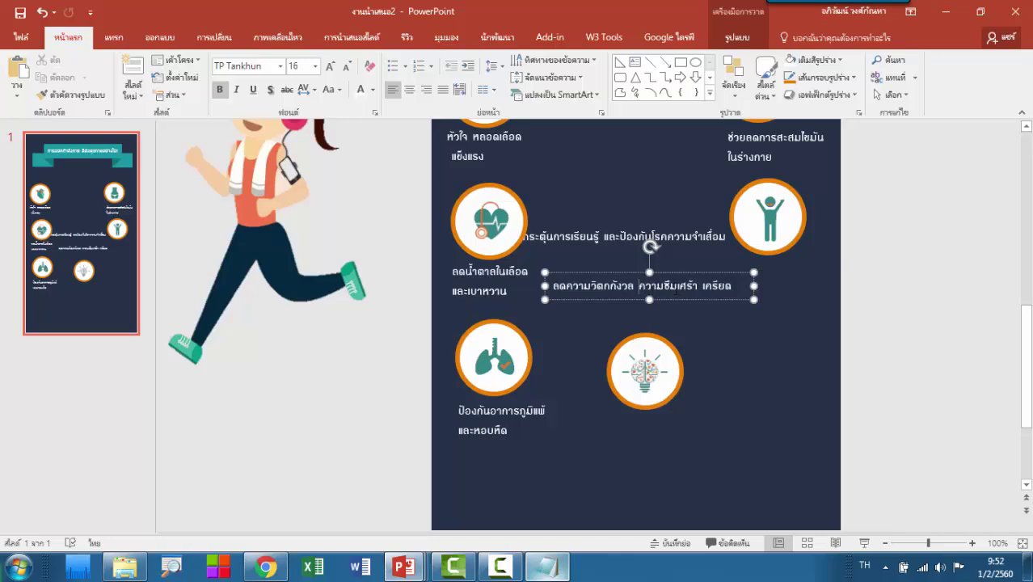
{"action": "key", "text": "Return"}
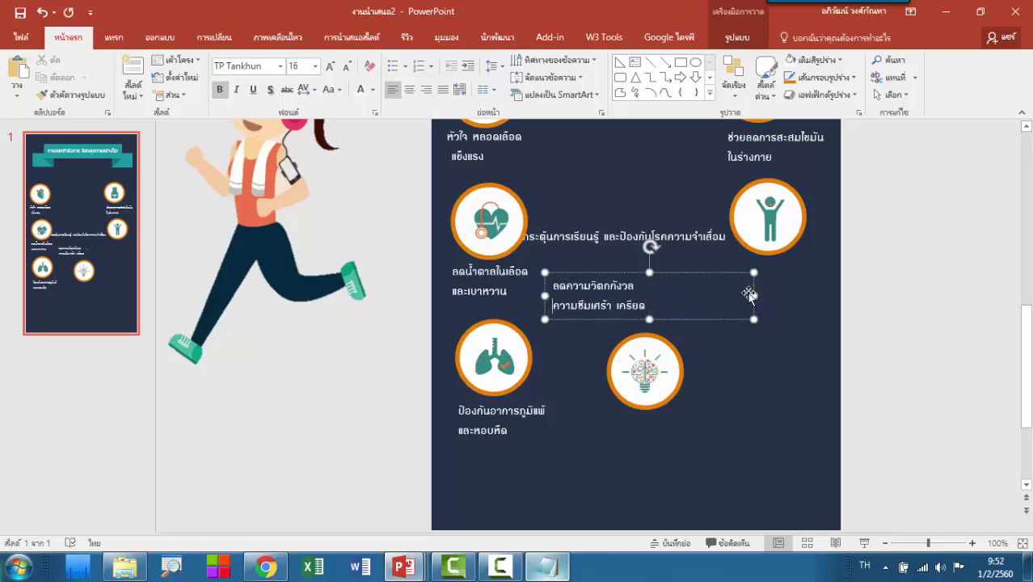
{"action": "left_click_drag", "start_coordinate": [753, 297], "coordinate": [681, 296]}
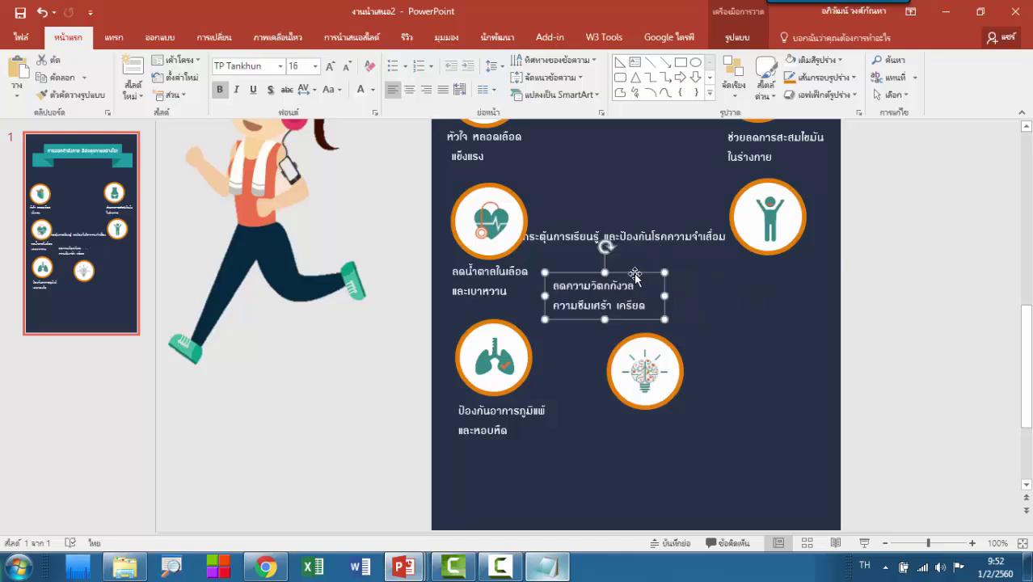
{"action": "left_click", "coordinate": [732, 274]}
{"action": "left_click_drag", "start_coordinate": [732, 273], "coordinate": [875, 258]}
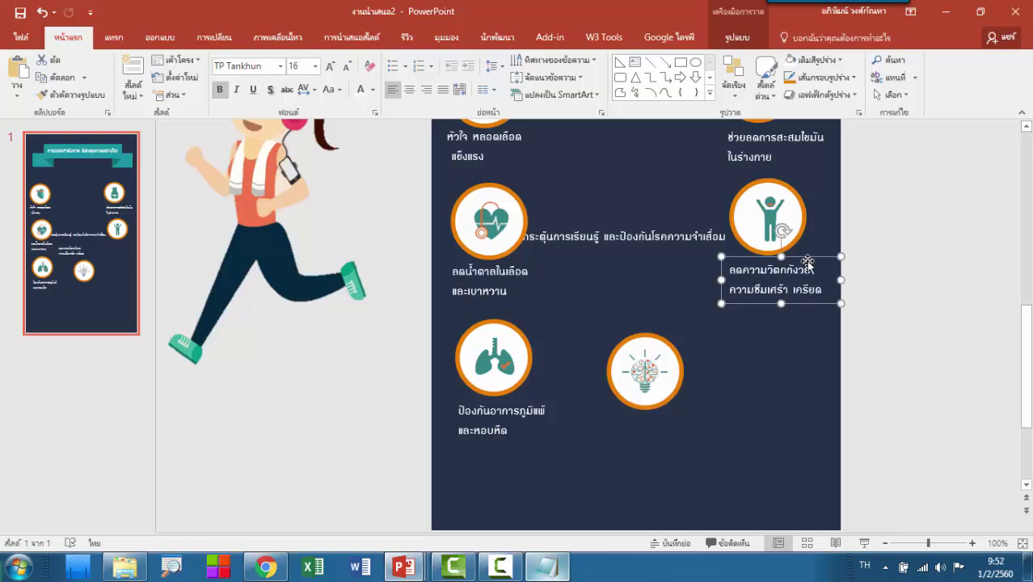
Move the lightbulb into the right column with its learning caption wrapped after และ beneath it.
{"action": "left_click_drag", "start_coordinate": [661, 374], "coordinate": [780, 360]}
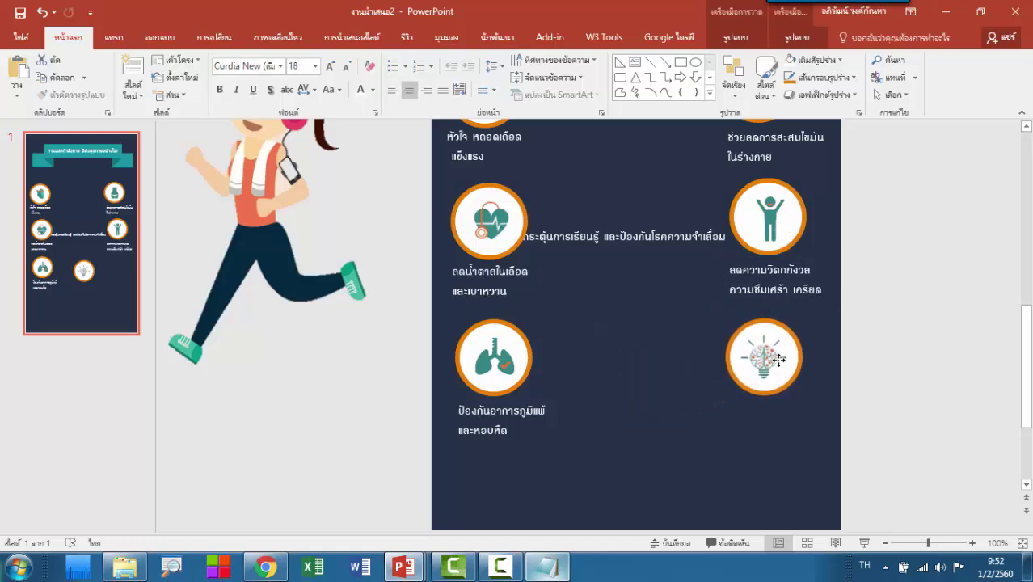
{"action": "left_click", "coordinate": [638, 244]}
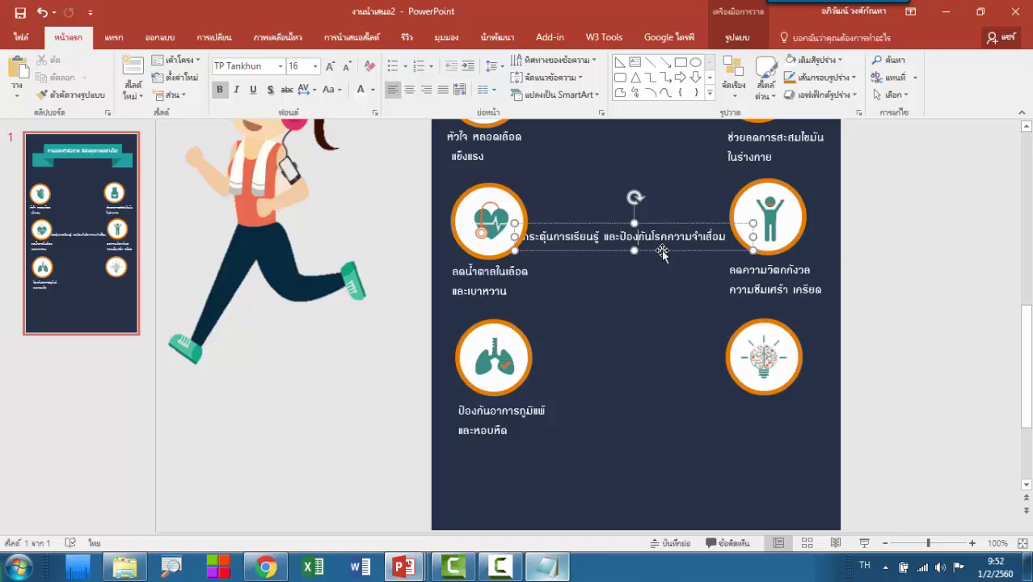
{"action": "left_click_drag", "start_coordinate": [661, 253], "coordinate": [708, 439]}
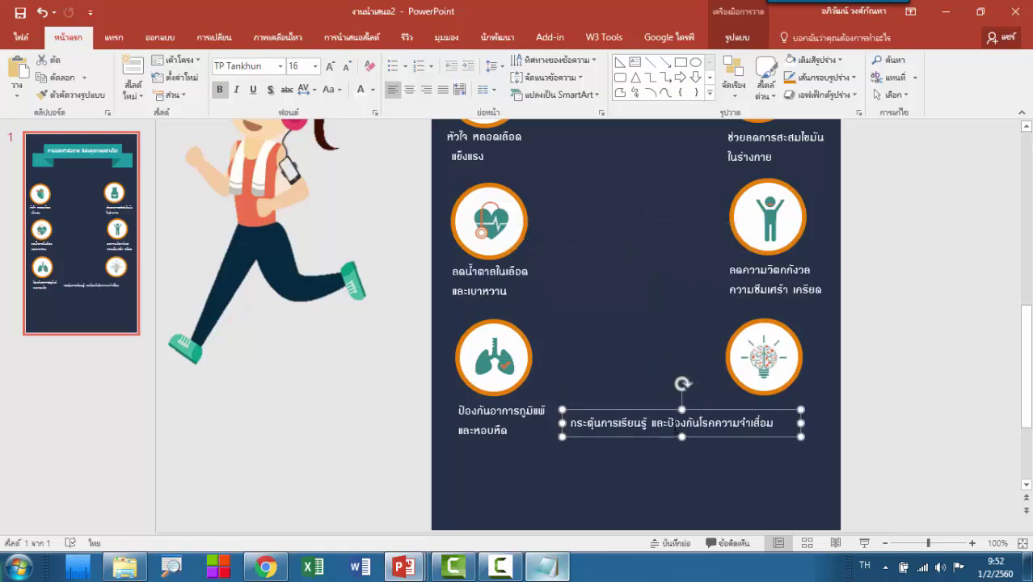
{"action": "left_click", "coordinate": [667, 423]}
{"action": "key", "text": "Return"}
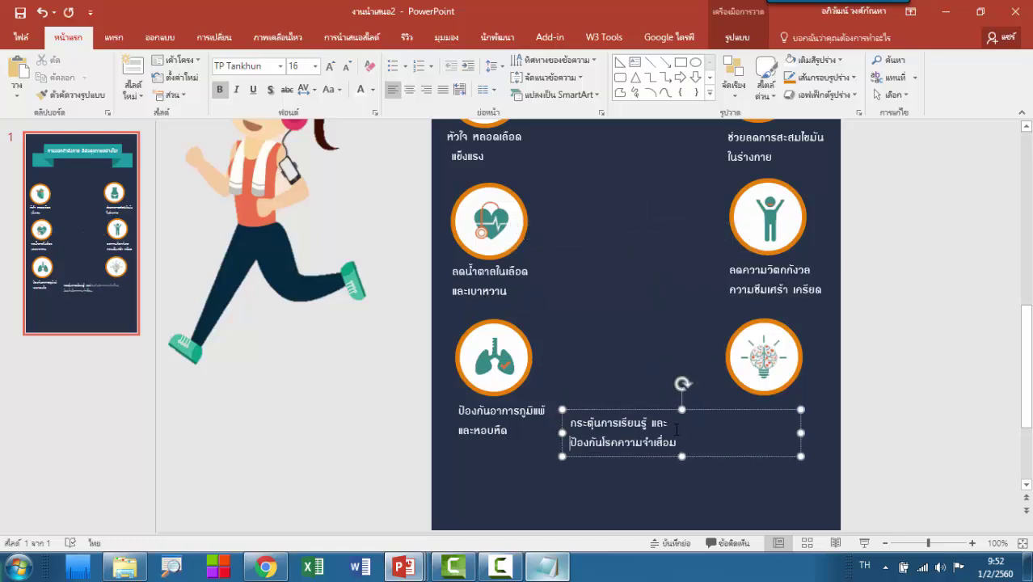
{"action": "mouse_move", "coordinate": [795, 437]}
{"action": "left_mouse_down"}
{"action": "mouse_move", "coordinate": [681, 442]}
{"action": "mouse_move", "coordinate": [692, 440]}
{"action": "left_mouse_up"}
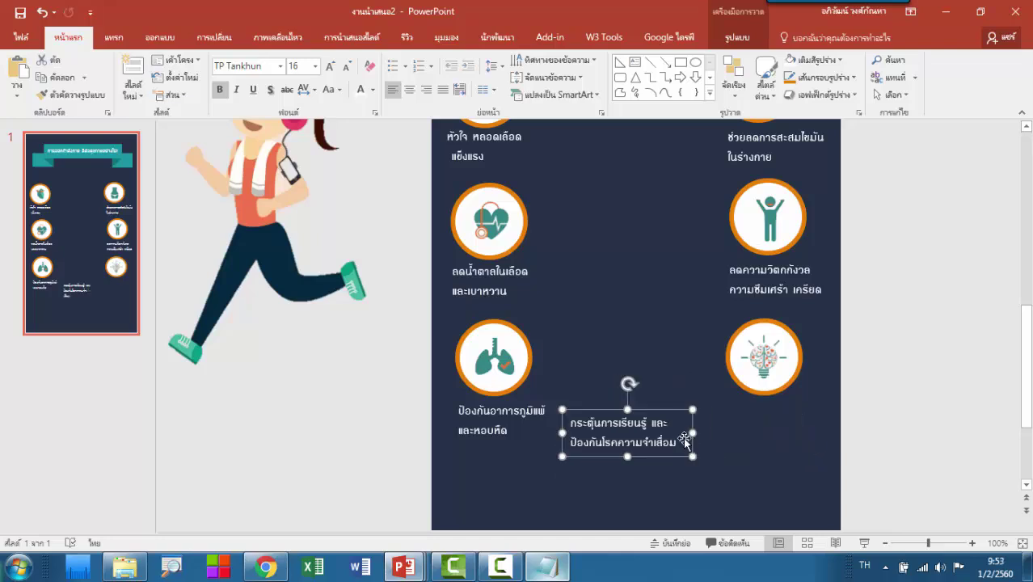
{"action": "left_click_drag", "start_coordinate": [670, 407], "coordinate": [820, 396]}
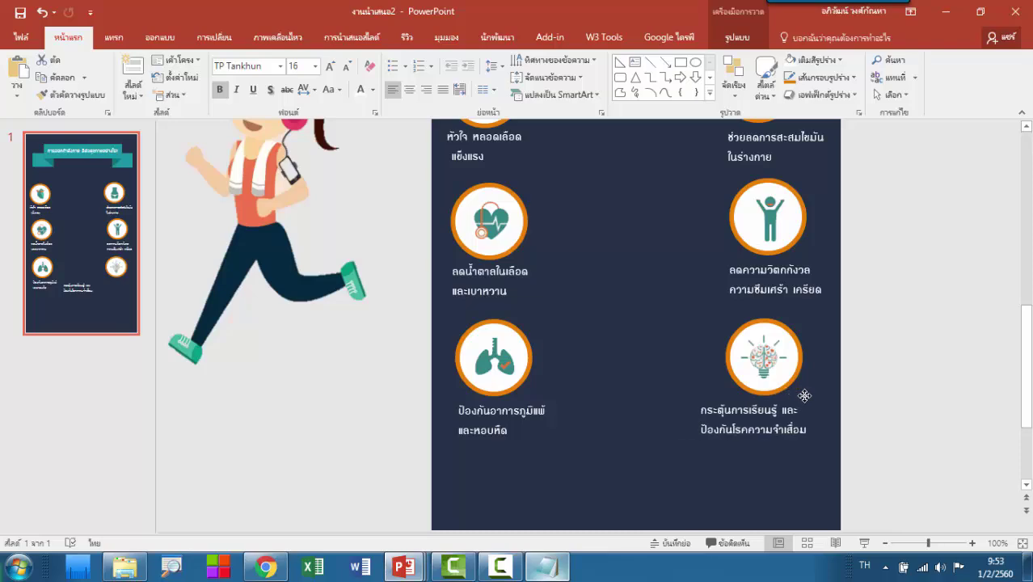
{"action": "left_click", "coordinate": [617, 376]}
Nudge the waist icon slightly to the right.
{"action": "scroll", "coordinate": [620, 377], "scroll_direction": "up", "scroll_amount": 5, "text": "ctrl"}
{"action": "scroll", "coordinate": [620, 377], "scroll_direction": "down", "scroll_amount": 6, "text": "ctrl"}
{"action": "scroll", "coordinate": [620, 377], "scroll_direction": "down", "scroll_amount": 2, "text": "ctrl"}
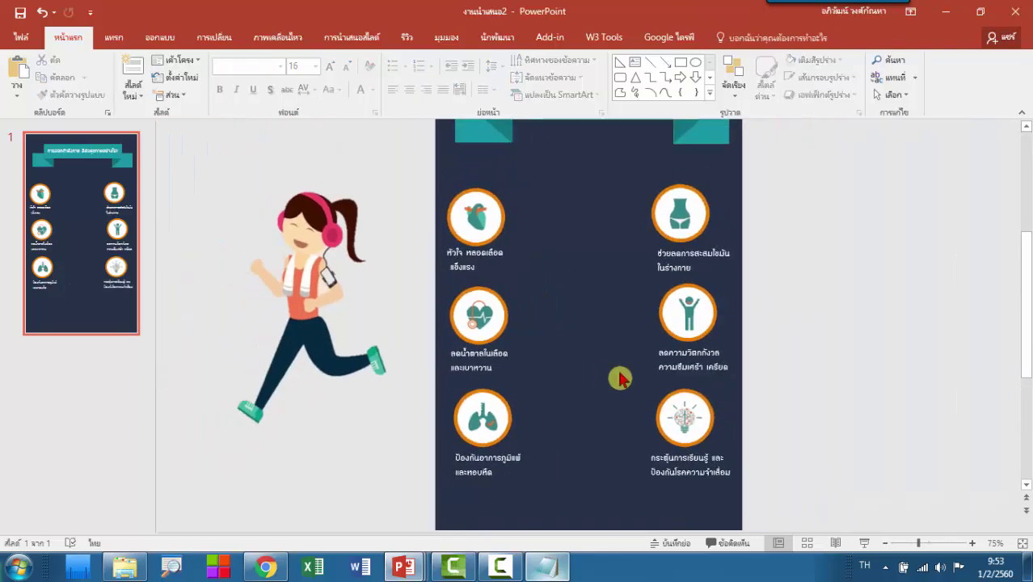
{"action": "left_click", "coordinate": [490, 218]}
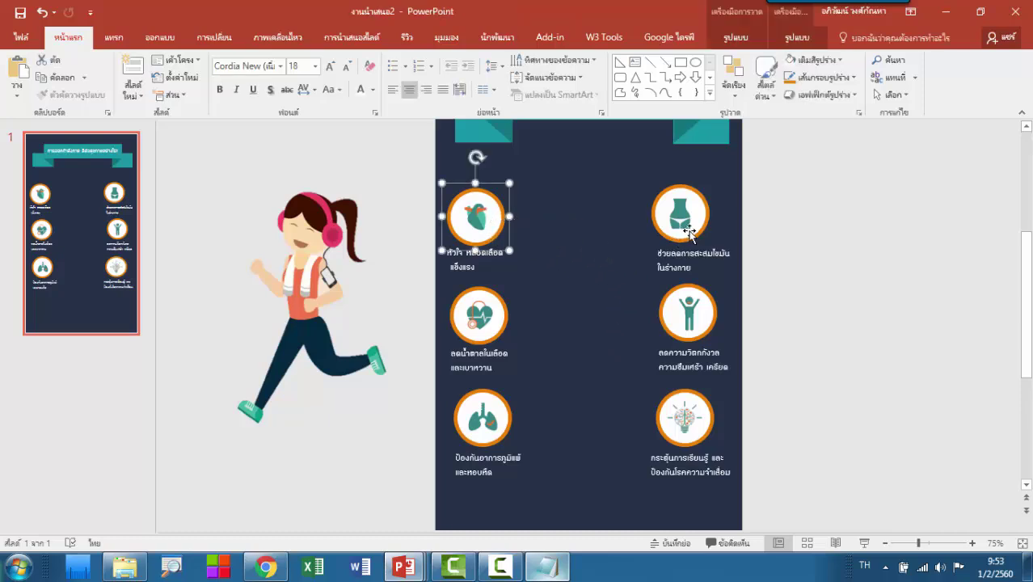
{"action": "left_click_drag", "start_coordinate": [695, 233], "coordinate": [709, 233]}
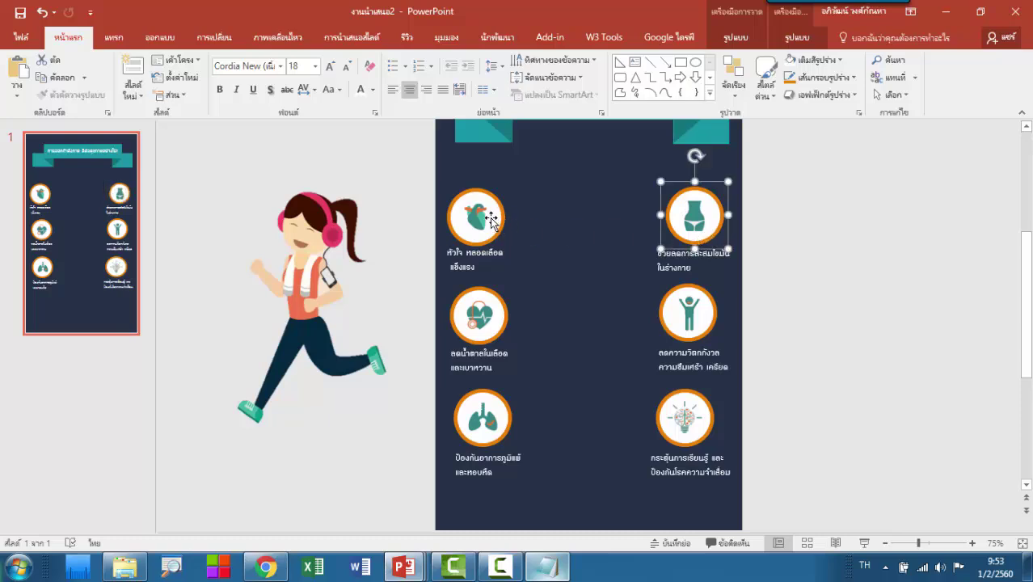
Level the heart and waist icons in the top row with Align Middle.
{"action": "left_click", "coordinate": [491, 220], "text": "shift"}
{"action": "left_click", "coordinate": [797, 39]}
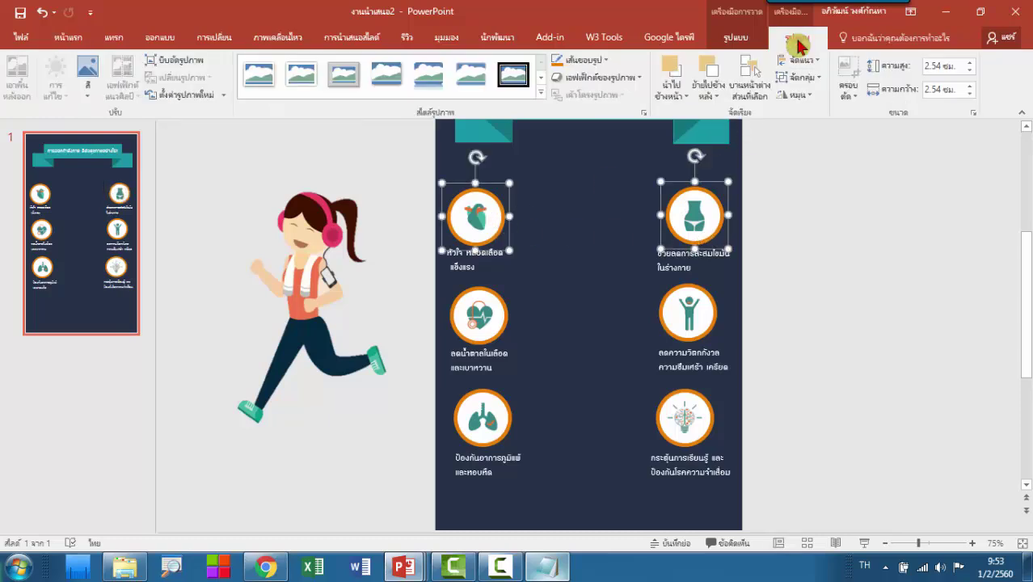
{"action": "left_click", "coordinate": [808, 61]}
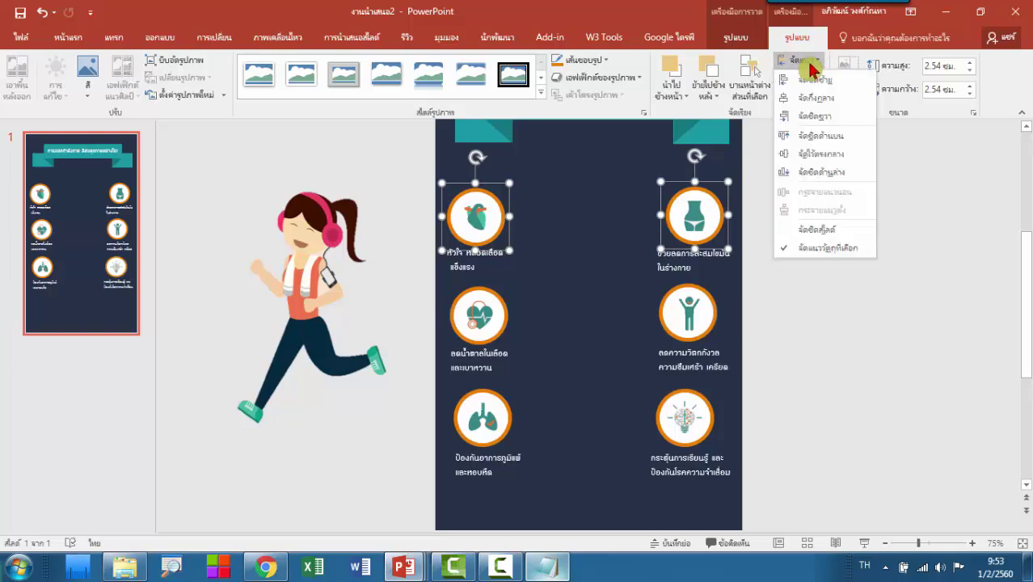
{"action": "left_click", "coordinate": [847, 139]}
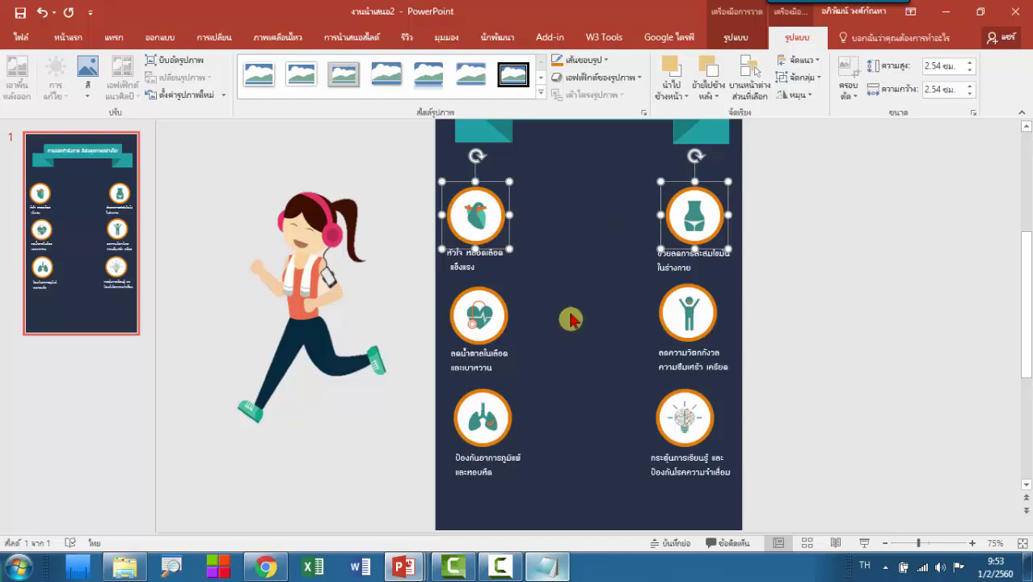
Align the blood-sugar and person icons along their tops.
{"action": "left_click", "coordinate": [478, 311]}
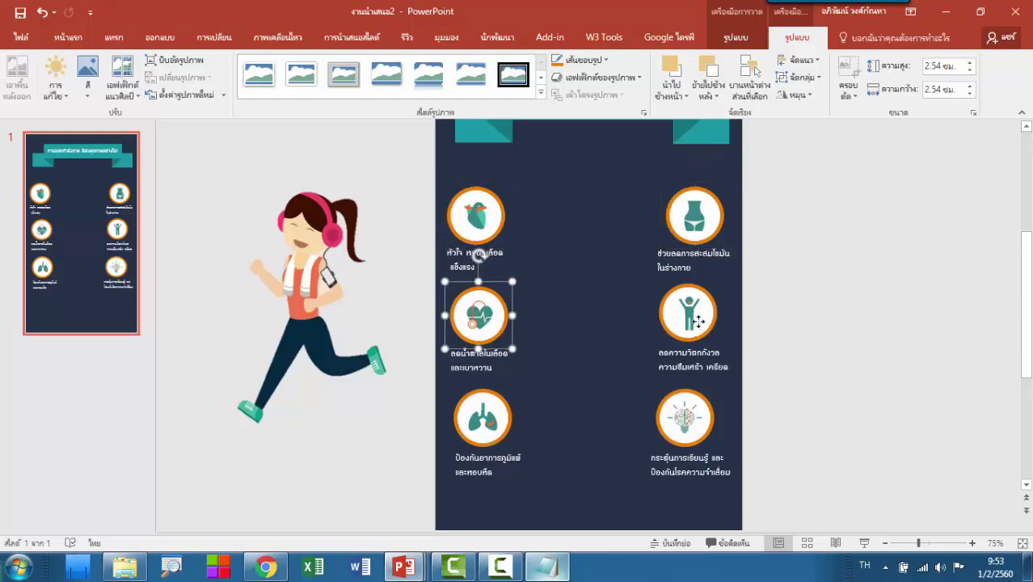
{"action": "left_click", "coordinate": [695, 317]}
{"action": "left_click", "coordinate": [500, 321], "text": "shift"}
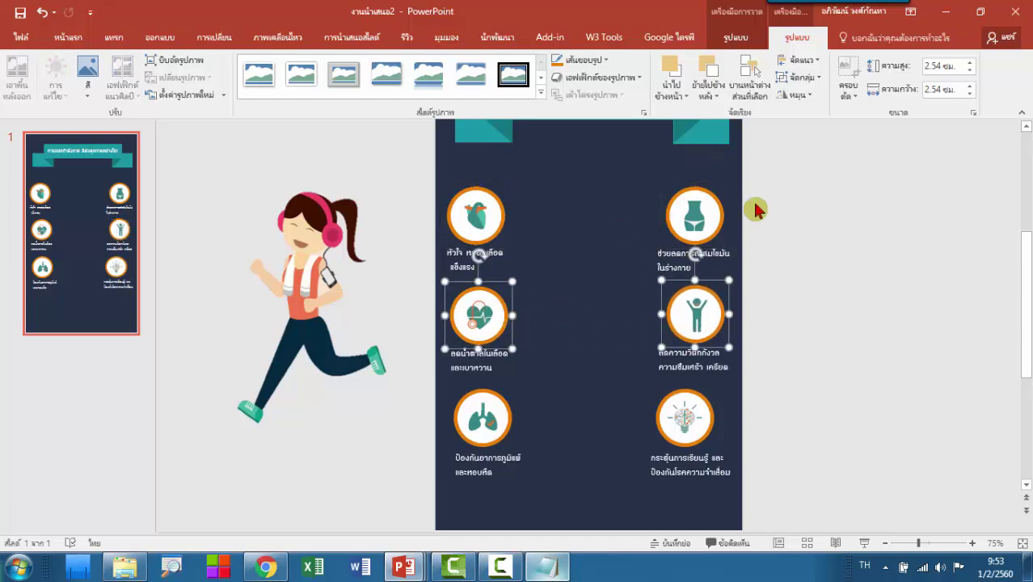
{"action": "left_click", "coordinate": [798, 60]}
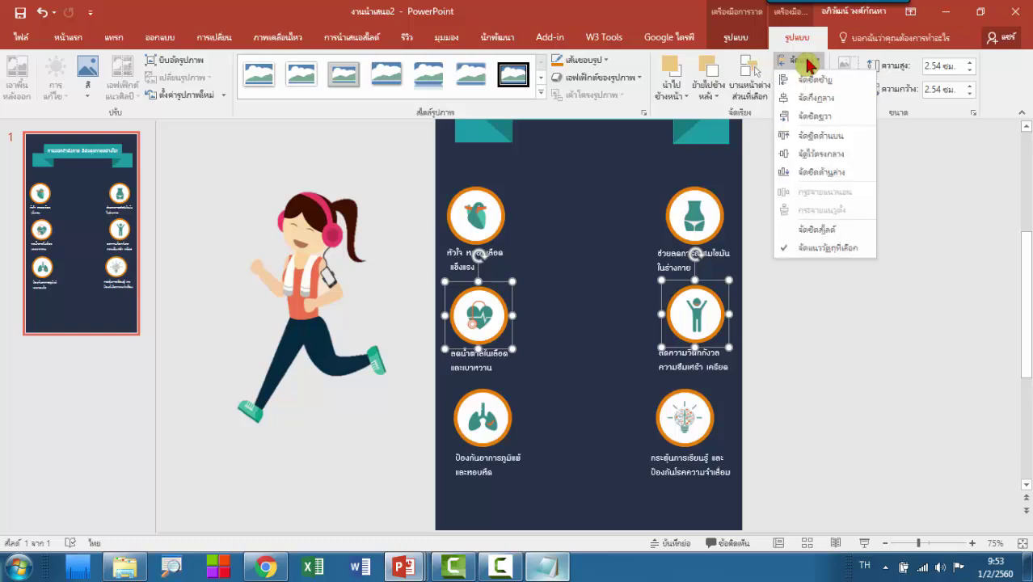
{"action": "left_click", "coordinate": [834, 139]}
Level the lungs and lightbulb icons in the bottom row.
{"action": "left_click", "coordinate": [482, 417]}
{"action": "left_click_drag", "start_coordinate": [483, 416], "coordinate": [481, 414]}
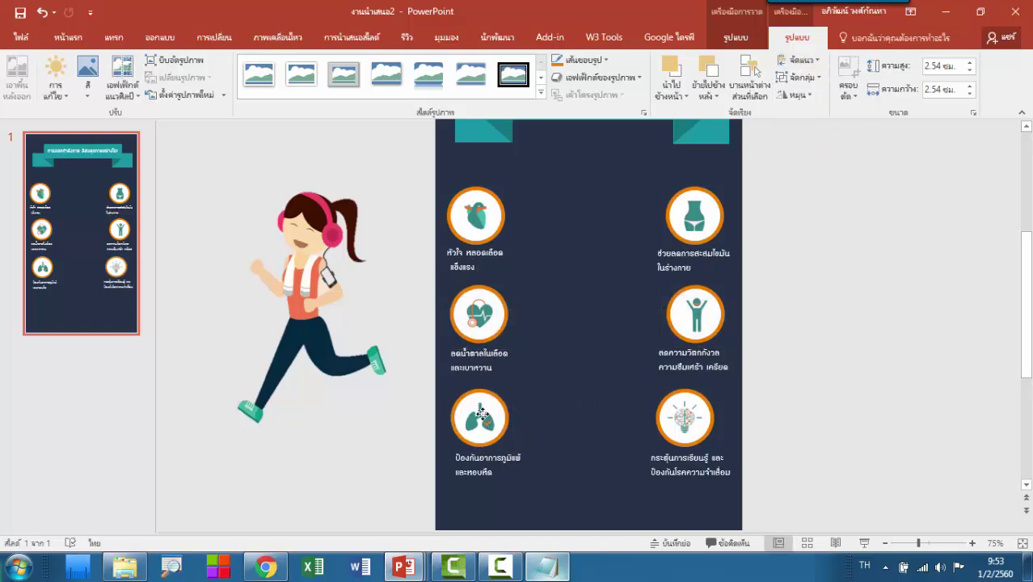
{"action": "left_click_drag", "start_coordinate": [700, 429], "coordinate": [712, 431]}
{"action": "left_click", "coordinate": [502, 416], "text": "shift"}
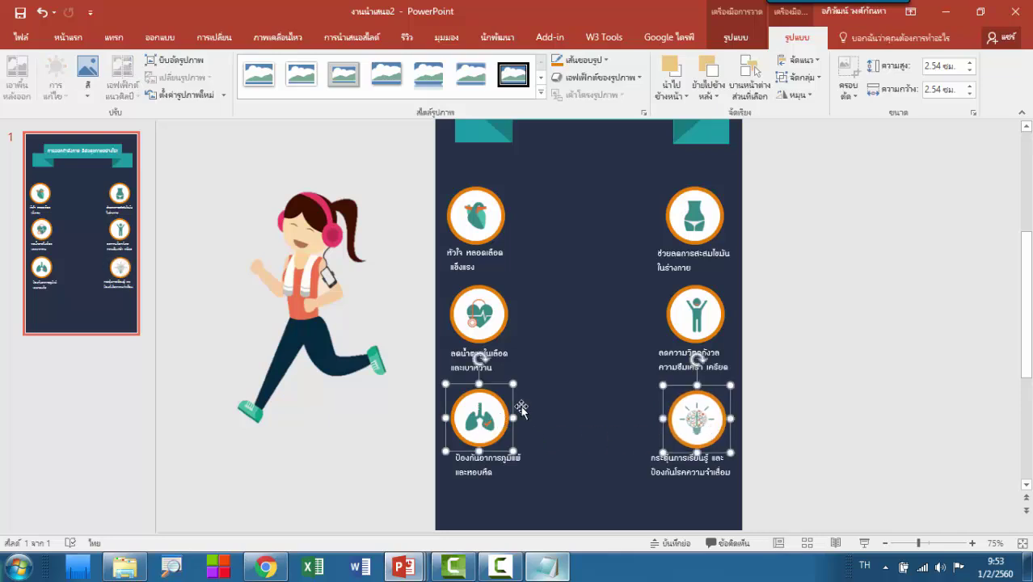
{"action": "left_click", "coordinate": [811, 69]}
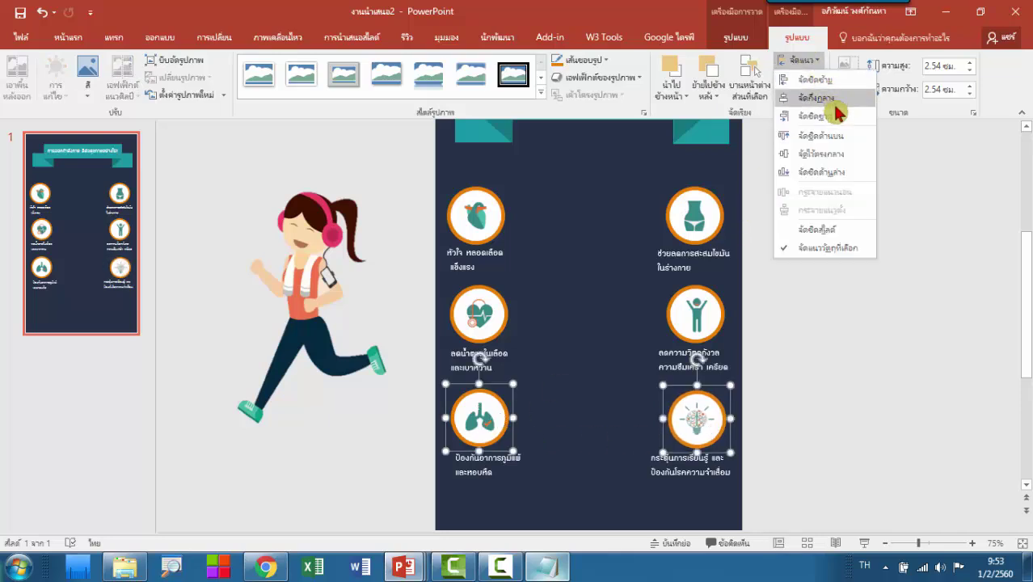
{"action": "left_click", "coordinate": [853, 142]}
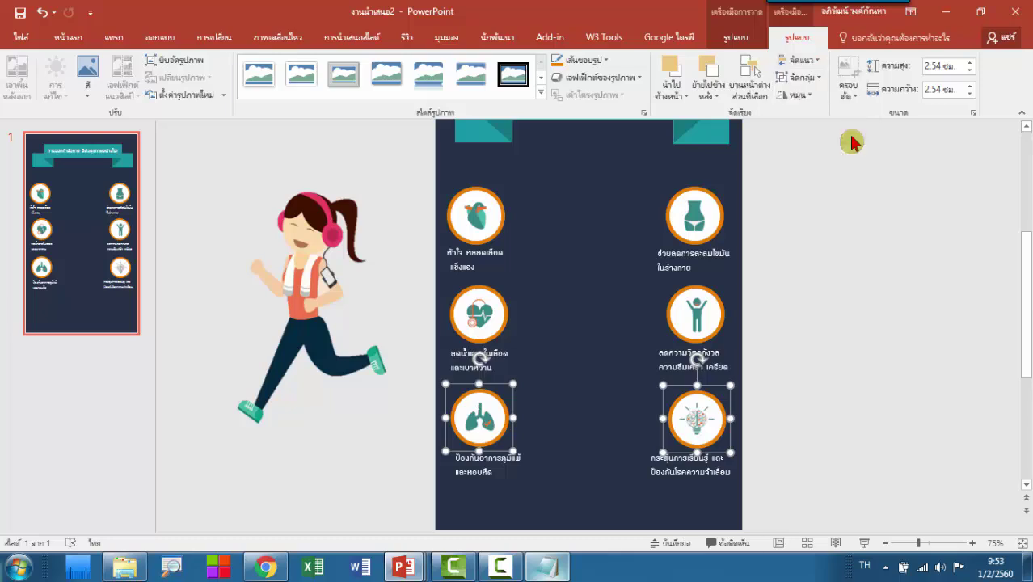
{"action": "left_click", "coordinate": [812, 326]}
Align the waist, person and lightbulb icons along their right edges.
{"action": "left_click", "coordinate": [714, 239]}
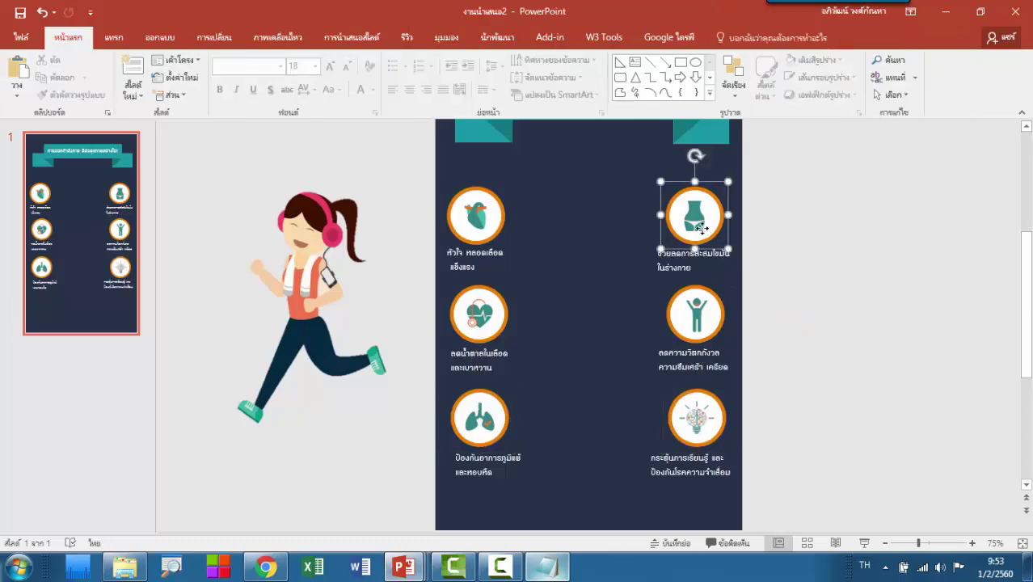
{"action": "left_click", "coordinate": [708, 319], "text": "shift"}
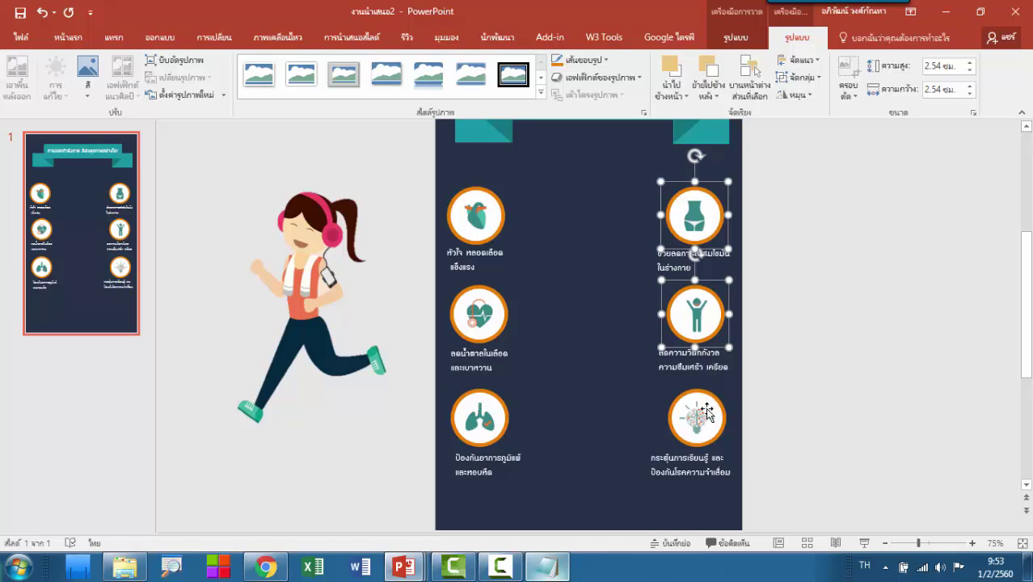
{"action": "left_click", "coordinate": [707, 412], "text": "shift"}
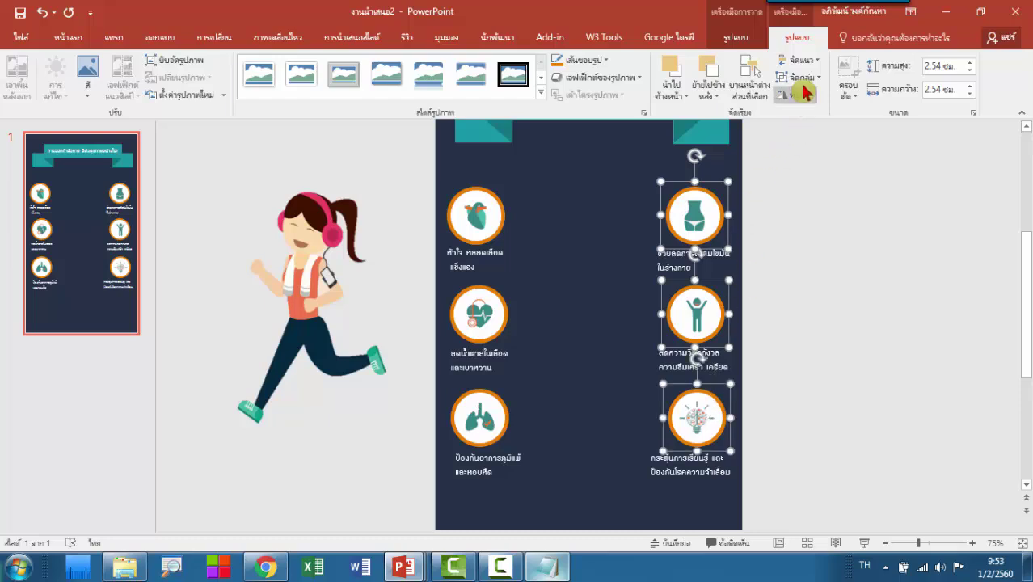
{"action": "left_click", "coordinate": [797, 60]}
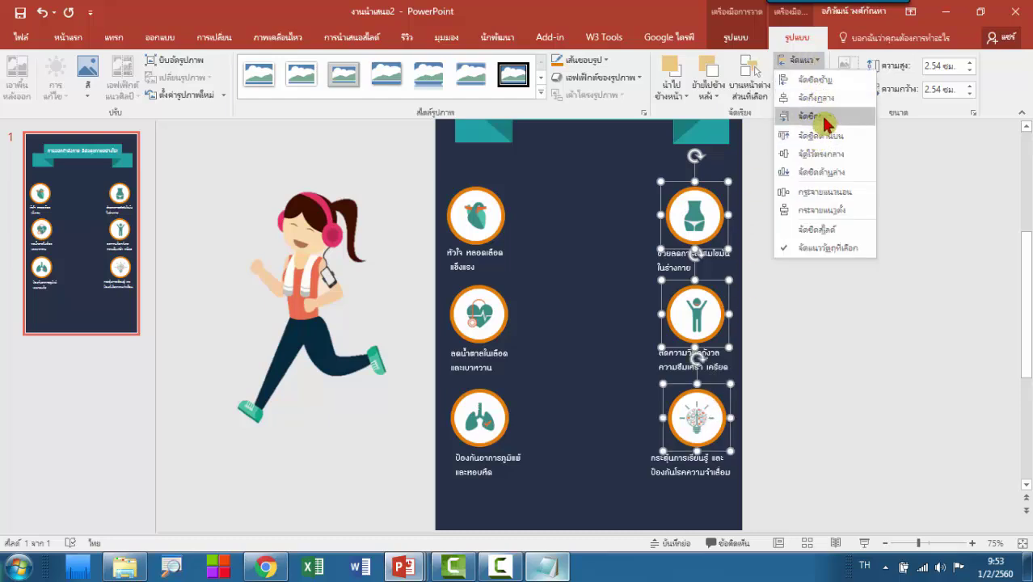
{"action": "left_click", "coordinate": [824, 118]}
Align the heart, blood-sugar and lungs icons along their left edges.
{"action": "left_click", "coordinate": [459, 218]}
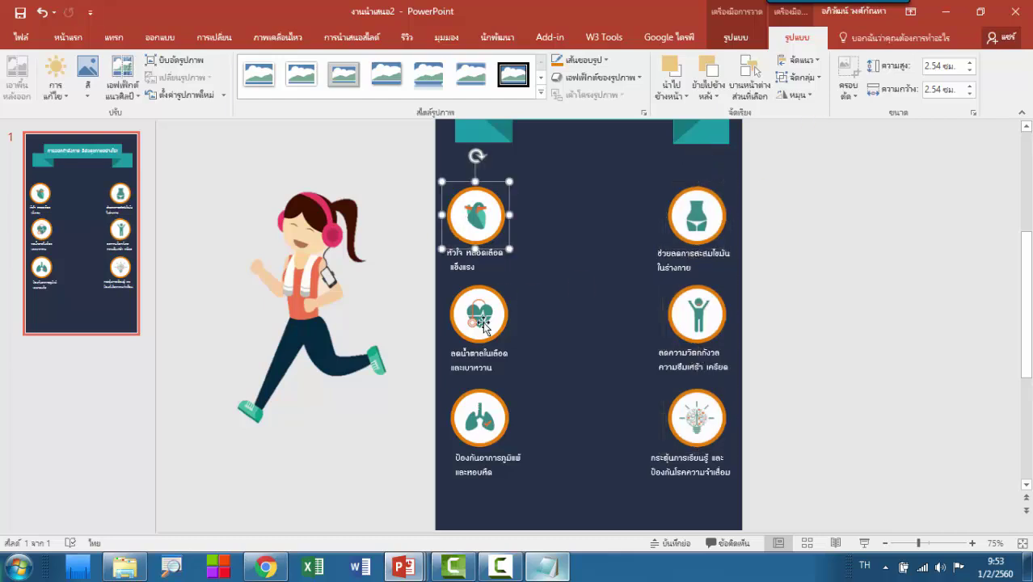
{"action": "left_click", "coordinate": [485, 331], "text": "shift"}
{"action": "left_click", "coordinate": [496, 420], "text": "shift"}
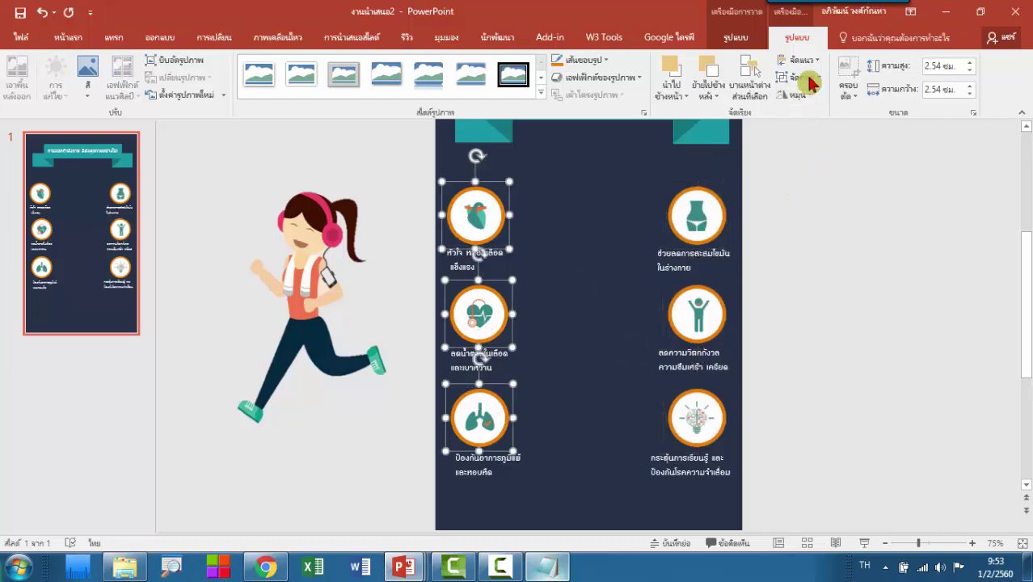
{"action": "left_click", "coordinate": [808, 64]}
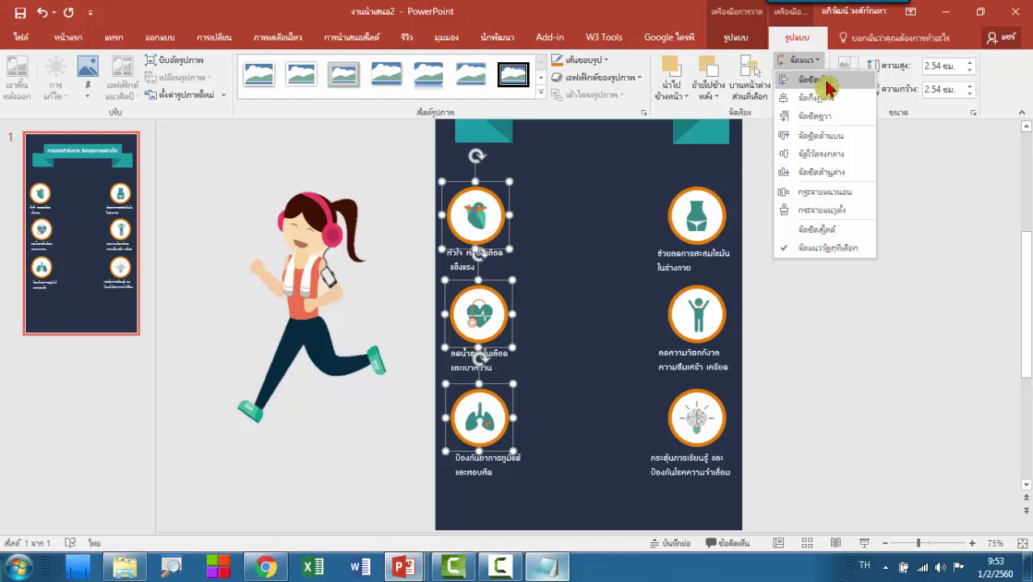
{"action": "left_click", "coordinate": [808, 97]}
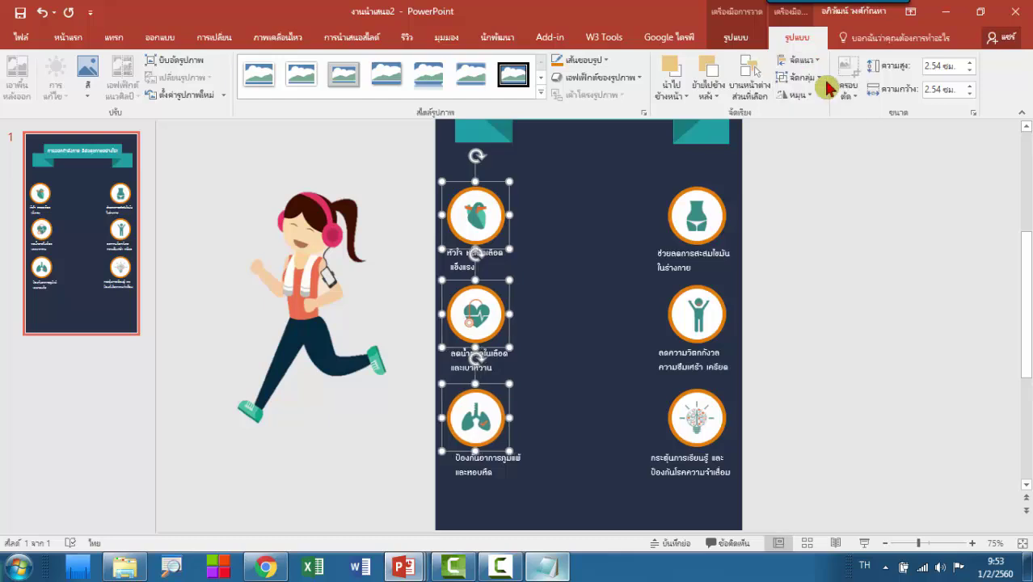
{"action": "left_click", "coordinate": [823, 416]}
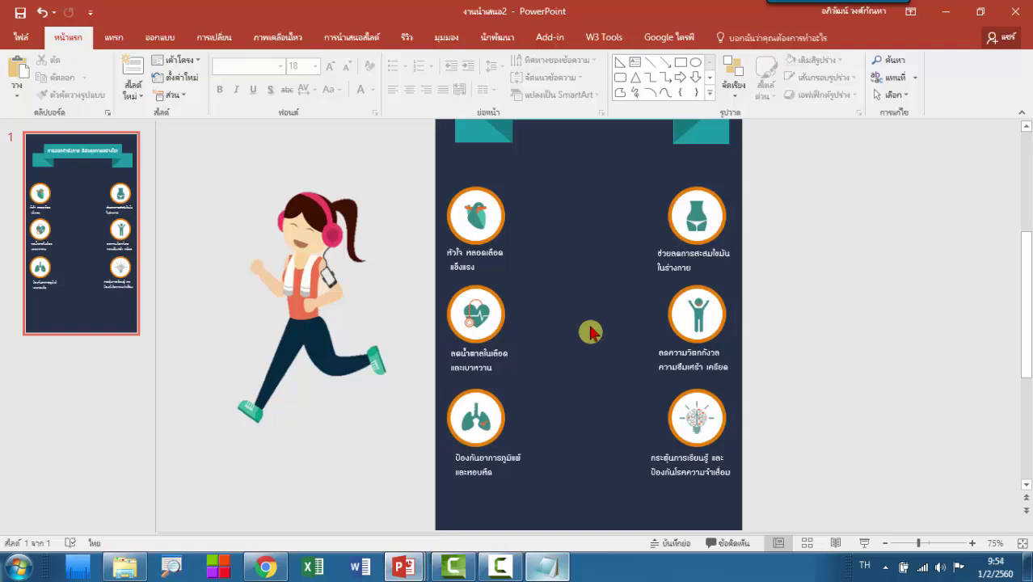
Move the running-girl picture from the pasteboard onto the slide, centred between the two icon columns.
{"action": "scroll", "coordinate": [590, 331], "scroll_direction": "down", "scroll_amount": 3, "text": "ctrl"}
{"action": "scroll", "coordinate": [590, 331], "scroll_direction": "up", "scroll_amount": 2, "text": "ctrl"}
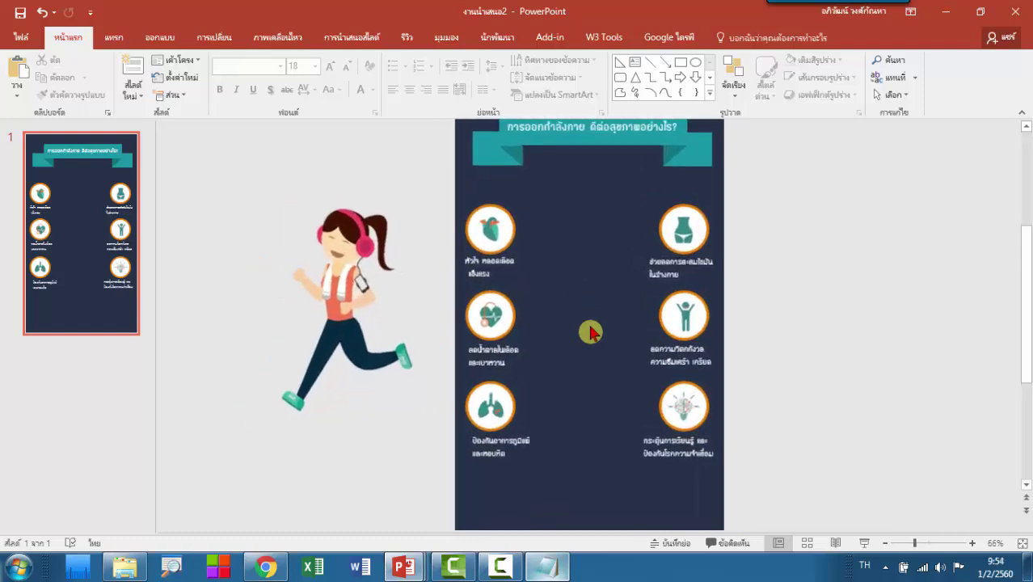
{"action": "left_click", "coordinate": [324, 298]}
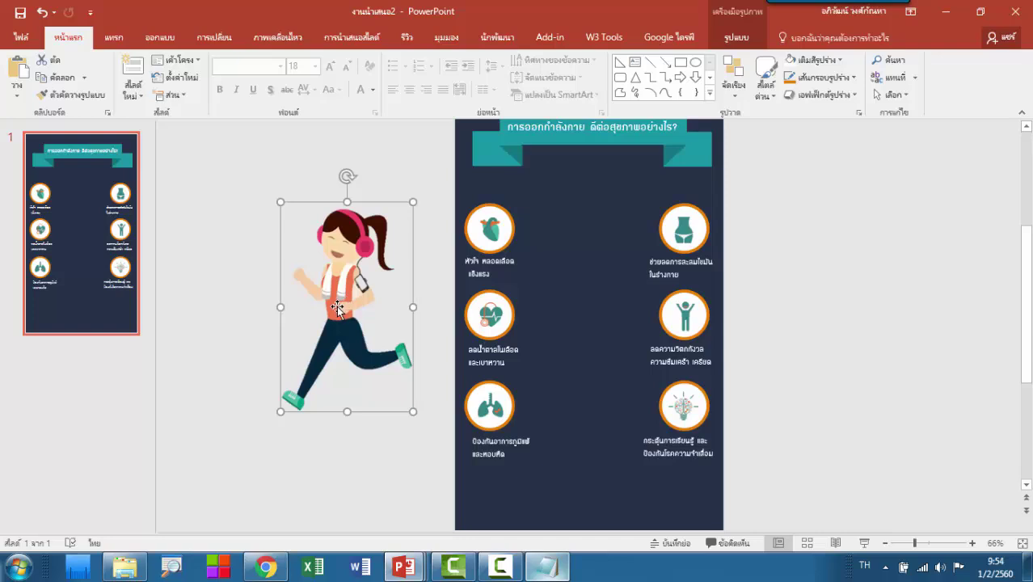
{"action": "left_click_drag", "start_coordinate": [337, 307], "coordinate": [580, 326]}
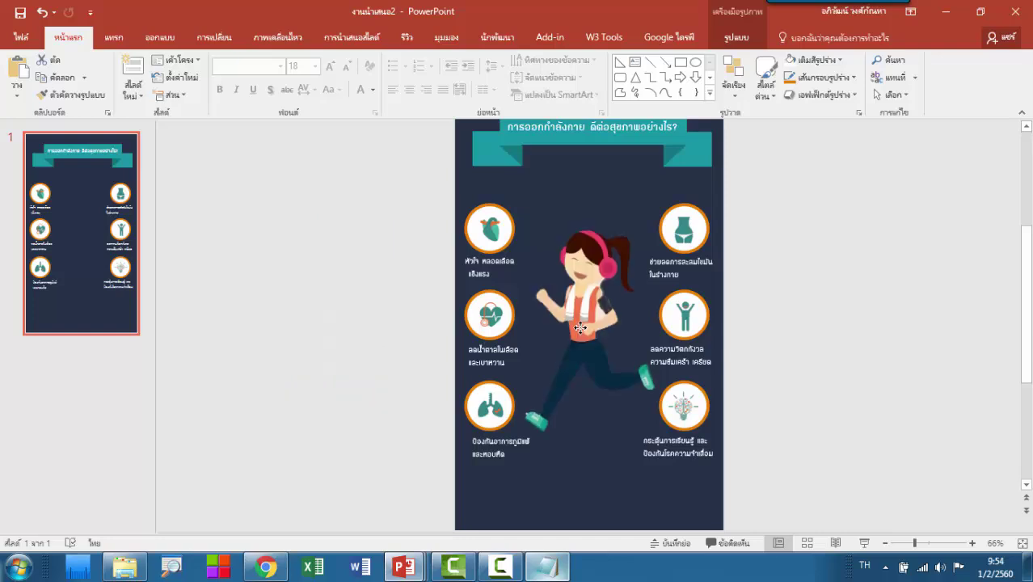
{"action": "left_click", "coordinate": [779, 339]}
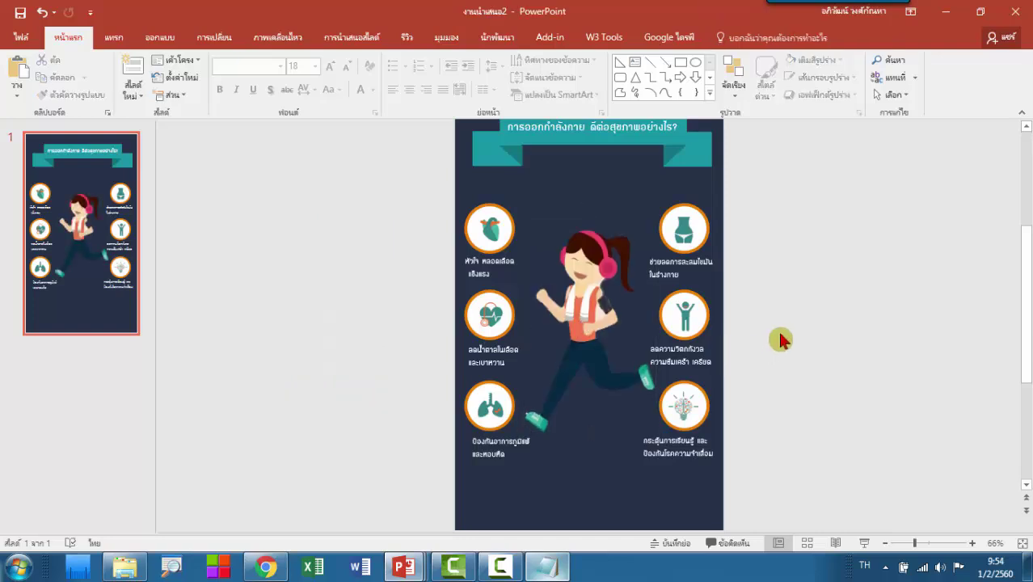
{"action": "scroll", "coordinate": [774, 342], "scroll_direction": "down", "scroll_amount": 1}
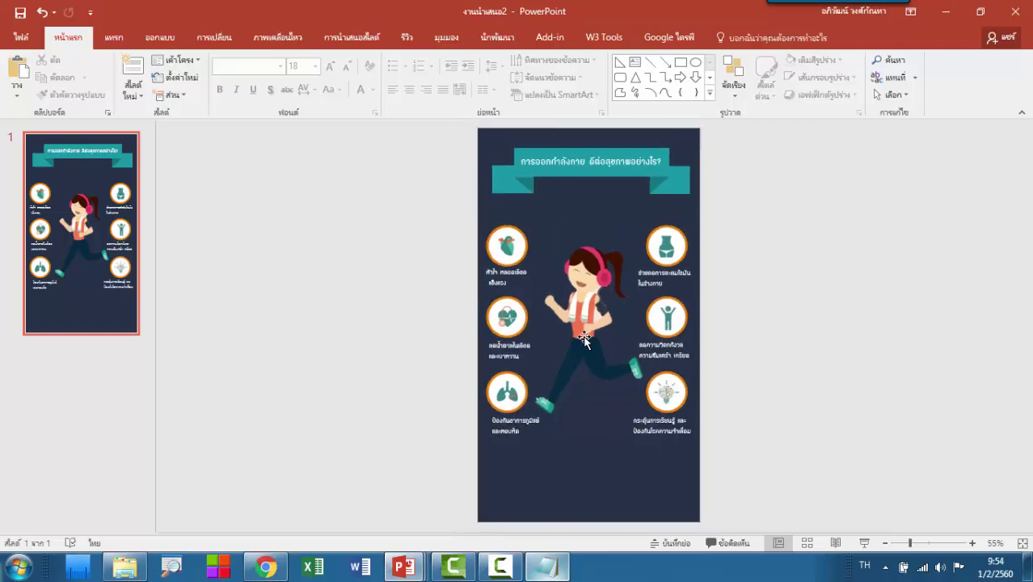
{"action": "scroll", "coordinate": [569, 319], "scroll_direction": "up", "scroll_amount": 2}
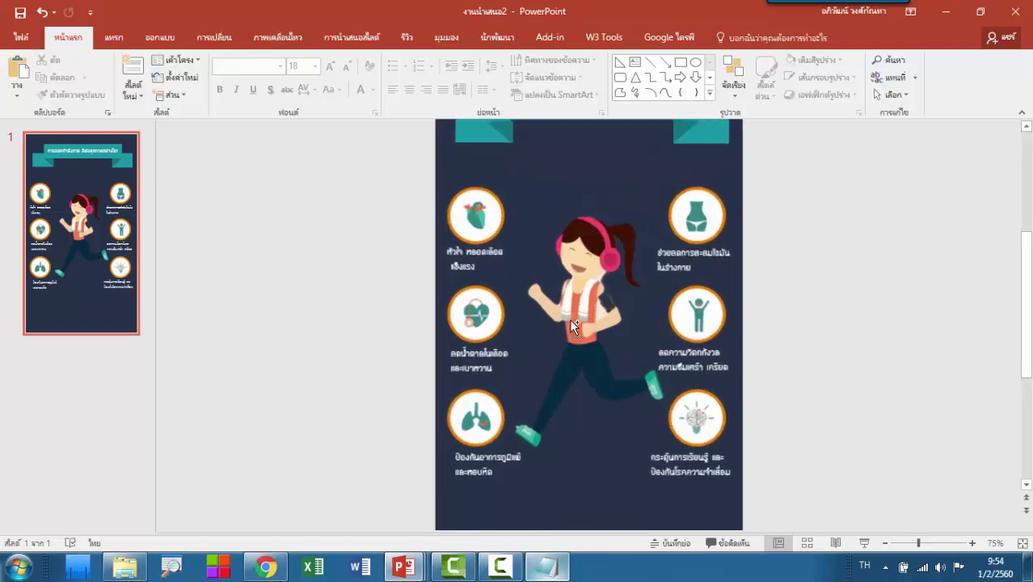
{"action": "left_click", "coordinate": [594, 365]}
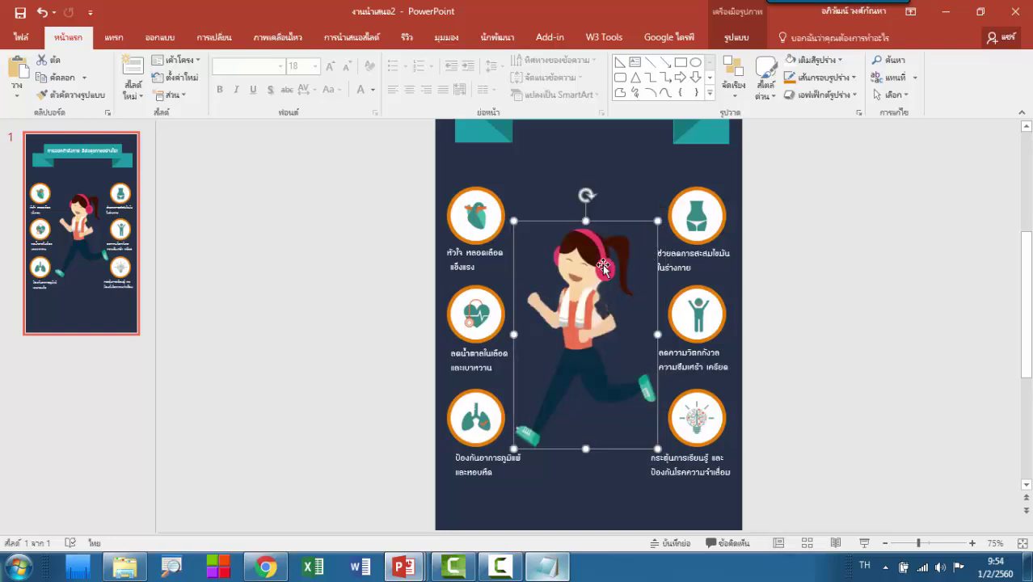
{"action": "left_click_drag", "start_coordinate": [598, 269], "coordinate": [598, 276]}
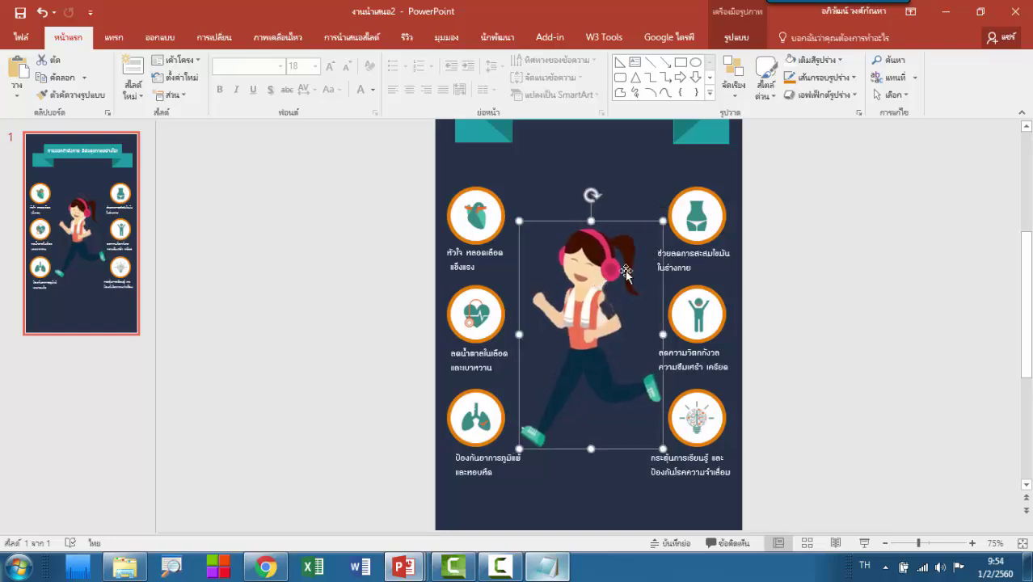
{"action": "left_click", "coordinate": [683, 65]}
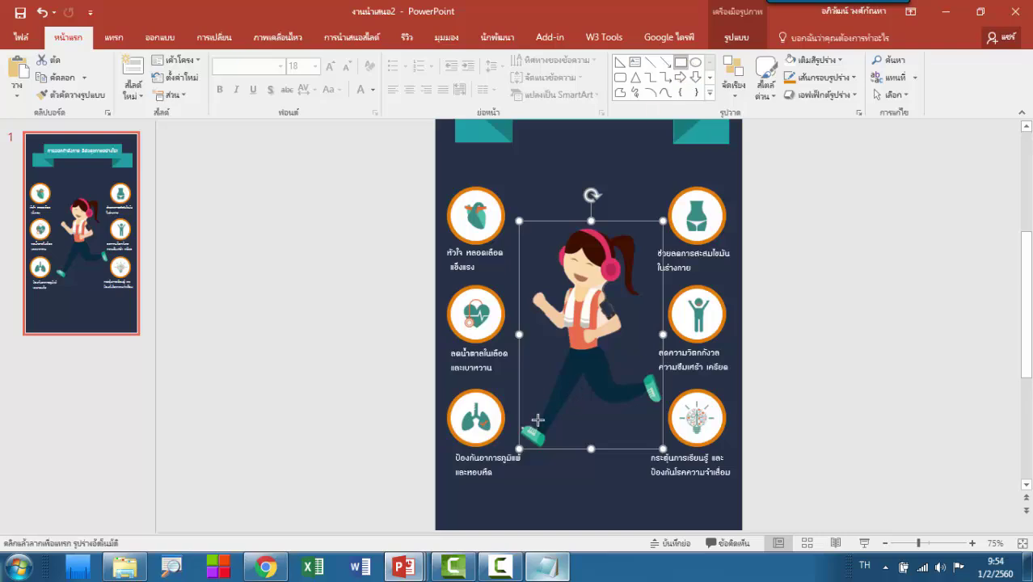
Draw a full-width 14.29 × 2.36 cm band across the slide bottom, filled dark navy with no outline.
{"action": "left_click_drag", "start_coordinate": [433, 415], "coordinate": [744, 465]}
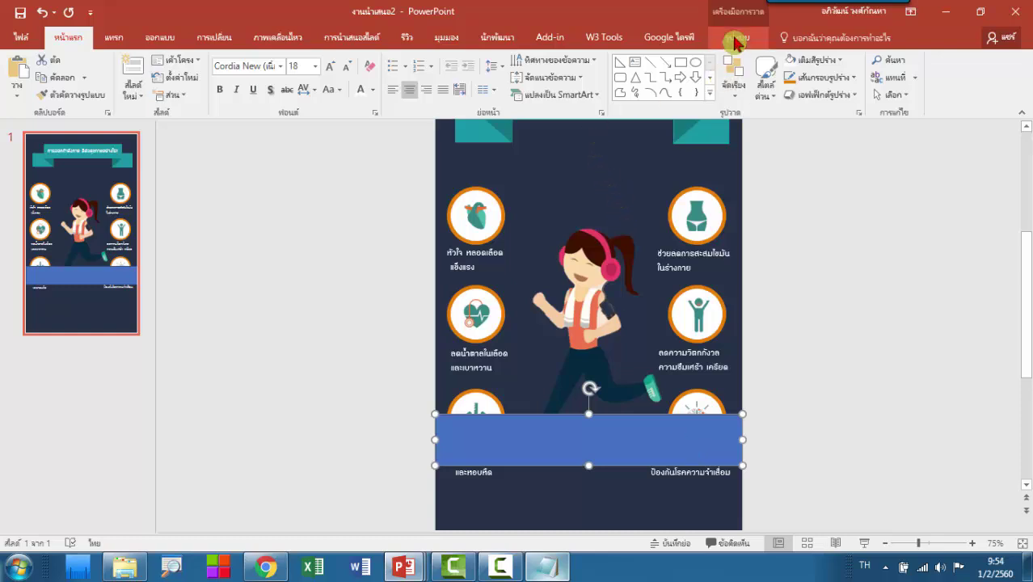
{"action": "left_click", "coordinate": [734, 38]}
{"action": "left_click", "coordinate": [383, 60]}
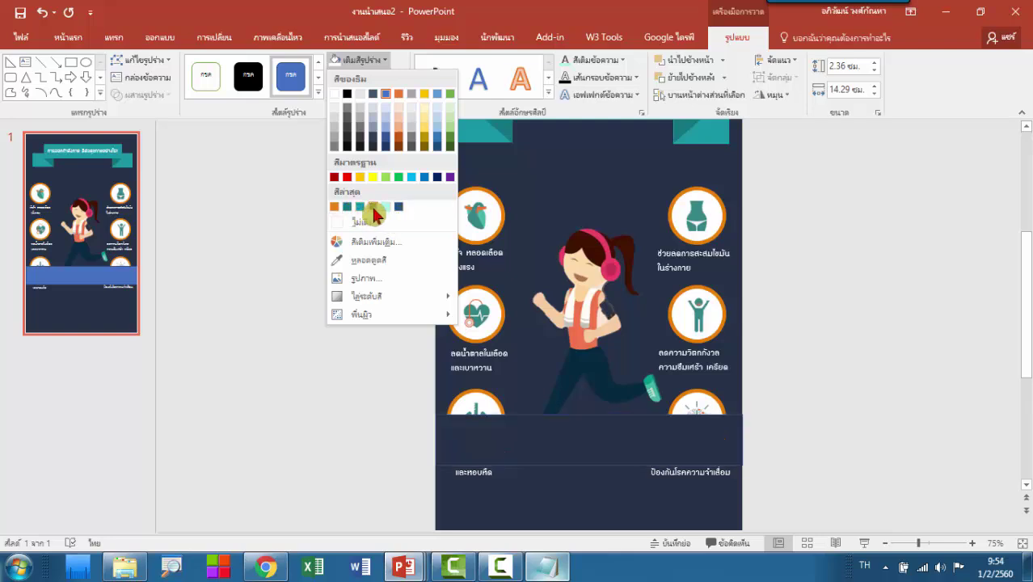
{"action": "left_click", "coordinate": [400, 208]}
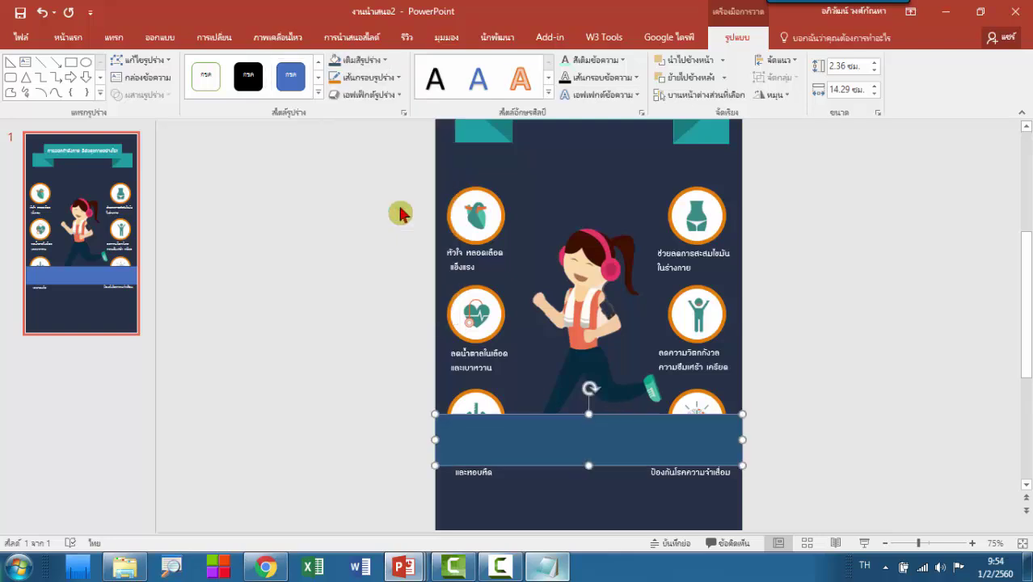
{"action": "left_click", "coordinate": [376, 81]}
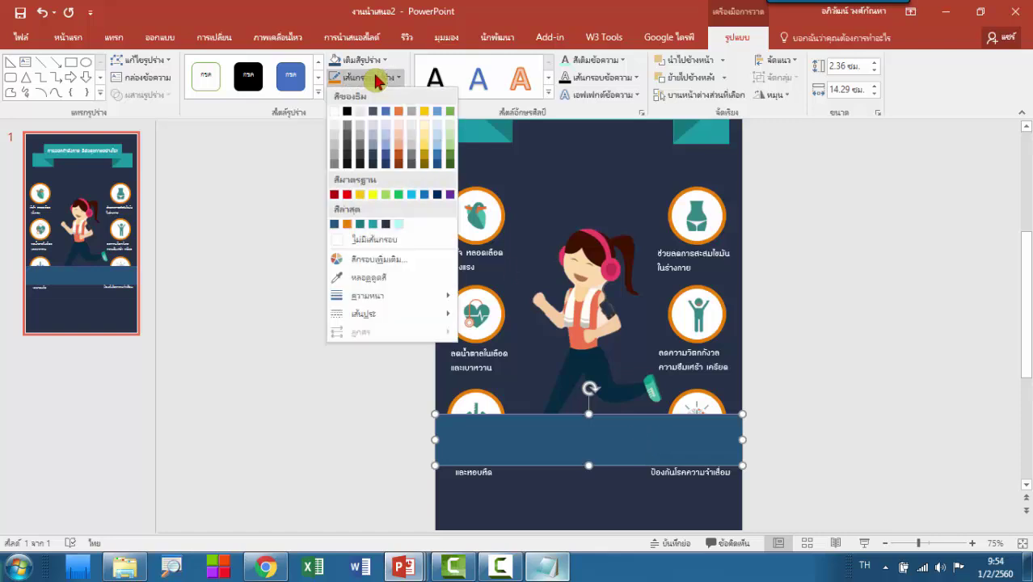
{"action": "left_click", "coordinate": [370, 237]}
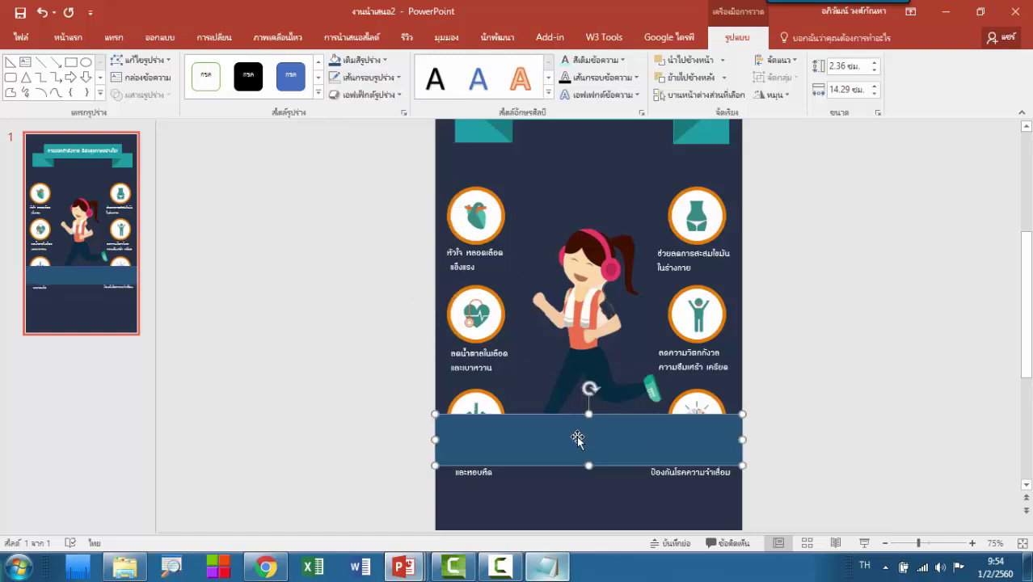
{"action": "right_click", "coordinate": [576, 438]}
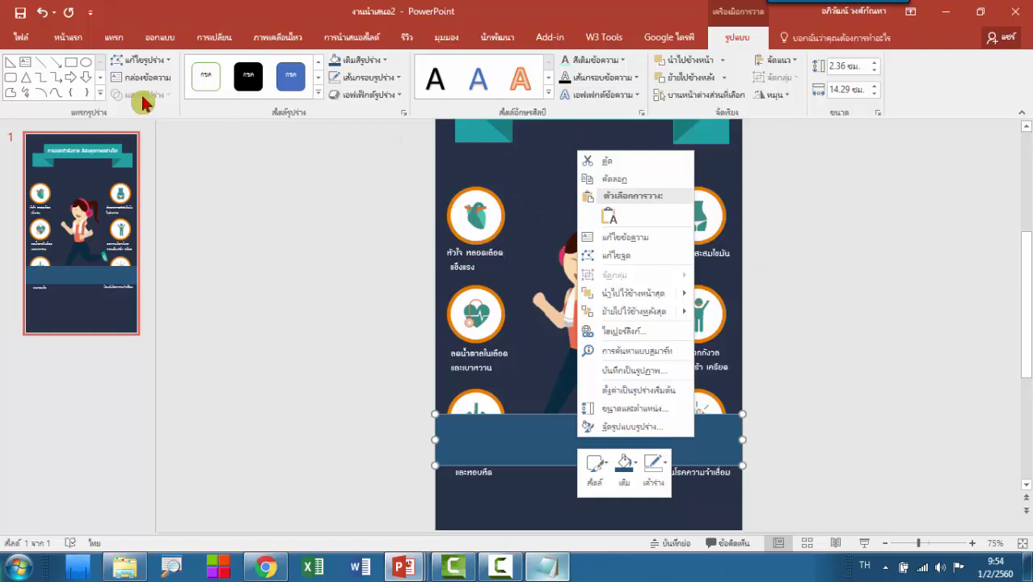
{"action": "left_click", "coordinate": [71, 64]}
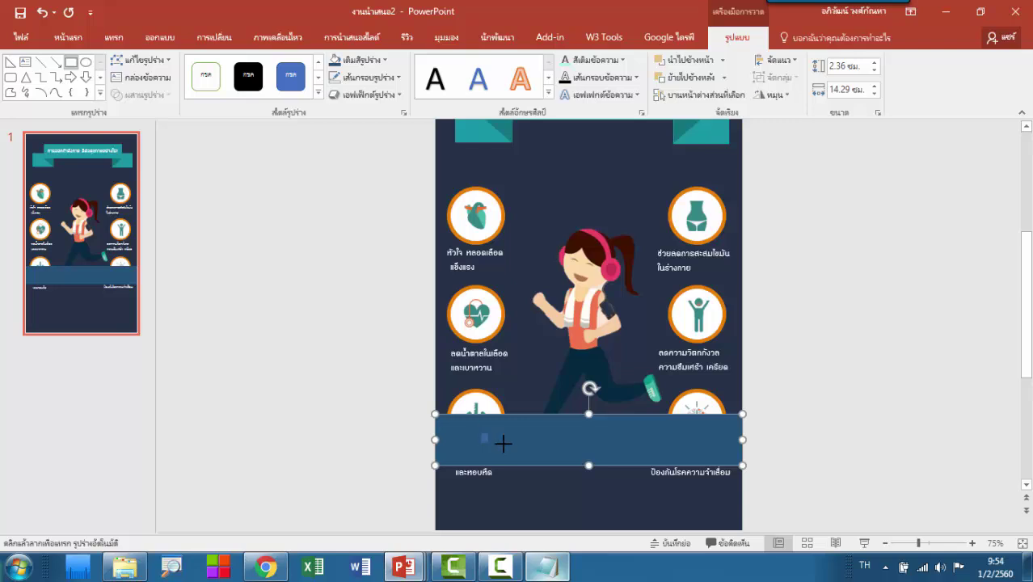
Draw a small white bar on the band and copy it twice along the band.
{"action": "left_click_drag", "start_coordinate": [519, 442], "coordinate": [522, 444]}
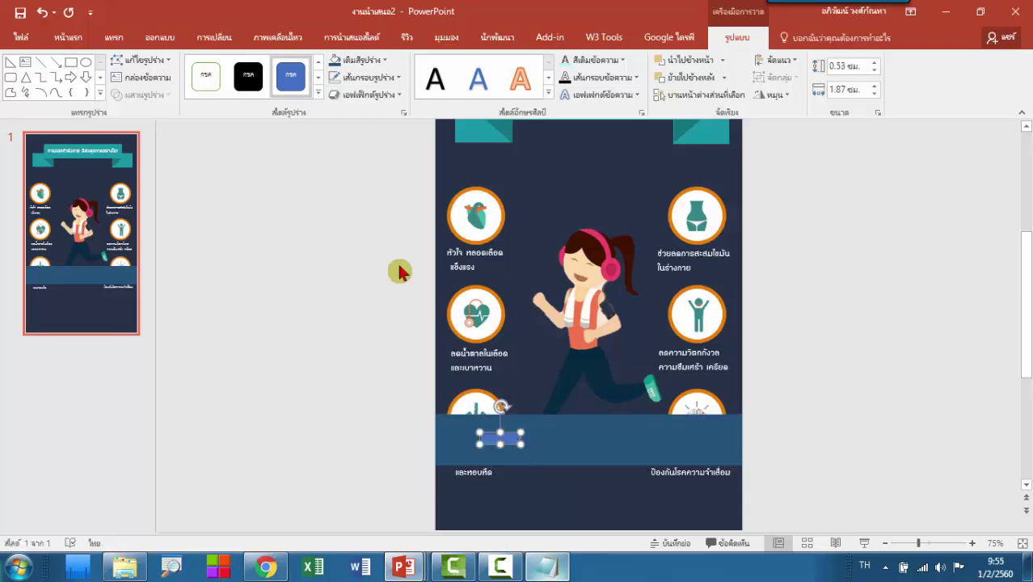
{"action": "left_click", "coordinate": [358, 61]}
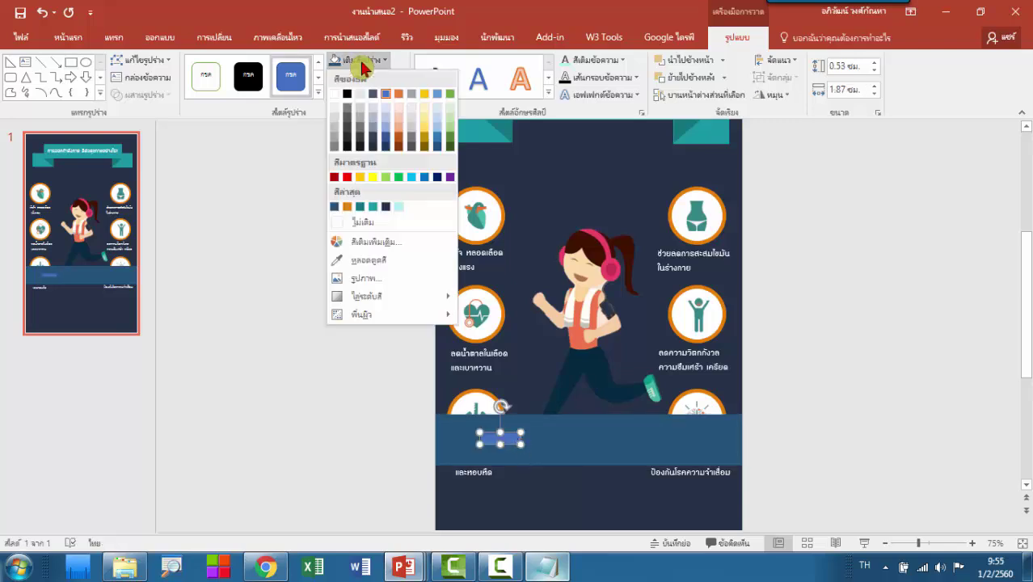
{"action": "left_click", "coordinate": [333, 93]}
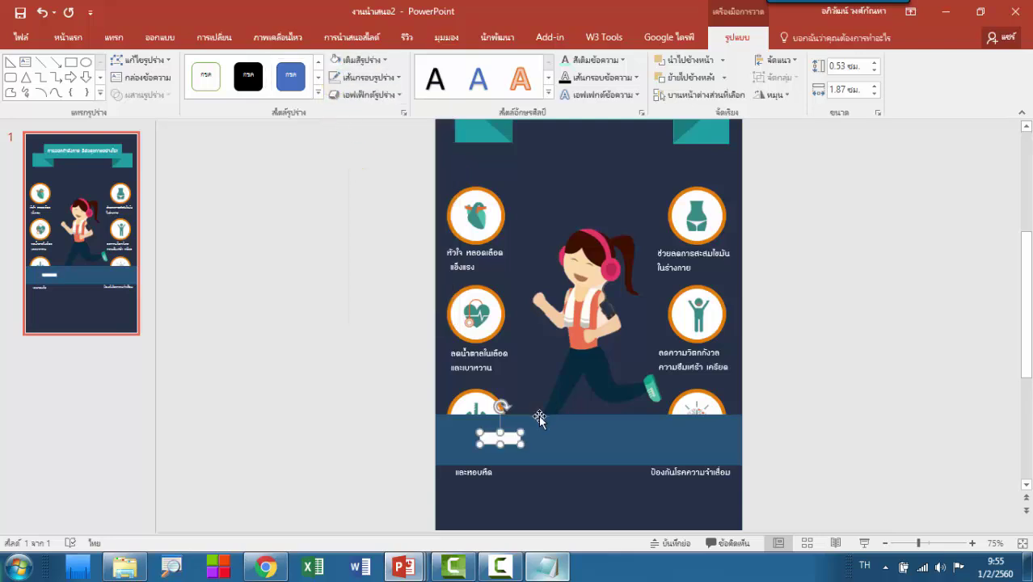
{"action": "mouse_move", "coordinate": [521, 446]}
{"action": "left_mouse_down"}
{"action": "mouse_move", "coordinate": [511, 446]}
{"action": "mouse_move", "coordinate": [543, 448]}
{"action": "left_mouse_up"}
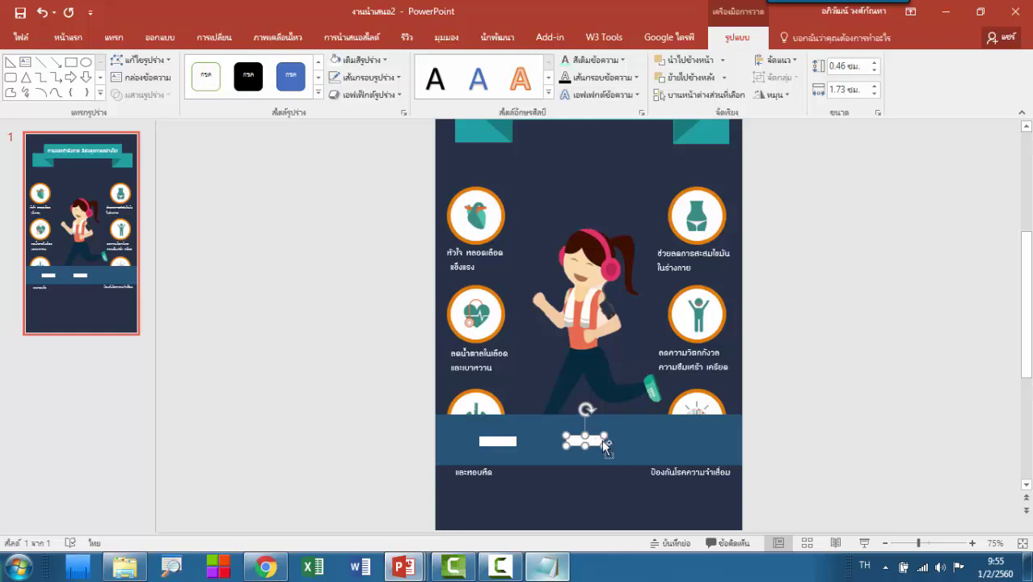
{"action": "left_click_drag", "start_coordinate": [606, 444], "coordinate": [675, 445]}
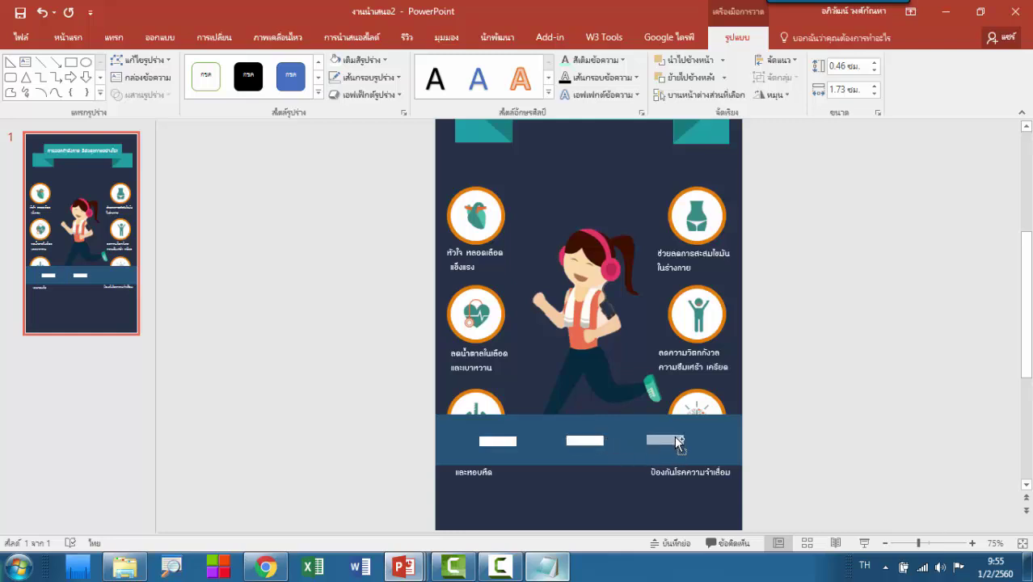
Group the blue band with the three white bars and send the group to the back.
{"action": "left_click", "coordinate": [592, 441], "text": "shift"}
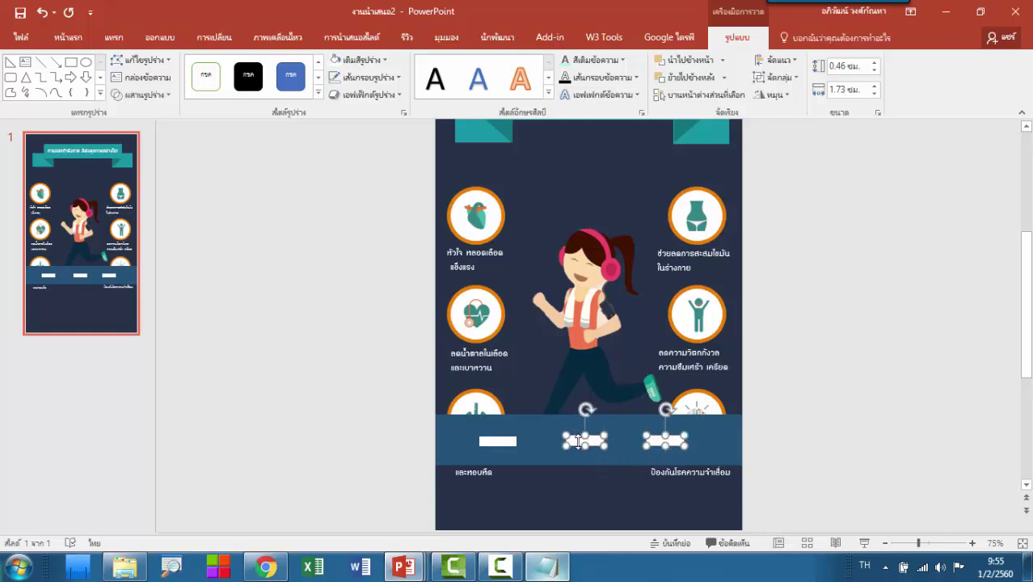
{"action": "left_click", "coordinate": [502, 441], "text": "shift"}
{"action": "left_click", "coordinate": [542, 427], "text": "shift"}
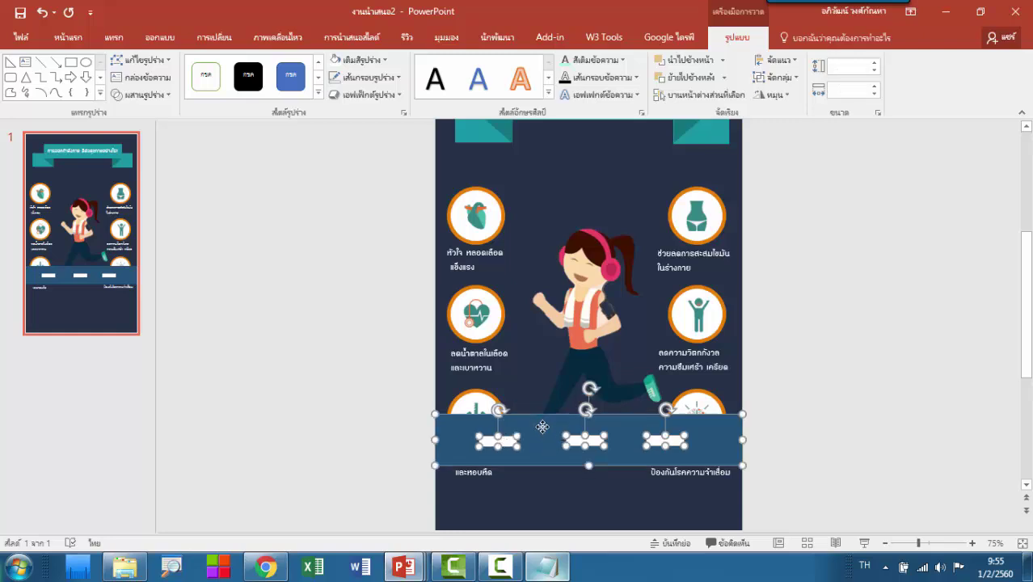
{"action": "key", "text": "ctrl+g"}
{"action": "right_click", "coordinate": [545, 427]}
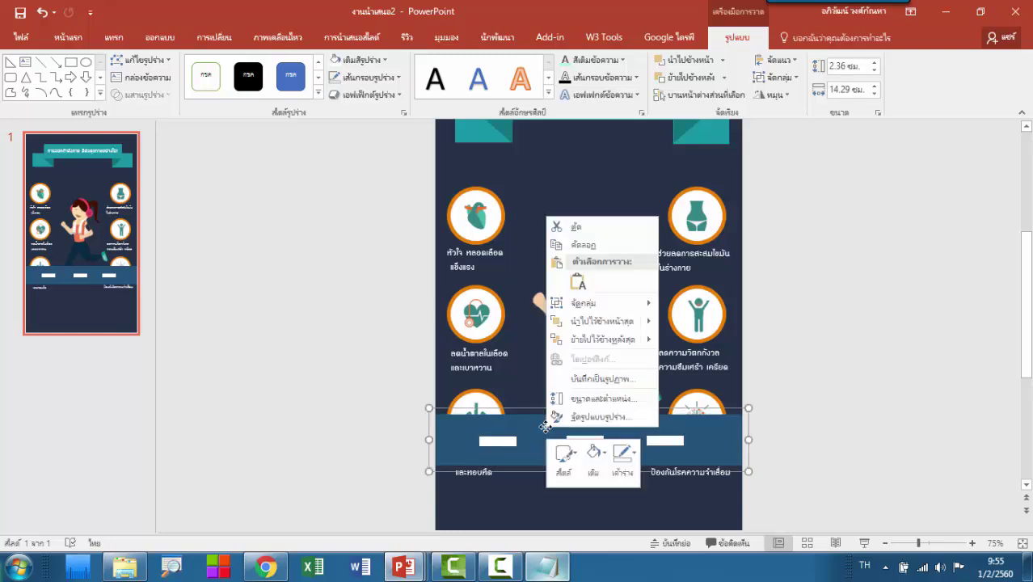
{"action": "left_click", "coordinate": [621, 349]}
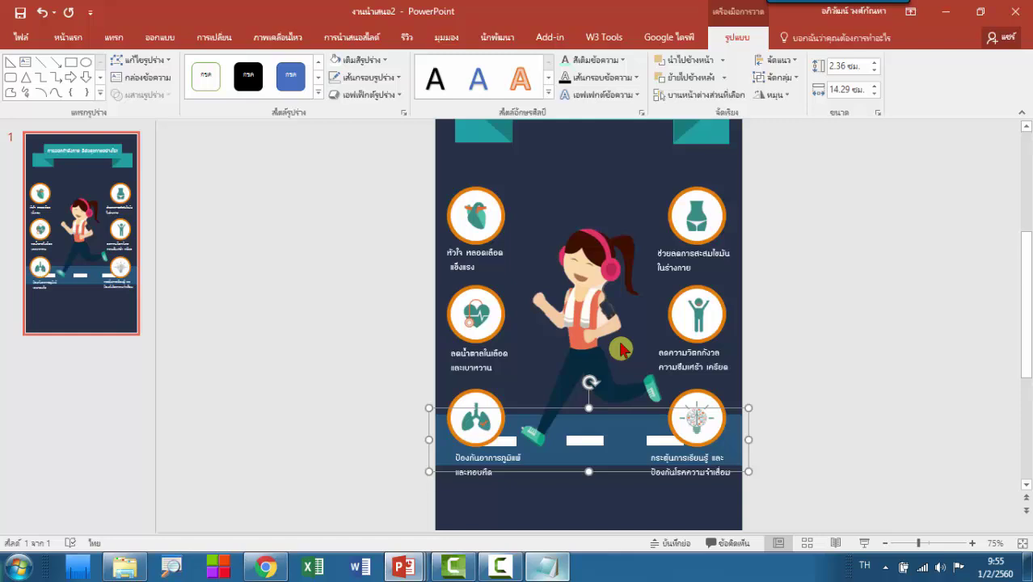
{"action": "left_click", "coordinate": [823, 295]}
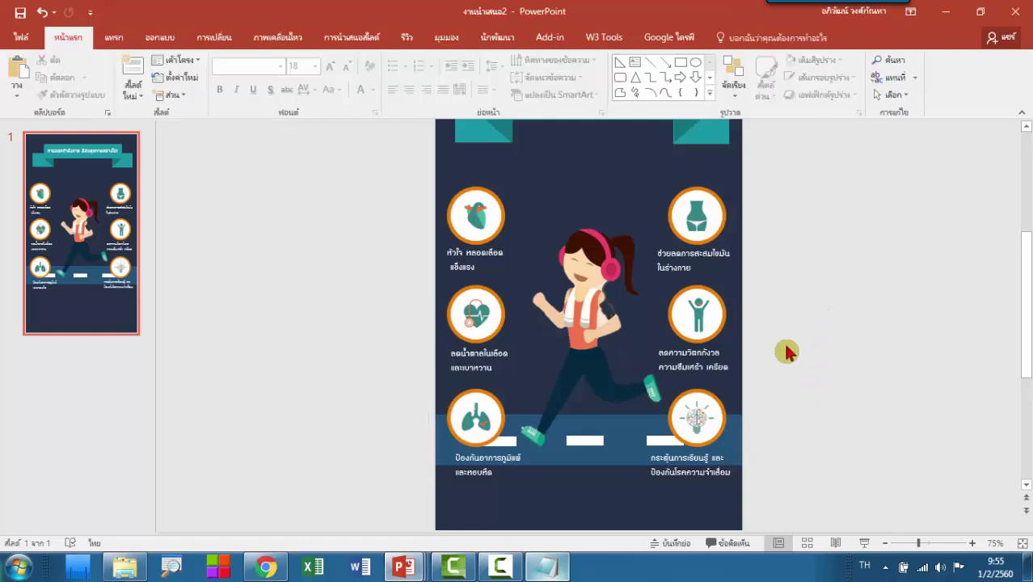
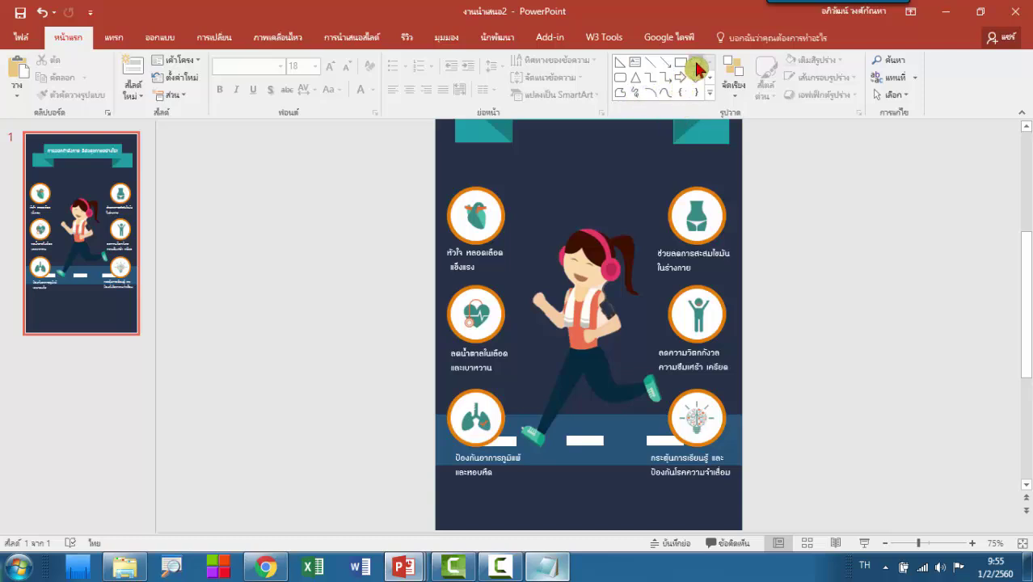
Draw overlapping blue ovals above the runner to form the cloud.
{"action": "left_click", "coordinate": [695, 62]}
{"action": "mouse_move", "coordinate": [518, 176]}
{"action": "left_mouse_down"}
{"action": "mouse_move", "coordinate": [555, 205]}
{"action": "mouse_move", "coordinate": [556, 183]}
{"action": "mouse_move", "coordinate": [578, 195]}
{"action": "left_mouse_up"}
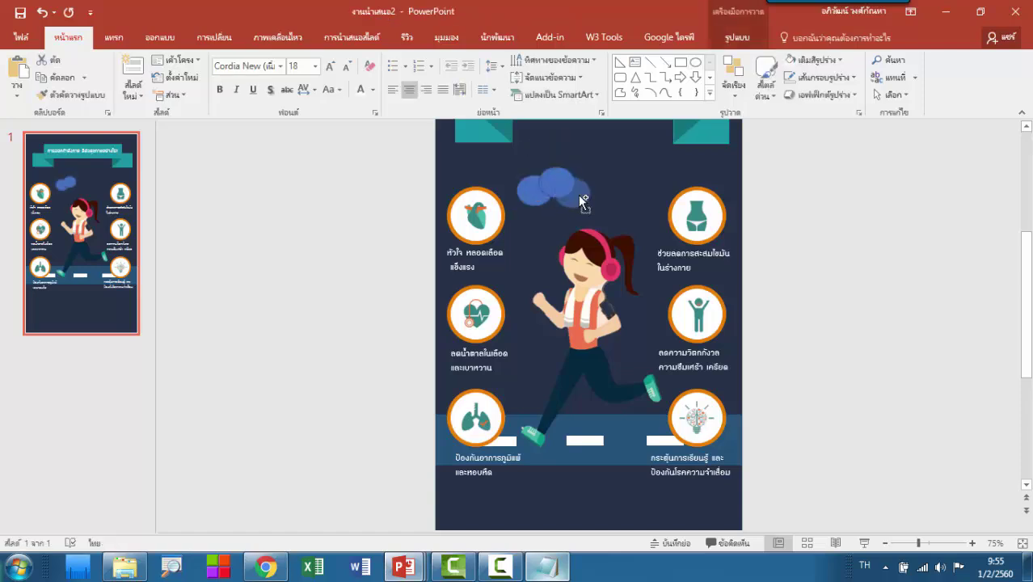
{"action": "left_click", "coordinate": [584, 194]}
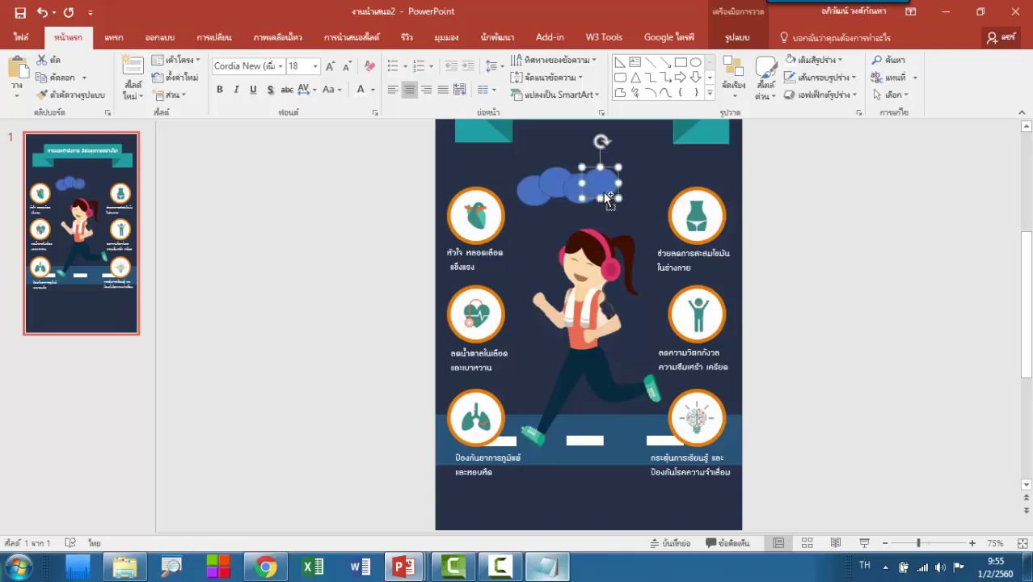
{"action": "mouse_move", "coordinate": [616, 202]}
{"action": "left_mouse_down"}
{"action": "mouse_move", "coordinate": [637, 189]}
{"action": "mouse_move", "coordinate": [650, 200]}
{"action": "left_mouse_up"}
Add a flat rectangle along the cloud's base, then marquee-select all the cloud pieces.
{"action": "left_click", "coordinate": [680, 62]}
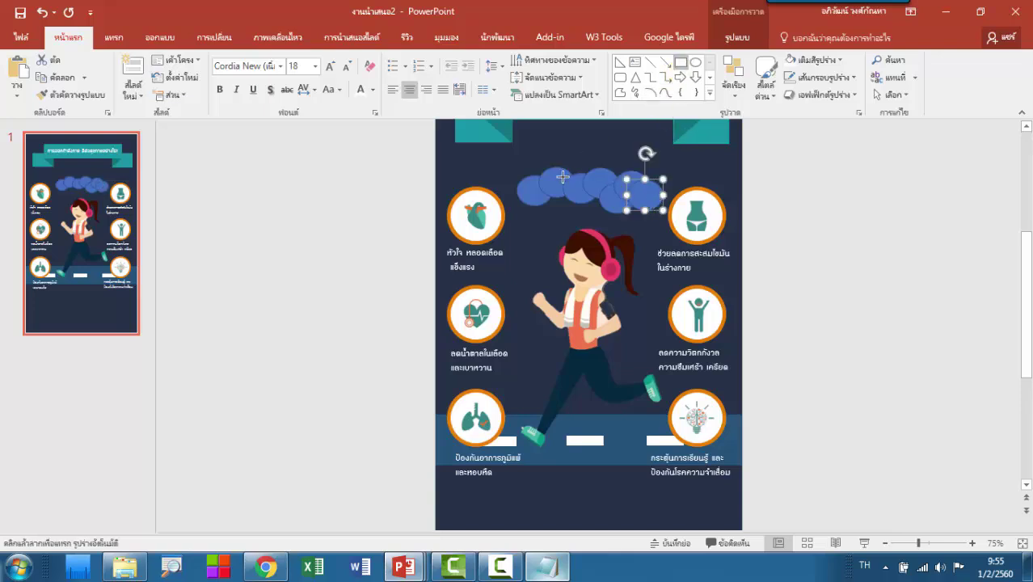
{"action": "left_click_drag", "start_coordinate": [518, 186], "coordinate": [646, 210]}
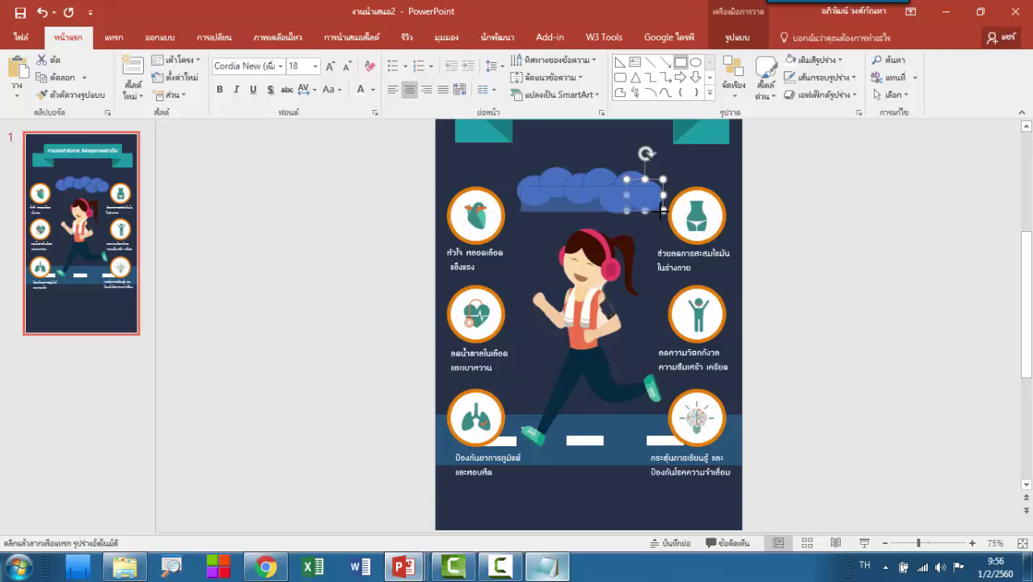
{"action": "left_click_drag", "start_coordinate": [661, 210], "coordinate": [658, 189]}
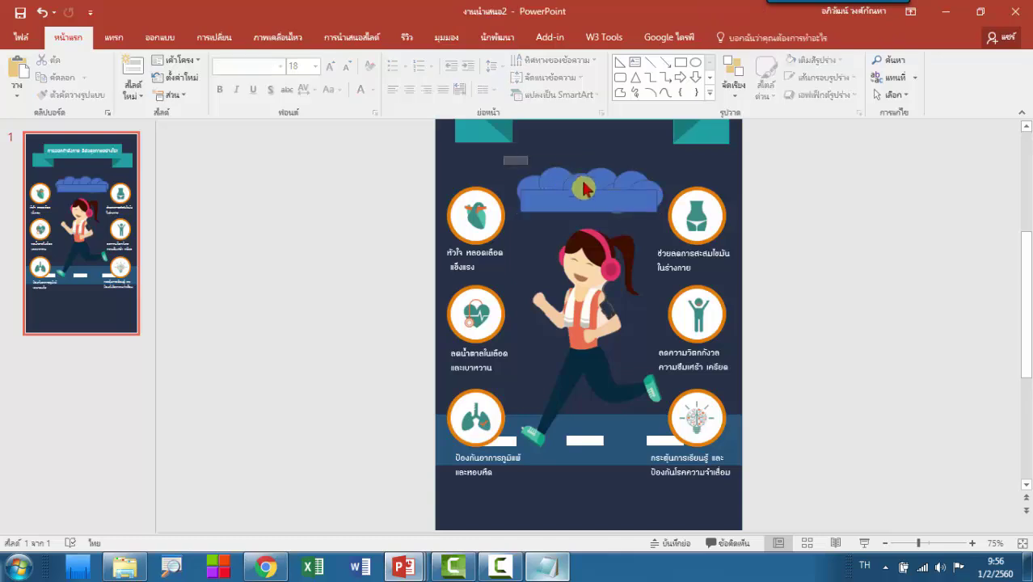
{"action": "left_click_drag", "start_coordinate": [502, 156], "coordinate": [670, 243]}
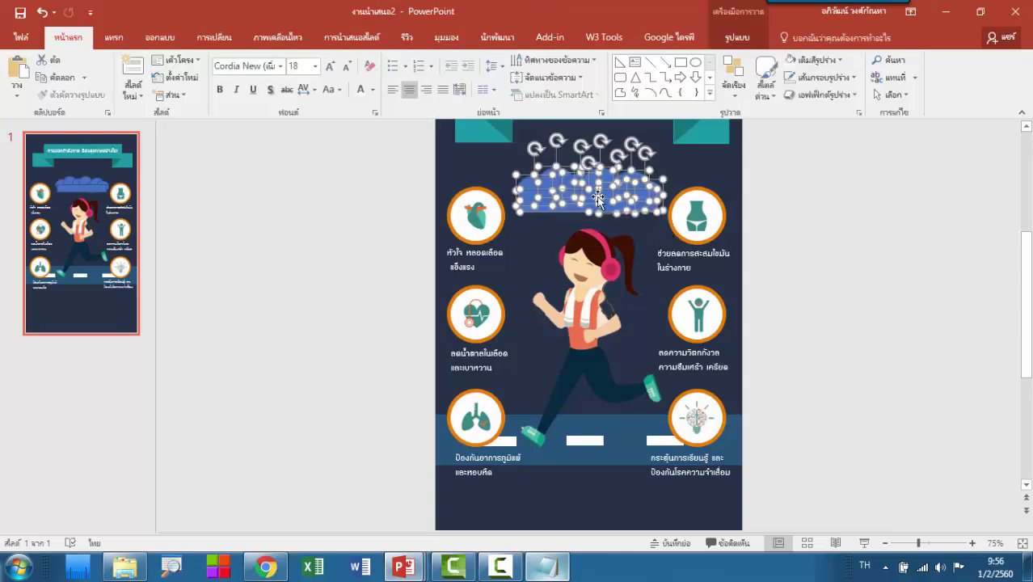
Union the cloud pieces into one shape, fill it light green, and drag it down to the road.
{"action": "left_click", "coordinate": [736, 37]}
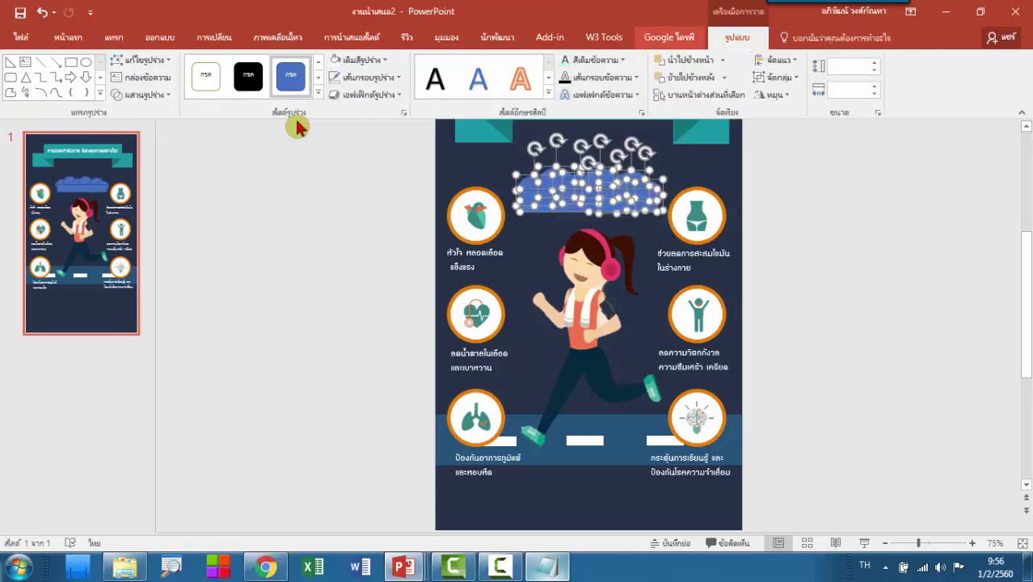
{"action": "left_click", "coordinate": [162, 96]}
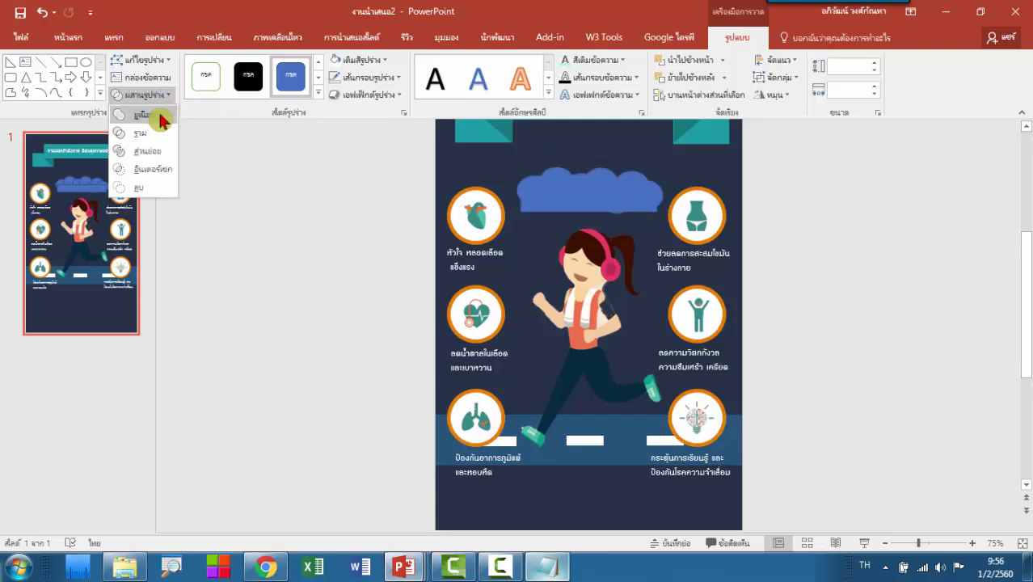
{"action": "left_click", "coordinate": [162, 120]}
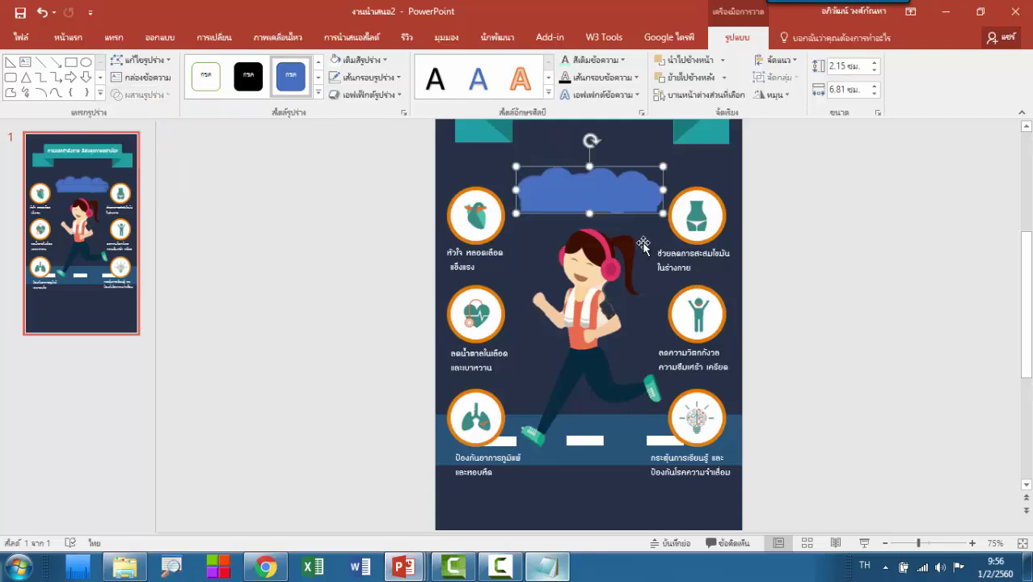
{"action": "left_click", "coordinate": [357, 60]}
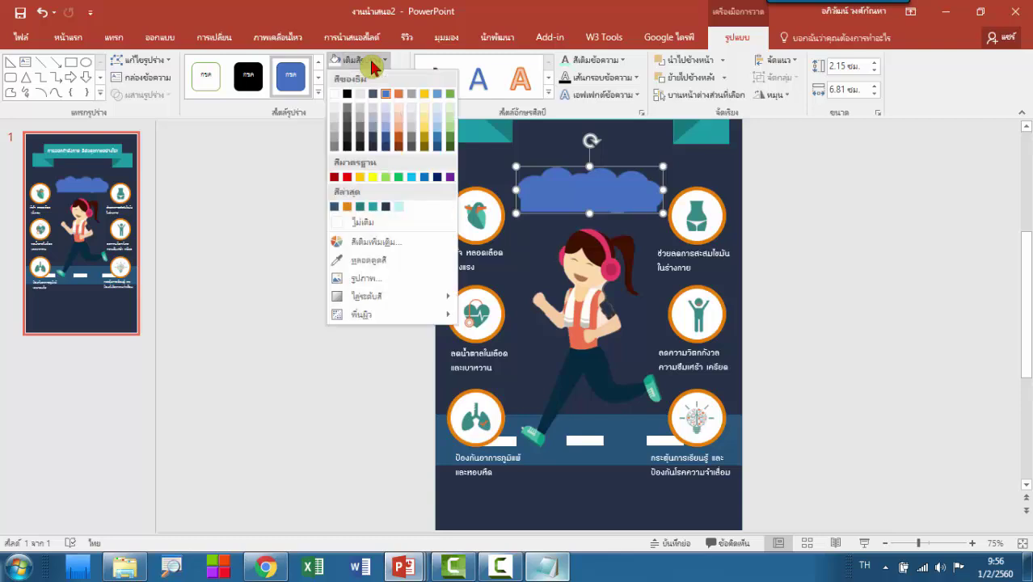
{"action": "left_click", "coordinate": [387, 177]}
{"action": "left_click_drag", "start_coordinate": [646, 210], "coordinate": [634, 406]}
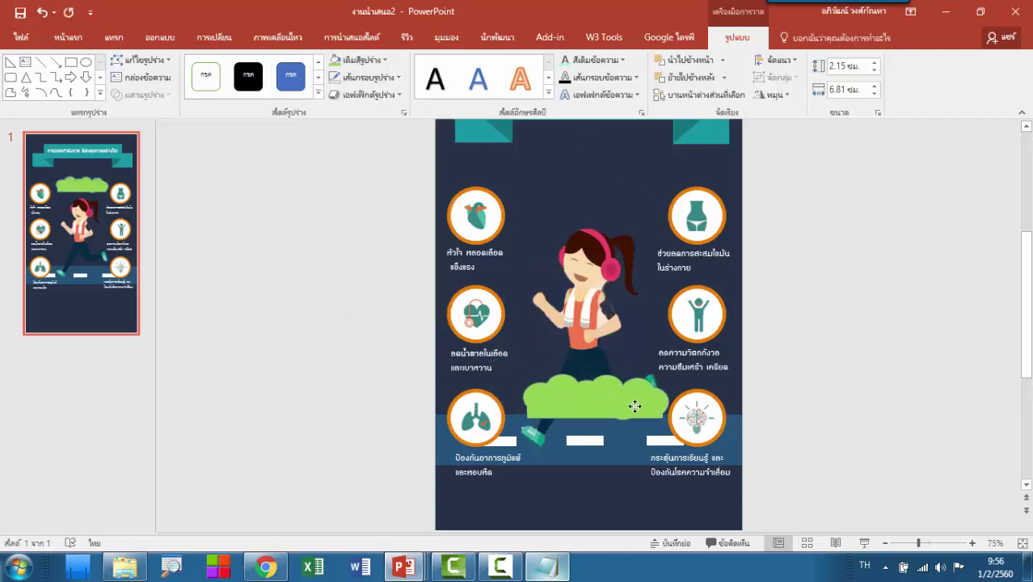
Send the green bush behind the runner, raise the runner, and shrink the bush and shift it right.
{"action": "right_click", "coordinate": [635, 407]}
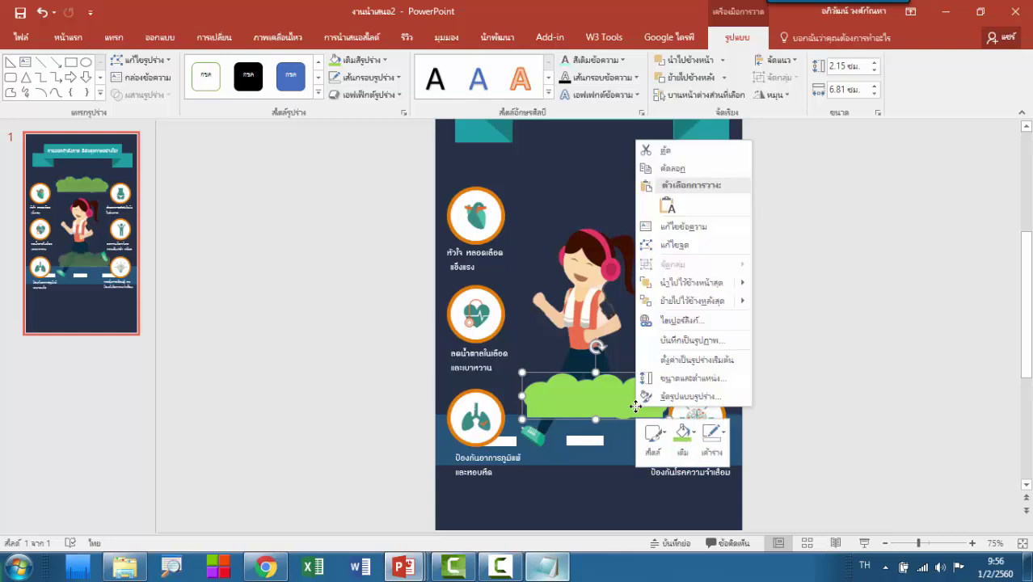
{"action": "left_click", "coordinate": [722, 303]}
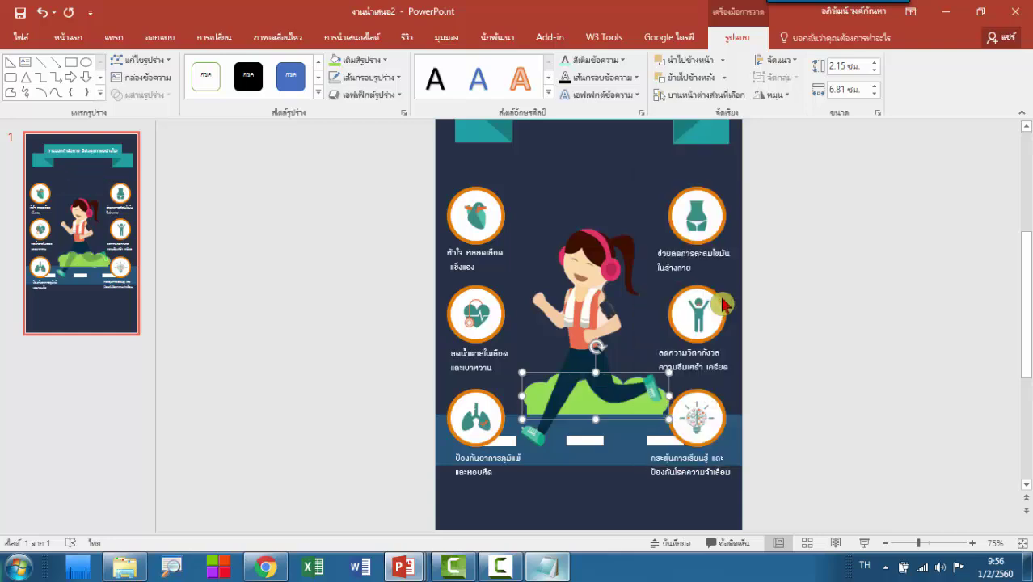
{"action": "left_click", "coordinate": [592, 404]}
{"action": "left_click_drag", "start_coordinate": [588, 370], "coordinate": [619, 197]}
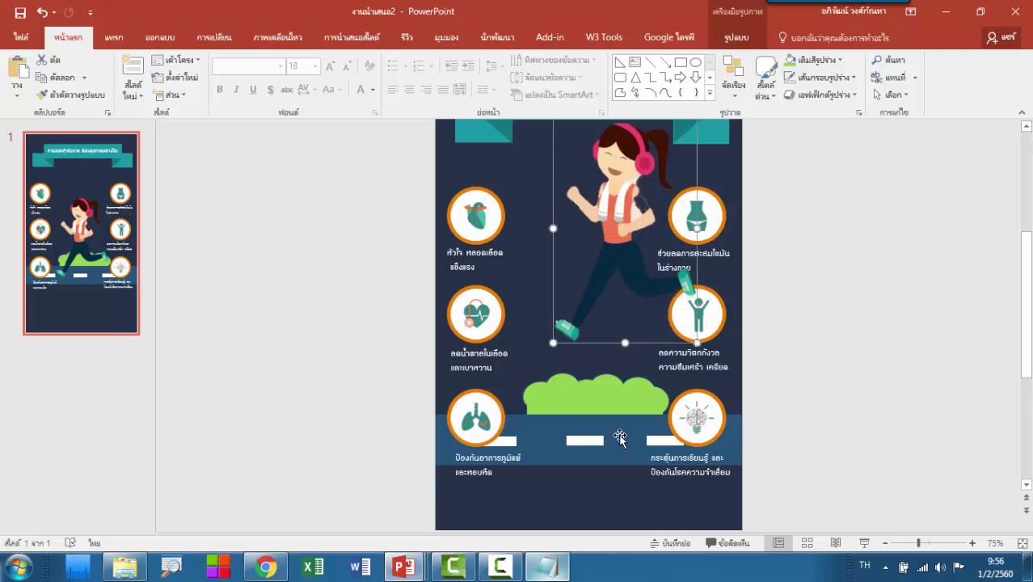
{"action": "left_click_drag", "start_coordinate": [614, 396], "coordinate": [642, 397]}
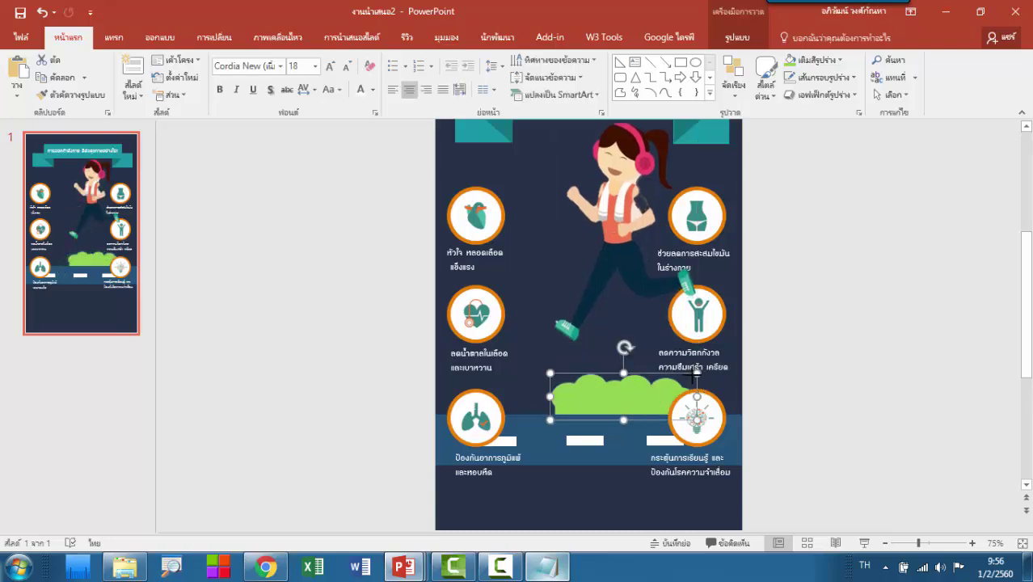
{"action": "mouse_move", "coordinate": [695, 373]}
{"action": "left_mouse_down"}
{"action": "mouse_move", "coordinate": [651, 402]}
{"action": "mouse_move", "coordinate": [568, 404]}
{"action": "left_mouse_up"}
Send the left bush back, fill it bright green, shift it right, and lower the runner in front.
{"action": "right_click", "coordinate": [570, 408]}
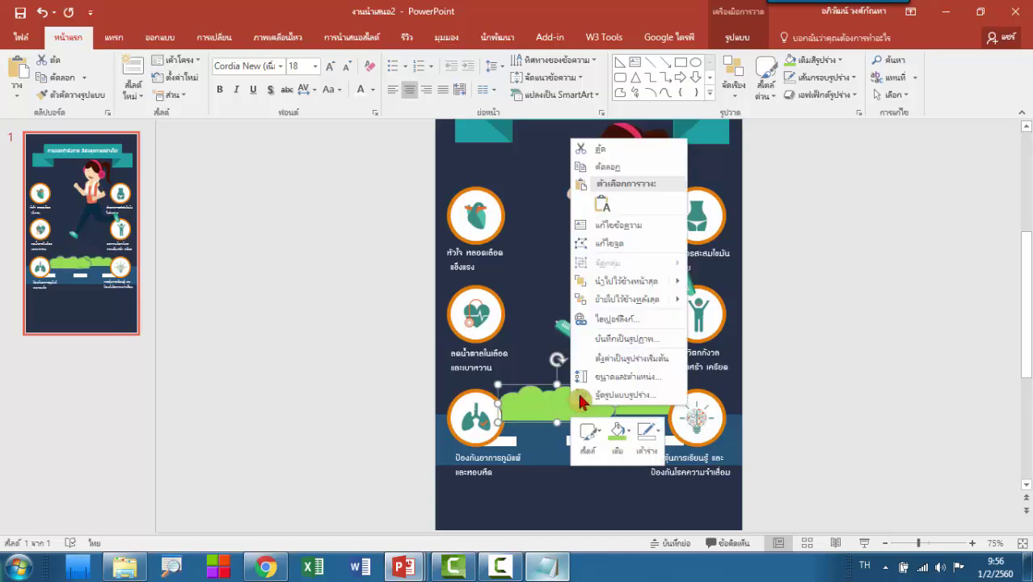
{"action": "left_click", "coordinate": [637, 301]}
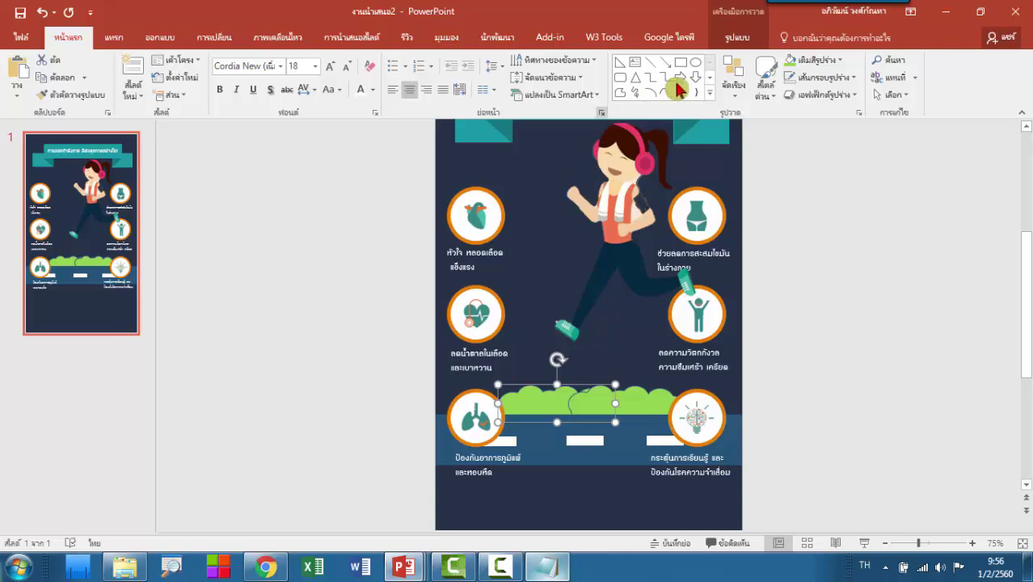
{"action": "left_click", "coordinate": [738, 49]}
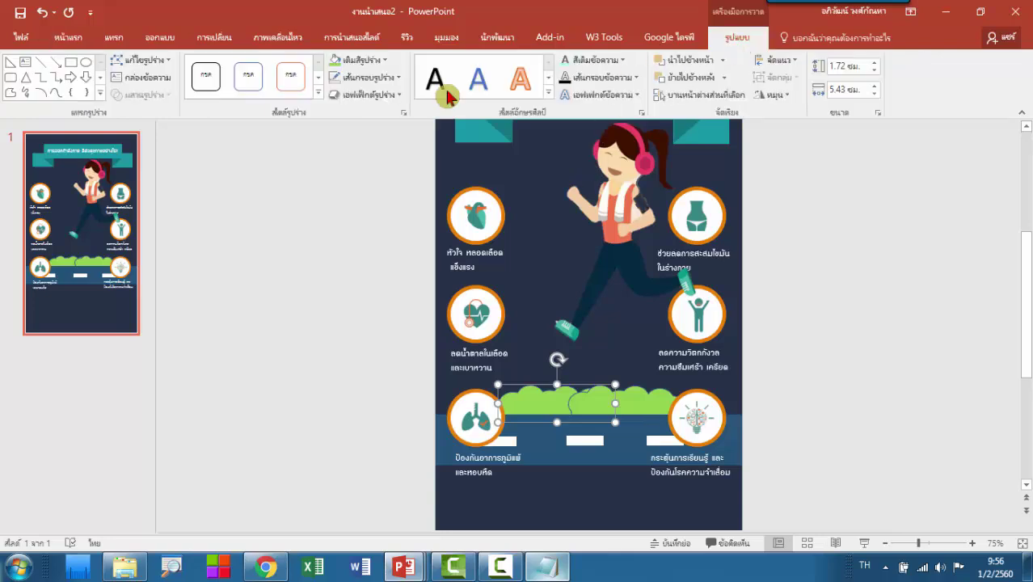
{"action": "left_click", "coordinate": [386, 62]}
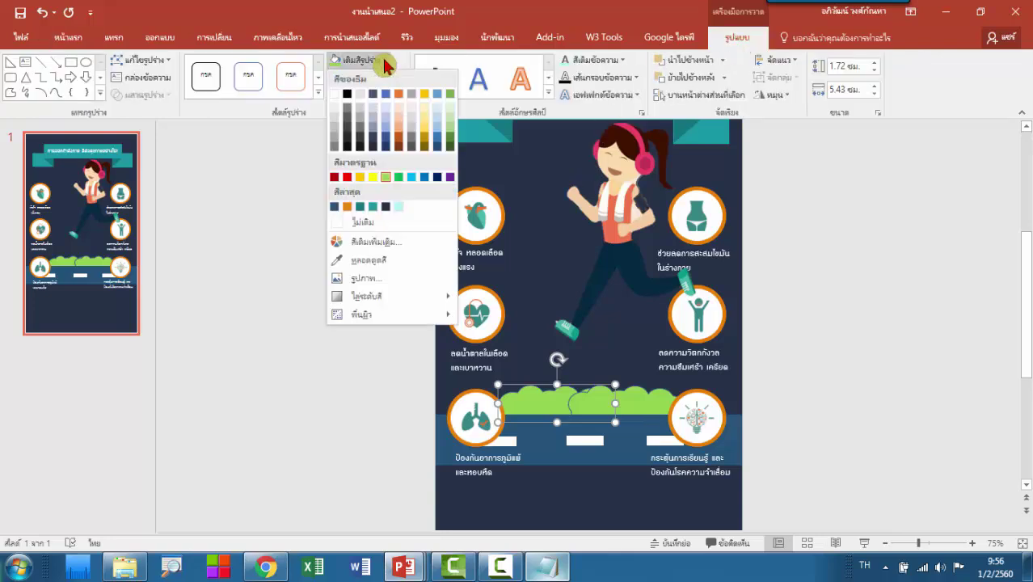
{"action": "left_click", "coordinate": [397, 179]}
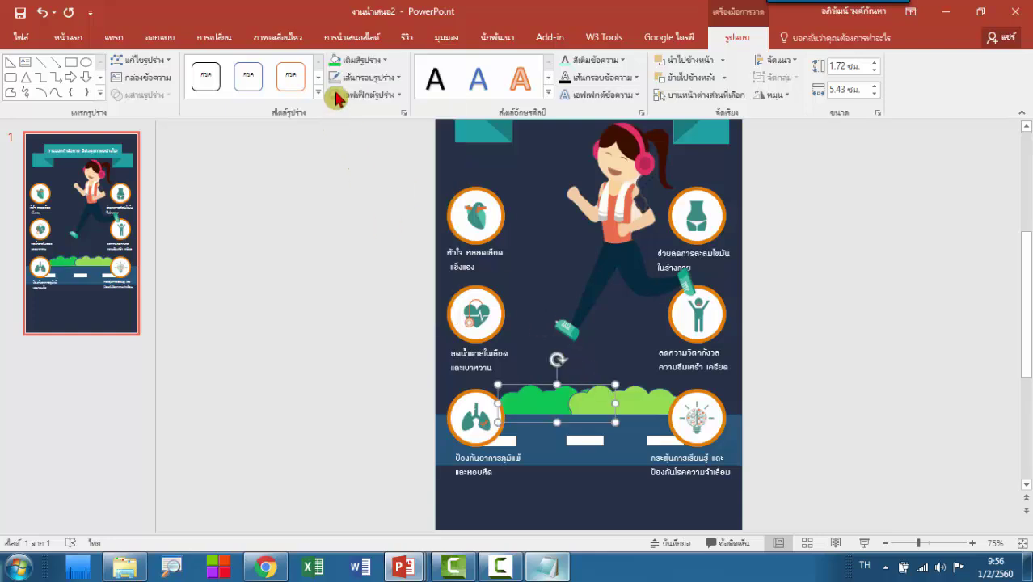
{"action": "left_click_drag", "start_coordinate": [569, 398], "coordinate": [639, 397]}
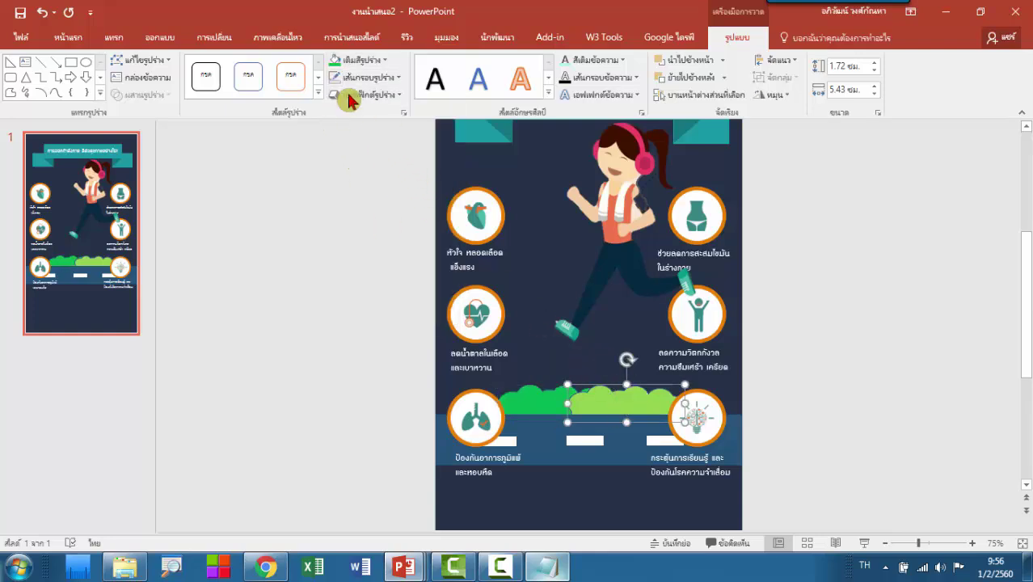
{"action": "mouse_move", "coordinate": [611, 245]}
{"action": "left_mouse_down"}
{"action": "mouse_move", "coordinate": [582, 319]}
{"action": "mouse_move", "coordinate": [630, 309]}
{"action": "left_mouse_up"}
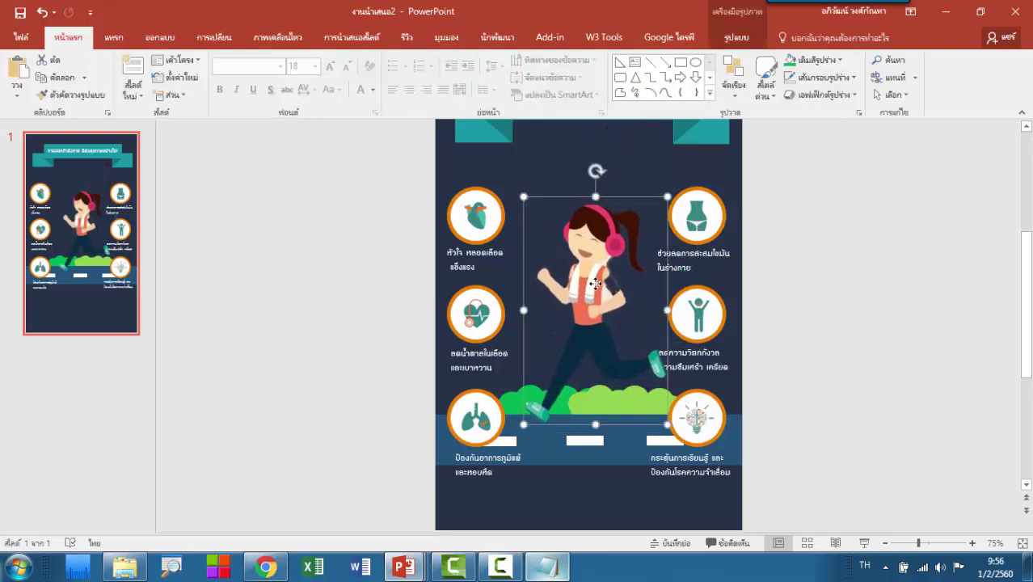
Draw a full-width rectangle across the slide's bottom edge and lower its top edge slightly.
{"action": "scroll", "coordinate": [599, 288], "scroll_direction": "down", "scroll_amount": 2, "text": "ctrl"}
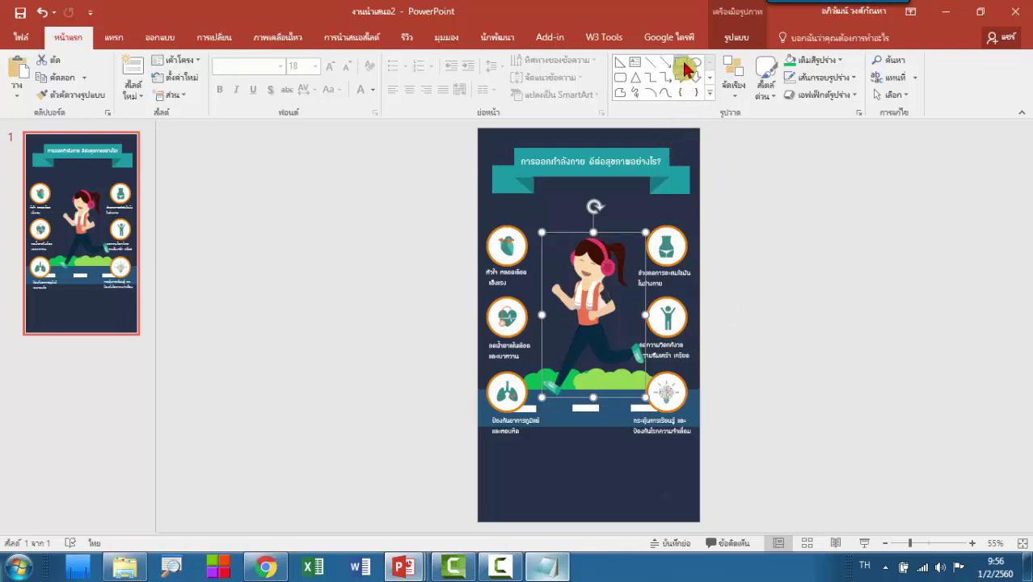
{"action": "left_click", "coordinate": [680, 62]}
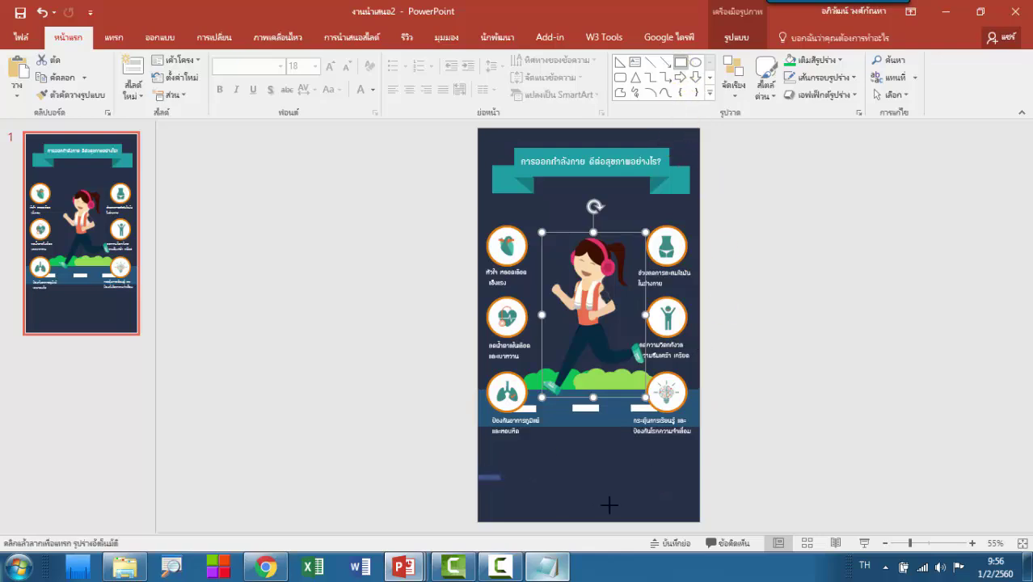
{"action": "left_click_drag", "start_coordinate": [608, 504], "coordinate": [700, 520]}
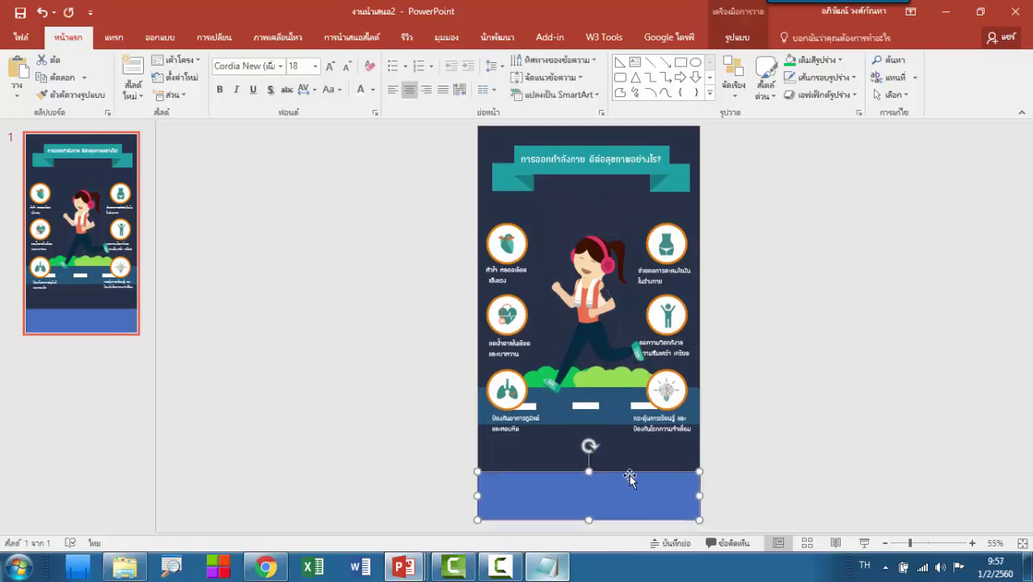
{"action": "left_click_drag", "start_coordinate": [587, 466], "coordinate": [587, 476]}
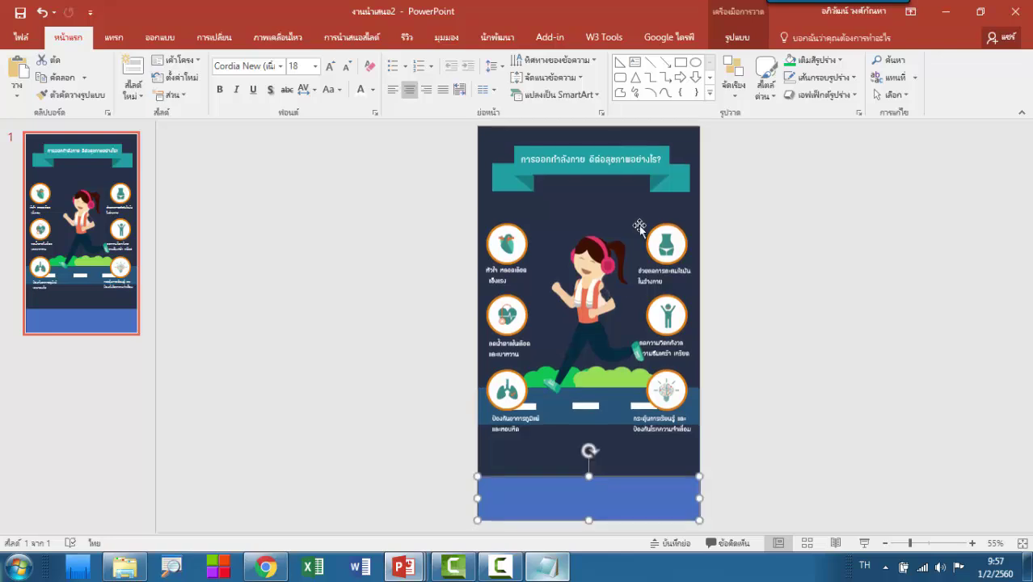
Duplicate the title box into the footer band and copy the credit line from the notes.
{"action": "left_click", "coordinate": [627, 153]}
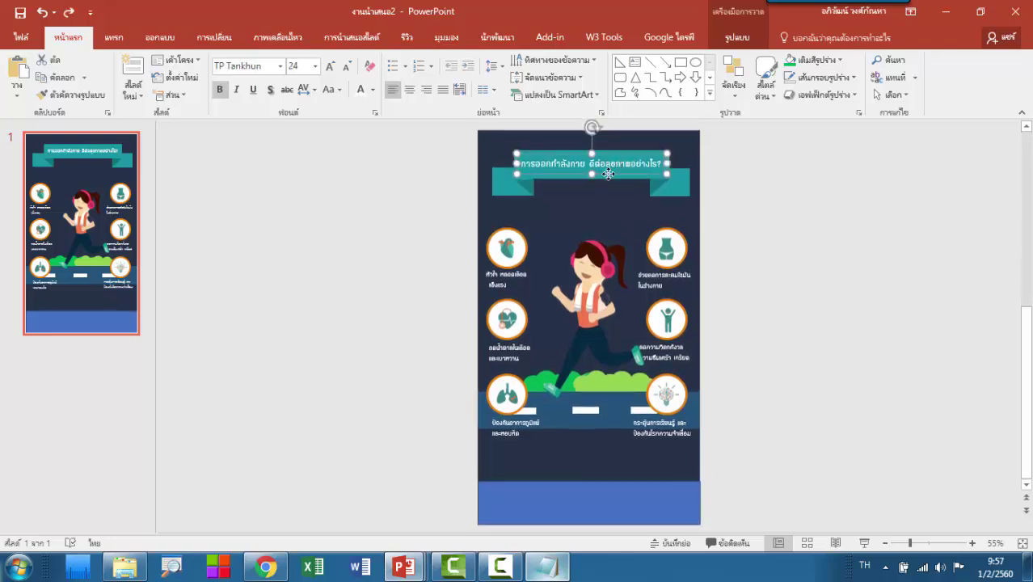
{"action": "mouse_move", "coordinate": [612, 179]}
{"action": "left_mouse_down"}
{"action": "mouse_move", "coordinate": [621, 184]}
{"action": "mouse_move", "coordinate": [611, 501]}
{"action": "left_mouse_up"}
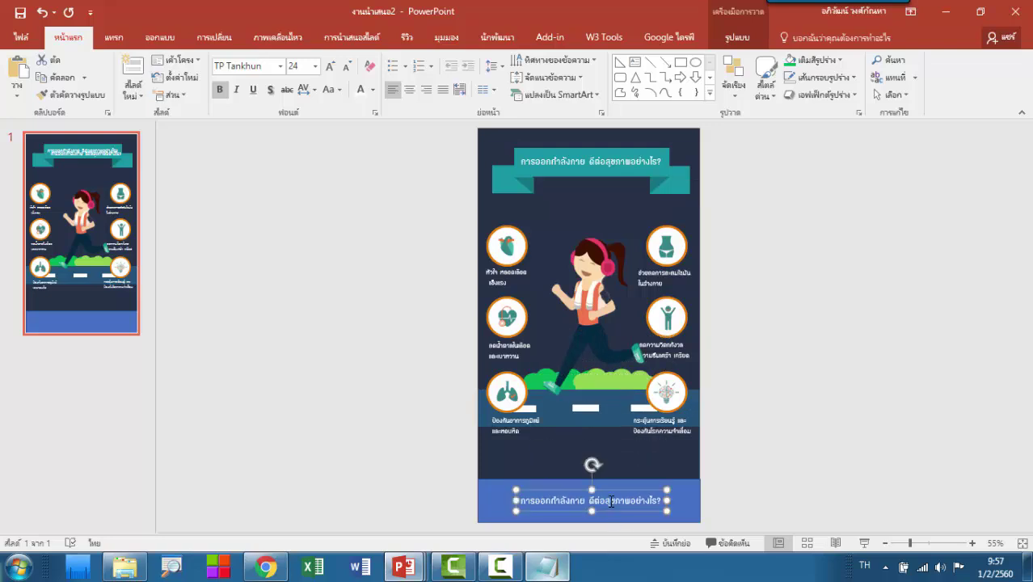
{"action": "left_click", "coordinate": [547, 565]}
{"action": "left_click_drag", "start_coordinate": [624, 345], "coordinate": [434, 349]}
{"action": "key", "text": "ctrl+c"}
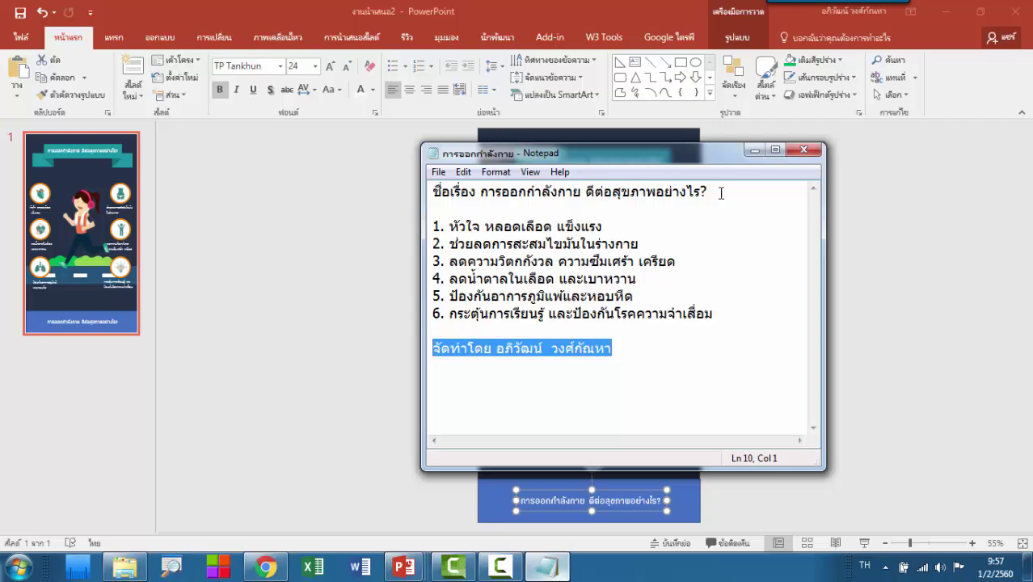
{"action": "left_click", "coordinate": [754, 150]}
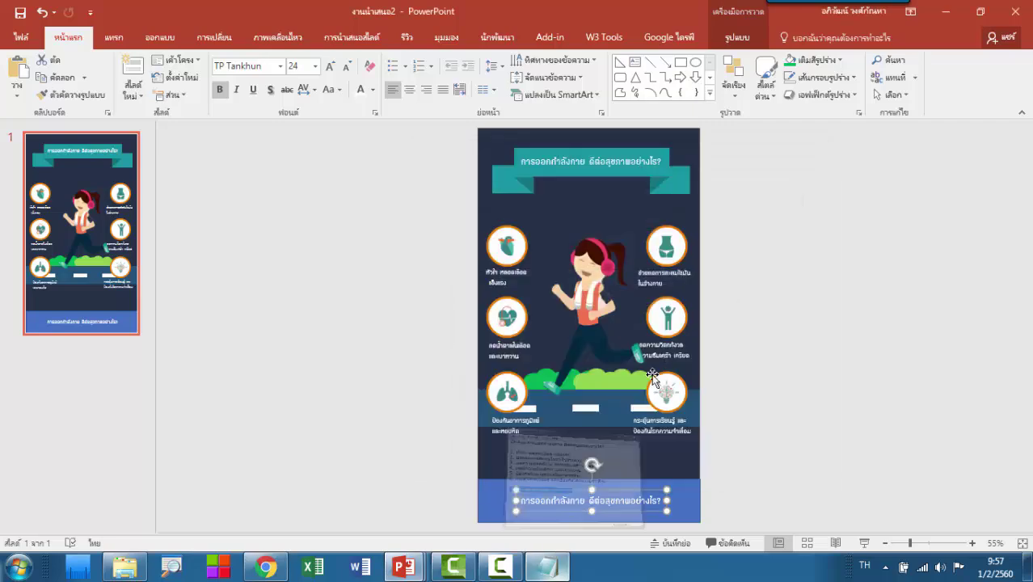
Replace the footer copy's text with the pasted 'จัดทำโดย' credit line and nudge it right.
{"action": "triple_click", "coordinate": [624, 501]}
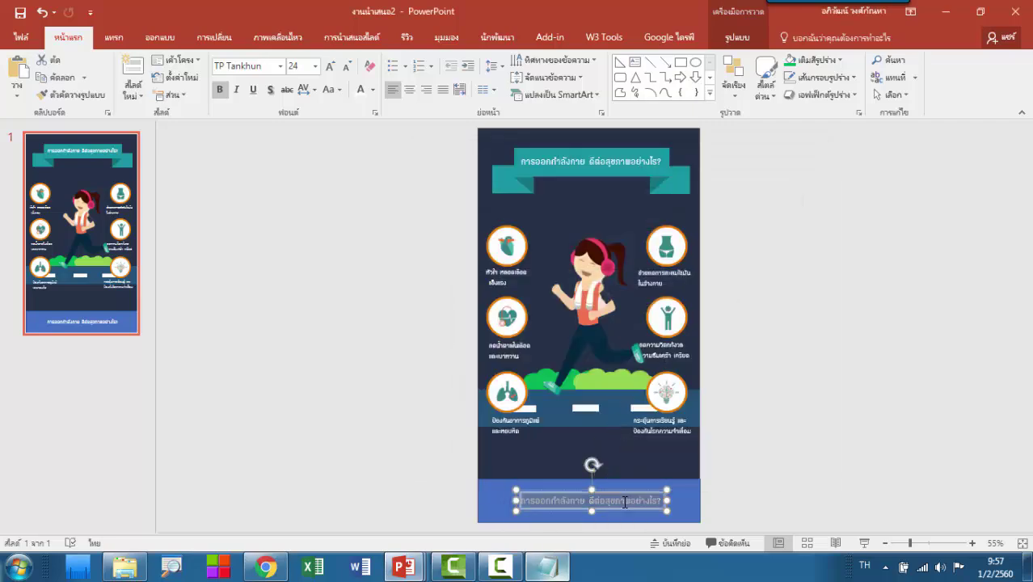
{"action": "key", "text": "ctrl+v"}
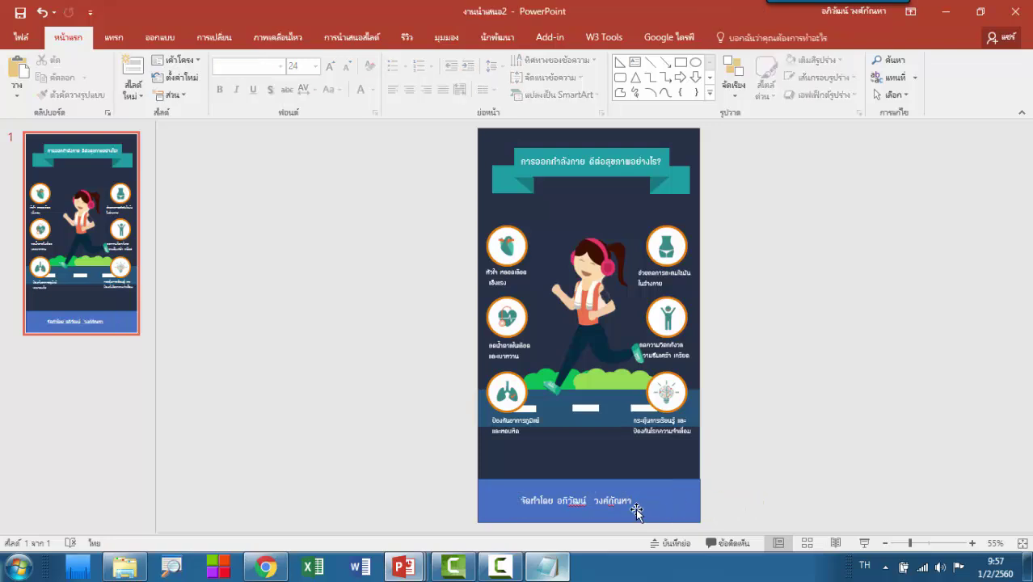
{"action": "left_click_drag", "start_coordinate": [634, 513], "coordinate": [678, 515]}
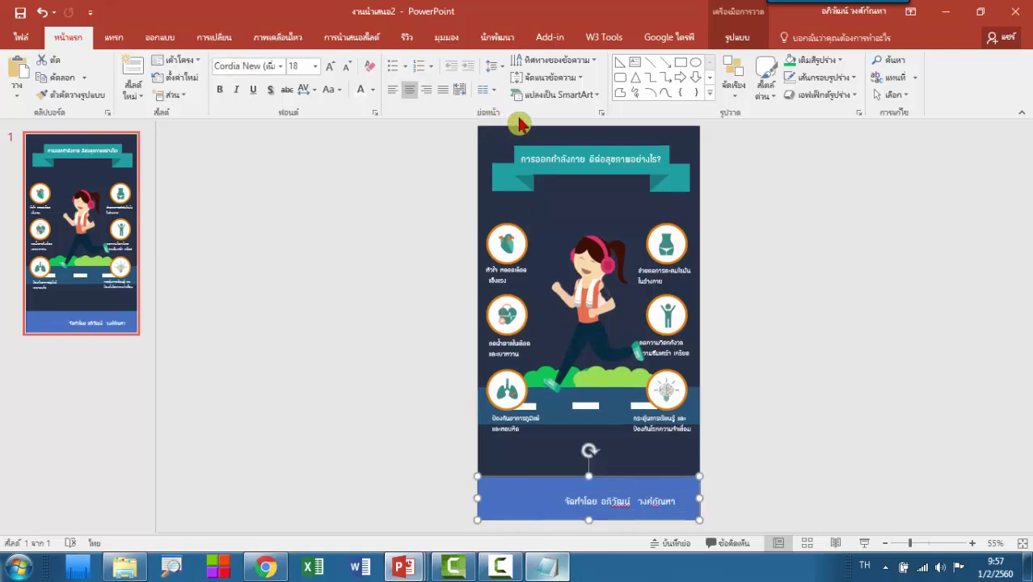
Fill the footer band orange via Shape Fill, then deselect it.
{"action": "left_click", "coordinate": [732, 42]}
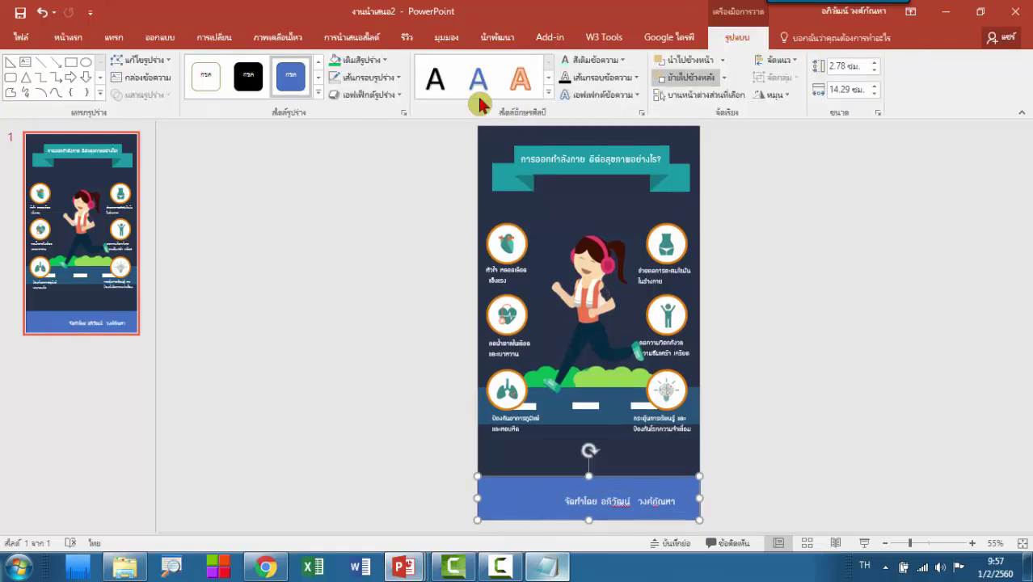
{"action": "left_click", "coordinate": [368, 62]}
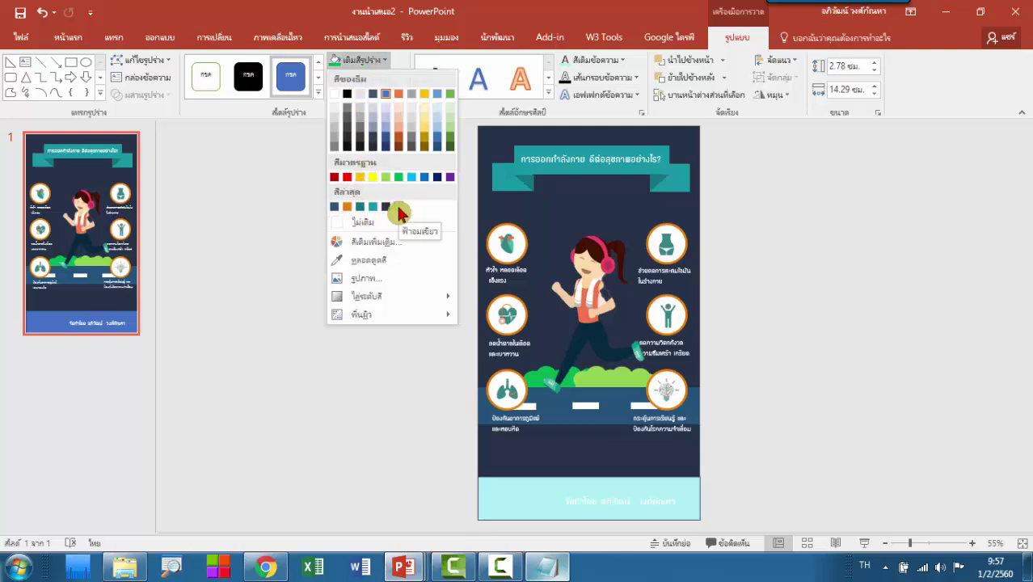
{"action": "left_click", "coordinate": [346, 208]}
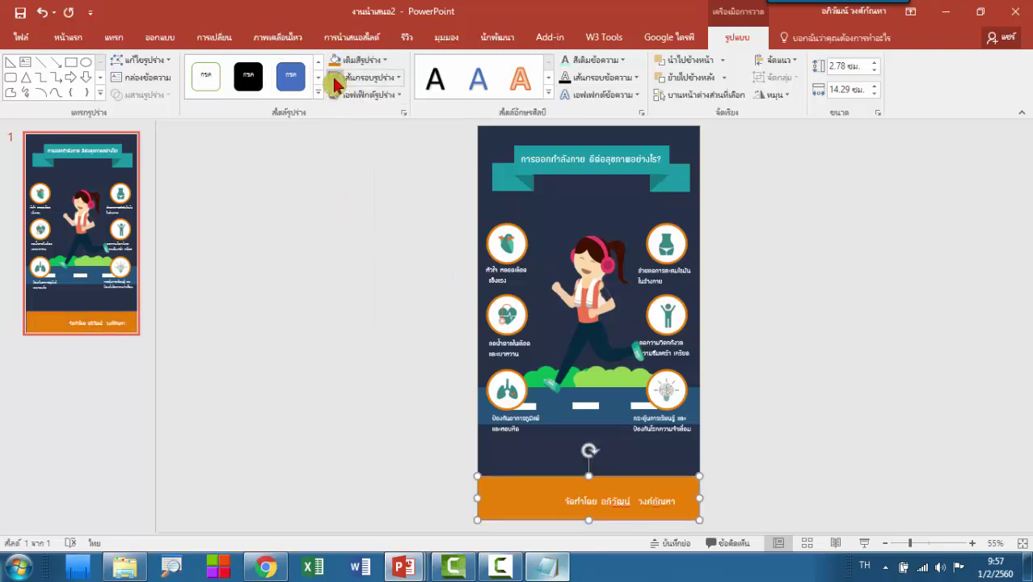
{"action": "left_click", "coordinate": [763, 440]}
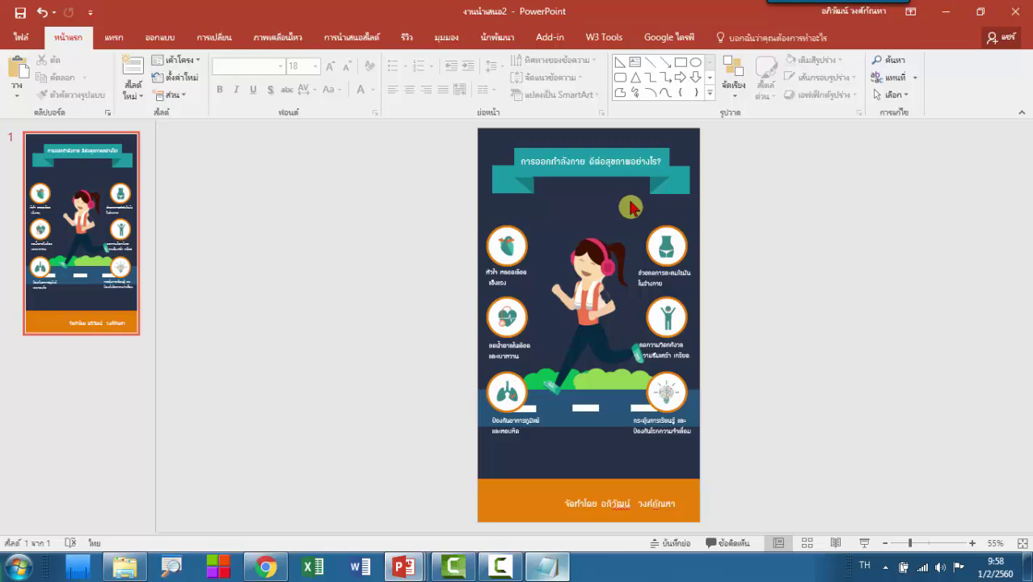
Zoom in to 125% on the title banner at the top of the slide and choose the Rectangle shape.
{"action": "scroll", "coordinate": [630, 208], "scroll_direction": "up", "scroll_amount": 1, "text": "ctrl"}
{"action": "scroll", "coordinate": [630, 208], "scroll_direction": "up", "scroll_amount": 2, "text": "ctrl"}
{"action": "scroll", "coordinate": [630, 207], "scroll_direction": "up", "scroll_amount": 4, "text": "ctrl"}
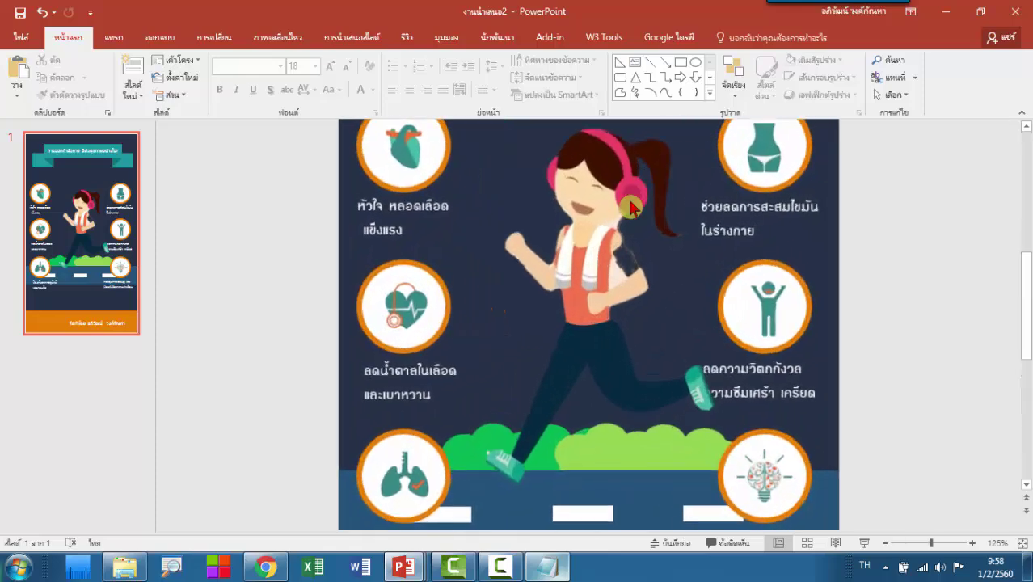
{"action": "scroll", "coordinate": [631, 208], "scroll_direction": "down", "scroll_amount": 2}
{"action": "scroll", "coordinate": [629, 202], "scroll_direction": "up", "scroll_amount": 2}
{"action": "scroll", "coordinate": [629, 202], "scroll_direction": "up", "scroll_amount": 3}
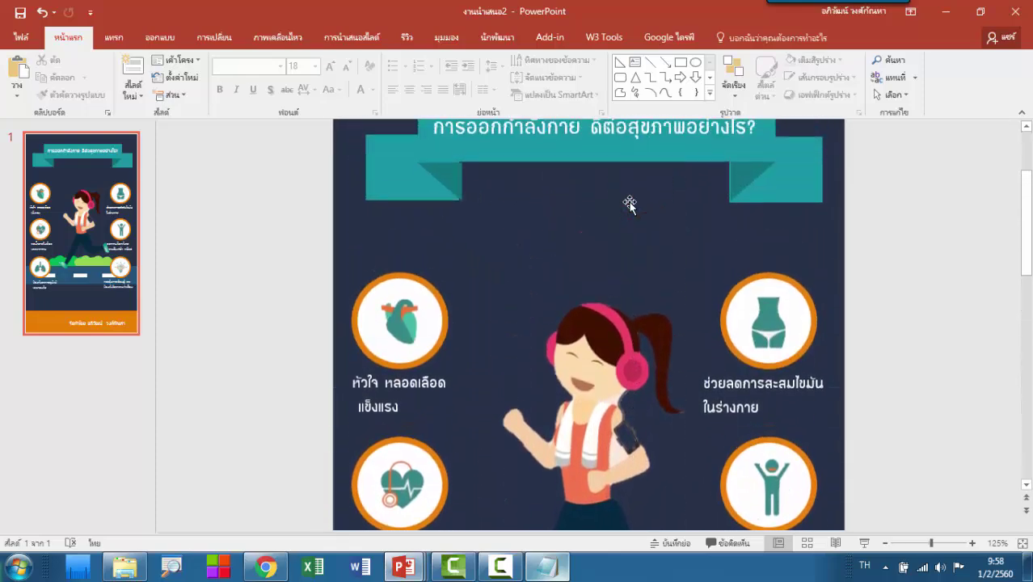
{"action": "scroll", "coordinate": [629, 202], "scroll_direction": "up", "scroll_amount": 2}
{"action": "scroll", "coordinate": [629, 202], "scroll_direction": "up", "scroll_amount": 1}
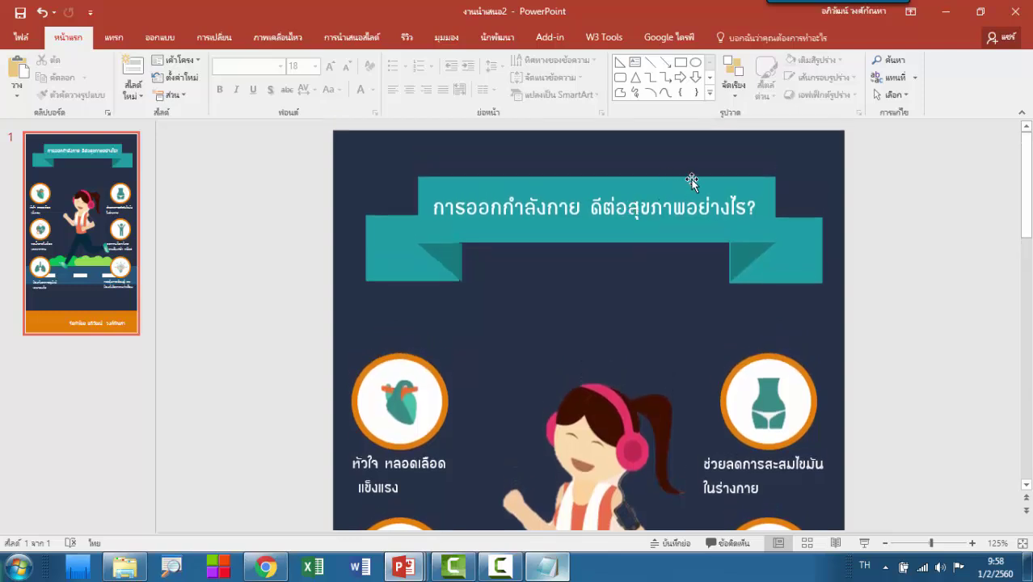
{"action": "left_click", "coordinate": [684, 64]}
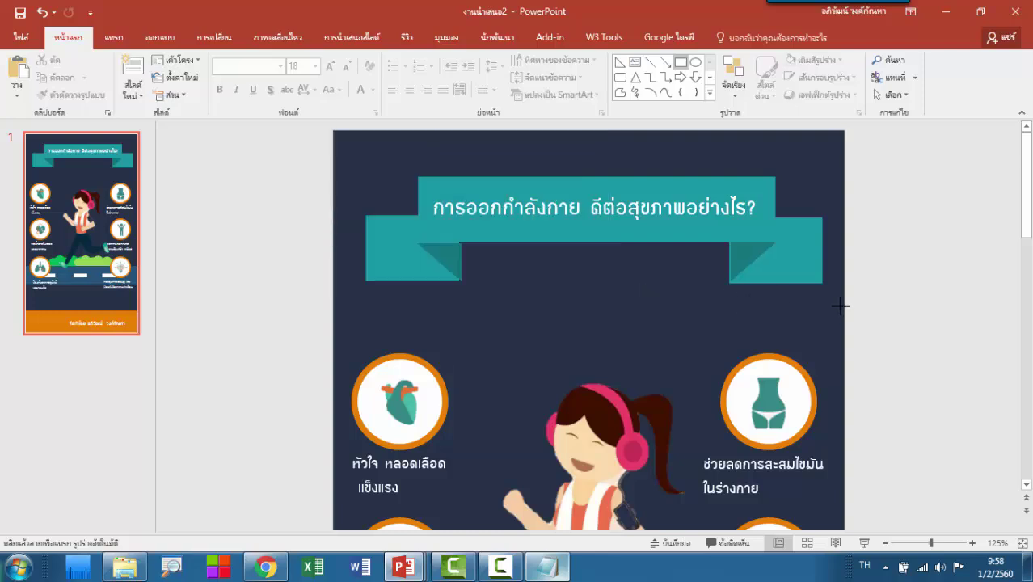
Draw a rectangle over the title area, send it behind the banner, and adjust its outline.
{"action": "left_click_drag", "start_coordinate": [333, 129], "coordinate": [841, 311]}
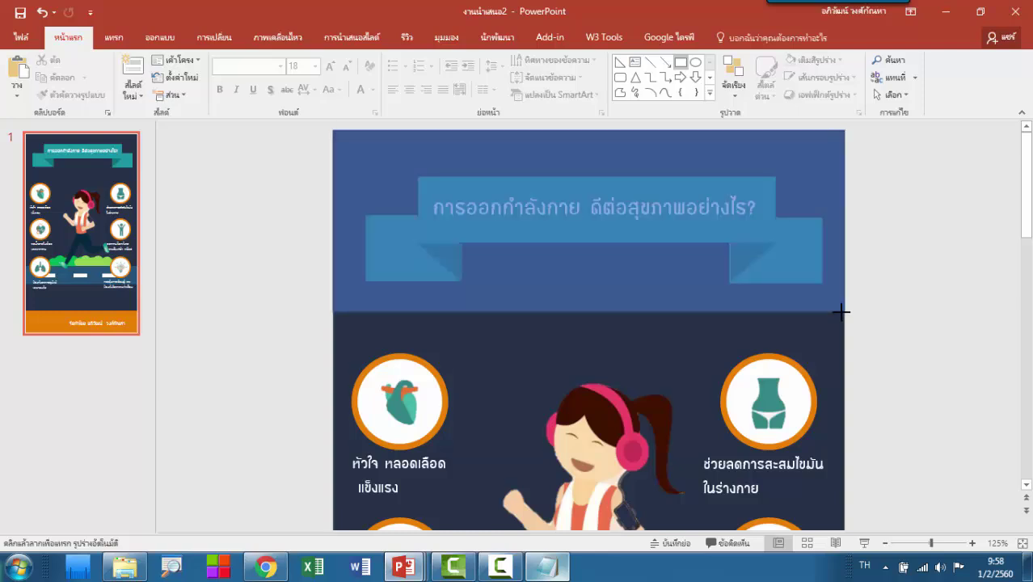
{"action": "right_click", "coordinate": [759, 264]}
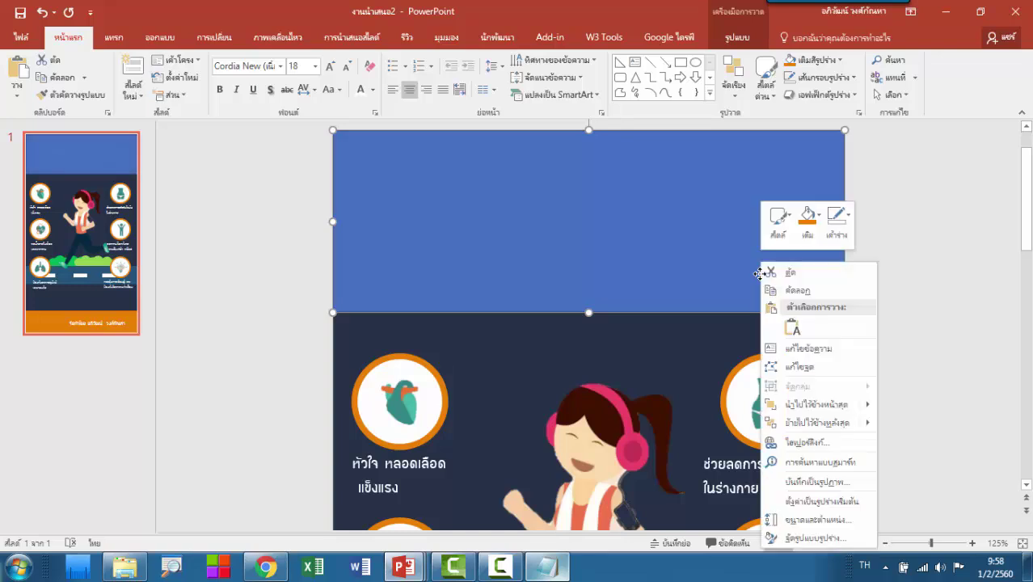
{"action": "left_click", "coordinate": [836, 420]}
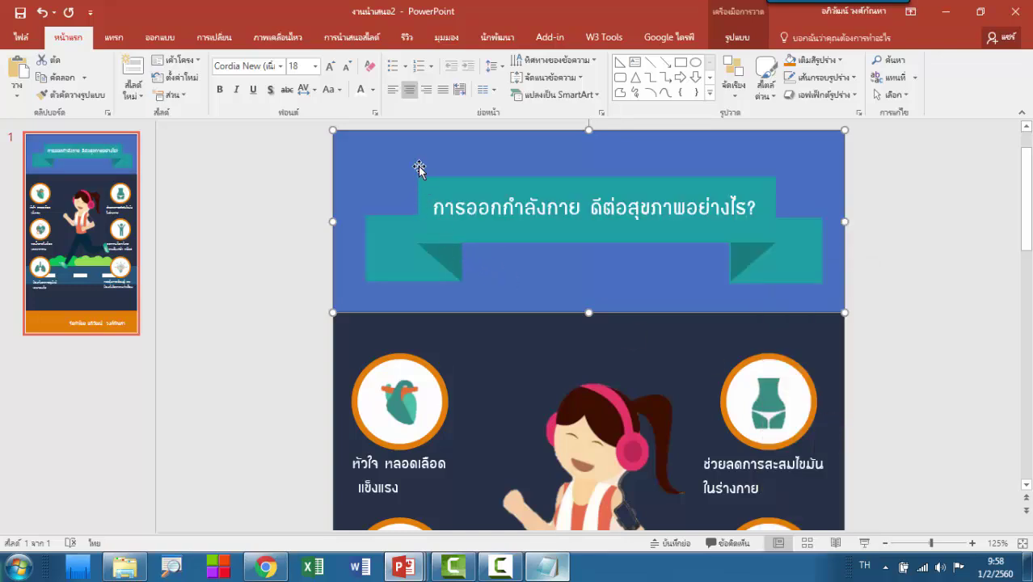
{"action": "left_click", "coordinate": [736, 37]}
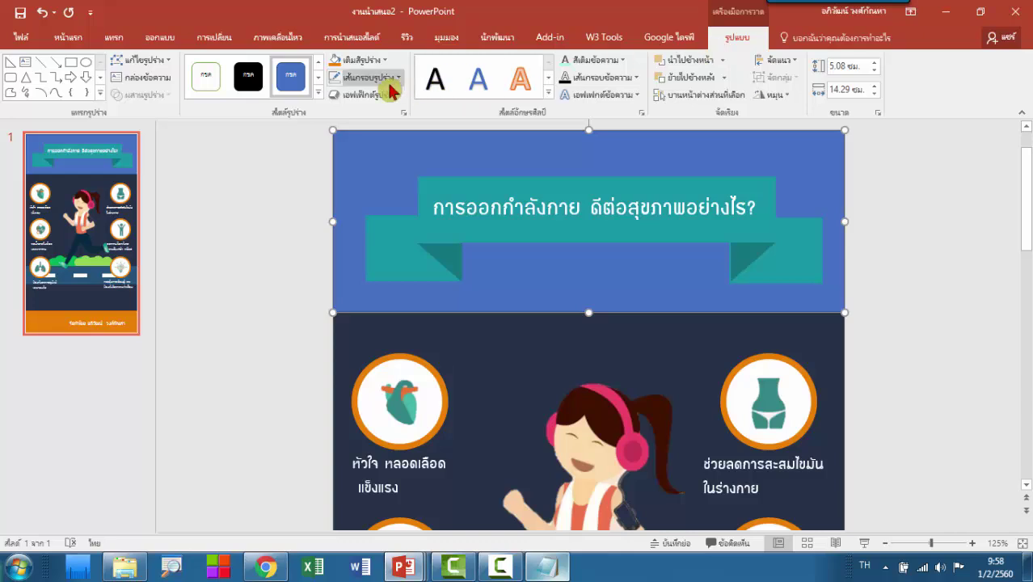
{"action": "left_click", "coordinate": [339, 85]}
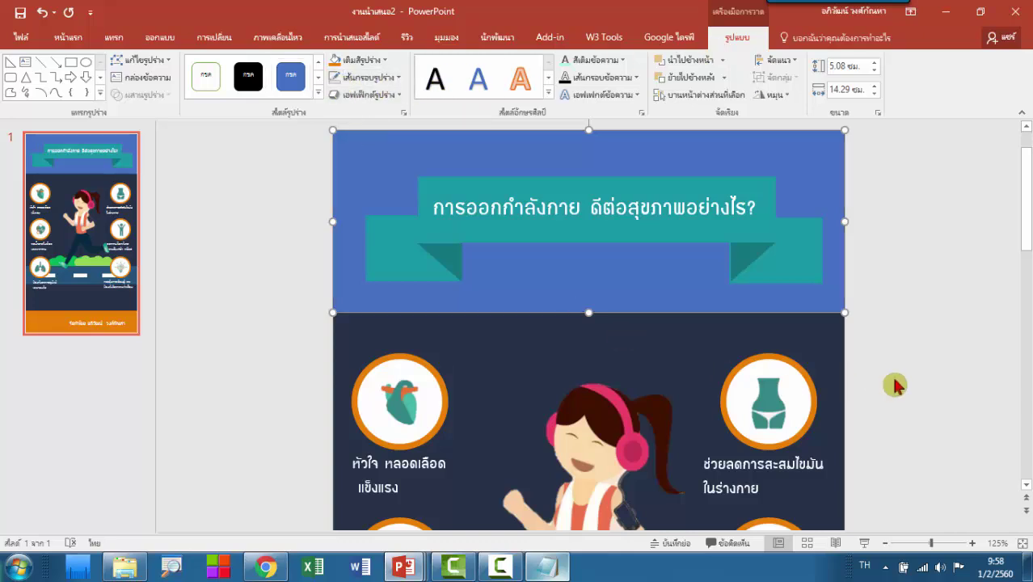
Fill the header band with the dark blue from the Shape Fill palette.
{"action": "left_click", "coordinate": [906, 337]}
{"action": "left_click", "coordinate": [698, 295]}
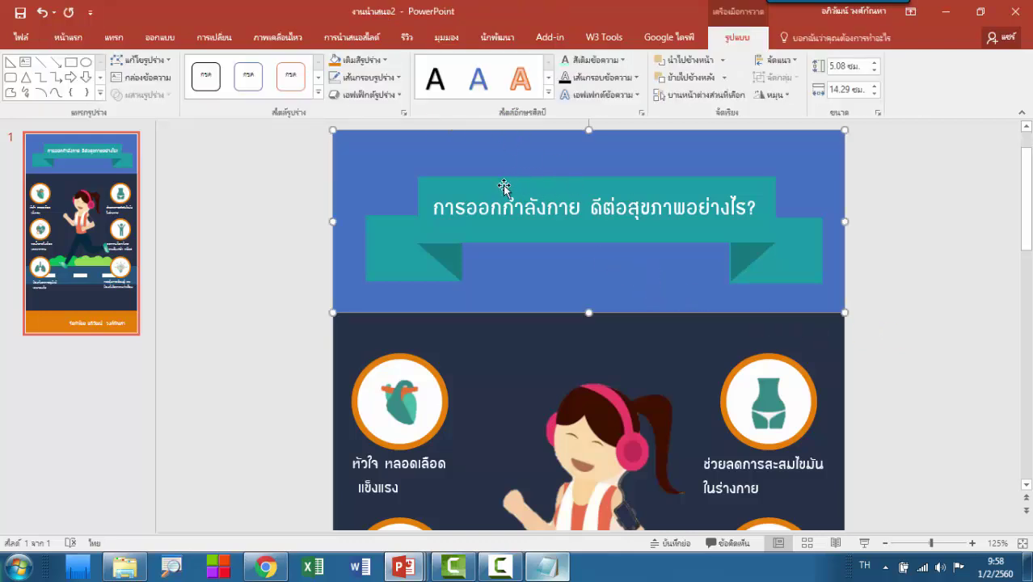
{"action": "left_click", "coordinate": [336, 63]}
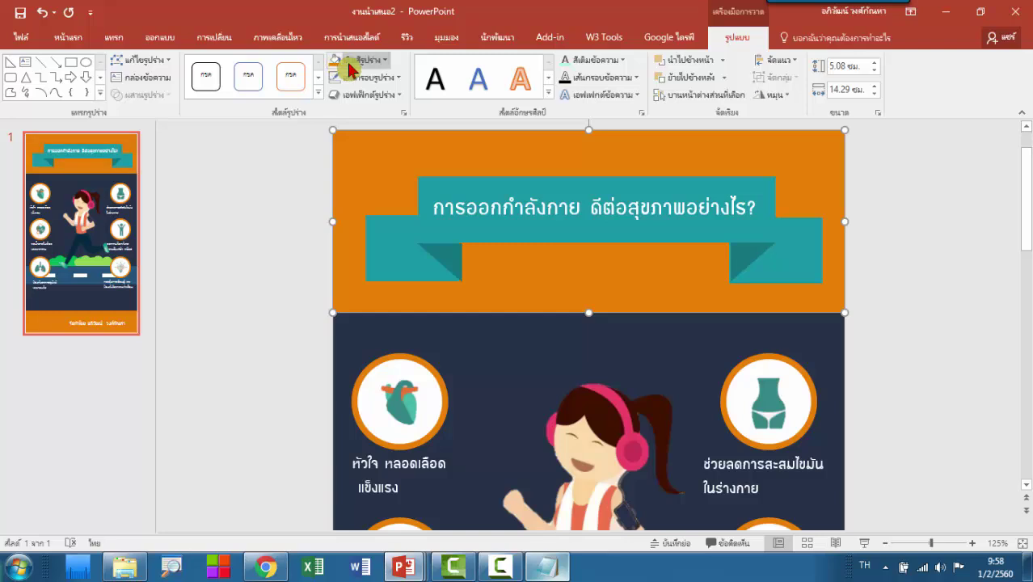
{"action": "left_click", "coordinate": [384, 63]}
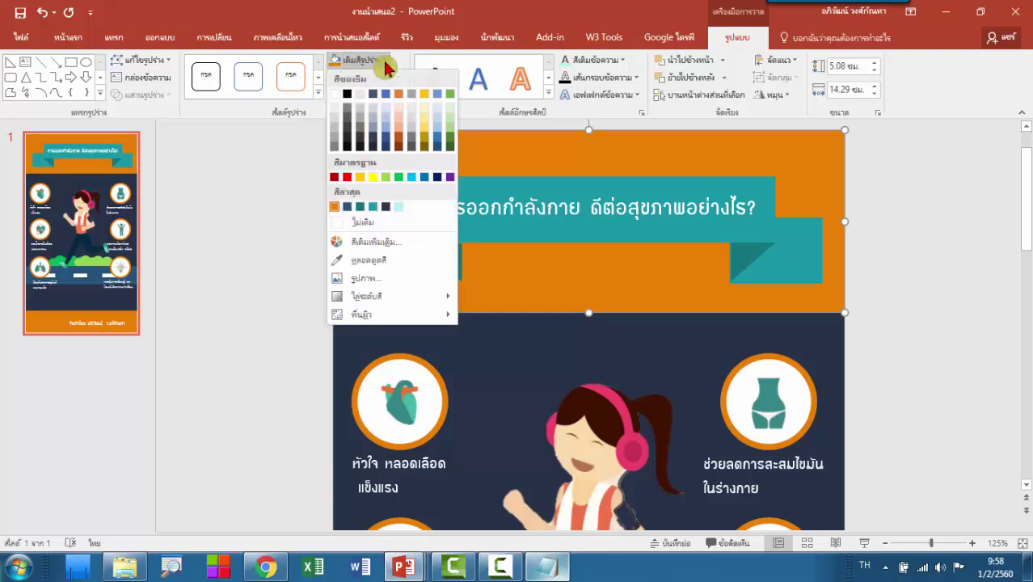
{"action": "left_click", "coordinate": [347, 213]}
{"action": "left_click", "coordinate": [876, 346]}
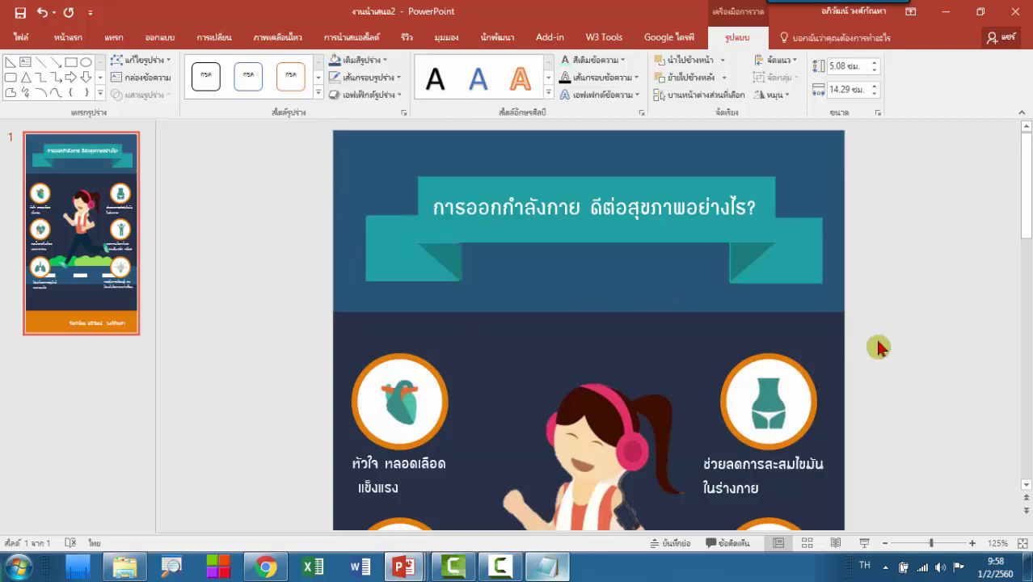
{"action": "left_click", "coordinate": [640, 293]}
{"action": "scroll", "coordinate": [641, 293], "scroll_direction": "down", "scroll_amount": 7}
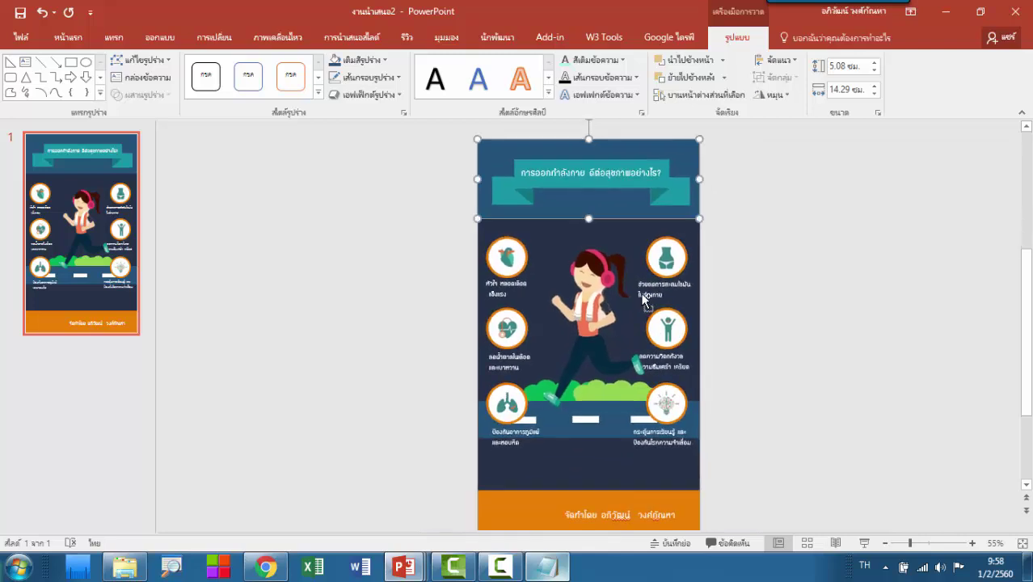
Deselect the header band and go to the File backstage Info page.
{"action": "left_click", "coordinate": [834, 332]}
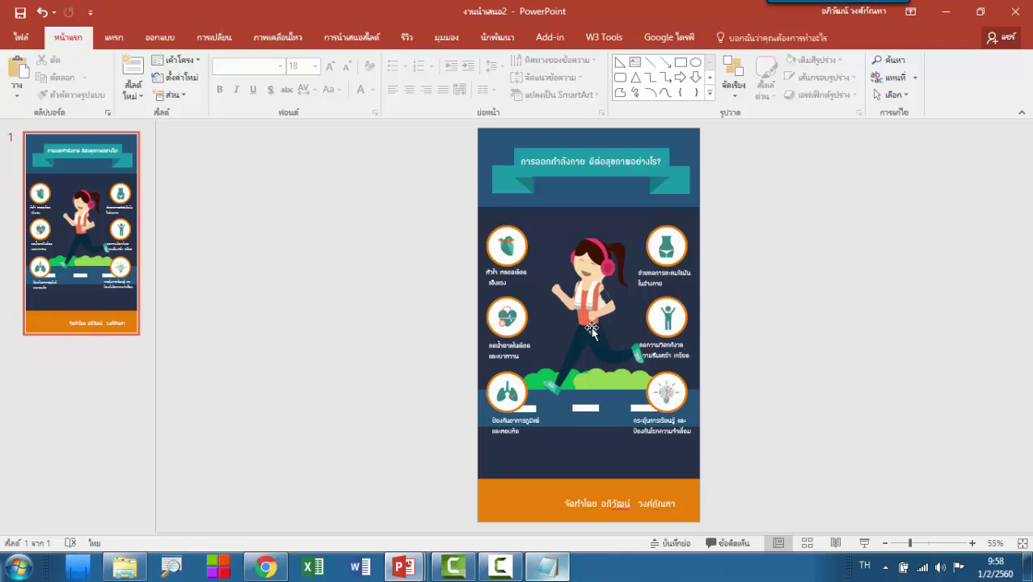
{"action": "left_click", "coordinate": [24, 41]}
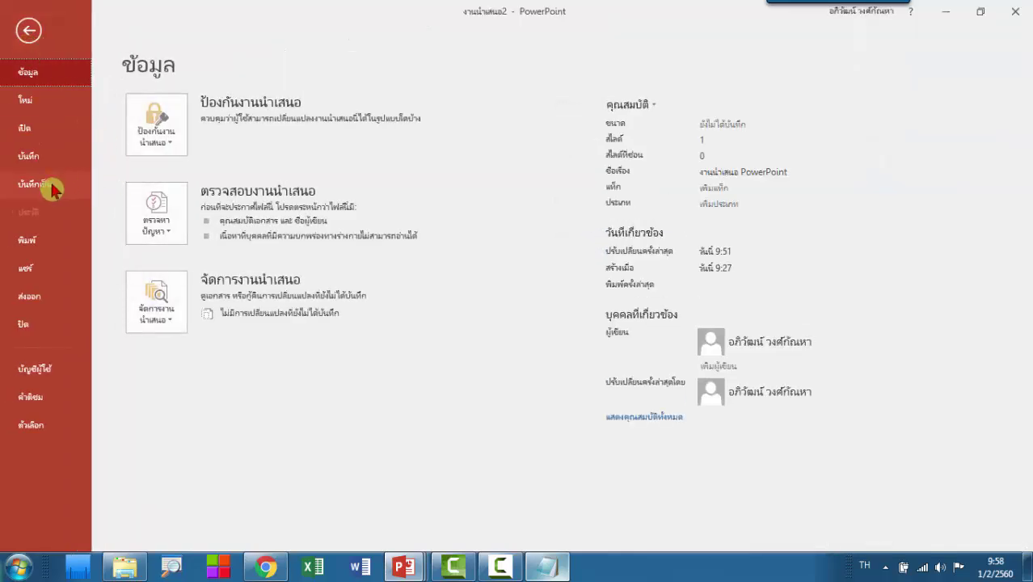
Choose PNG as the save format and the Desktop as the destination folder.
{"action": "left_click", "coordinate": [50, 186]}
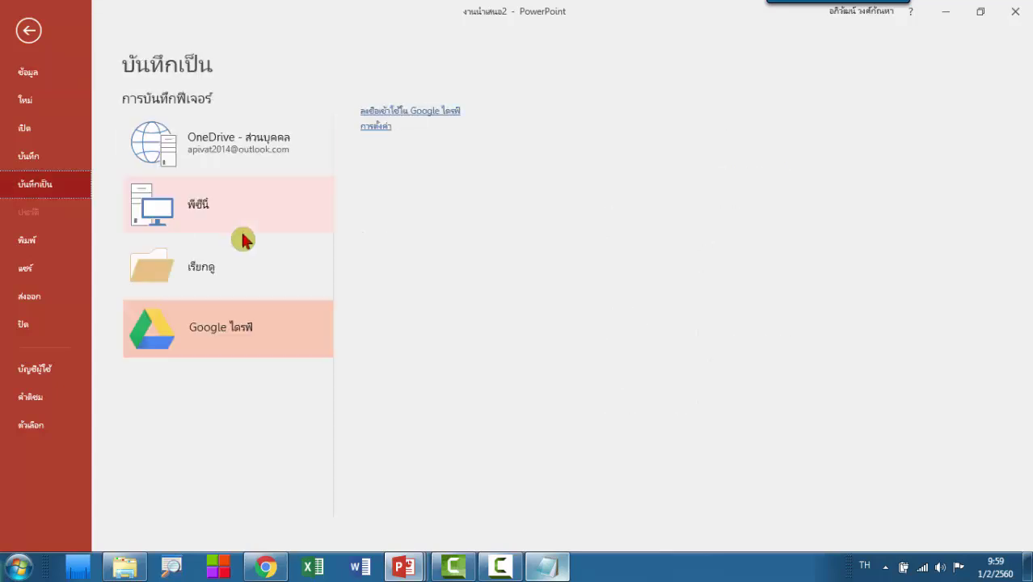
{"action": "left_click", "coordinate": [222, 341]}
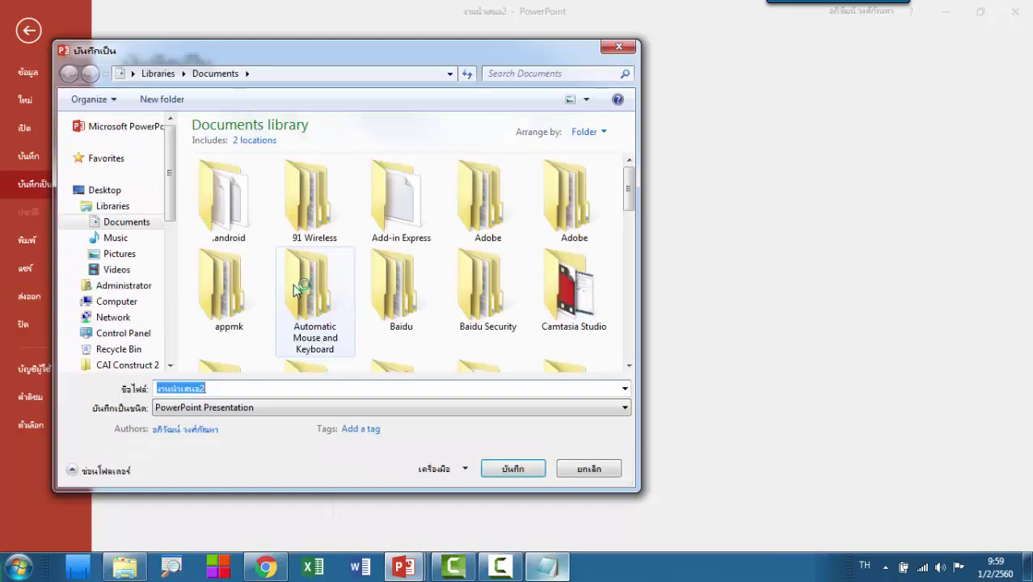
{"action": "left_click", "coordinate": [230, 408]}
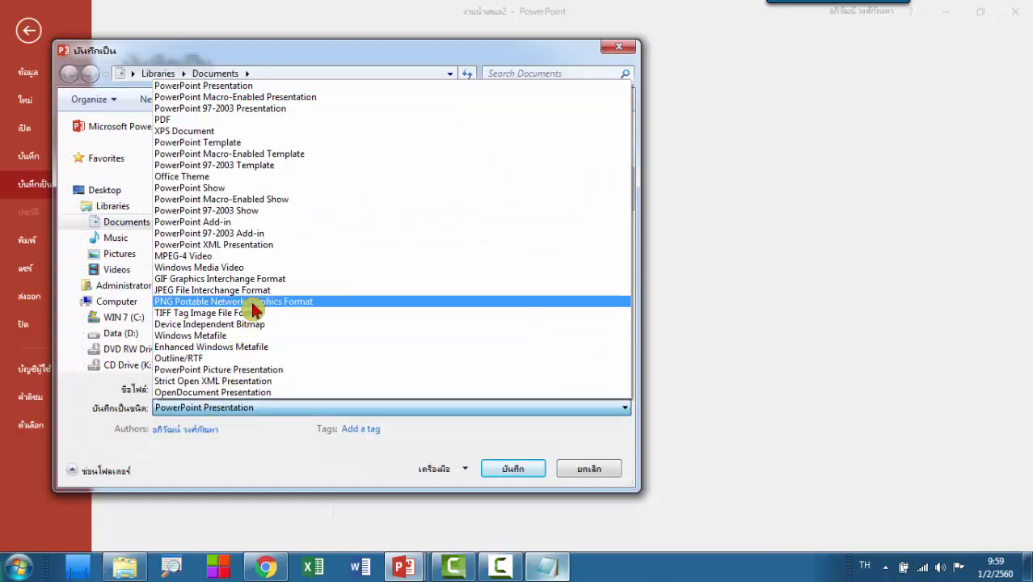
{"action": "left_click", "coordinate": [251, 302]}
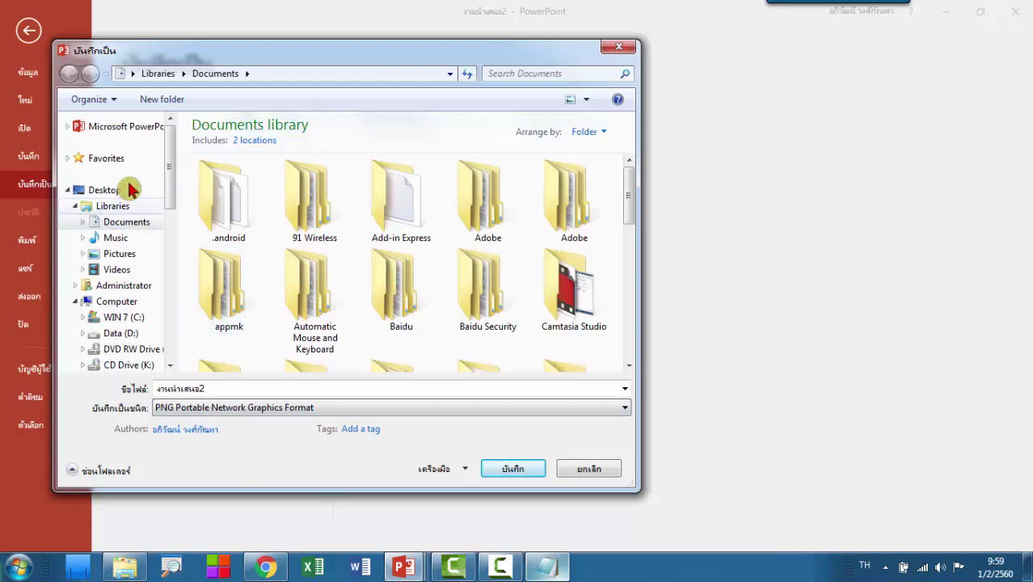
{"action": "left_click", "coordinate": [109, 191]}
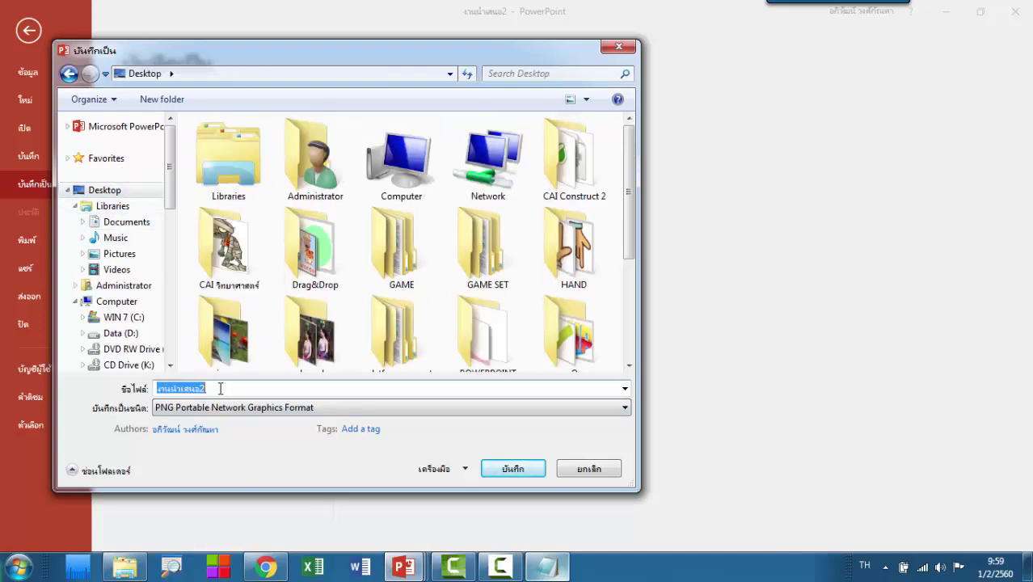
Name the file 'การออกกำลังกาย' without the .txt extension and save the PNG.
{"action": "type", "text": "ก"}
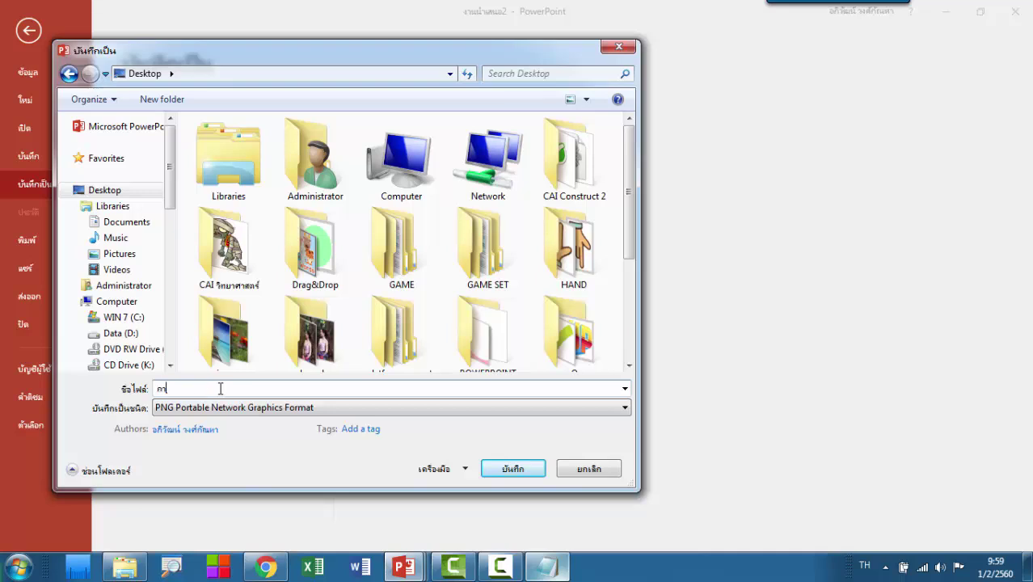
{"action": "type", "text": "าร"}
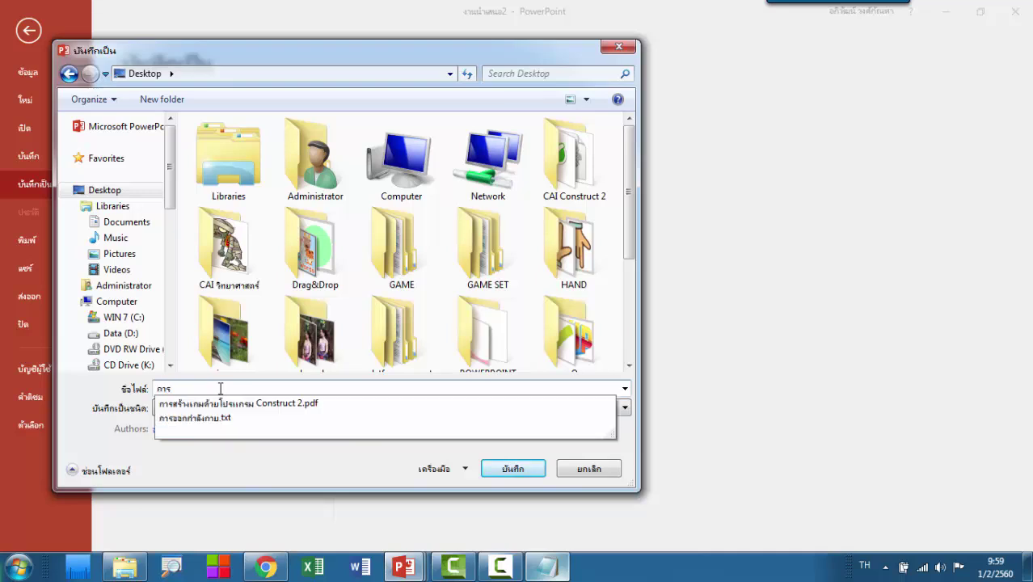
{"action": "type", "text": "อ"}
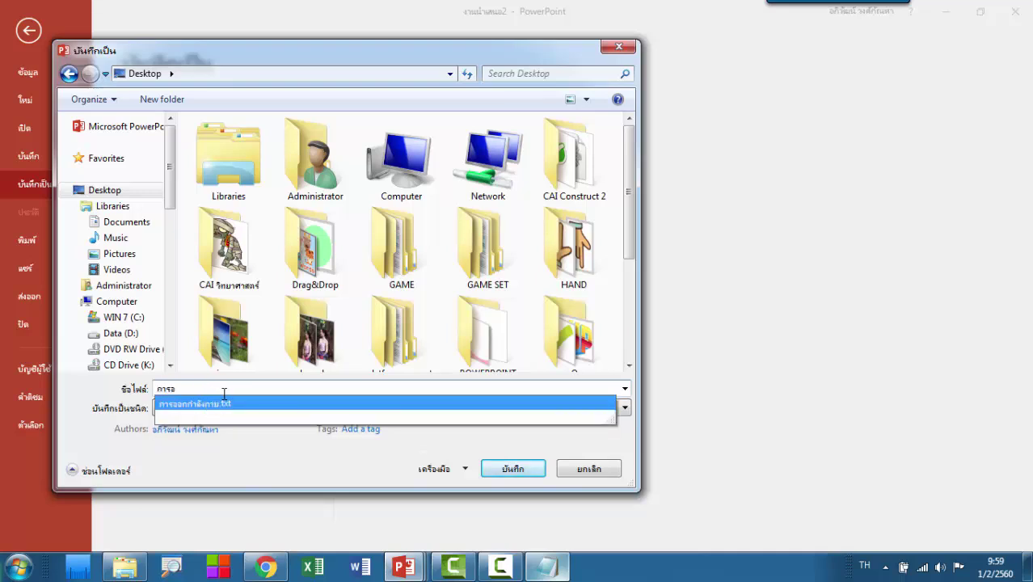
{"action": "left_click", "coordinate": [208, 404]}
{"action": "key", "text": "BackSpace"}
{"action": "key", "text": "BackSpace"}
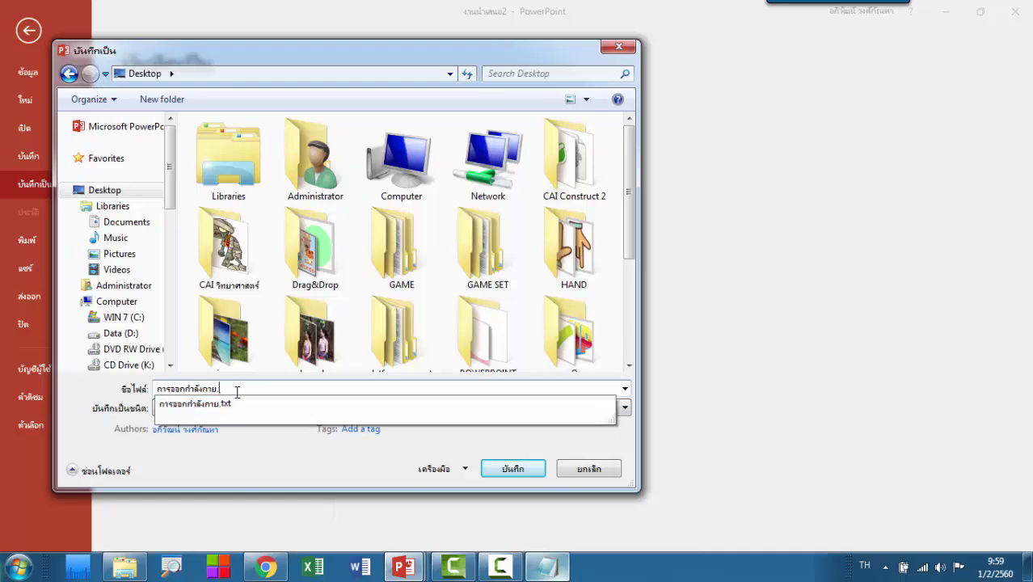
{"action": "left_click", "coordinate": [513, 469]}
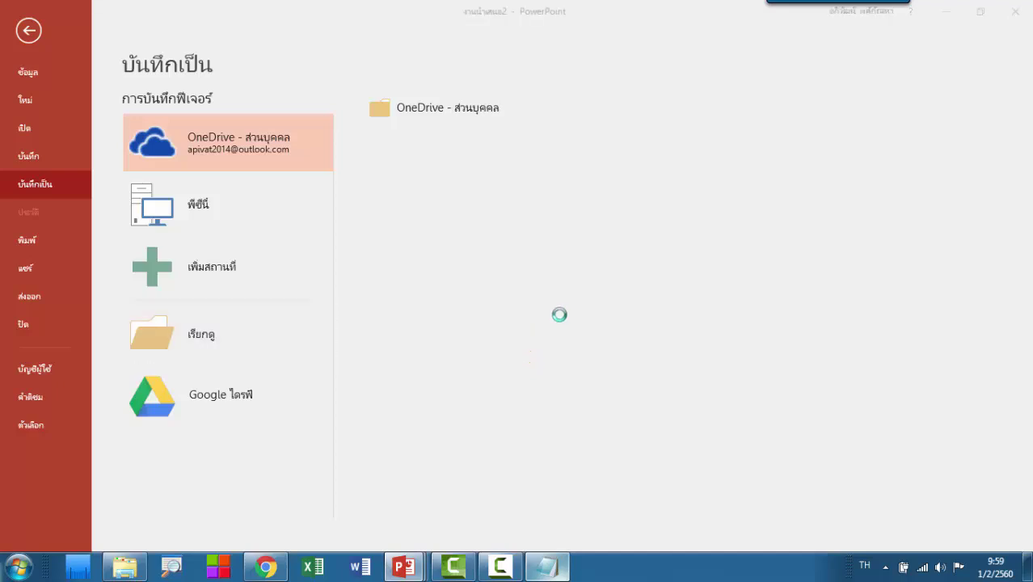
Export just the current slide and return to the poster in the slide editor.
{"action": "left_click", "coordinate": [532, 327]}
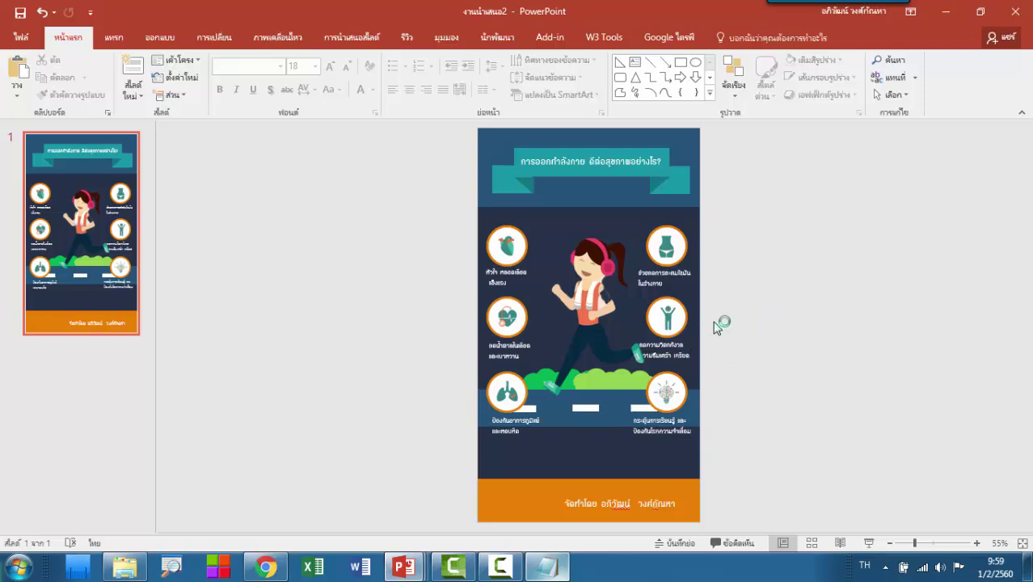
{"action": "left_click", "coordinate": [752, 326]}
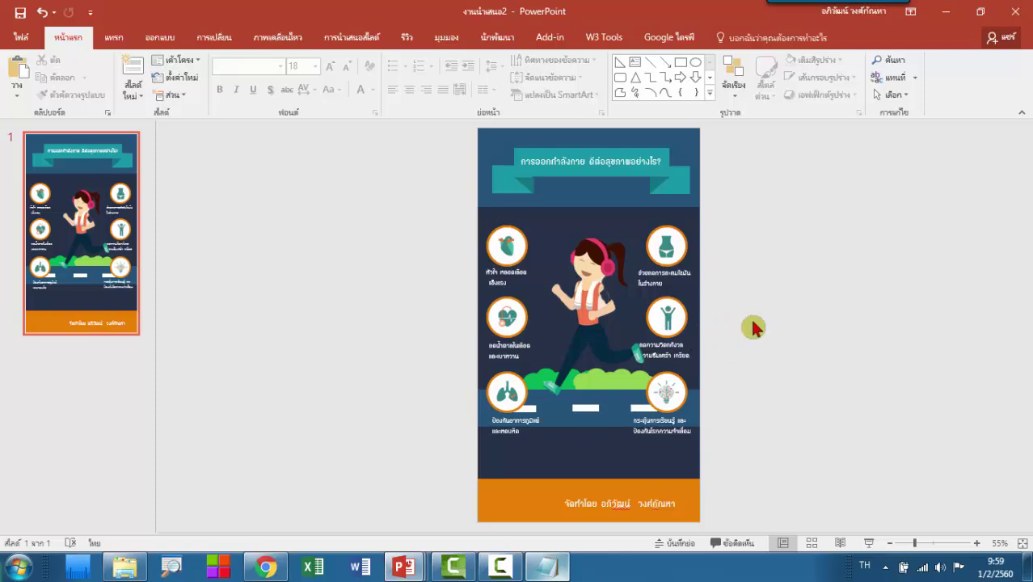